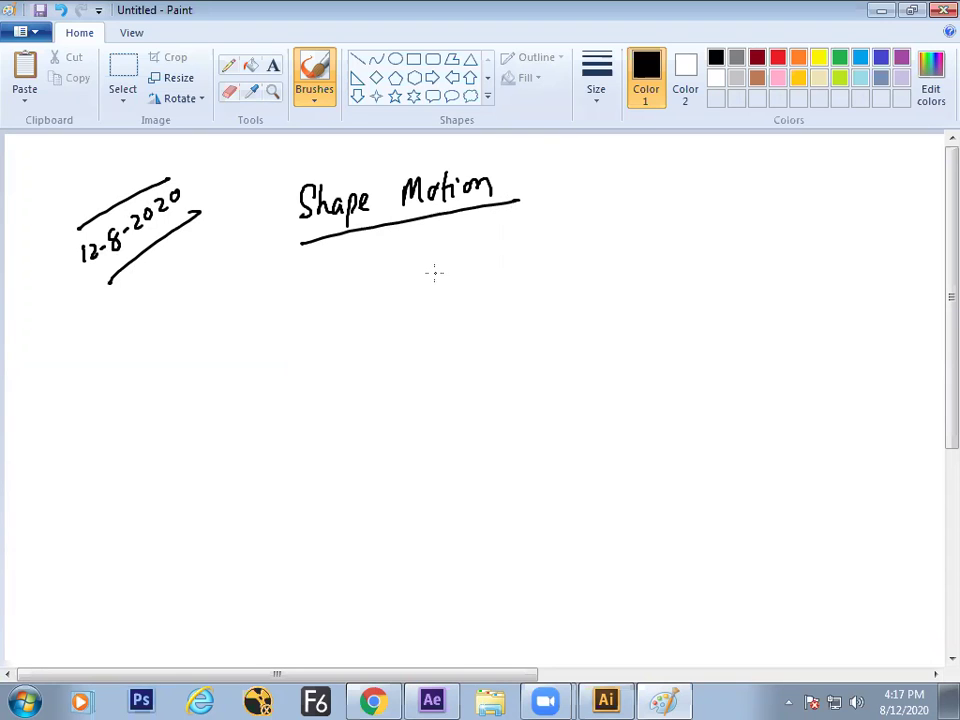
Step: In Paint, circle the word Shape in the heading and branch it into the handwritten labels Pen and Basic Shape
{"action": "key", "text": "alt+Tab"}
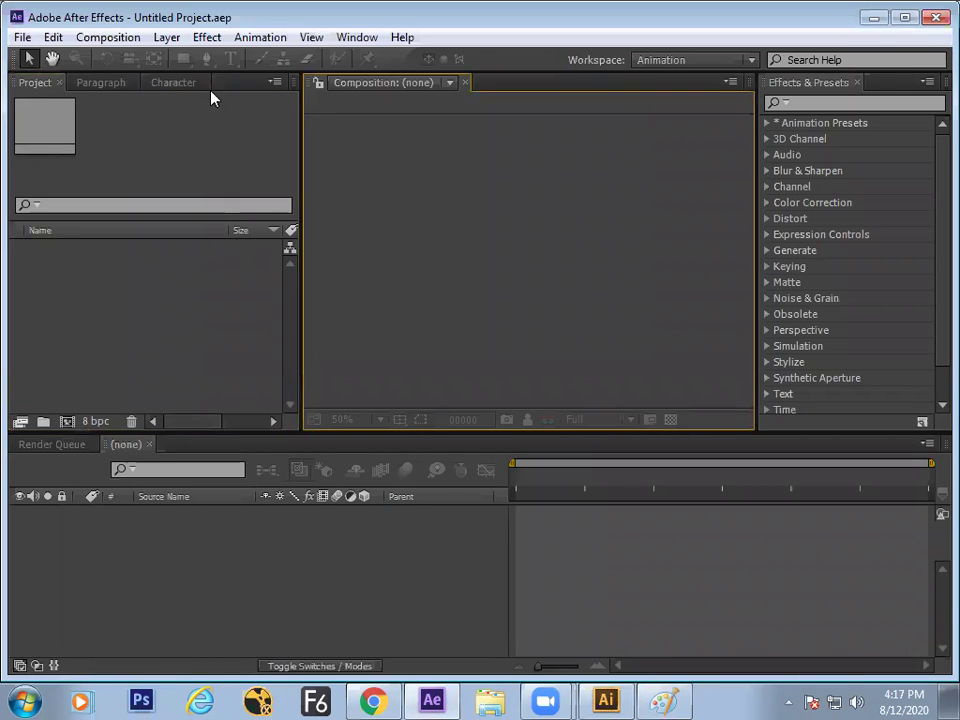
{"action": "key", "text": "alt+Tab"}
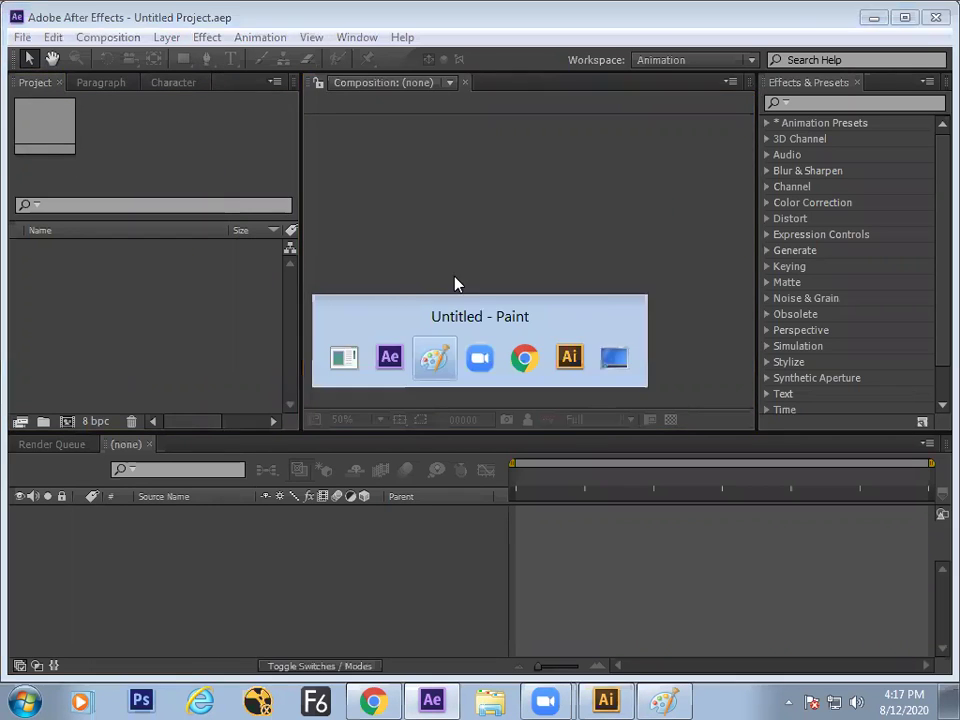
{"action": "mouse_move", "coordinate": [362, 176]}
{"action": "left_mouse_down"}
{"action": "mouse_move", "coordinate": [320, 155]}
{"action": "mouse_move", "coordinate": [294, 213]}
{"action": "mouse_move", "coordinate": [349, 236]}
{"action": "mouse_move", "coordinate": [362, 168]}
{"action": "left_mouse_up"}
{"action": "left_click_drag", "start_coordinate": [332, 249], "coordinate": [307, 288]}
{"action": "left_click_drag", "start_coordinate": [363, 246], "coordinate": [395, 267]}
{"action": "mouse_move", "coordinate": [272, 315]}
{"action": "left_mouse_down"}
{"action": "mouse_move", "coordinate": [272, 348]}
{"action": "mouse_move", "coordinate": [274, 333]}
{"action": "mouse_move", "coordinate": [308, 340]}
{"action": "left_mouse_up"}
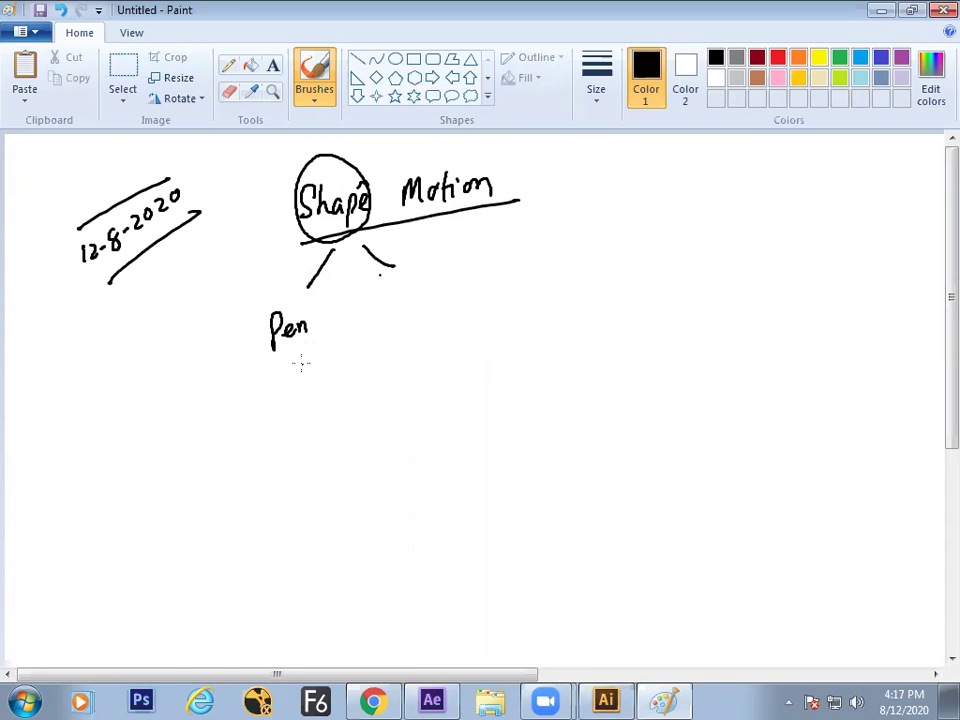
{"action": "mouse_move", "coordinate": [401, 287]}
{"action": "left_mouse_down"}
{"action": "mouse_move", "coordinate": [440, 305]}
{"action": "mouse_move", "coordinate": [455, 282]}
{"action": "mouse_move", "coordinate": [457, 302]}
{"action": "mouse_move", "coordinate": [422, 275]}
{"action": "left_mouse_up"}
{"action": "mouse_move", "coordinate": [423, 255]}
{"action": "left_mouse_down"}
{"action": "mouse_move", "coordinate": [453, 266]}
{"action": "mouse_move", "coordinate": [469, 240]}
{"action": "mouse_move", "coordinate": [468, 273]}
{"action": "left_mouse_up"}
{"action": "left_click_drag", "start_coordinate": [484, 262], "coordinate": [478, 272]}
Step: Switch to After Effects, create a 720 × 576 PAL D1/DV composition of 100 frames at 25 fps, and close Effects & Presets
{"action": "key", "text": "alt+Tab"}
{"action": "left_click", "coordinate": [260, 344]}
{"action": "key", "text": "ctrl+n"}
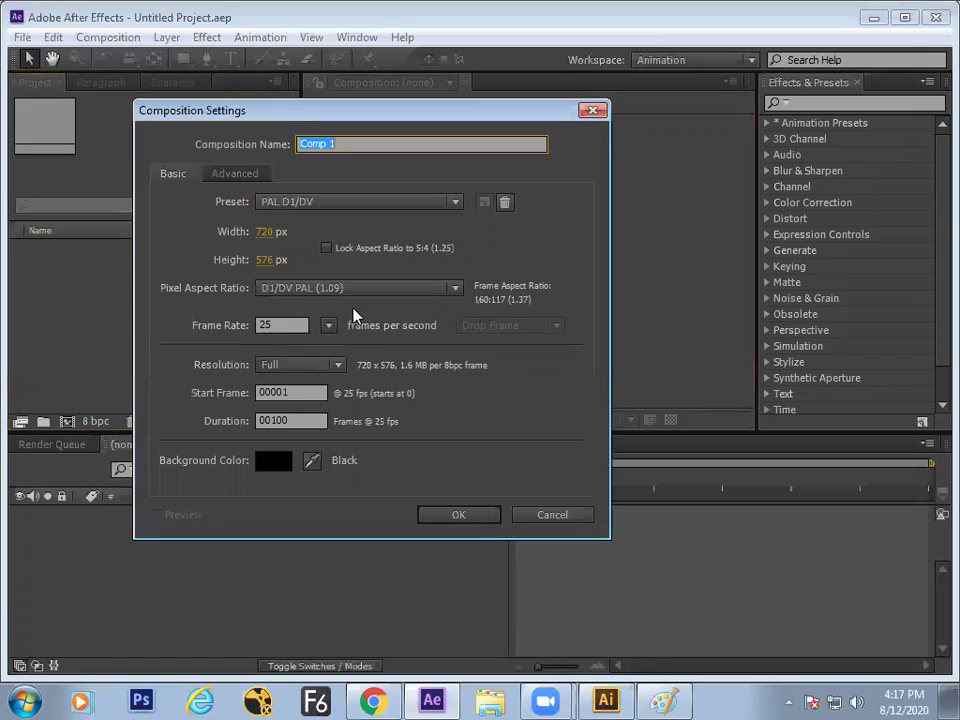
{"action": "left_click", "coordinate": [450, 515]}
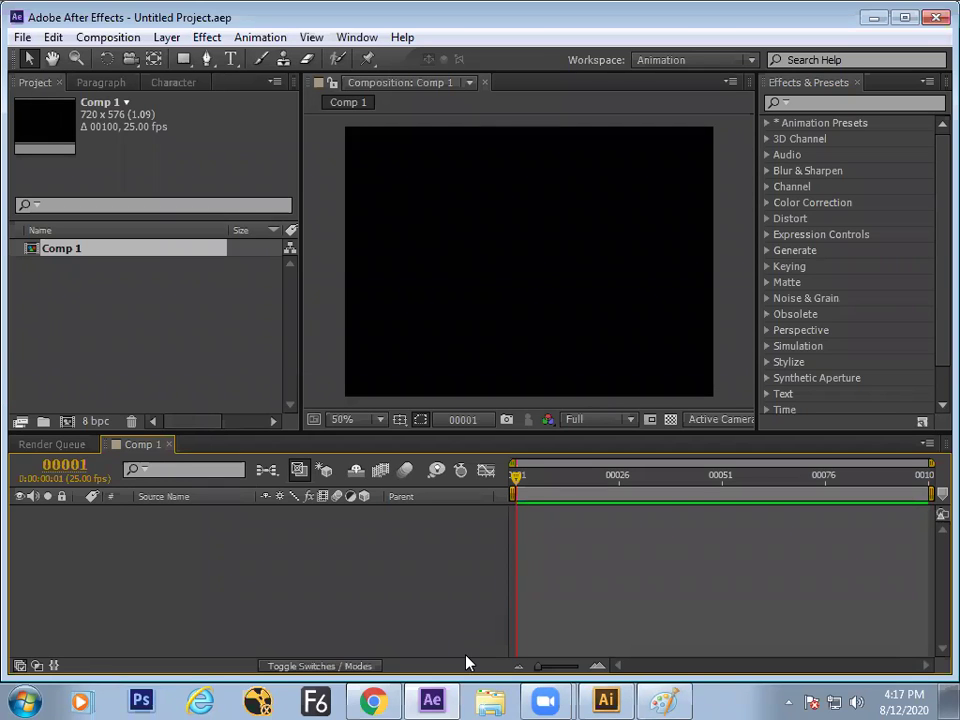
{"action": "left_click", "coordinate": [857, 83]}
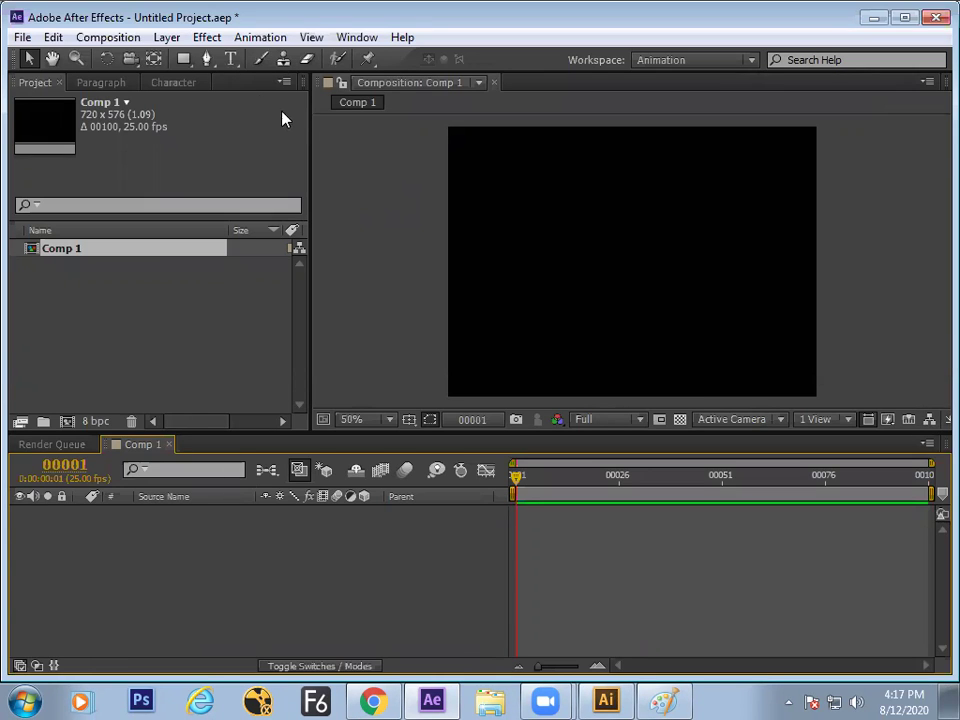
{"action": "left_click", "coordinate": [184, 59]}
{"action": "left_click", "coordinate": [185, 60]}
{"action": "left_click", "coordinate": [204, 60]}
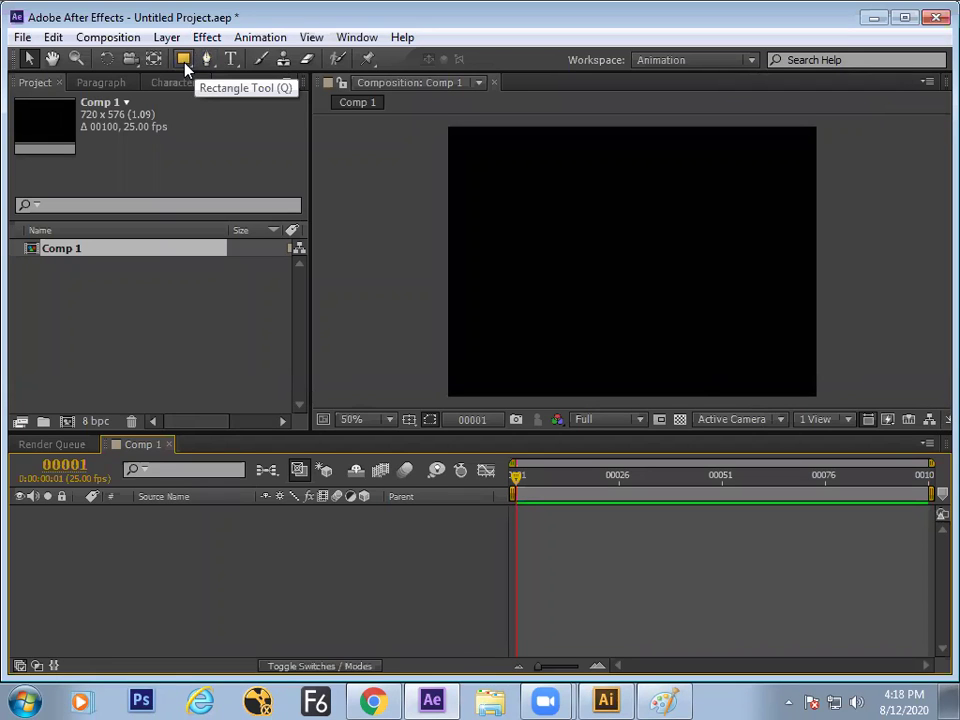
Step: Switch to Paint and handwrite a circled G below Pen and a circled Q below Basic Shape
{"action": "key", "text": "alt+Tab"}
{"action": "left_click", "coordinate": [342, 298]}
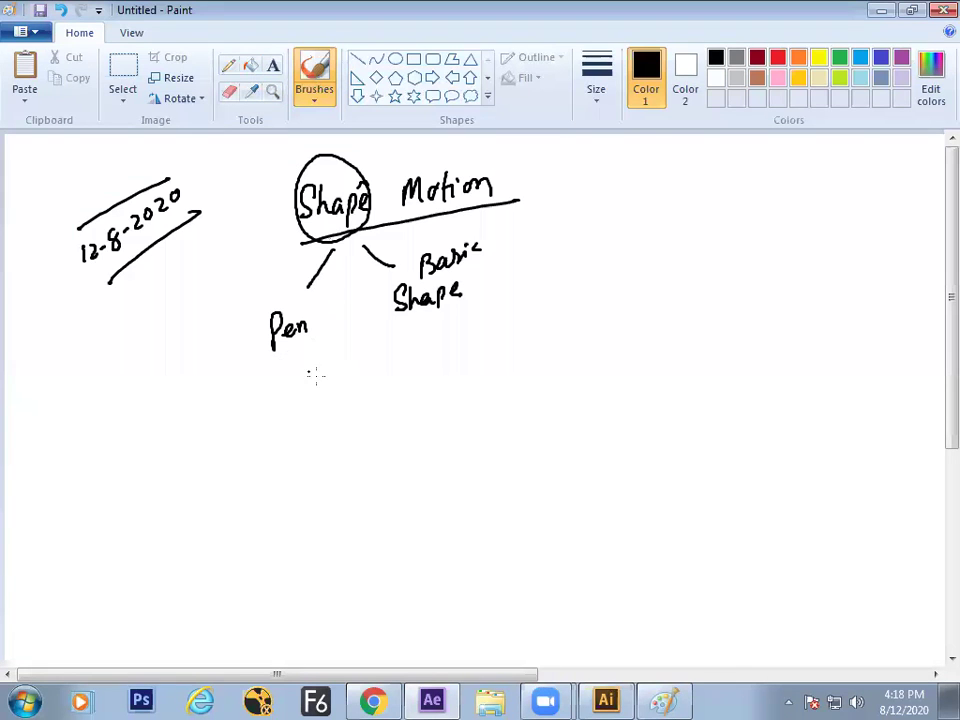
{"action": "mouse_move", "coordinate": [311, 377]}
{"action": "left_mouse_down"}
{"action": "mouse_move", "coordinate": [300, 420]}
{"action": "mouse_move", "coordinate": [308, 400]}
{"action": "left_mouse_up"}
{"action": "mouse_move", "coordinate": [322, 356]}
{"action": "left_mouse_down"}
{"action": "mouse_move", "coordinate": [284, 430]}
{"action": "mouse_move", "coordinate": [333, 415]}
{"action": "mouse_move", "coordinate": [320, 352]}
{"action": "left_mouse_up"}
{"action": "mouse_move", "coordinate": [456, 343]}
{"action": "left_mouse_down"}
{"action": "mouse_move", "coordinate": [422, 339]}
{"action": "mouse_move", "coordinate": [490, 357]}
{"action": "mouse_move", "coordinate": [466, 322]}
{"action": "left_mouse_up"}
Step: Switch to After Effects and draw a rectangle in the middle of the empty composition as a new shape layer
{"action": "key", "text": "alt+Tab"}
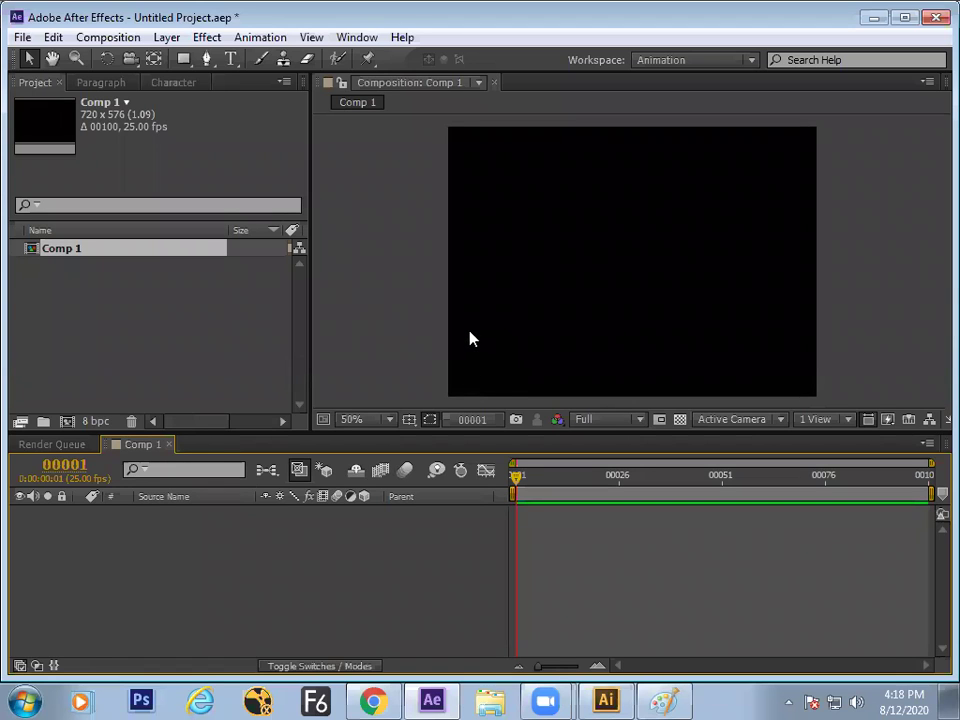
{"action": "left_click", "coordinate": [184, 62]}
{"action": "left_click", "coordinate": [240, 60]}
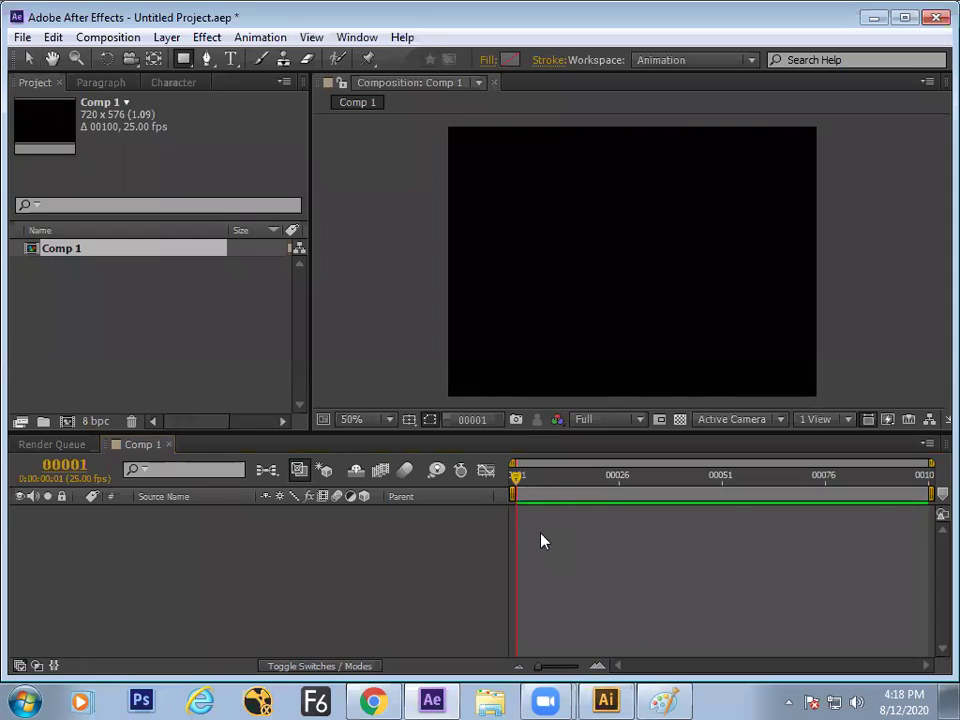
{"action": "left_click_drag", "start_coordinate": [531, 190], "coordinate": [697, 313]}
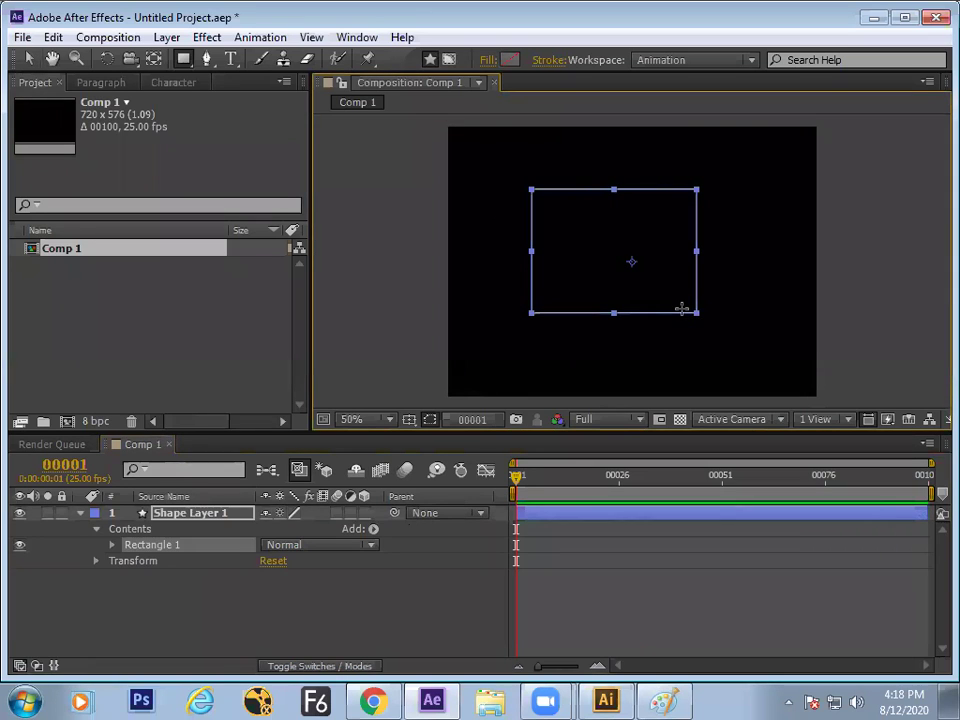
{"action": "left_click", "coordinate": [568, 589]}
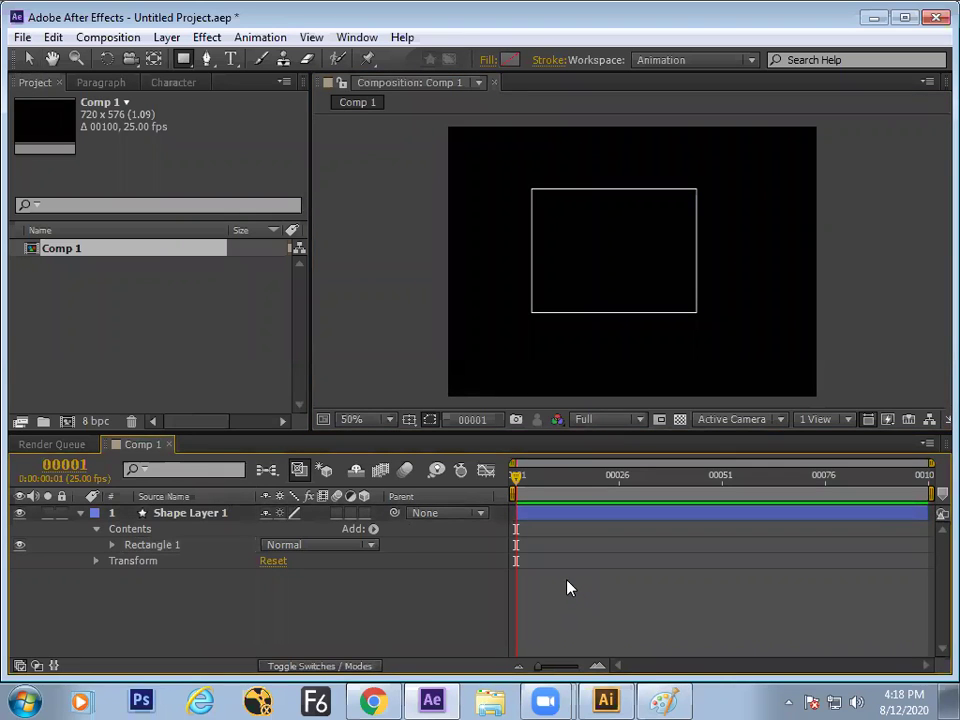
Step: Delete the rectangle's shape layer from the composition
{"action": "left_click", "coordinate": [561, 516]}
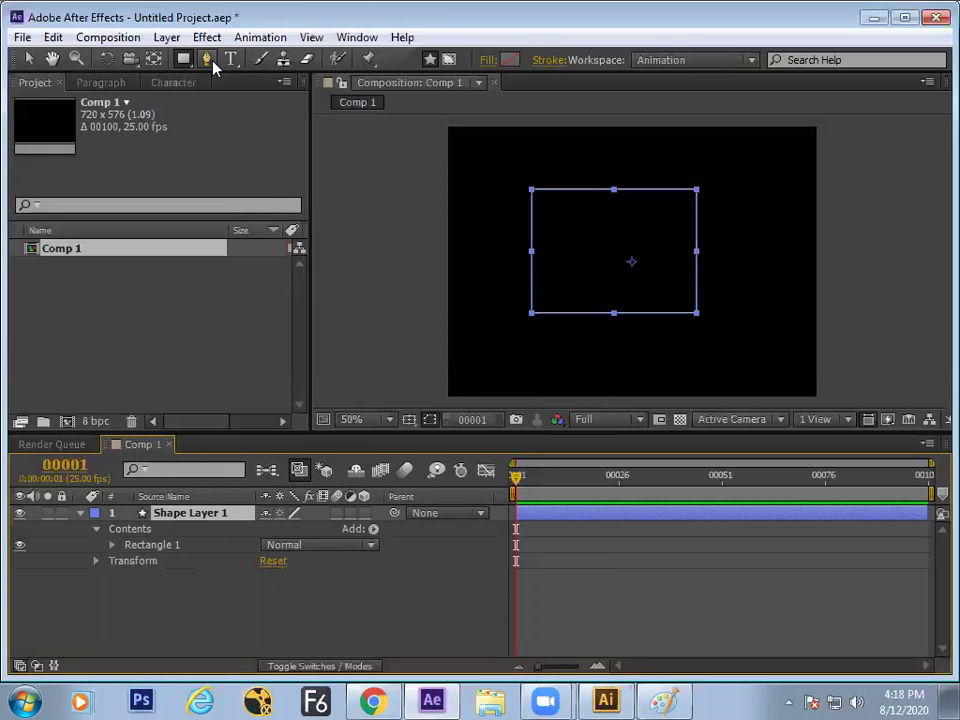
{"action": "left_click", "coordinate": [246, 349]}
{"action": "left_click", "coordinate": [555, 524]}
{"action": "key", "text": "Delete"}
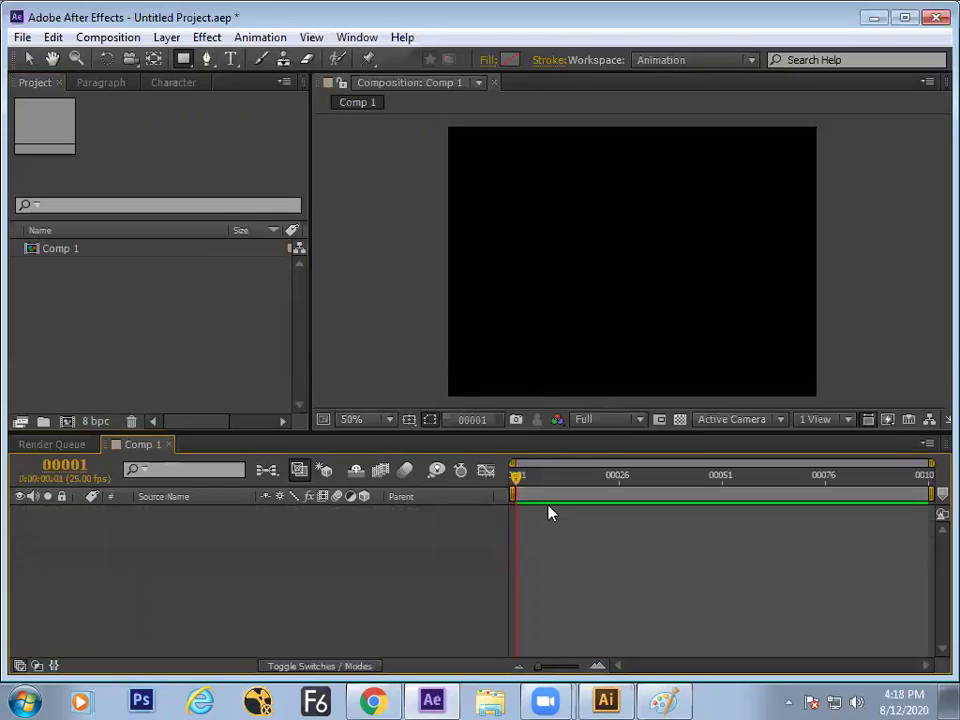
Step: Create a red solid at composition size and draw a rectangular mask over its central area
{"action": "key", "text": "ctrl+y"}
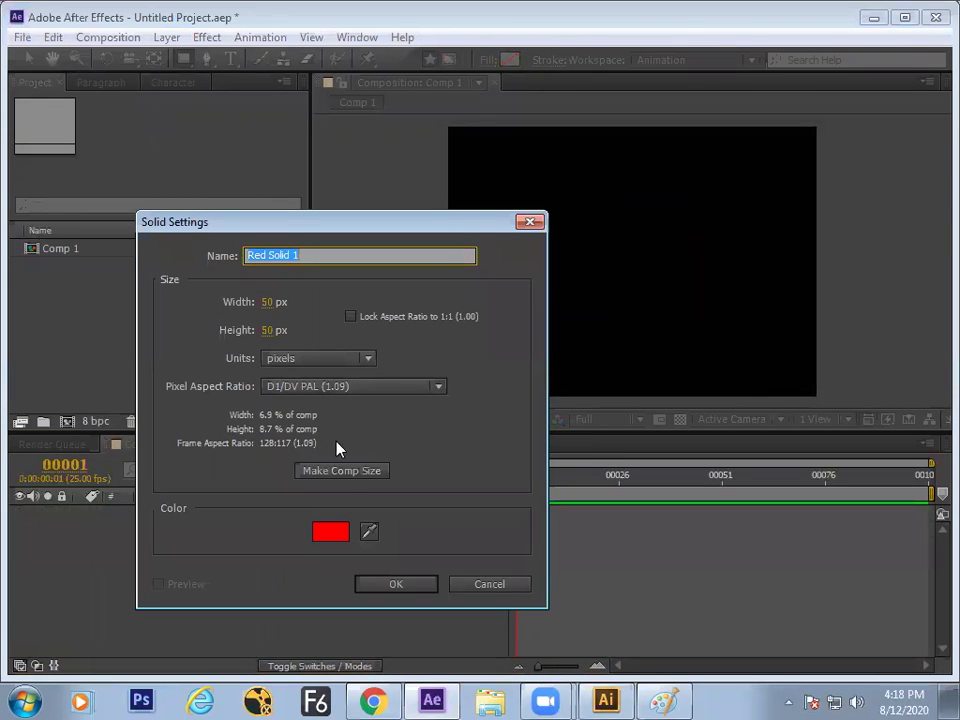
{"action": "left_click", "coordinate": [341, 474]}
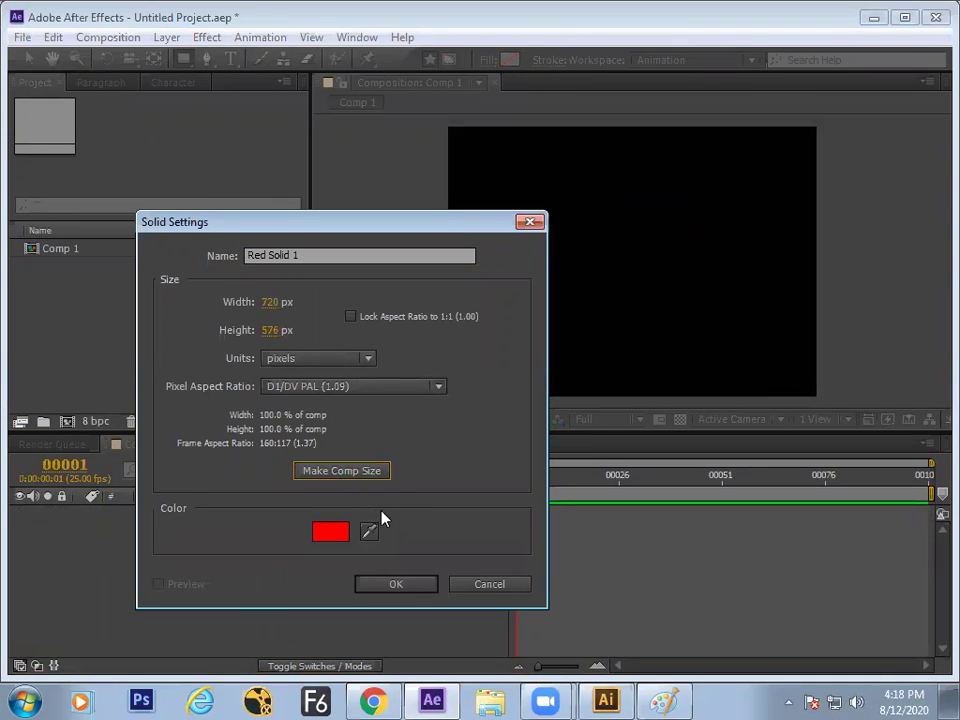
{"action": "left_click", "coordinate": [373, 584]}
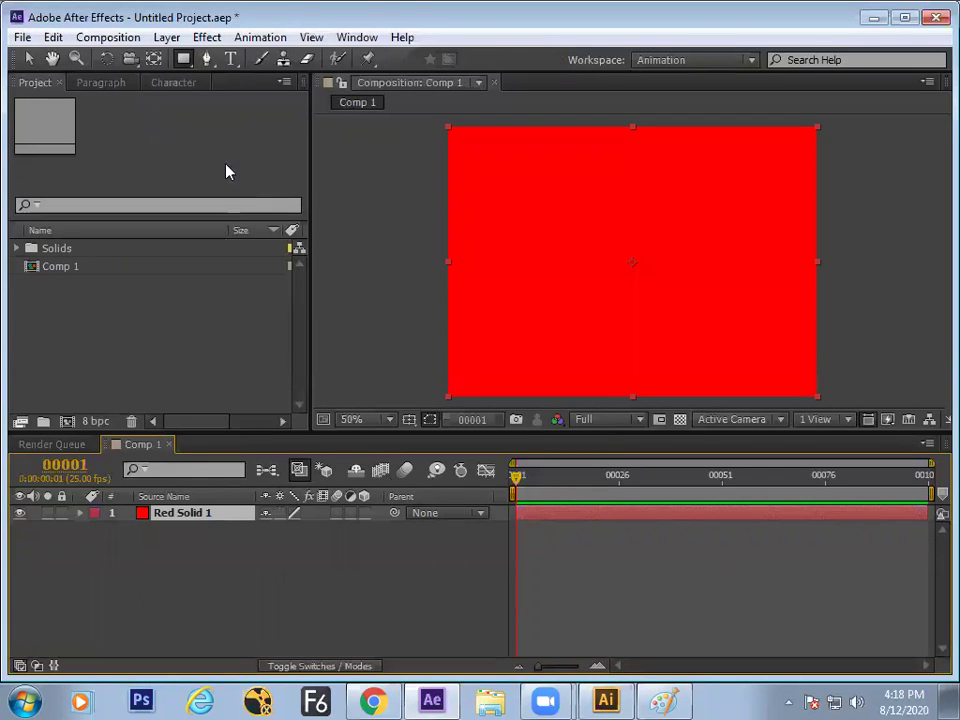
{"action": "left_click", "coordinate": [183, 60]}
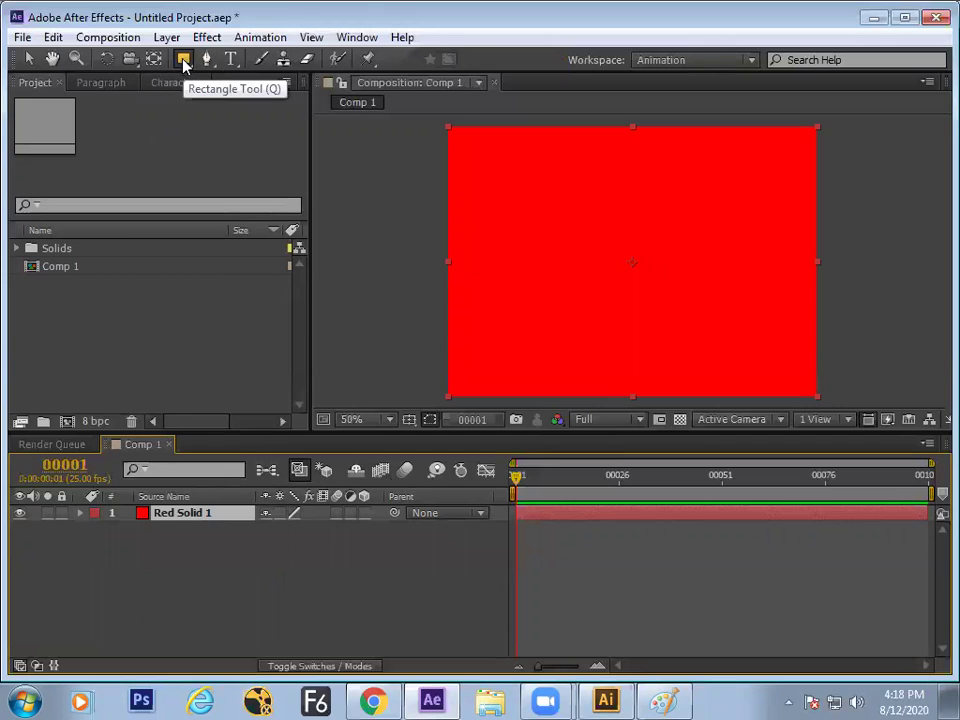
{"action": "left_click_drag", "start_coordinate": [524, 188], "coordinate": [726, 343]}
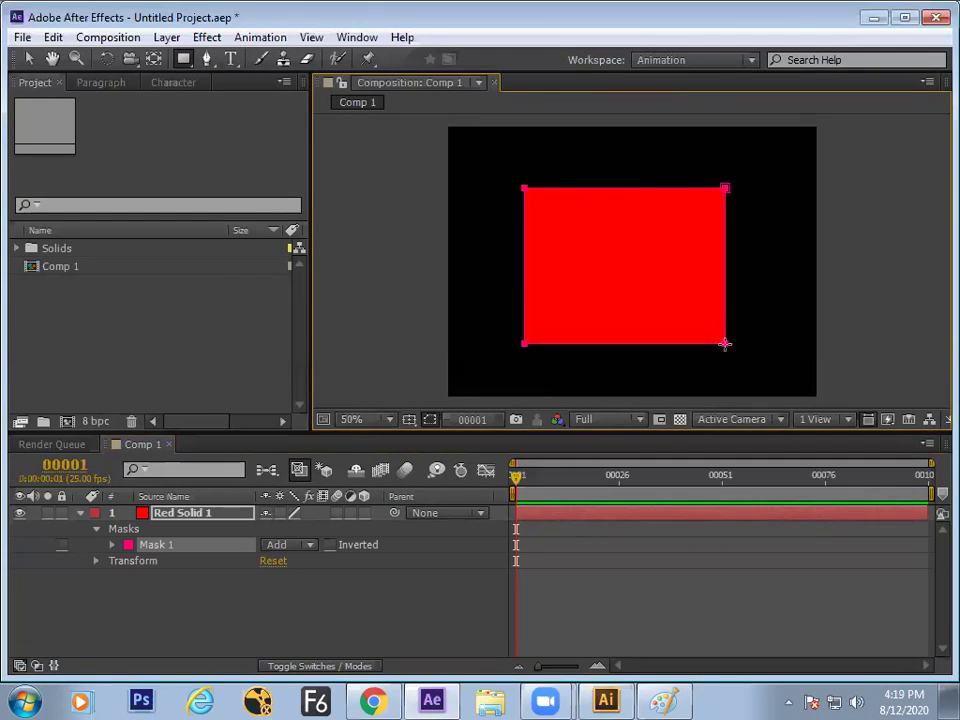
Step: Delete the masked red solid layer from the timeline
{"action": "left_click", "coordinate": [609, 527]}
{"action": "left_click", "coordinate": [609, 514]}
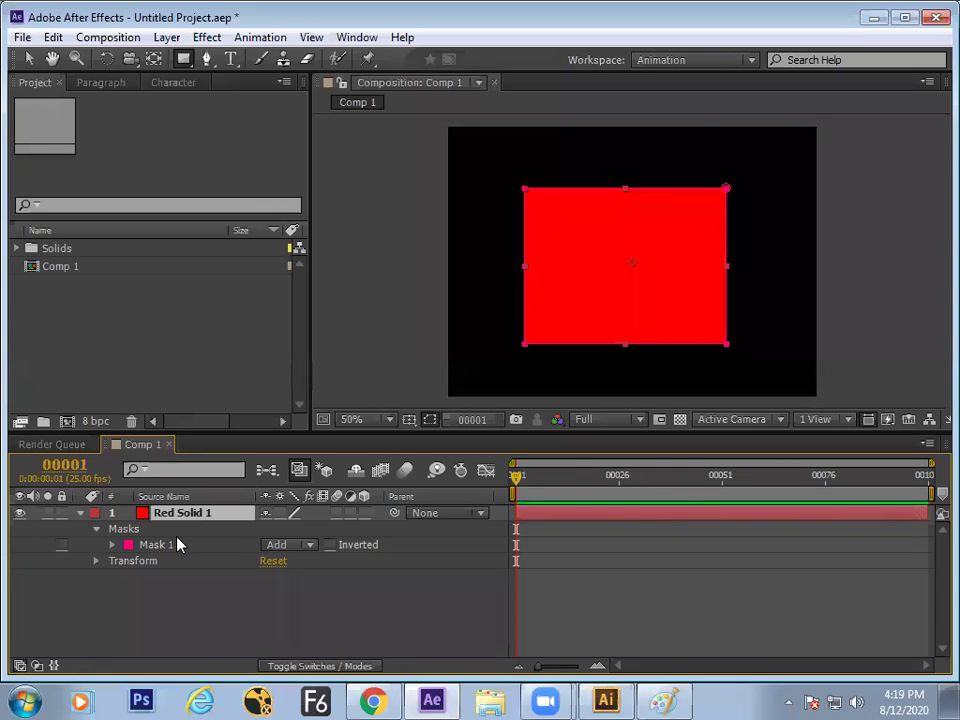
{"action": "key", "text": "Delete"}
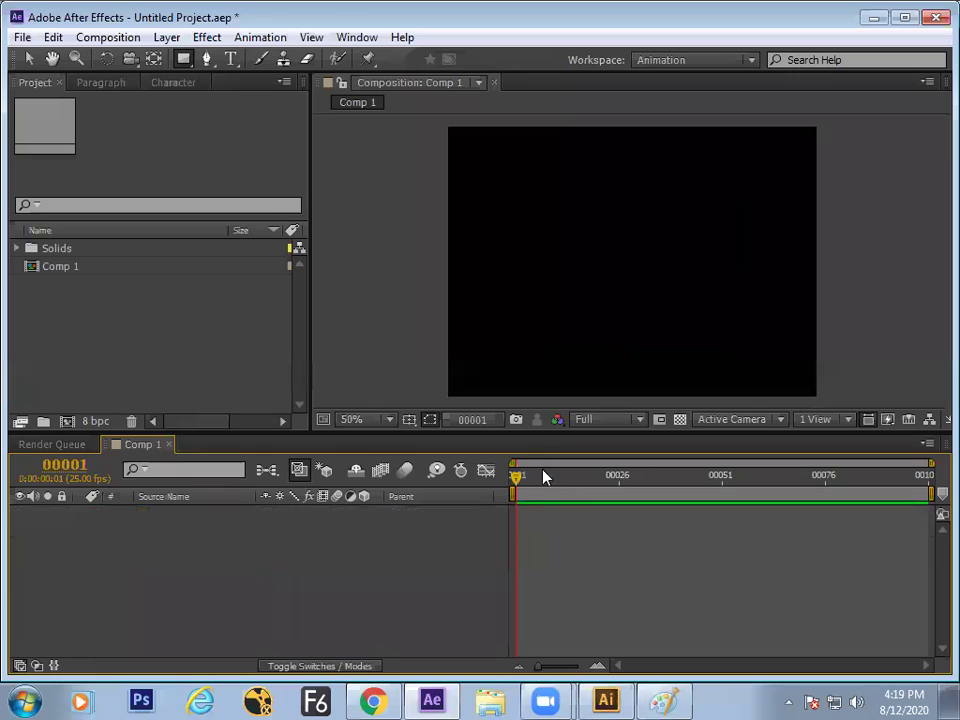
Step: Switch to Paint and handwrite an underlined Method heading with the note "No layer - Shape" below it
{"action": "key", "text": "alt+Tab"}
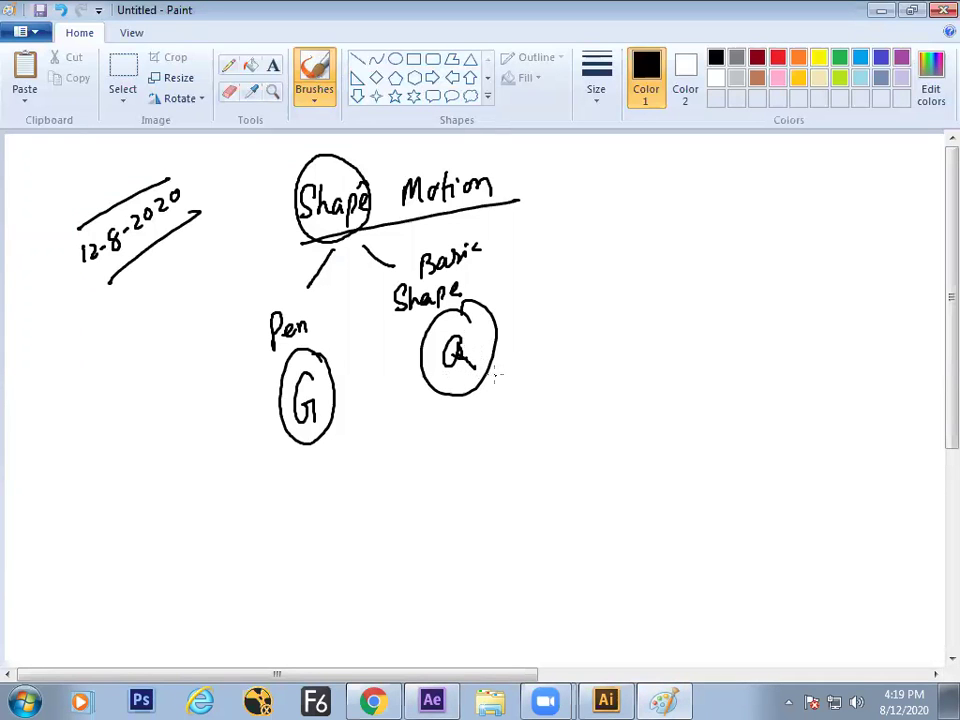
{"action": "mouse_move", "coordinate": [556, 370]}
{"action": "left_mouse_down"}
{"action": "mouse_move", "coordinate": [556, 388]}
{"action": "mouse_move", "coordinate": [648, 340]}
{"action": "mouse_move", "coordinate": [650, 320]}
{"action": "left_mouse_up"}
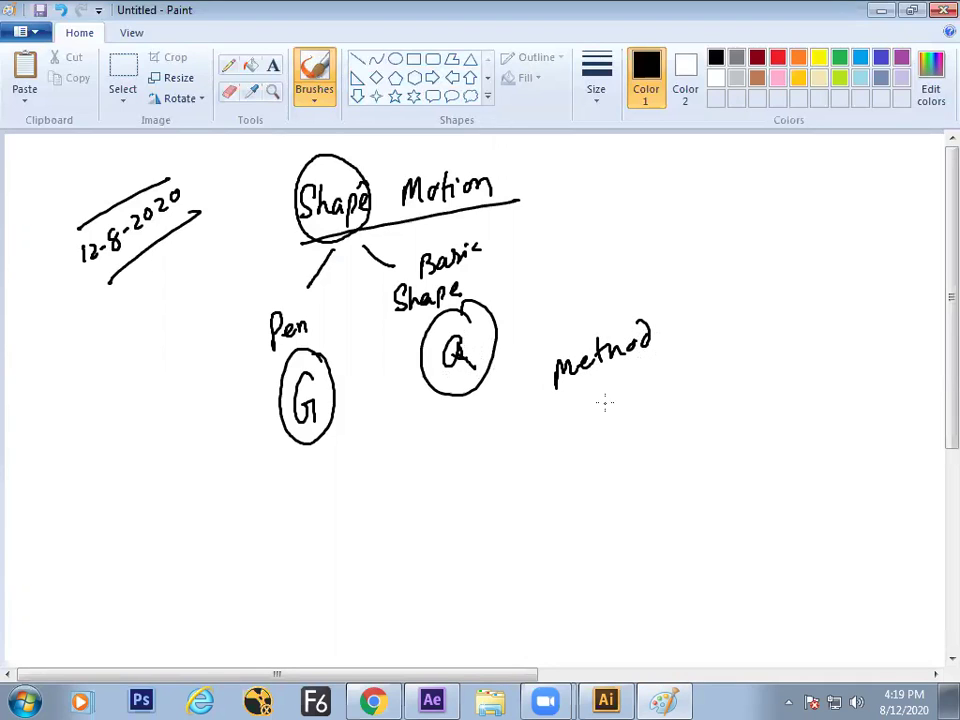
{"action": "left_click_drag", "start_coordinate": [565, 401], "coordinate": [680, 352]}
{"action": "mouse_move", "coordinate": [601, 438]}
{"action": "left_mouse_down"}
{"action": "mouse_move", "coordinate": [631, 421]}
{"action": "mouse_move", "coordinate": [646, 397]}
{"action": "mouse_move", "coordinate": [688, 406]}
{"action": "mouse_move", "coordinate": [701, 383]}
{"action": "mouse_move", "coordinate": [742, 374]}
{"action": "left_mouse_up"}
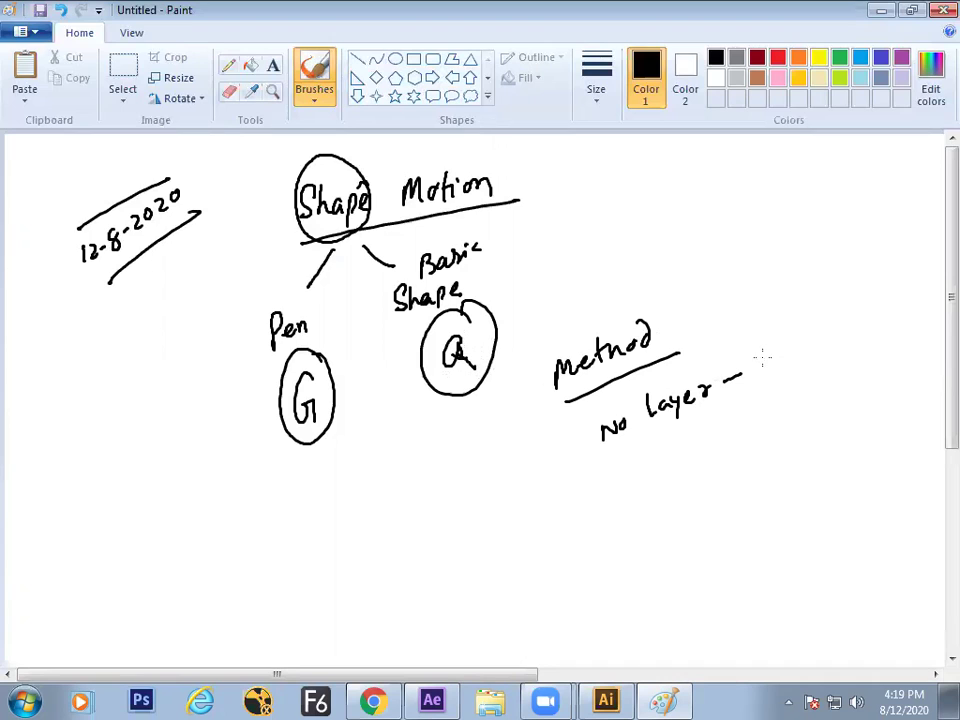
{"action": "mouse_move", "coordinate": [770, 340]}
{"action": "left_mouse_down"}
{"action": "mouse_move", "coordinate": [764, 361]}
{"action": "mouse_move", "coordinate": [840, 326]}
{"action": "left_mouse_up"}
{"action": "left_click", "coordinate": [732, 407]}
Step: Handwrite "If layer select : Mask" below the first note and complete the equals sign before Shape
{"action": "mouse_move", "coordinate": [612, 482]}
{"action": "left_mouse_down"}
{"action": "mouse_move", "coordinate": [659, 474]}
{"action": "mouse_move", "coordinate": [675, 475]}
{"action": "mouse_move", "coordinate": [676, 492]}
{"action": "mouse_move", "coordinate": [684, 472]}
{"action": "mouse_move", "coordinate": [730, 458]}
{"action": "mouse_move", "coordinate": [764, 434]}
{"action": "left_mouse_up"}
{"action": "key", "text": "ctrl+z"}
{"action": "mouse_move", "coordinate": [774, 430]}
{"action": "left_mouse_down"}
{"action": "mouse_move", "coordinate": [770, 440]}
{"action": "mouse_move", "coordinate": [783, 442]}
{"action": "left_mouse_up"}
{"action": "left_click_drag", "start_coordinate": [776, 429], "coordinate": [792, 424]}
{"action": "left_click", "coordinate": [802, 414]}
{"action": "left_click", "coordinate": [803, 428]}
{"action": "mouse_move", "coordinate": [838, 386]}
{"action": "left_mouse_down"}
{"action": "mouse_move", "coordinate": [828, 412]}
{"action": "mouse_move", "coordinate": [860, 396]}
{"action": "left_mouse_up"}
{"action": "mouse_move", "coordinate": [874, 384]}
{"action": "left_mouse_down"}
{"action": "mouse_move", "coordinate": [866, 398]}
{"action": "mouse_move", "coordinate": [879, 392]}
{"action": "left_mouse_up"}
{"action": "left_click_drag", "start_coordinate": [892, 370], "coordinate": [896, 380]}
{"action": "left_click_drag", "start_coordinate": [732, 384], "coordinate": [751, 381]}
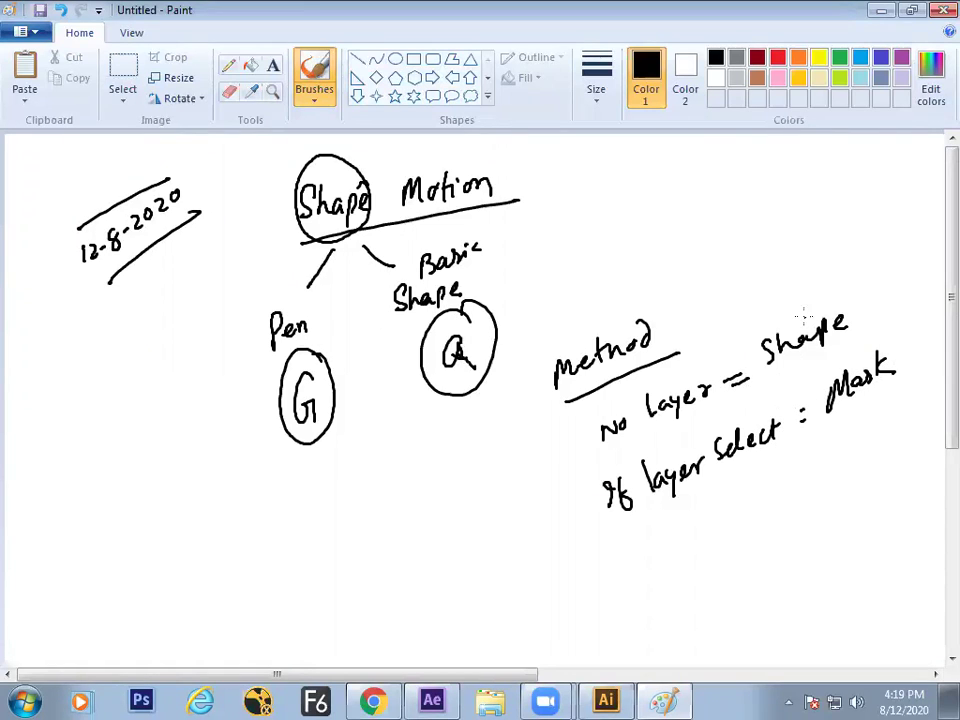
Step: Mark up the Method notes with underlines below both conditions, two check marks, a line above Method, and two numbering marks
{"action": "left_click_drag", "start_coordinate": [613, 452], "coordinate": [692, 421]}
{"action": "left_click_drag", "start_coordinate": [804, 302], "coordinate": [849, 281]}
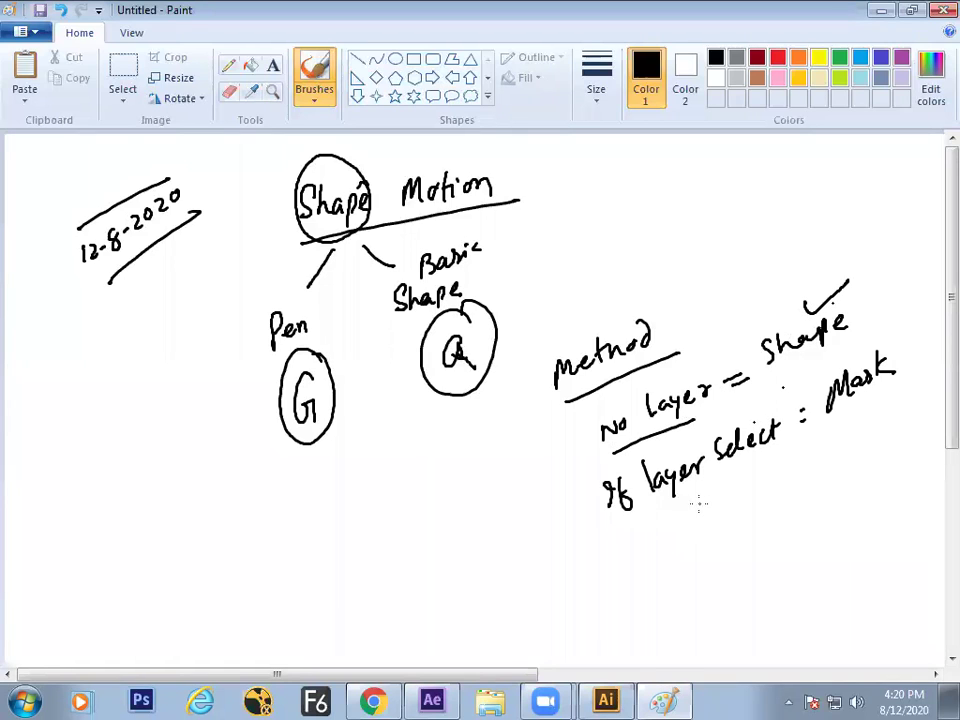
{"action": "left_click_drag", "start_coordinate": [652, 517], "coordinate": [772, 460]}
{"action": "left_click_drag", "start_coordinate": [881, 317], "coordinate": [906, 310]}
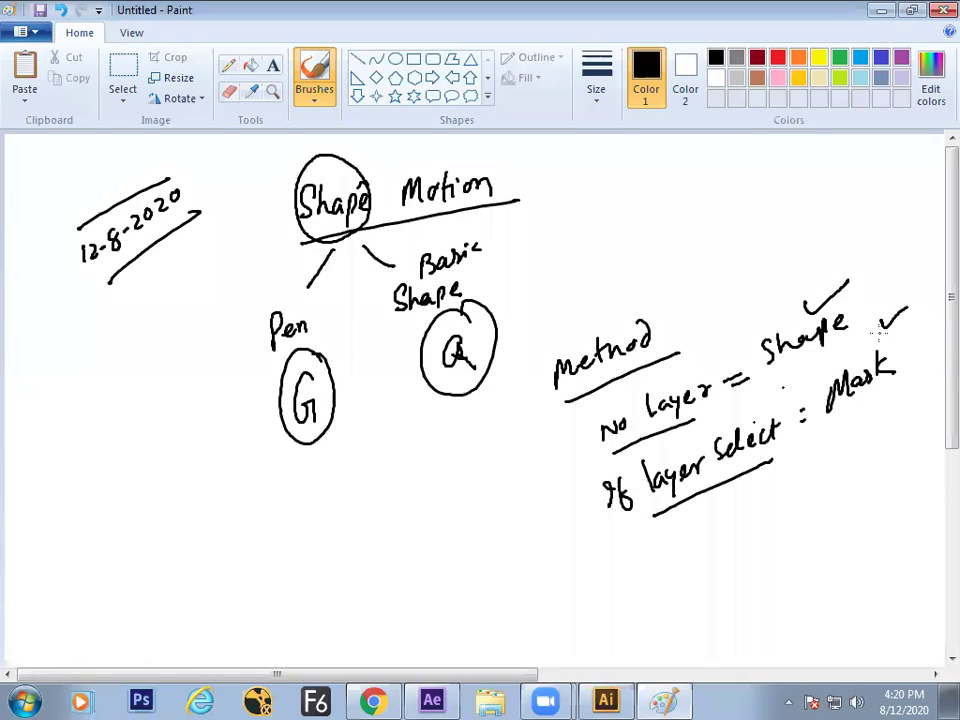
{"action": "left_click_drag", "start_coordinate": [537, 348], "coordinate": [668, 293]}
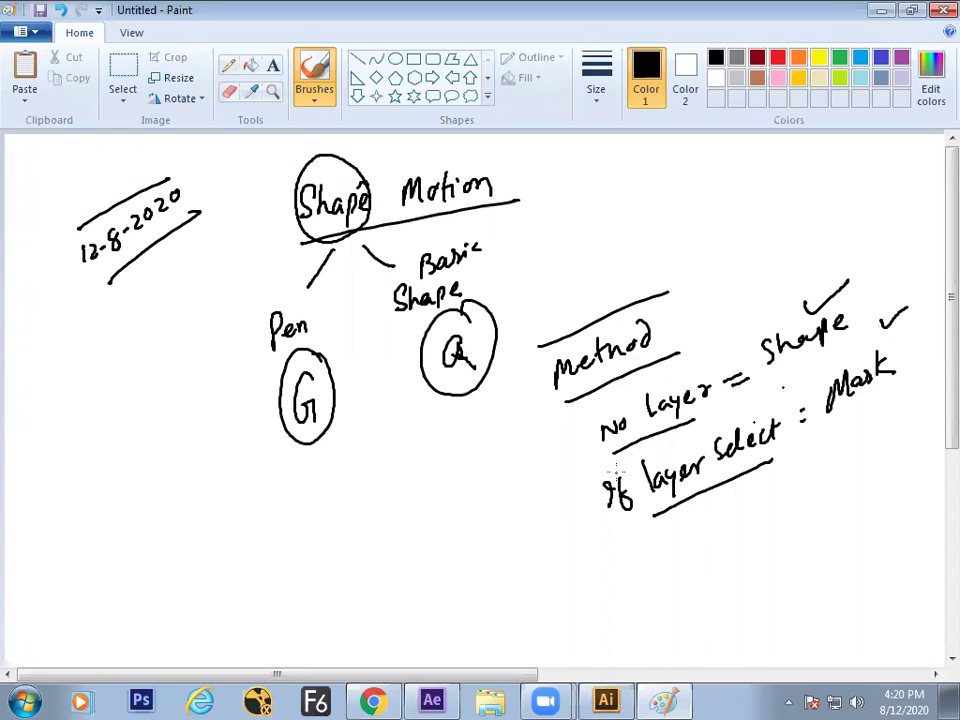
{"action": "left_click_drag", "start_coordinate": [545, 457], "coordinate": [546, 471]}
{"action": "left_click_drag", "start_coordinate": [562, 533], "coordinate": [576, 549]}
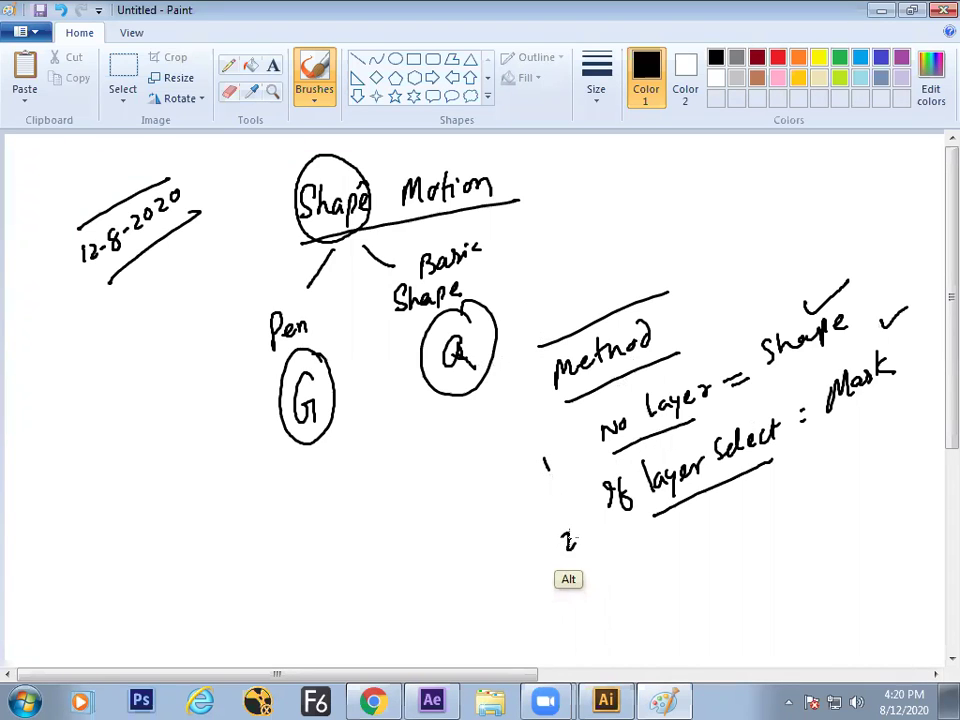
Step: Switch to After Effects, draw a centred rectangle as a new shape layer, and enlarge the timeline area slightly
{"action": "key", "text": "alt+Tab"}
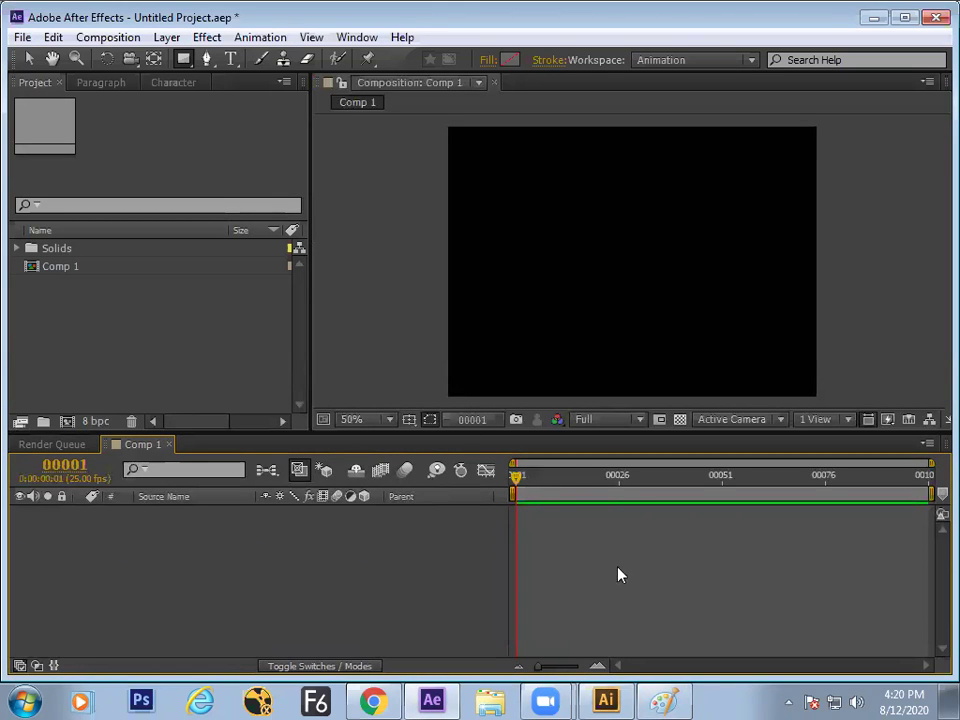
{"action": "left_click_drag", "start_coordinate": [522, 186], "coordinate": [733, 338]}
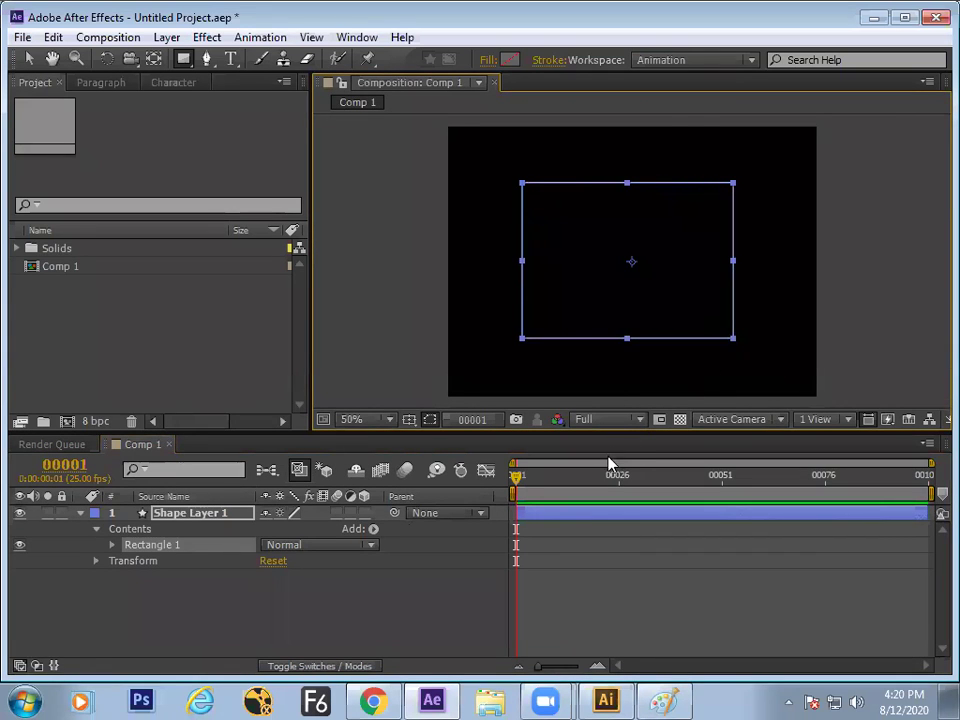
{"action": "mouse_move", "coordinate": [568, 431]}
{"action": "left_mouse_down"}
{"action": "mouse_move", "coordinate": [568, 402]}
{"action": "mouse_move", "coordinate": [568, 419]}
{"action": "left_mouse_up"}
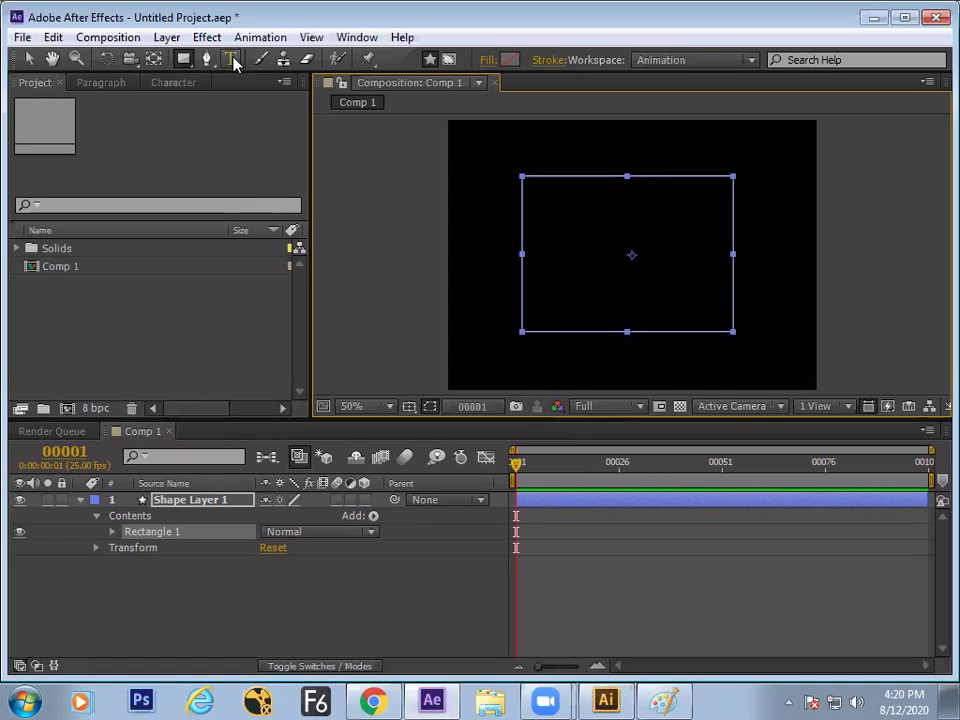
Step: Expand the shape layer's Transform properties to examine them and collapse the group again
{"action": "left_click", "coordinate": [148, 553]}
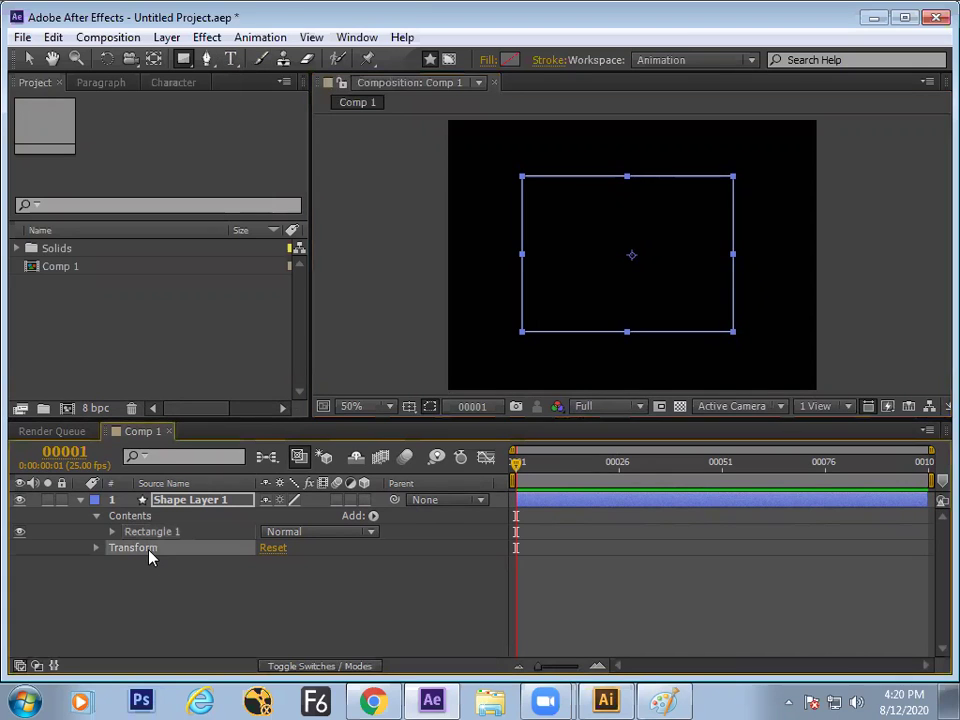
{"action": "left_click", "coordinate": [98, 549]}
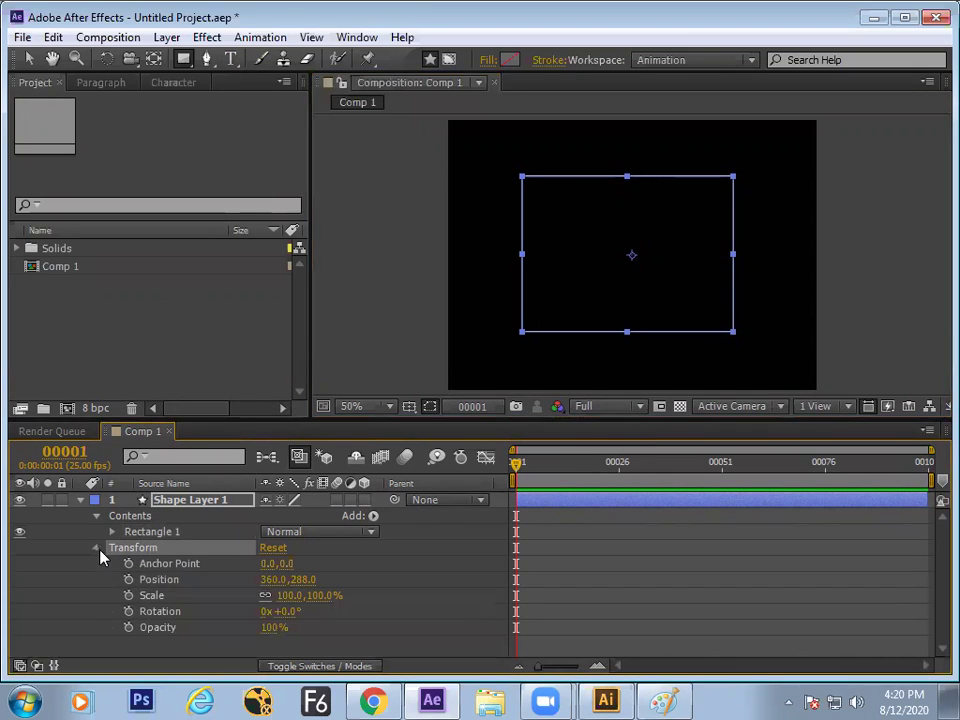
{"action": "left_click", "coordinate": [97, 549]}
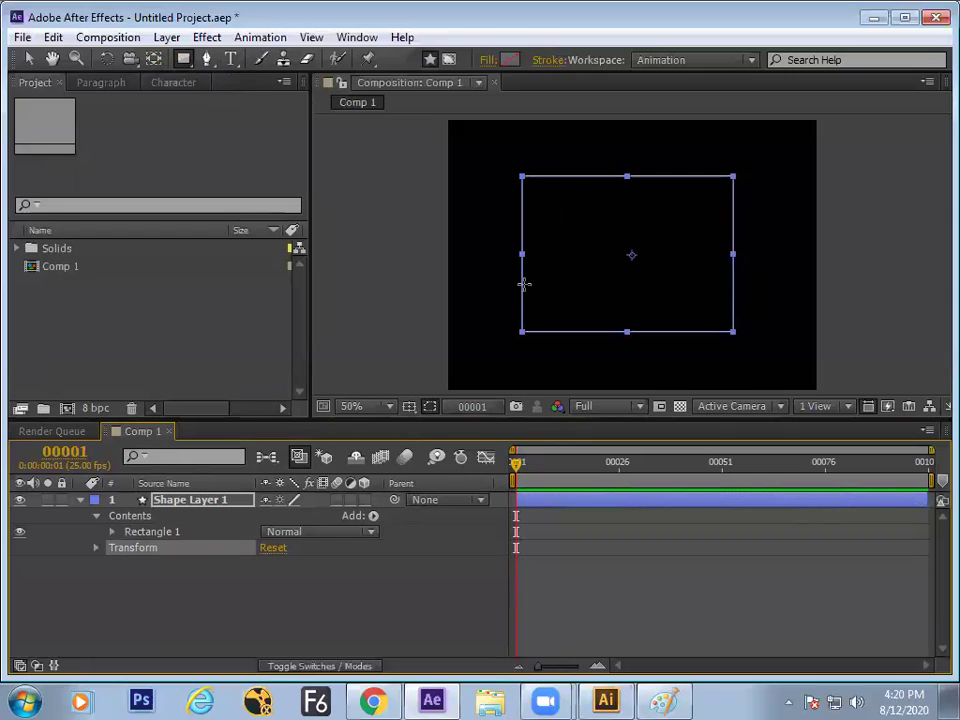
Step: Expand Rectangle 1 and its Stroke 1 properties, enlarging the timeline area to show them all
{"action": "left_click", "coordinate": [97, 548]}
{"action": "left_click", "coordinate": [97, 548]}
{"action": "left_click", "coordinate": [141, 534]}
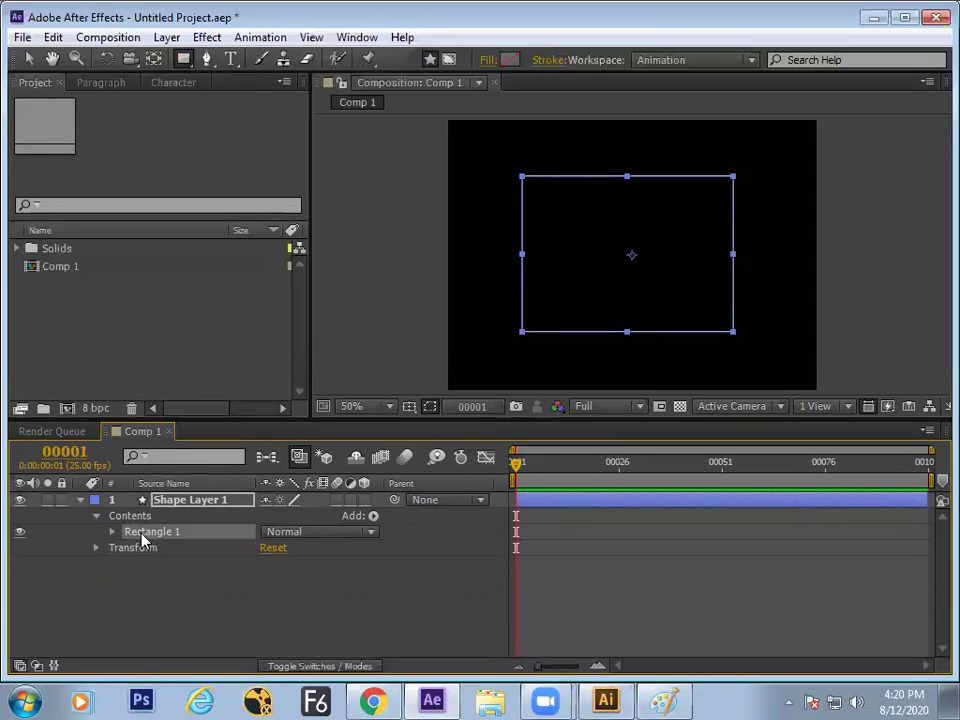
{"action": "left_click_drag", "start_coordinate": [276, 417], "coordinate": [276, 362]}
{"action": "left_click", "coordinate": [113, 479]}
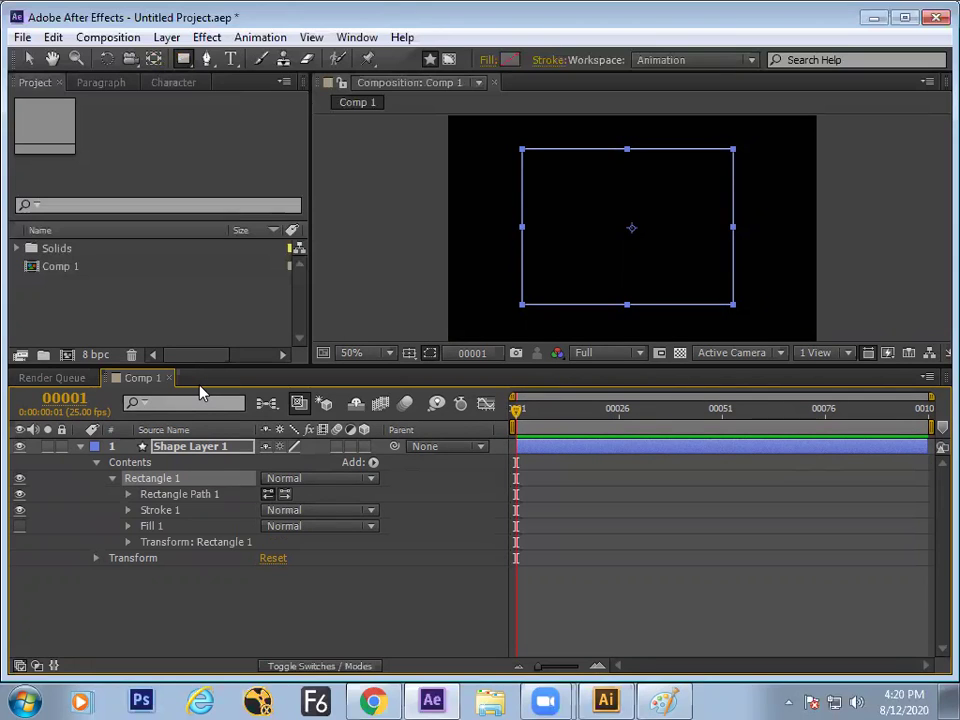
{"action": "left_click", "coordinate": [129, 511]}
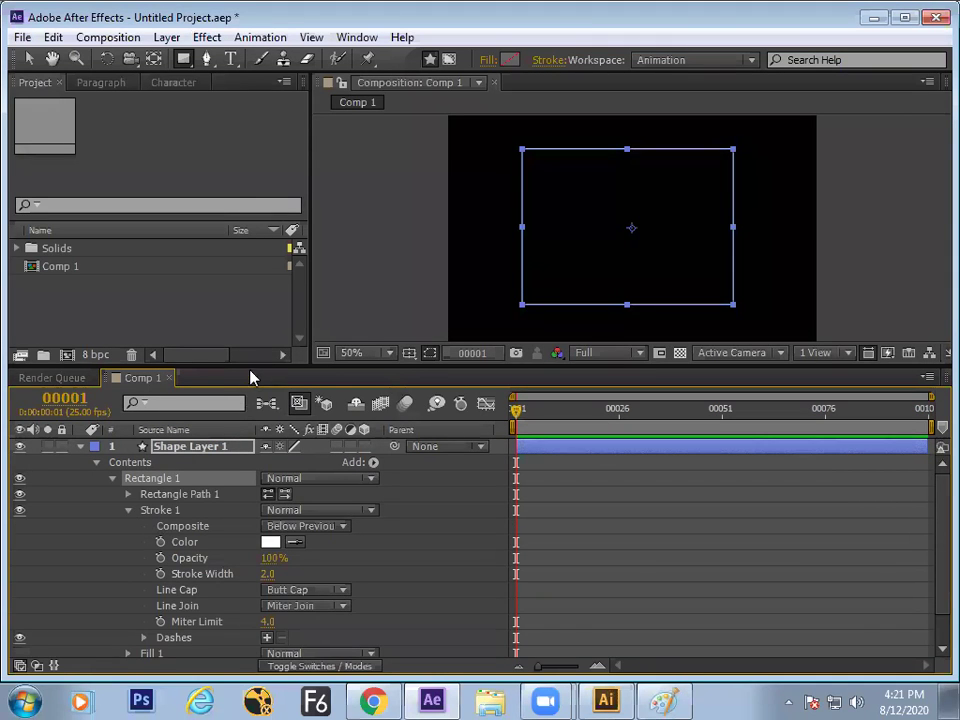
{"action": "left_click_drag", "start_coordinate": [251, 365], "coordinate": [254, 298]}
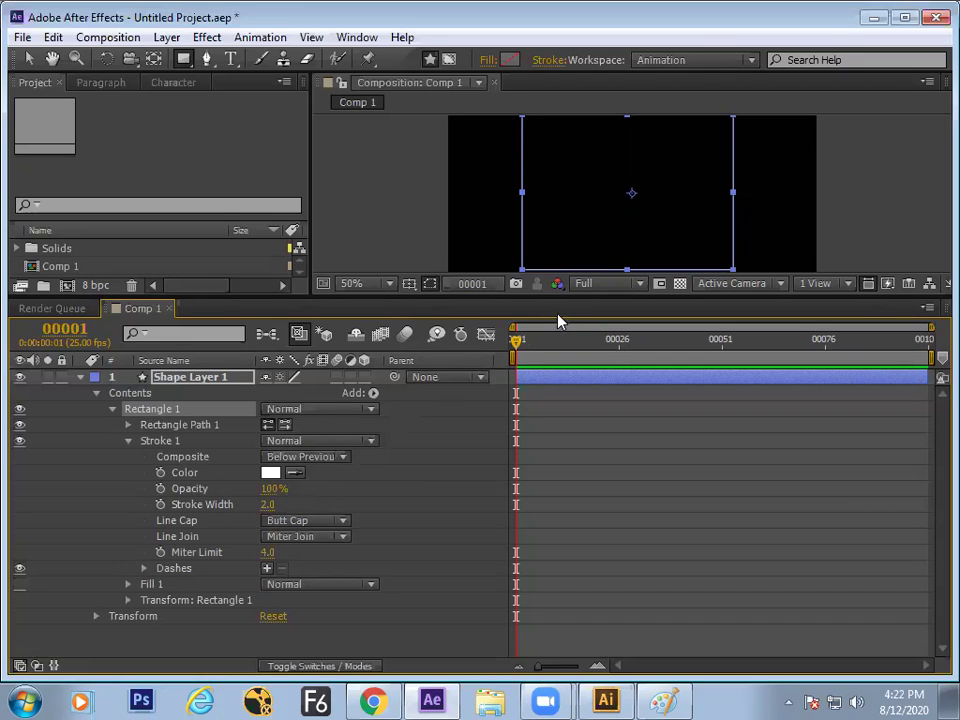
Step: Set the rectangle's stroke width to 14 and add a dash to the stroke
{"action": "left_click_drag", "start_coordinate": [570, 297], "coordinate": [571, 318]}
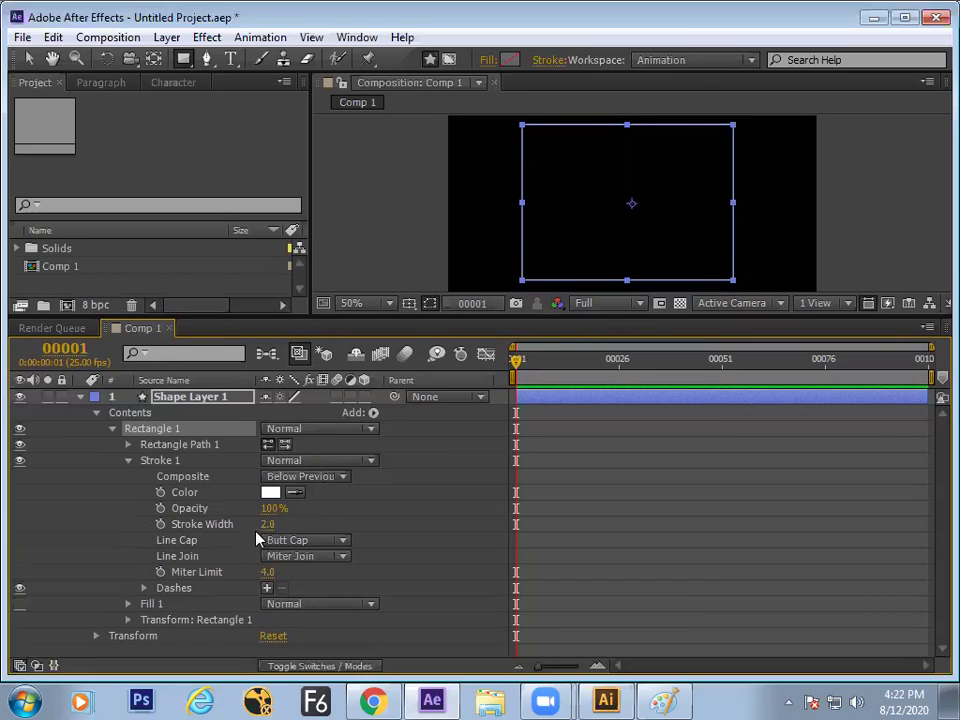
{"action": "mouse_move", "coordinate": [268, 534]}
{"action": "left_mouse_down"}
{"action": "mouse_move", "coordinate": [279, 519]}
{"action": "mouse_move", "coordinate": [294, 542]}
{"action": "mouse_move", "coordinate": [257, 527]}
{"action": "mouse_move", "coordinate": [270, 526]}
{"action": "mouse_move", "coordinate": [268, 535]}
{"action": "left_mouse_up"}
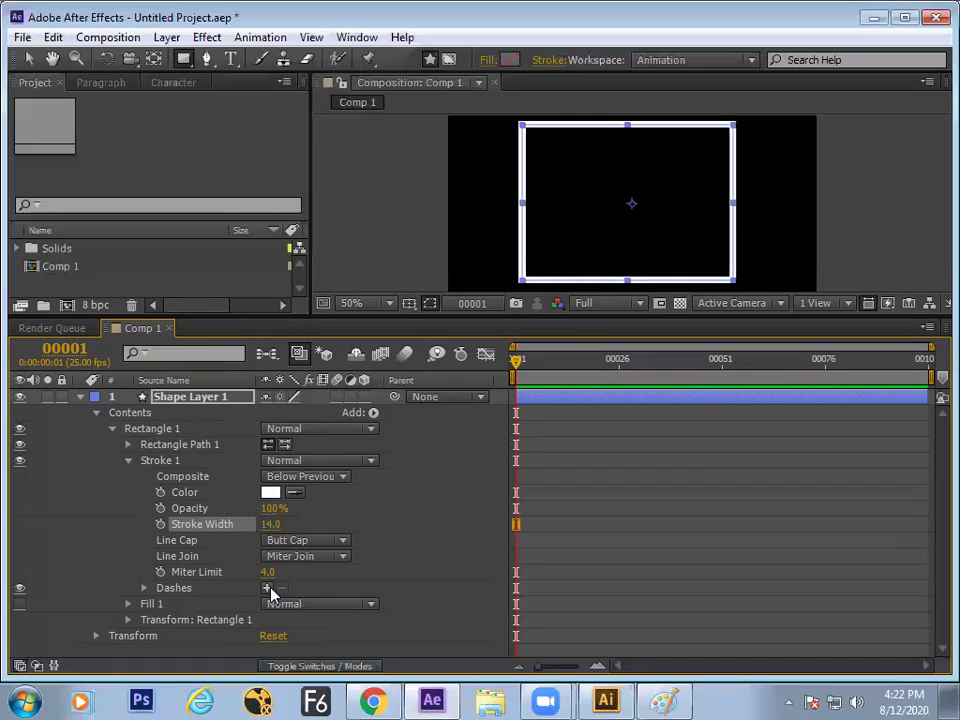
{"action": "left_click_drag", "start_coordinate": [355, 314], "coordinate": [353, 298]}
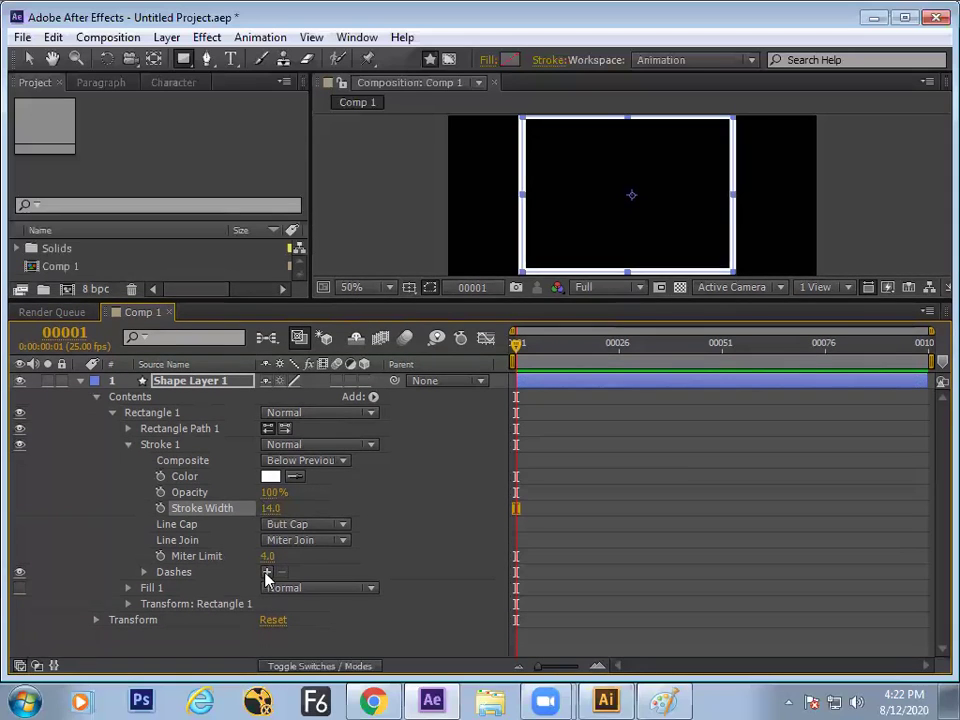
{"action": "left_click", "coordinate": [267, 574]}
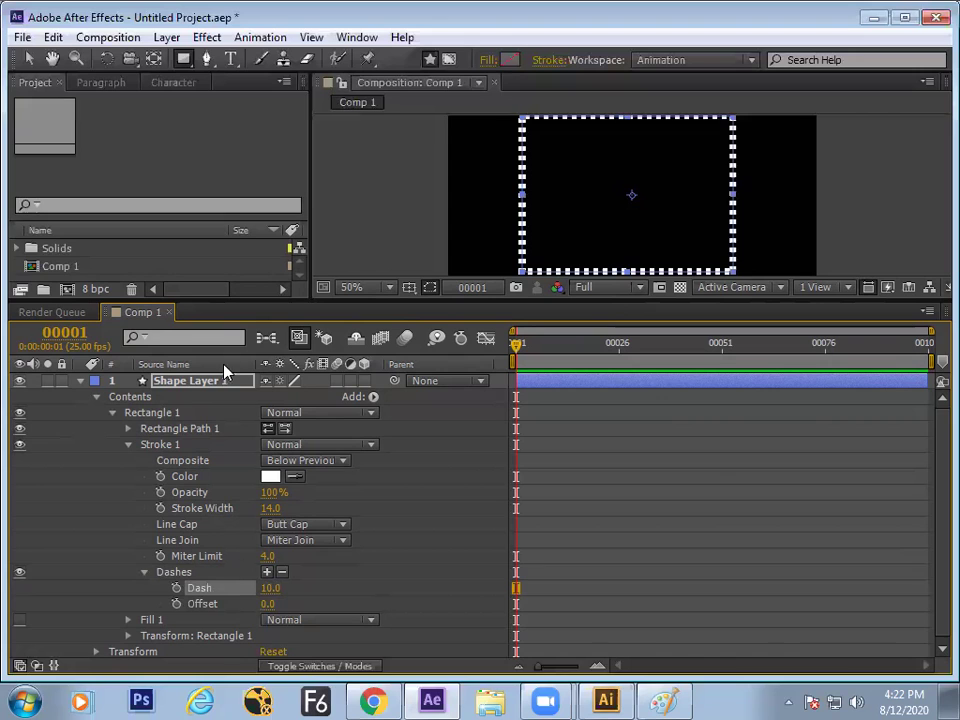
Step: Animate the dash Offset with a keyframe of -9 at frame 1 and a much higher value at frame 48
{"action": "mouse_move", "coordinate": [267, 603]}
{"action": "left_mouse_down"}
{"action": "mouse_move", "coordinate": [380, 566]}
{"action": "mouse_move", "coordinate": [267, 604]}
{"action": "left_mouse_up"}
{"action": "left_click", "coordinate": [177, 605]}
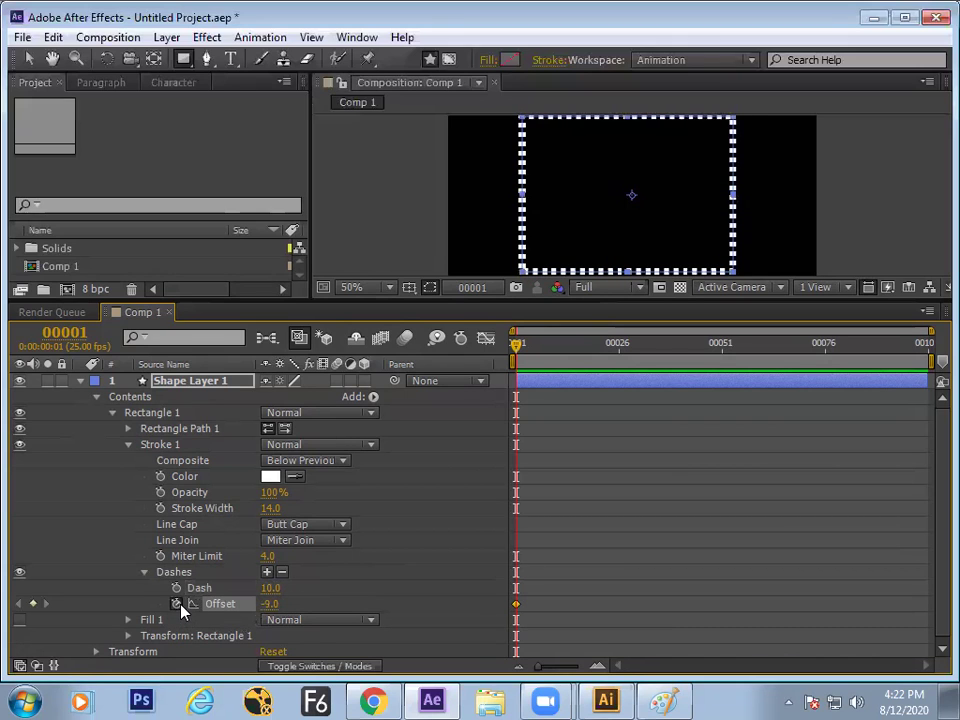
{"action": "left_click_drag", "start_coordinate": [560, 345], "coordinate": [712, 366]}
{"action": "left_click_drag", "start_coordinate": [270, 610], "coordinate": [561, 557]}
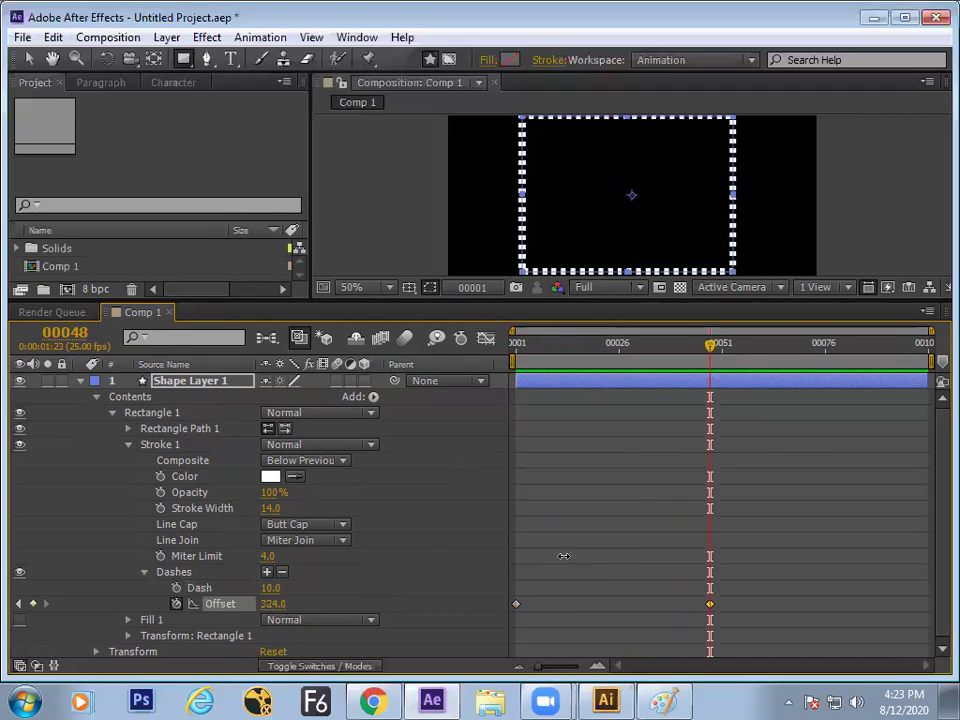
Step: Preview the dash motion and slow it by moving the second Offset keyframe close to the composition's end
{"action": "left_click_drag", "start_coordinate": [709, 366], "coordinate": [683, 365]}
{"action": "key", "text": "KP_0"}
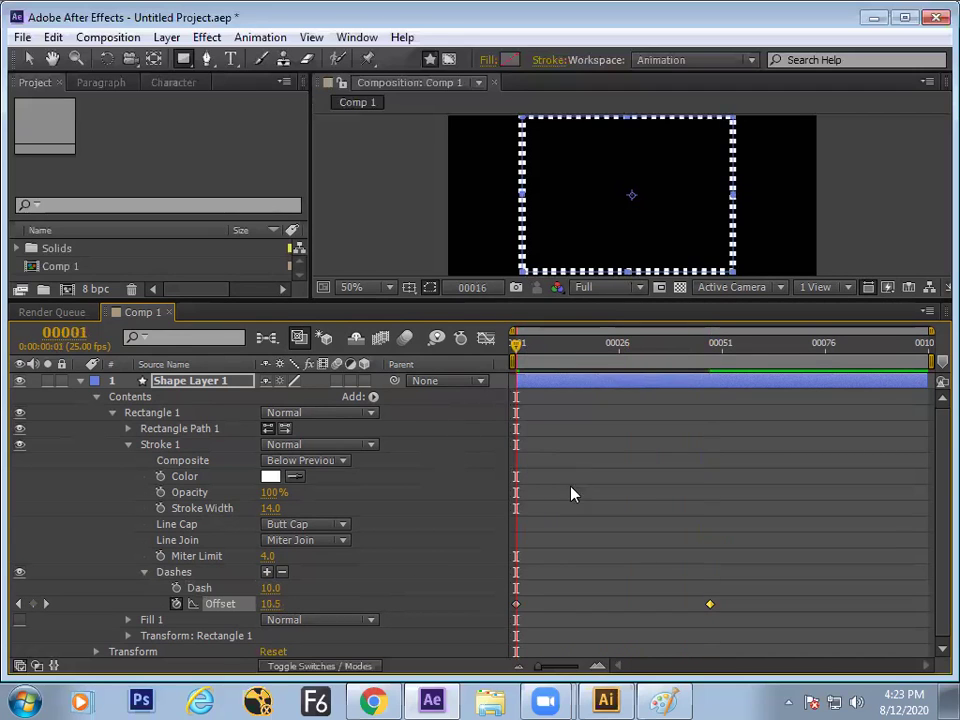
{"action": "left_click", "coordinate": [456, 540]}
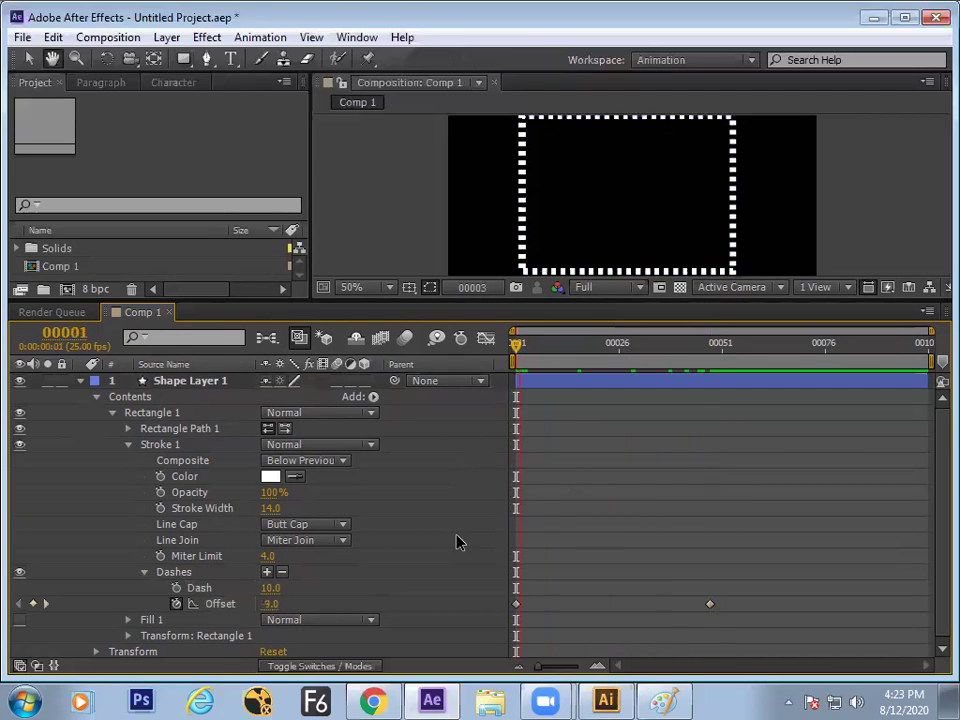
{"action": "left_click", "coordinate": [709, 606]}
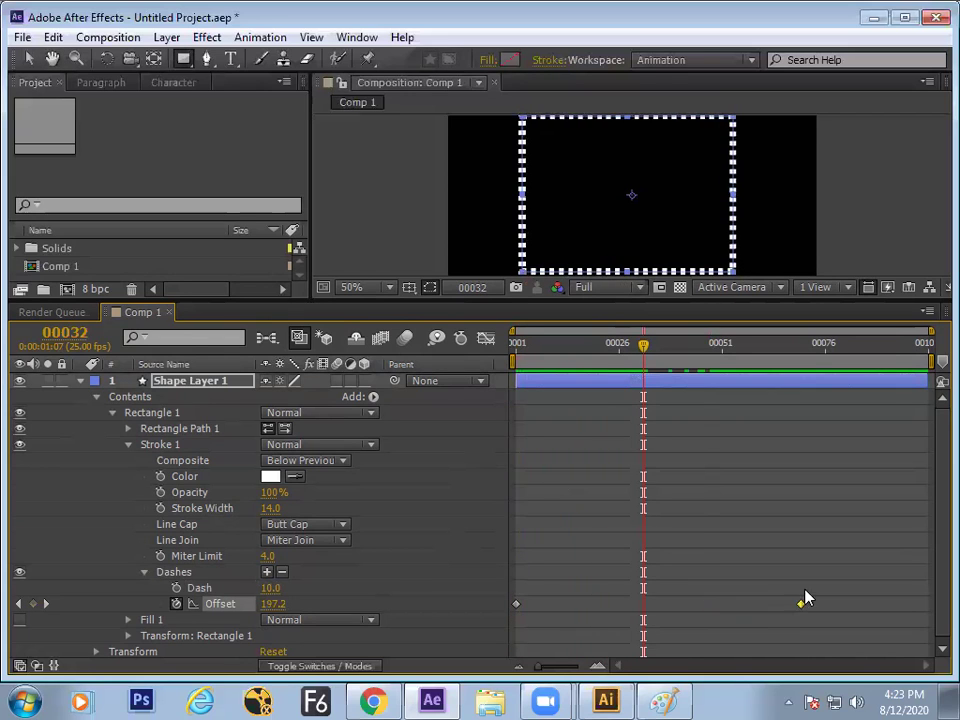
{"action": "left_click", "coordinate": [914, 603]}
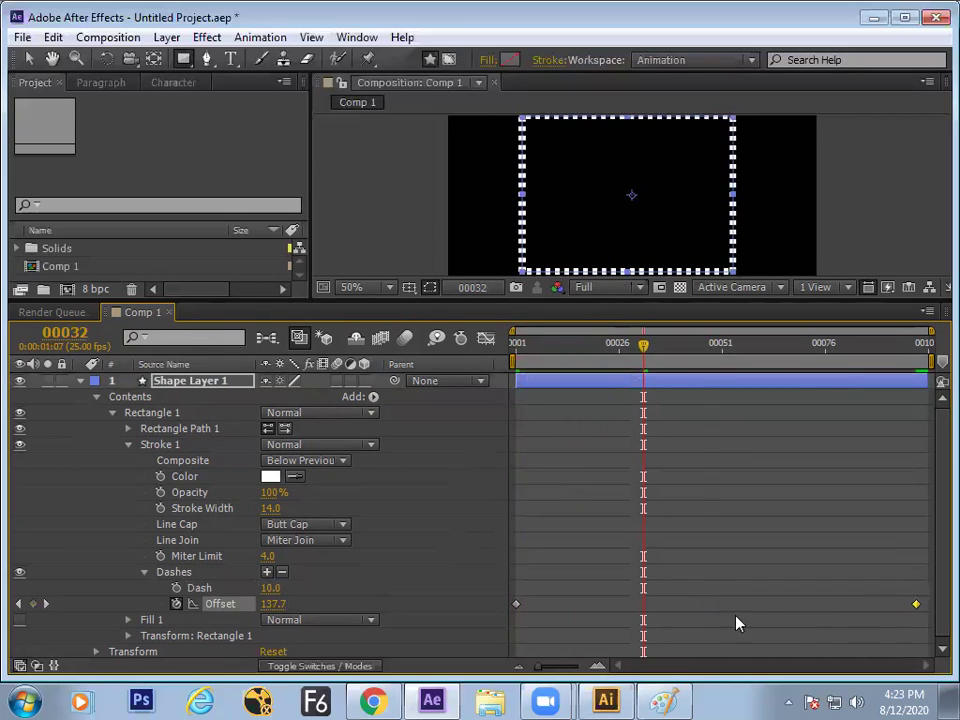
Step: Change the composition's duration to 200 frames
{"action": "key", "text": "ctrl+k"}
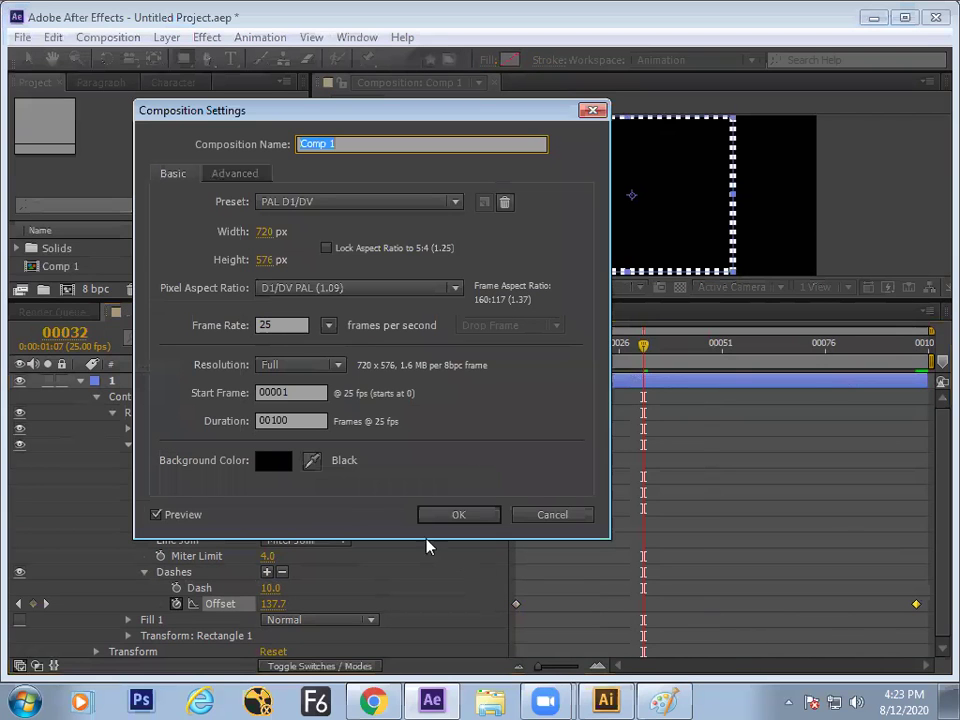
{"action": "left_click", "coordinate": [281, 421]}
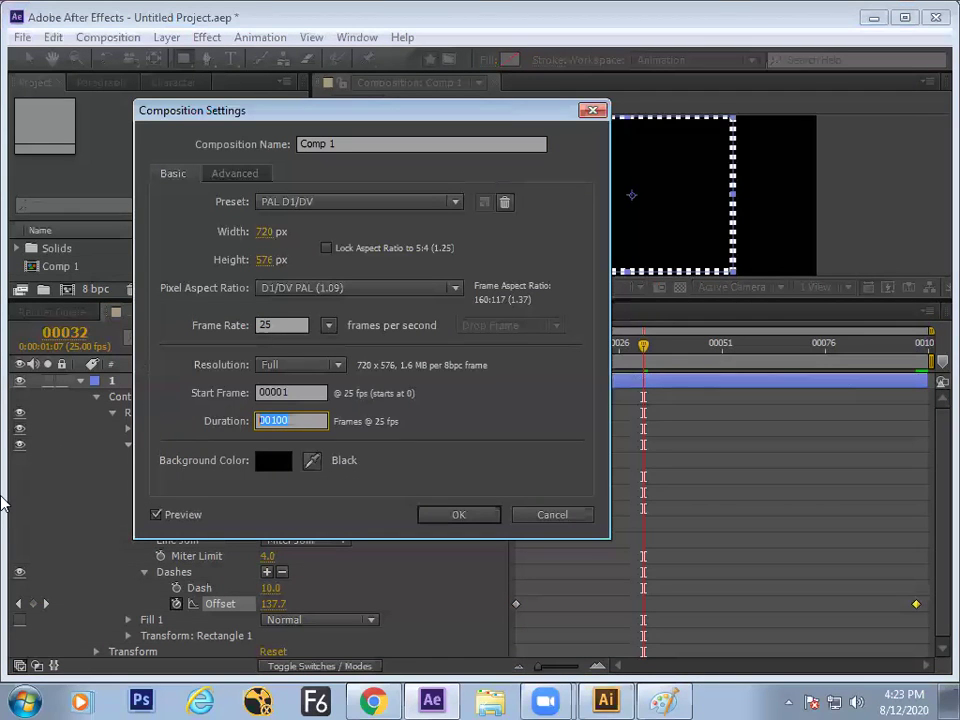
{"action": "type", "text": "3"}
{"action": "type", "text": "0"}
{"action": "type", "text": "0"}
{"action": "key", "text": "Return"}
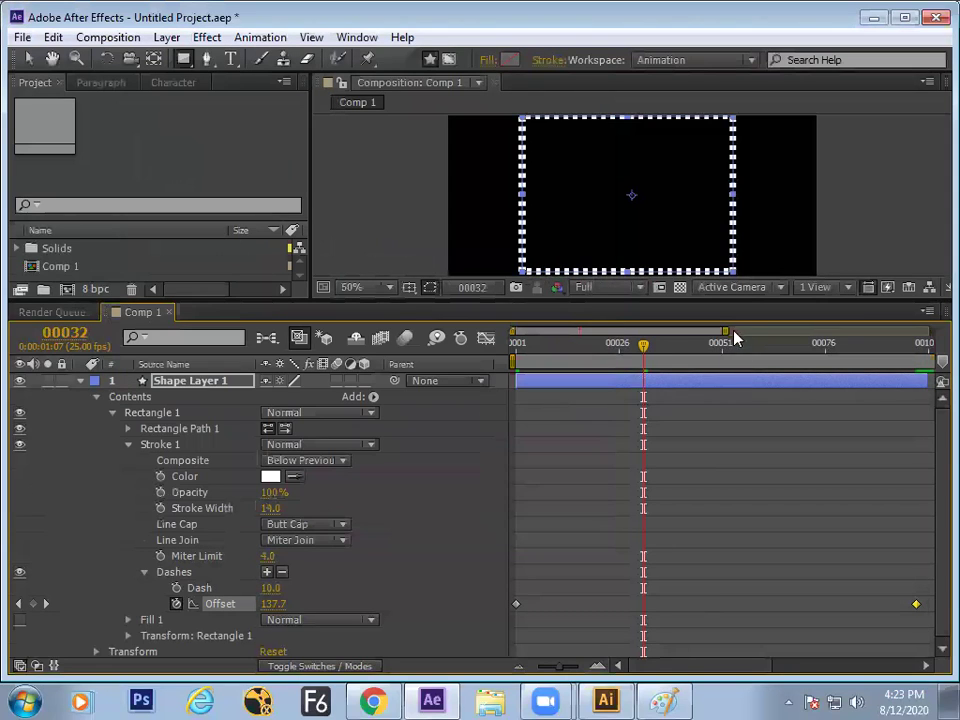
Step: Show the full composition duration, extend the shape layer to its end, and move the last Offset keyframe near the final frame
{"action": "left_click_drag", "start_coordinate": [733, 333], "coordinate": [930, 333]}
{"action": "left_click_drag", "start_coordinate": [723, 385], "coordinate": [930, 385]}
{"action": "left_click_drag", "start_coordinate": [722, 604], "coordinate": [926, 604]}
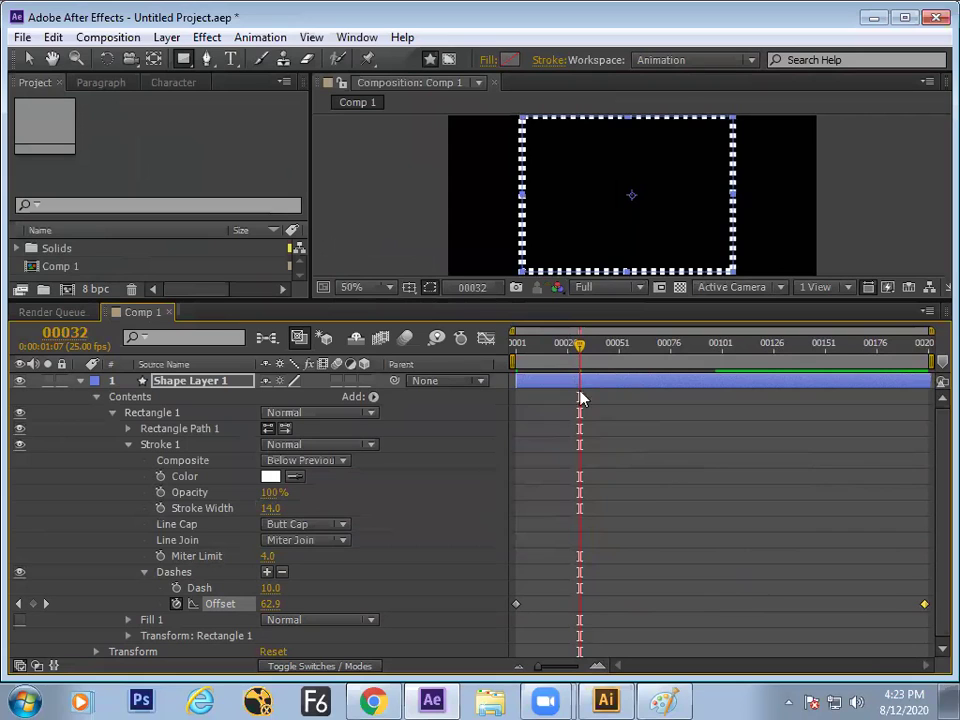
Step: Preview the slower dash animation from frame 1 and stop the playback
{"action": "left_click", "coordinate": [518, 345]}
{"action": "left_click", "coordinate": [550, 452]}
{"action": "key", "text": "space"}
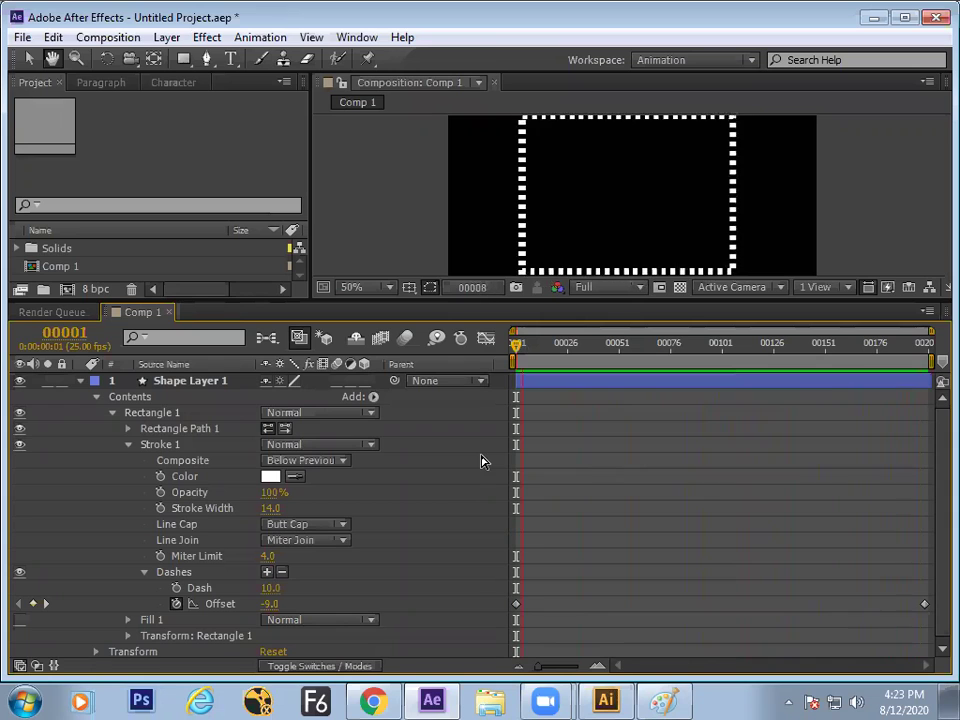
{"action": "key", "text": "space"}
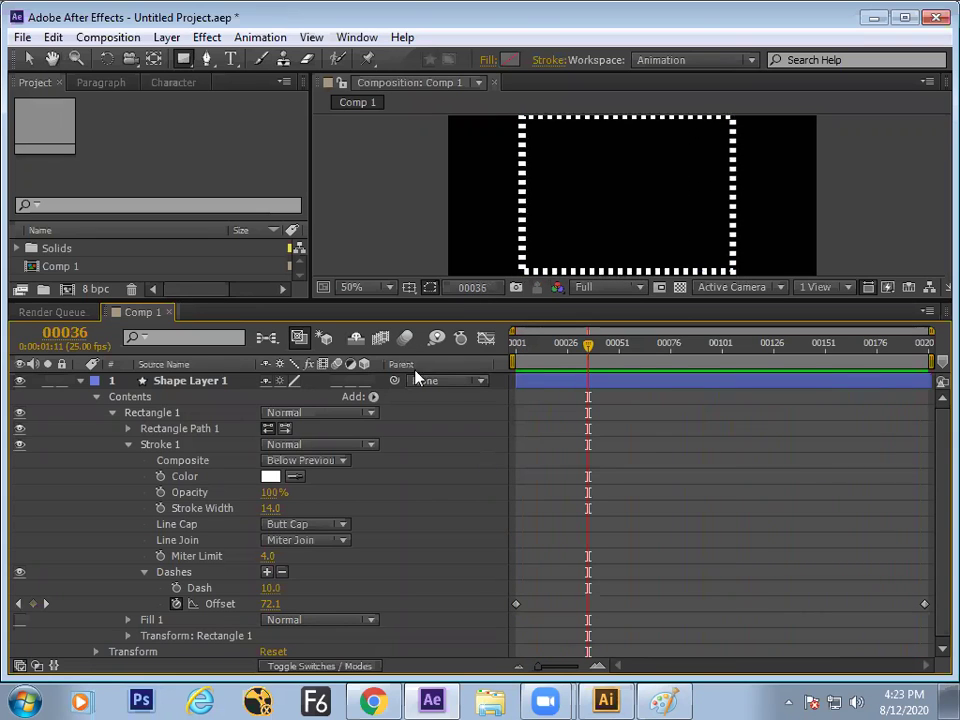
Step: Set the stroke width to 18 and widen the rectangle horizontally beyond both side edges of the frame
{"action": "left_click", "coordinate": [545, 386]}
{"action": "left_click_drag", "start_coordinate": [556, 345], "coordinate": [672, 345]}
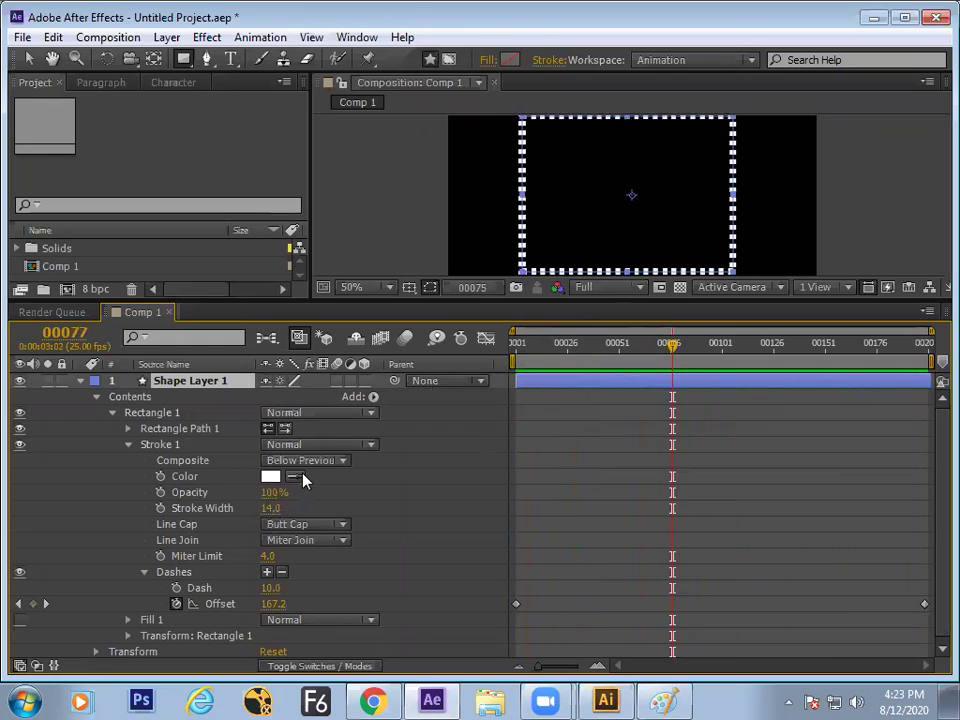
{"action": "mouse_move", "coordinate": [275, 508]}
{"action": "left_mouse_down"}
{"action": "mouse_move", "coordinate": [300, 510]}
{"action": "mouse_move", "coordinate": [276, 513]}
{"action": "mouse_move", "coordinate": [321, 489]}
{"action": "left_mouse_up"}
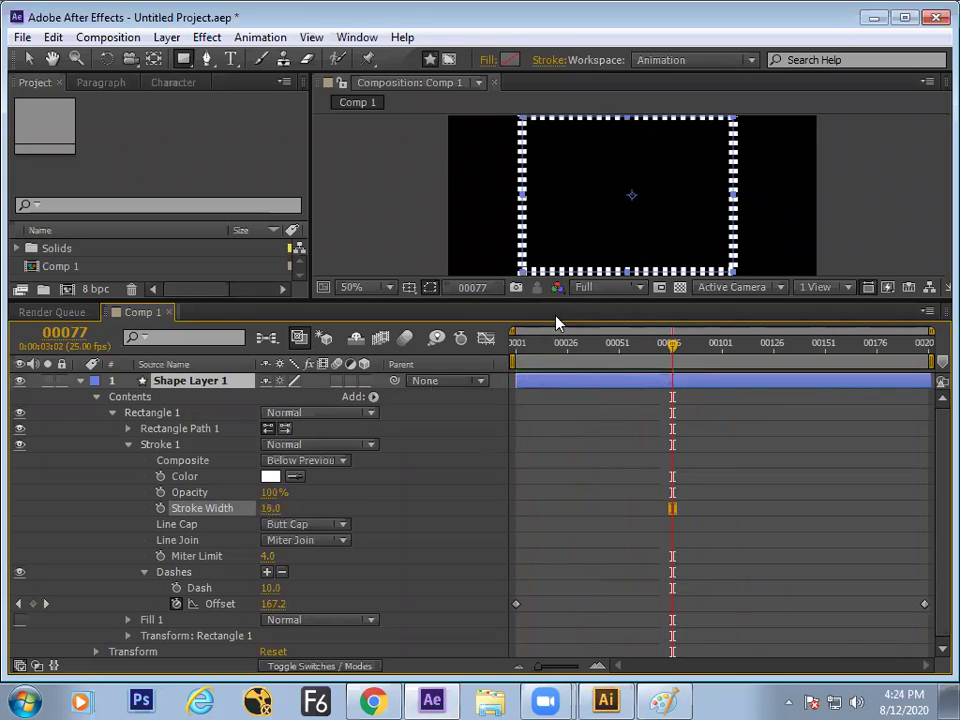
{"action": "left_click", "coordinate": [28, 59]}
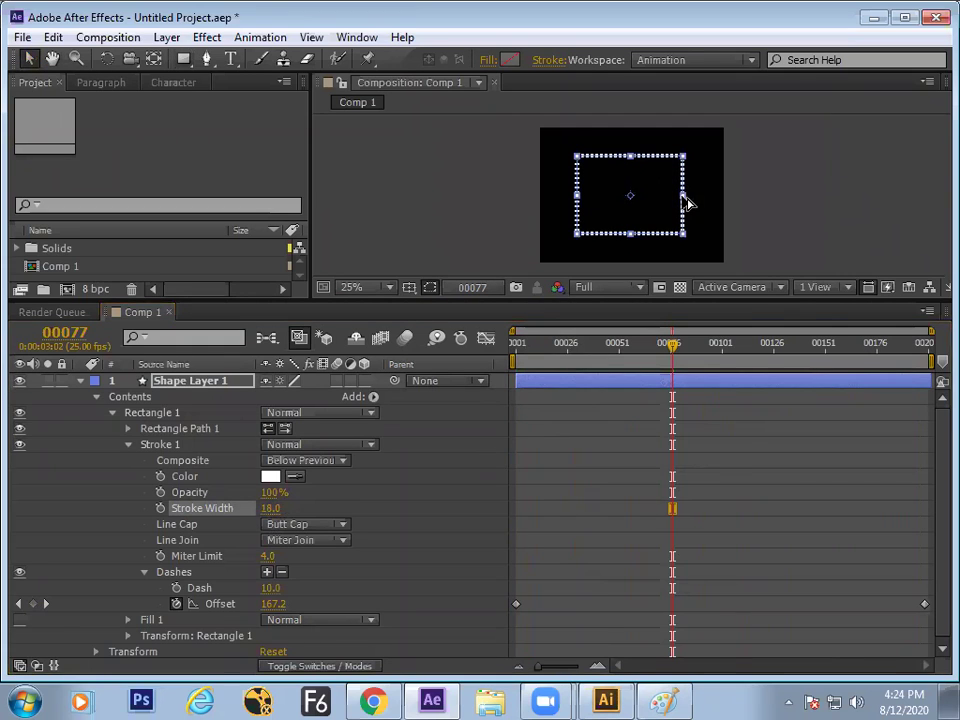
{"action": "left_click_drag", "start_coordinate": [686, 200], "coordinate": [742, 196]}
{"action": "left_click", "coordinate": [750, 451]}
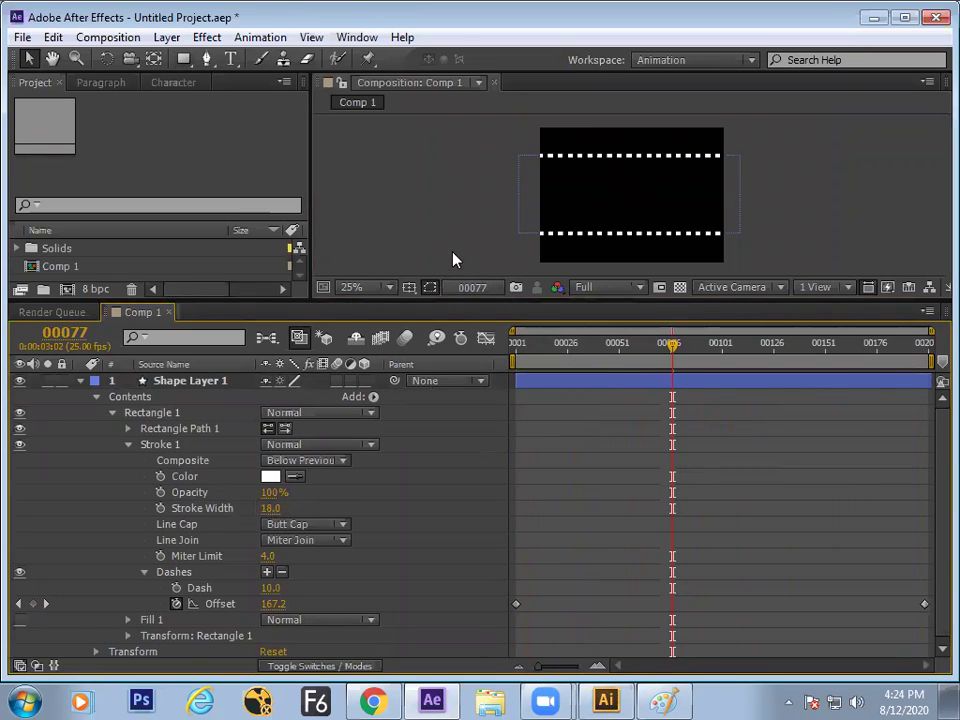
Step: Preview the moving dashes in the maximized composition view at 100%, restore the layout at 25% zoom, and return to frame 1
{"action": "left_click_drag", "start_coordinate": [611, 336], "coordinate": [516, 366]}
{"action": "key", "text": "grave"}
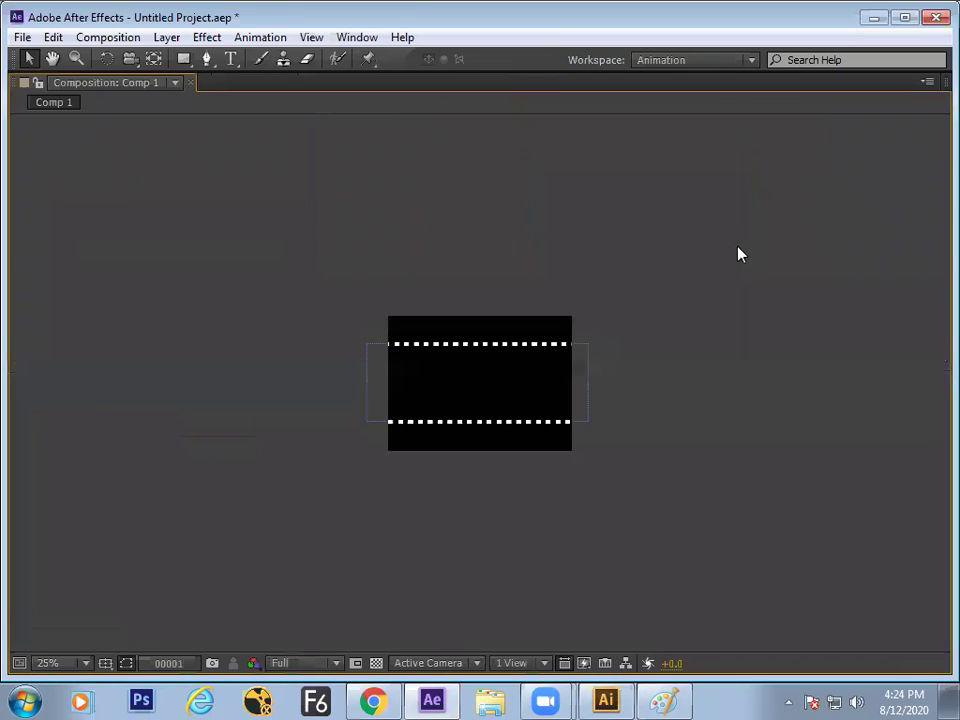
{"action": "key", "text": "period"}
{"action": "key", "text": "period"}
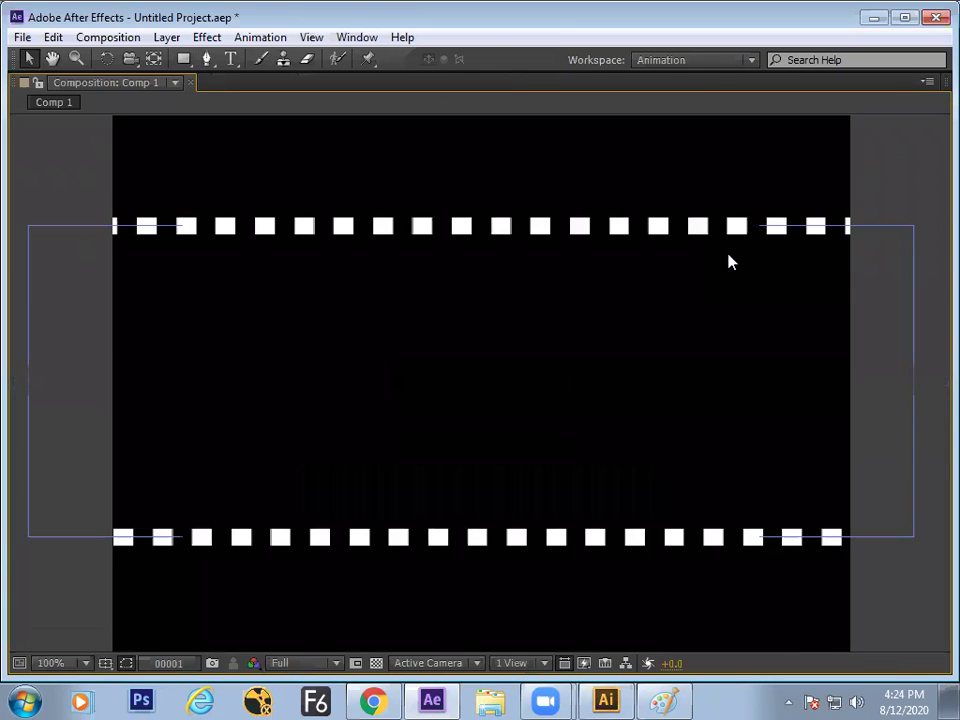
{"action": "key", "text": "space"}
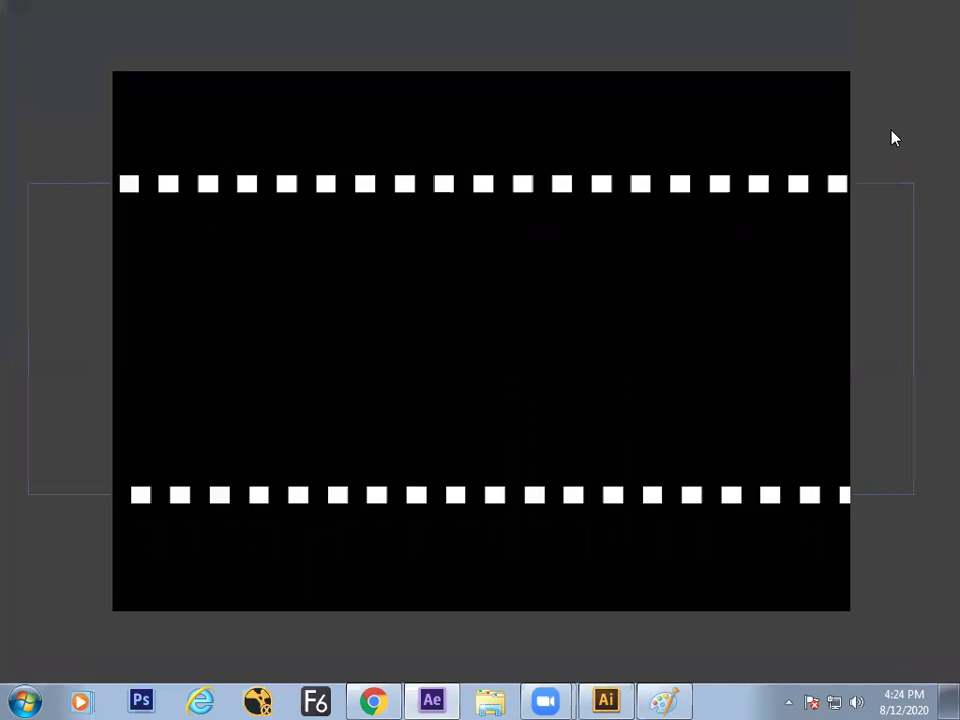
{"action": "key", "text": "space"}
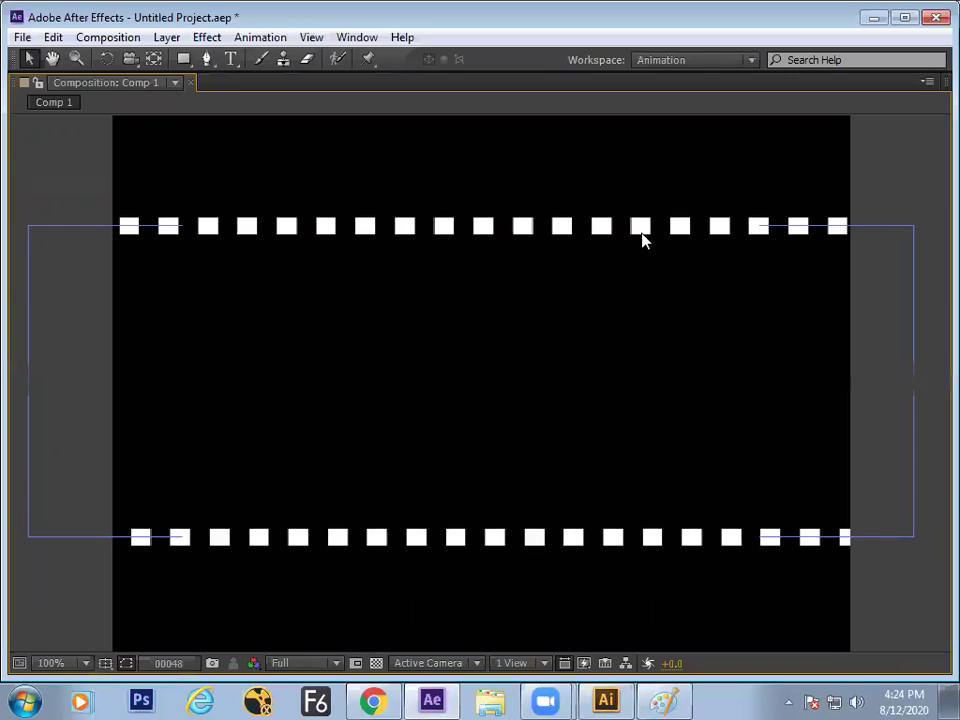
{"action": "key", "text": "grave"}
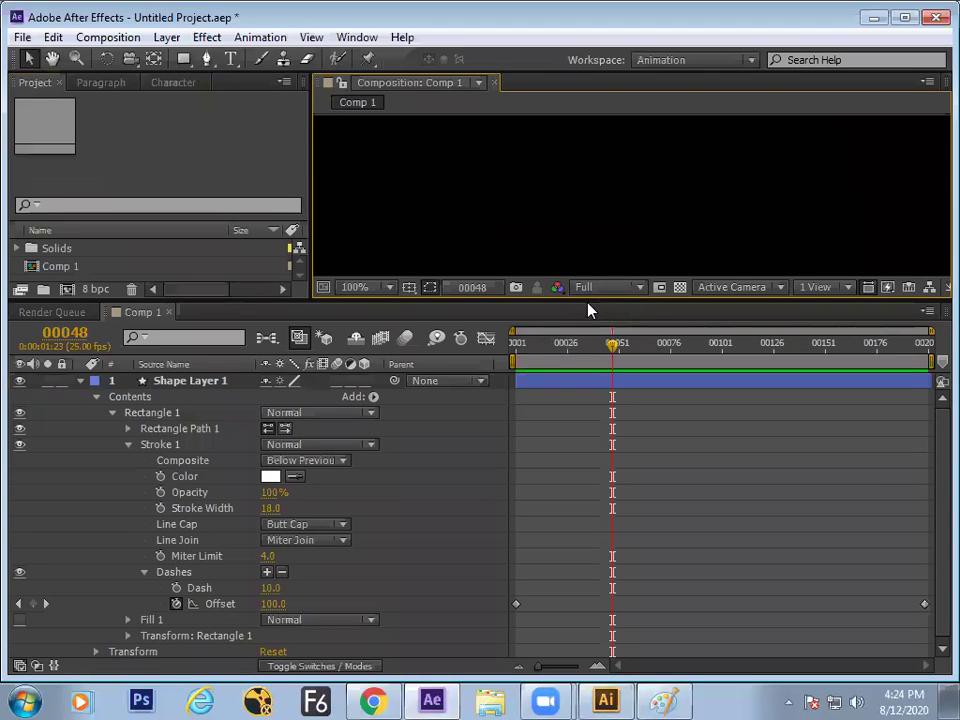
{"action": "key", "text": "comma"}
{"action": "key", "text": "comma"}
{"action": "left_click_drag", "start_coordinate": [578, 368], "coordinate": [499, 364]}
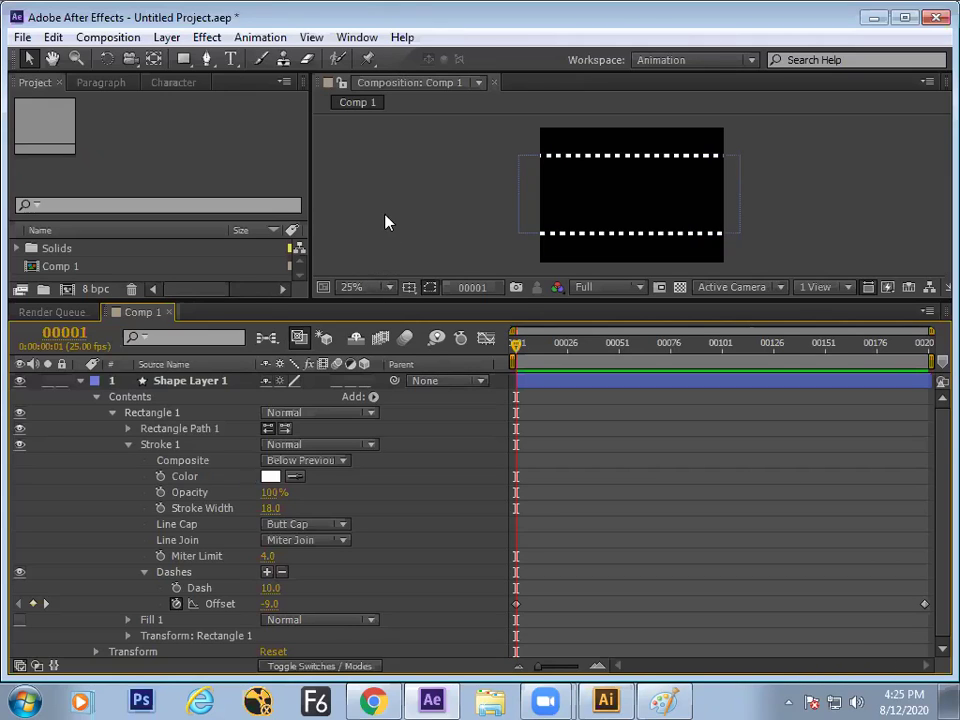
{"action": "left_click", "coordinate": [22, 37]}
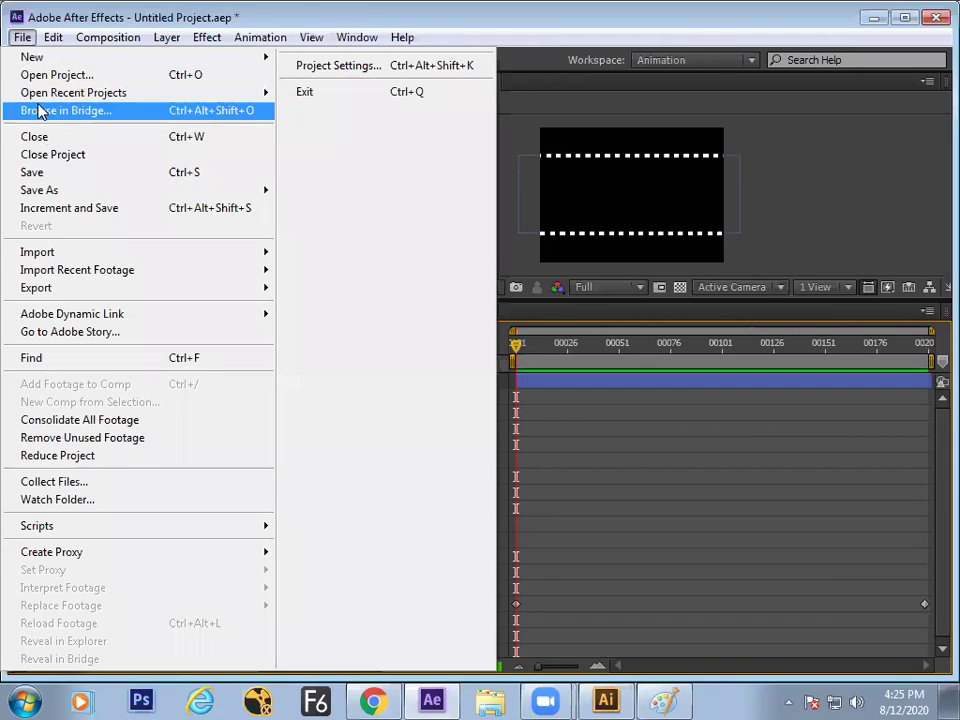
{"action": "left_click", "coordinate": [47, 175]}
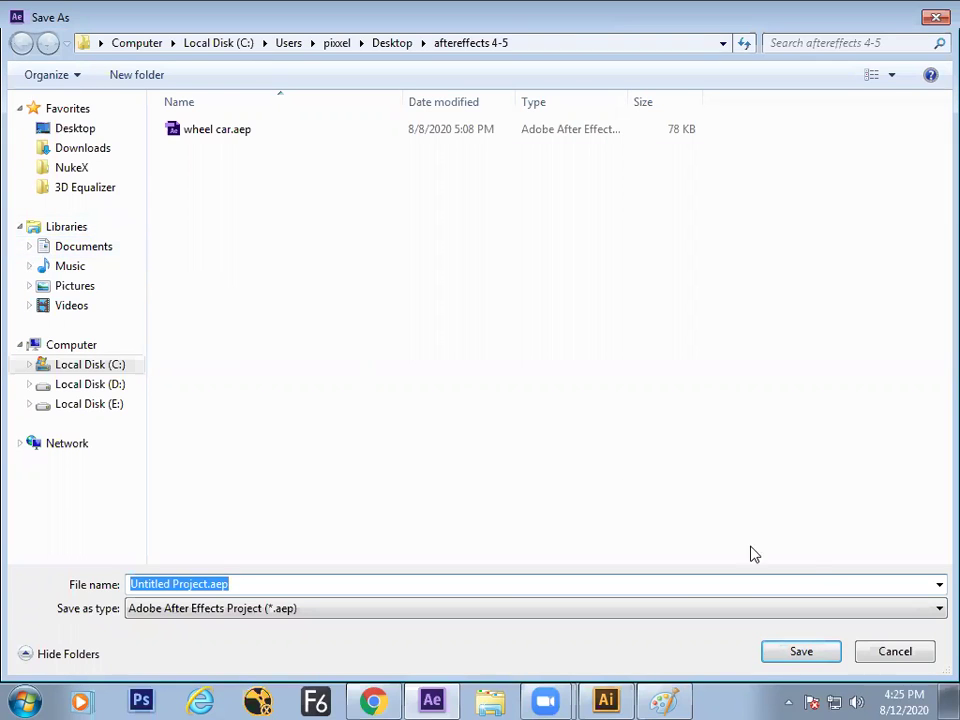
{"action": "left_click", "coordinate": [886, 652]}
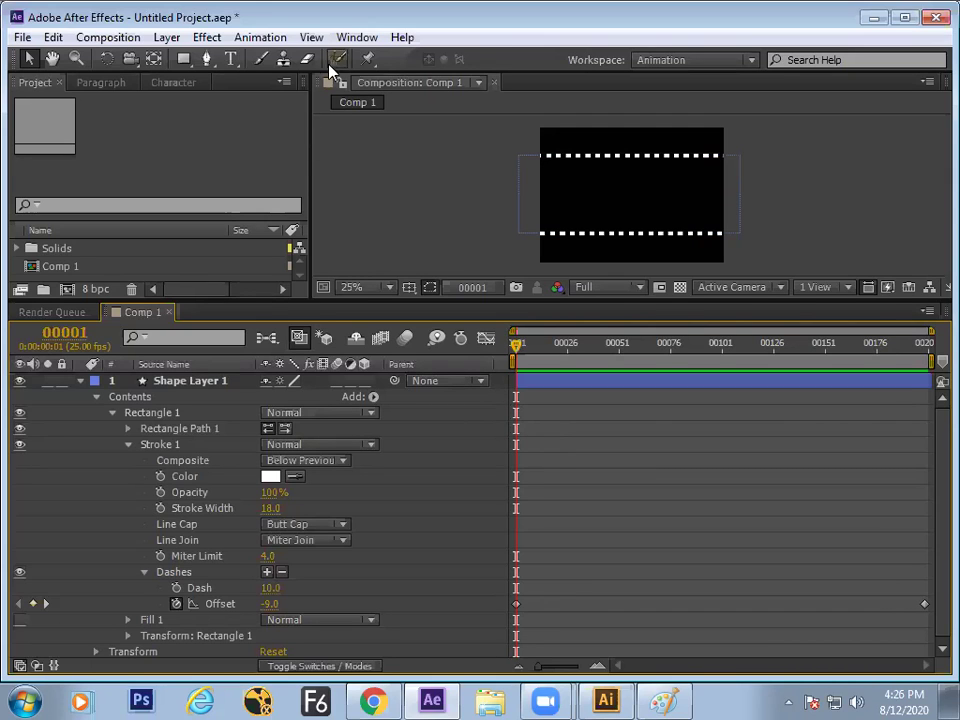
Step: Add Comp 1 to the render queue
{"action": "left_click", "coordinate": [112, 38]}
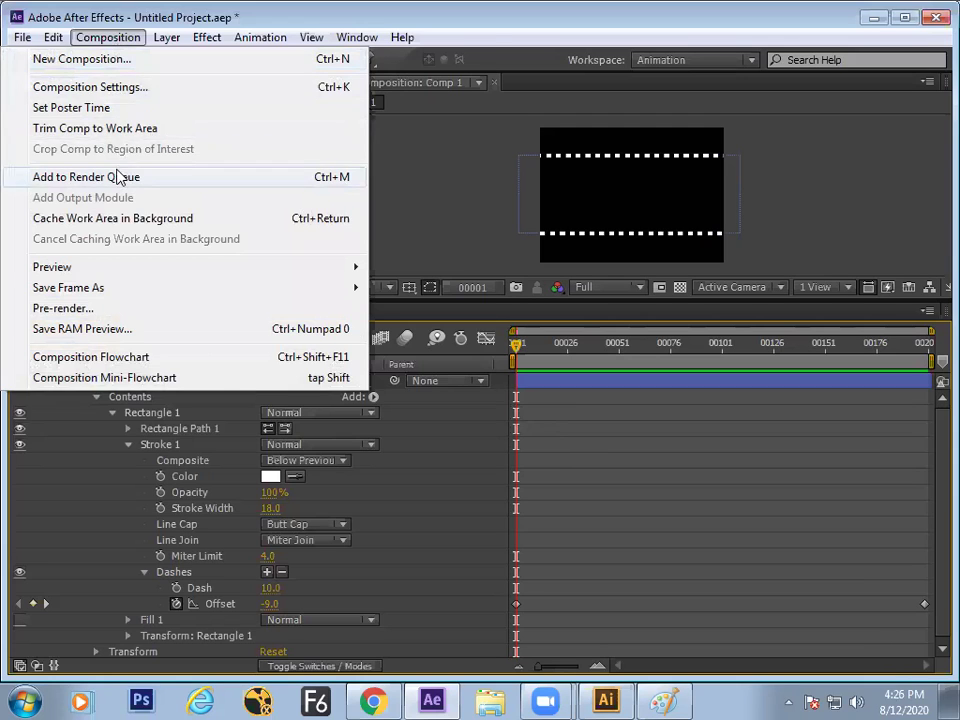
{"action": "mouse_move", "coordinate": [22, 37]}
{"action": "mouse_move", "coordinate": [78, 40]}
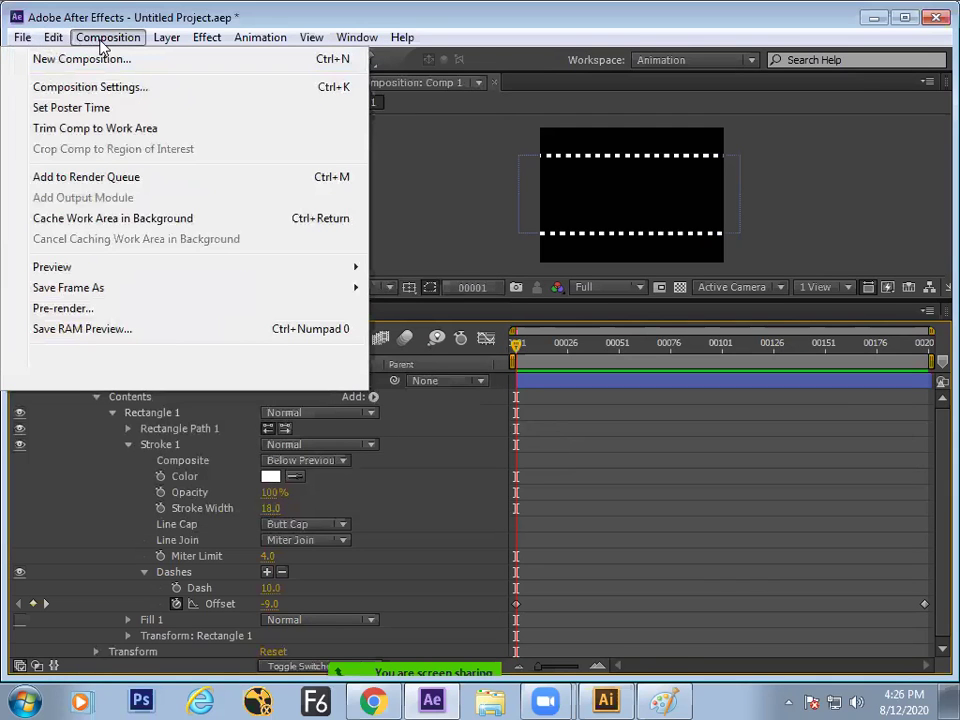
{"action": "left_click", "coordinate": [115, 178]}
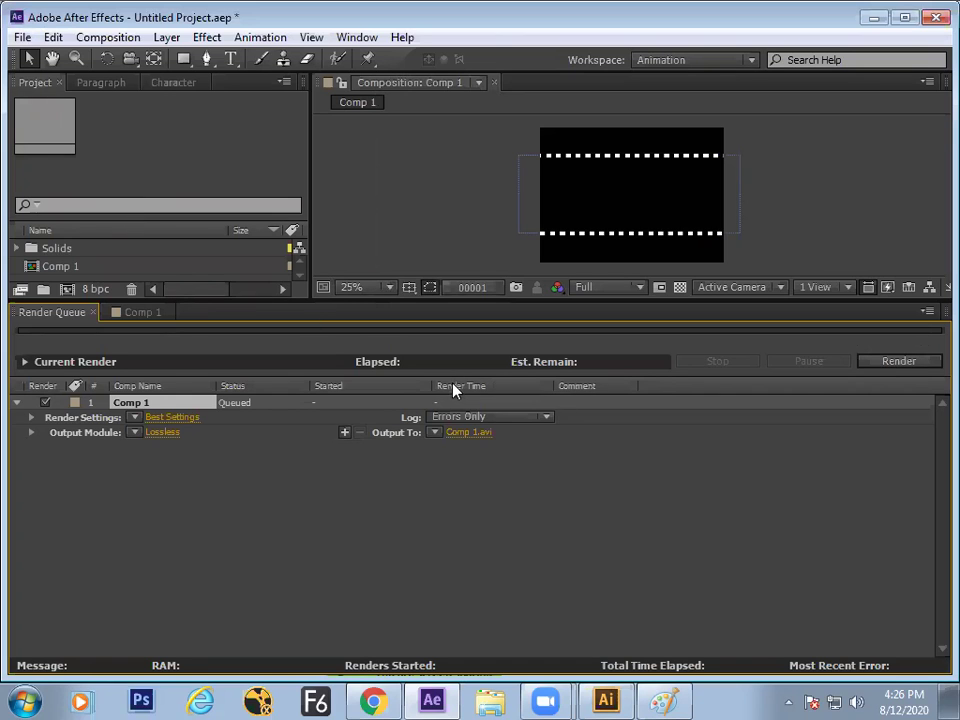
{"action": "left_click", "coordinate": [467, 434]}
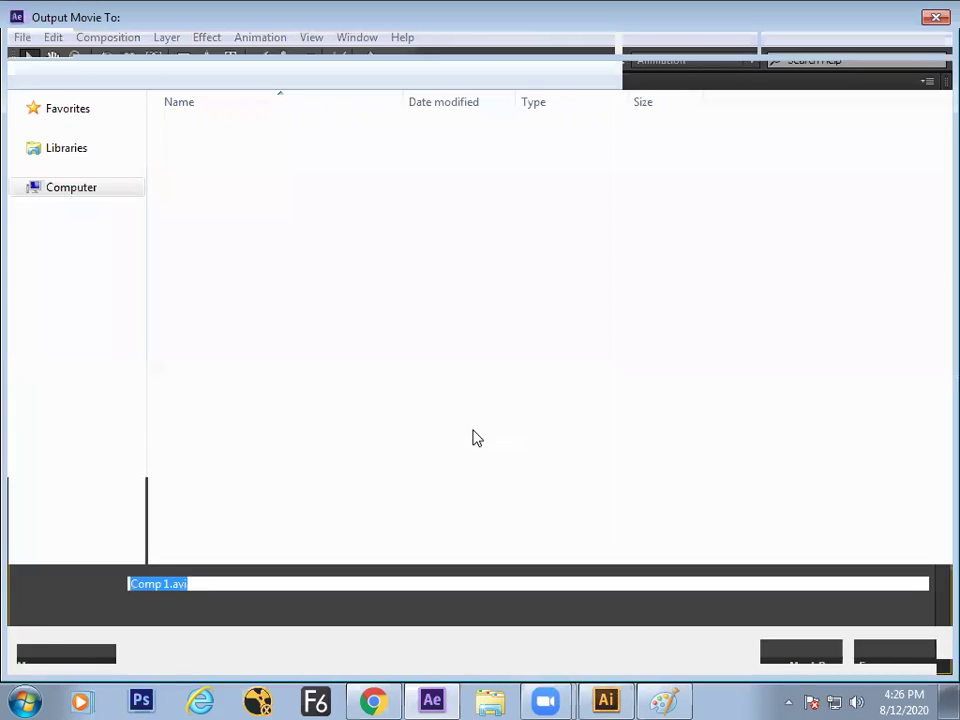
{"action": "left_click", "coordinate": [857, 652]}
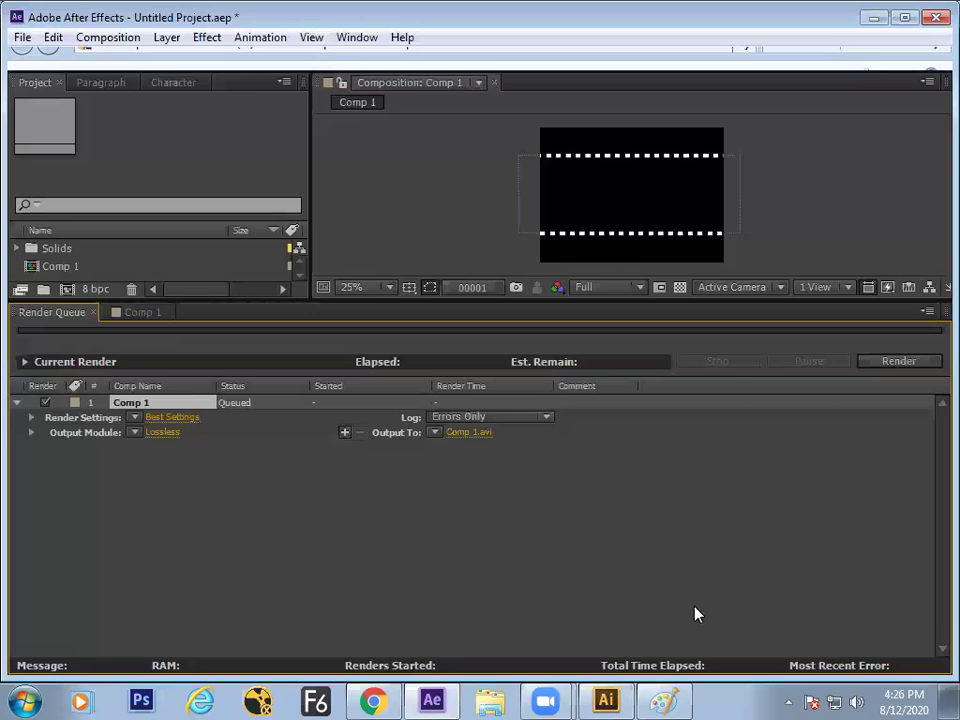
{"action": "left_click", "coordinate": [467, 437]}
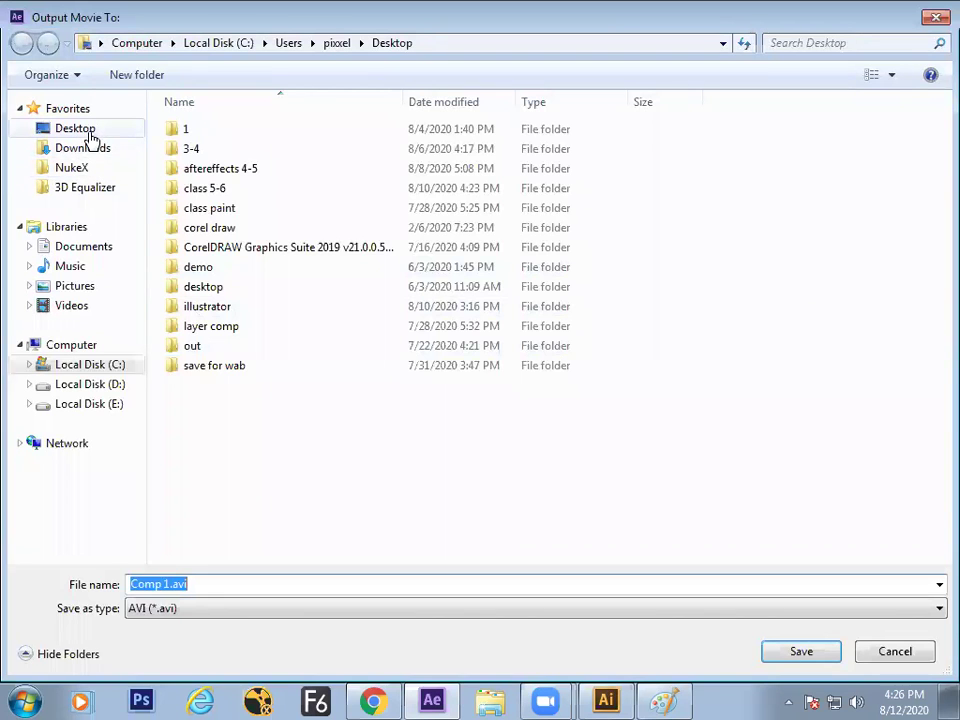
{"action": "left_click", "coordinate": [874, 655]}
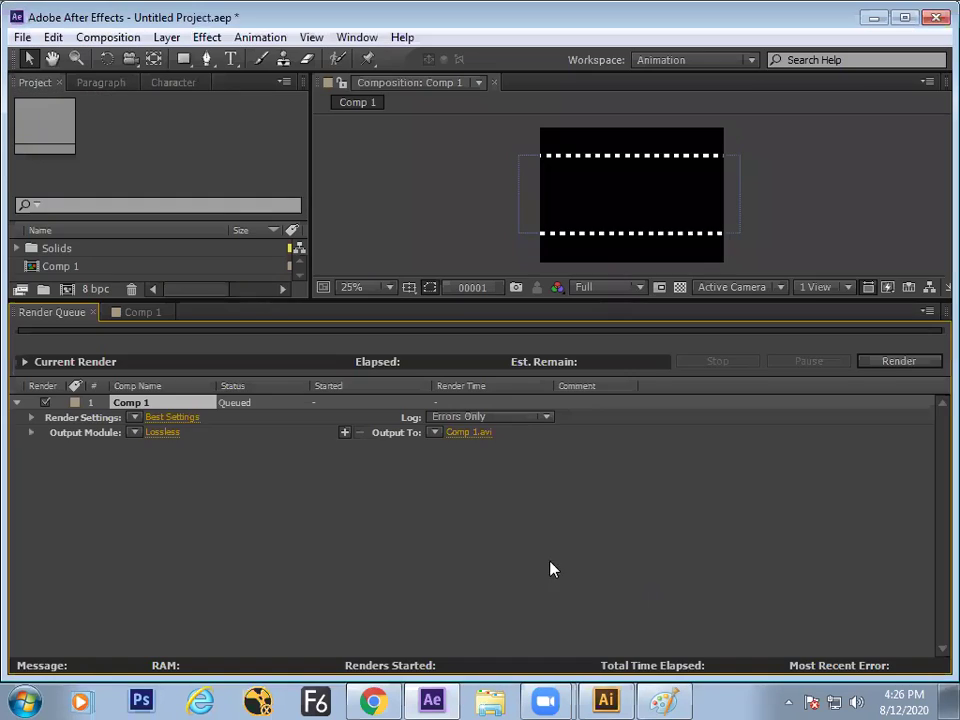
Step: Set the output module format of the queued Comp 1 render to H.264
{"action": "left_click", "coordinate": [160, 434]}
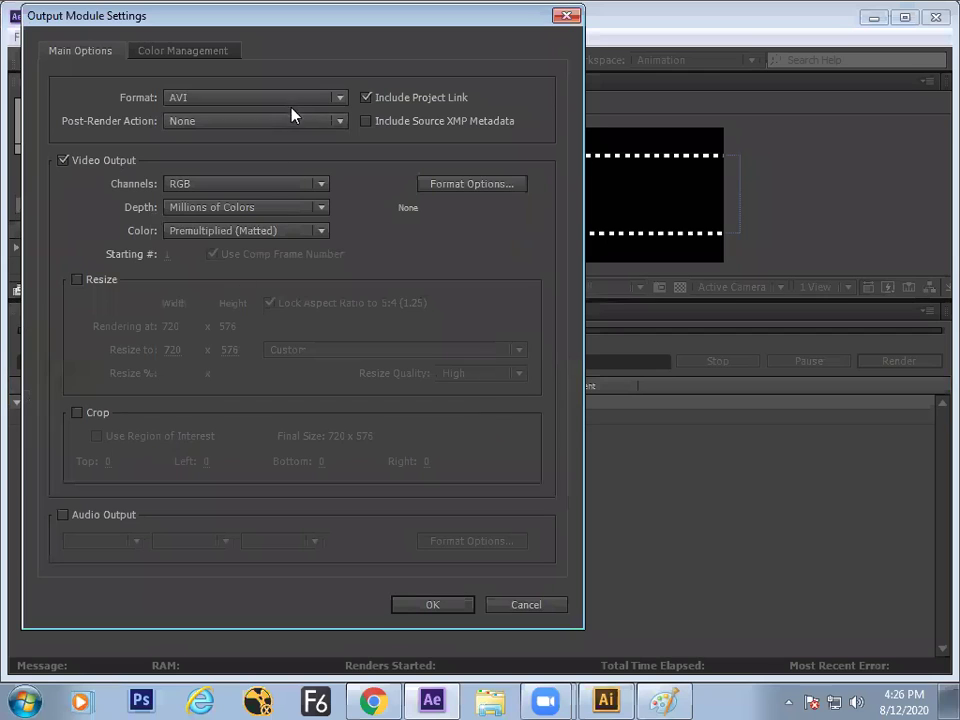
{"action": "left_click", "coordinate": [291, 102]}
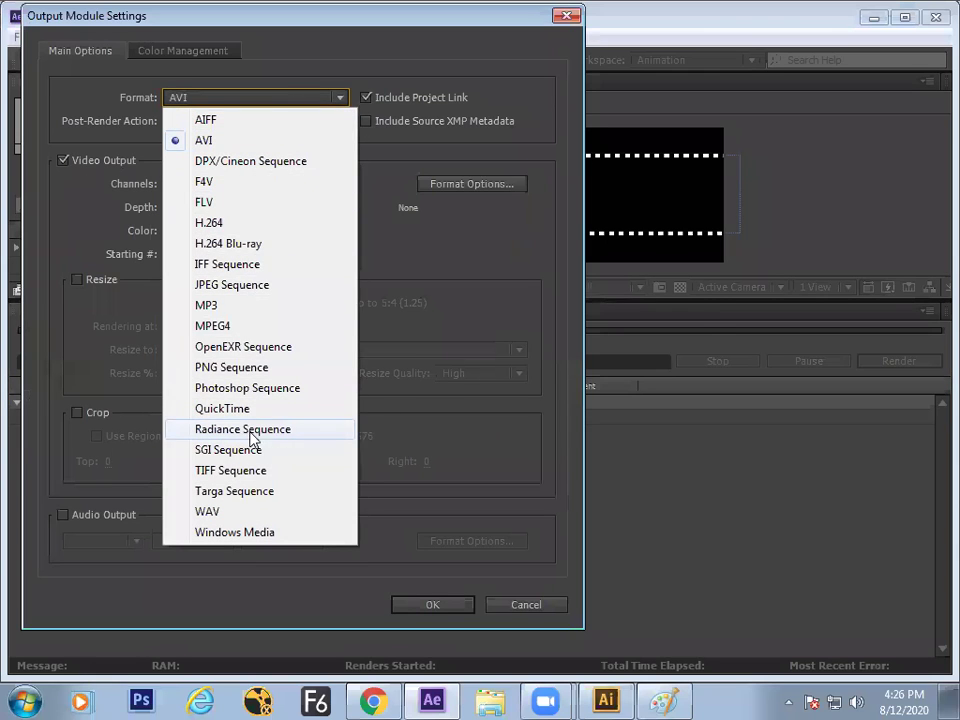
{"action": "left_click", "coordinate": [408, 362]}
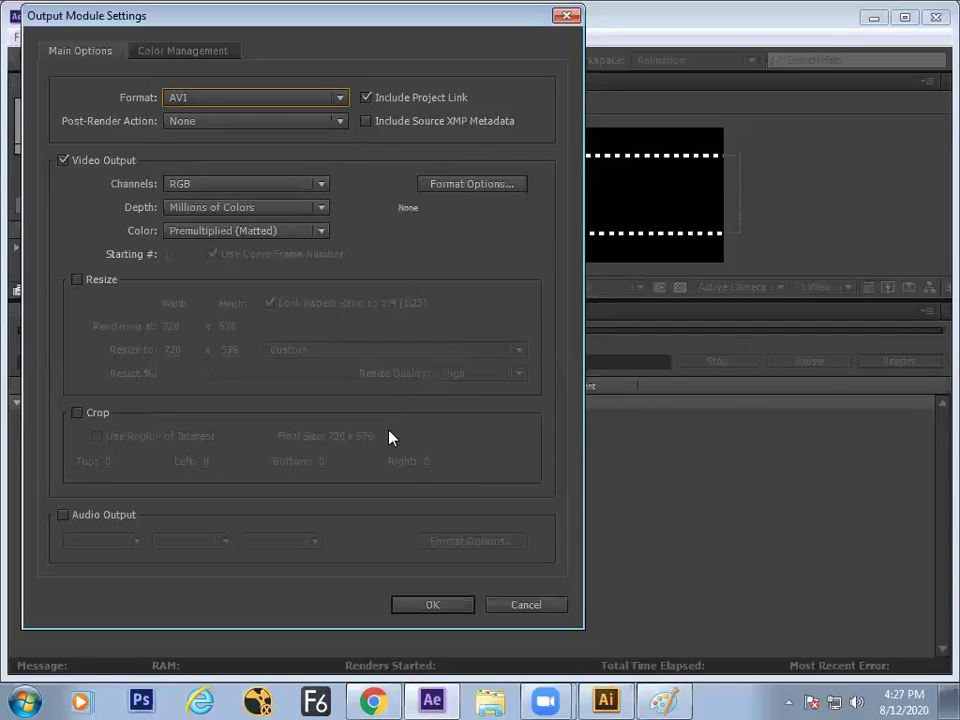
{"action": "left_click", "coordinate": [277, 104]}
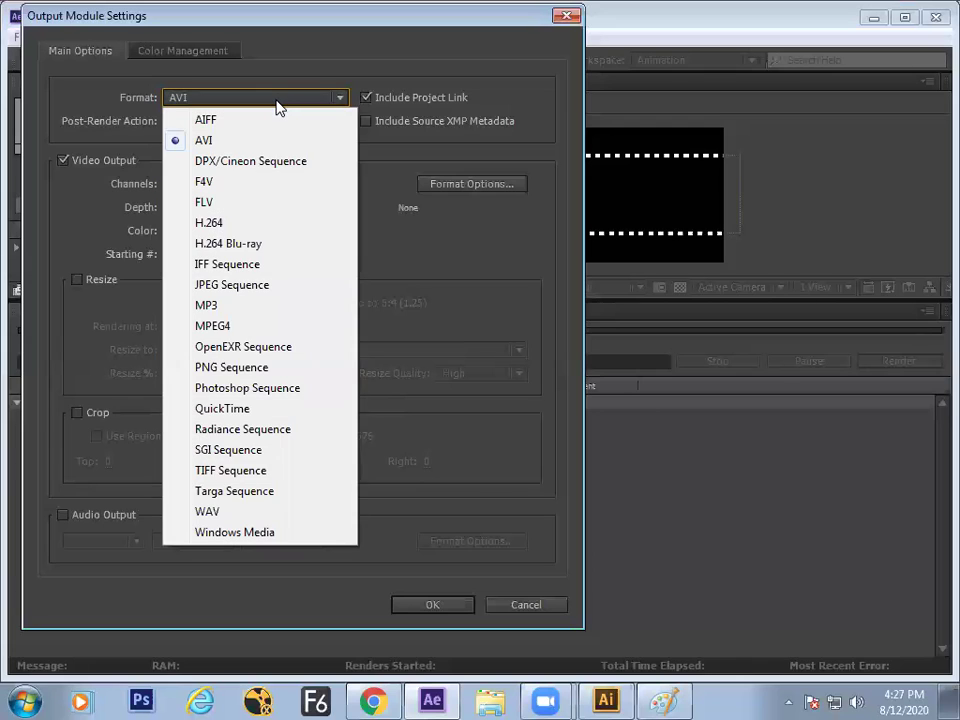
{"action": "left_click", "coordinate": [217, 225]}
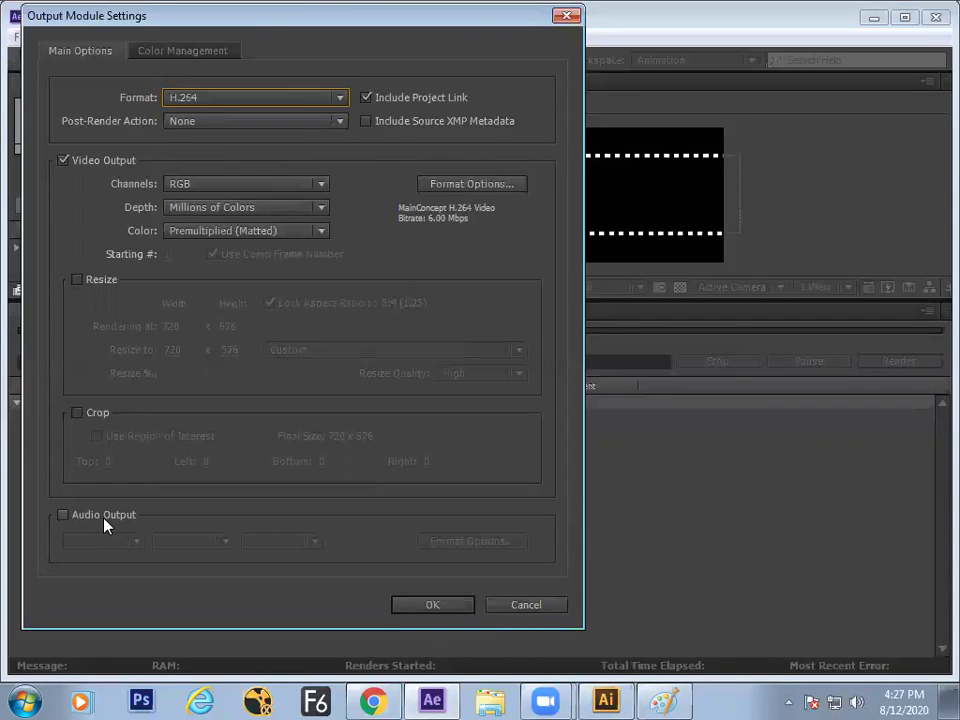
{"action": "left_click", "coordinate": [441, 607]}
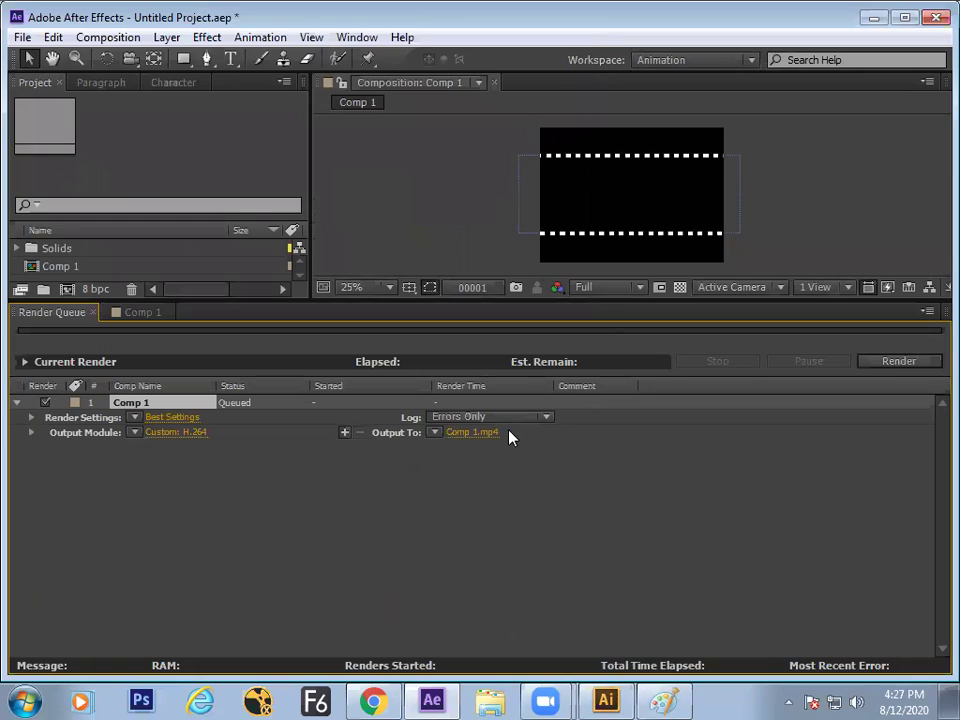
Step: Set the time span in the render settings of Comp 1 to Length of Comp
{"action": "left_click", "coordinate": [181, 421]}
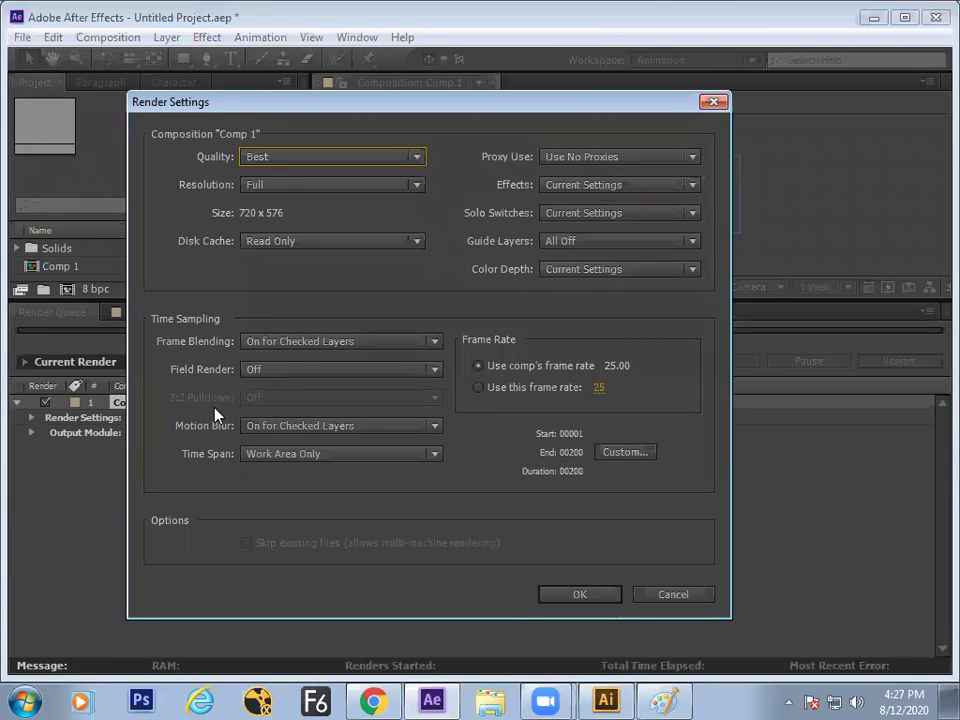
{"action": "left_click", "coordinate": [264, 455]}
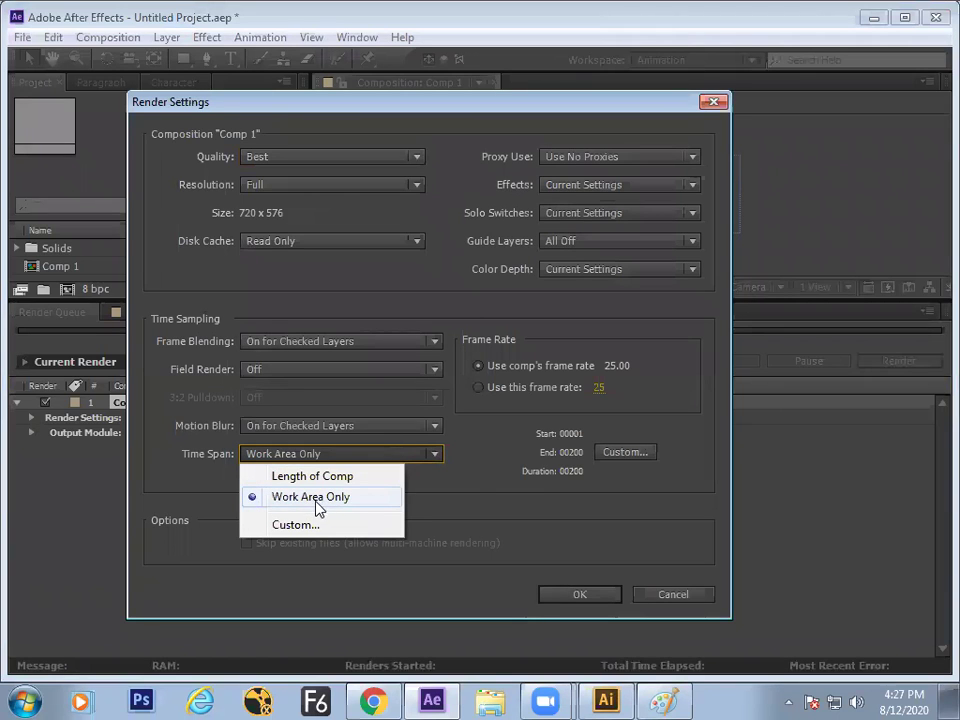
{"action": "left_click", "coordinate": [485, 497]}
{"action": "left_click", "coordinate": [617, 453]}
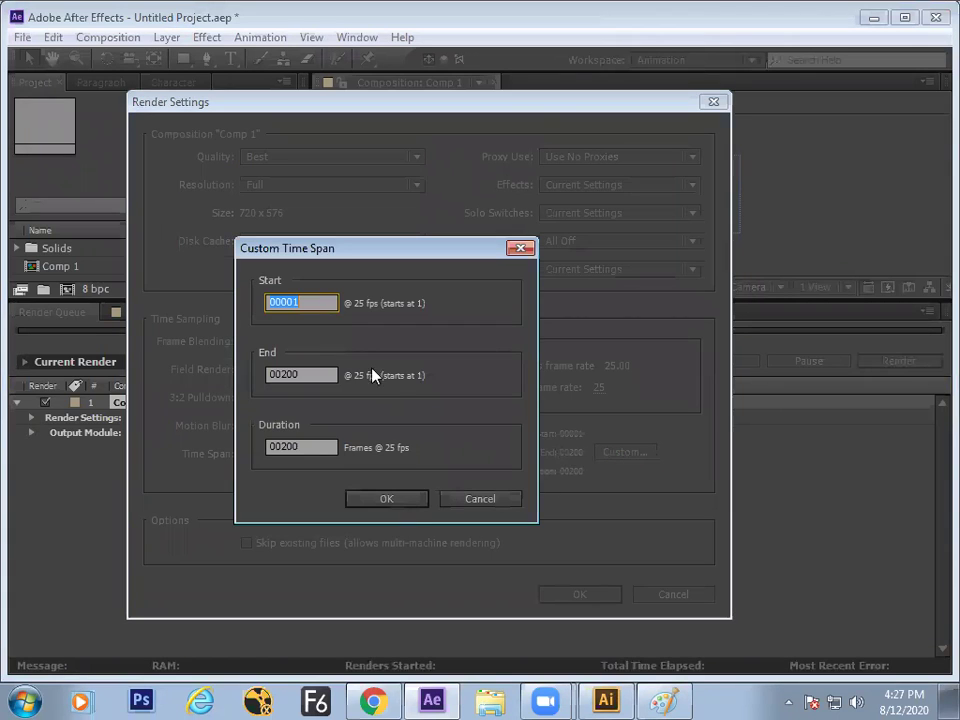
{"action": "left_click_drag", "start_coordinate": [405, 258], "coordinate": [513, 211]}
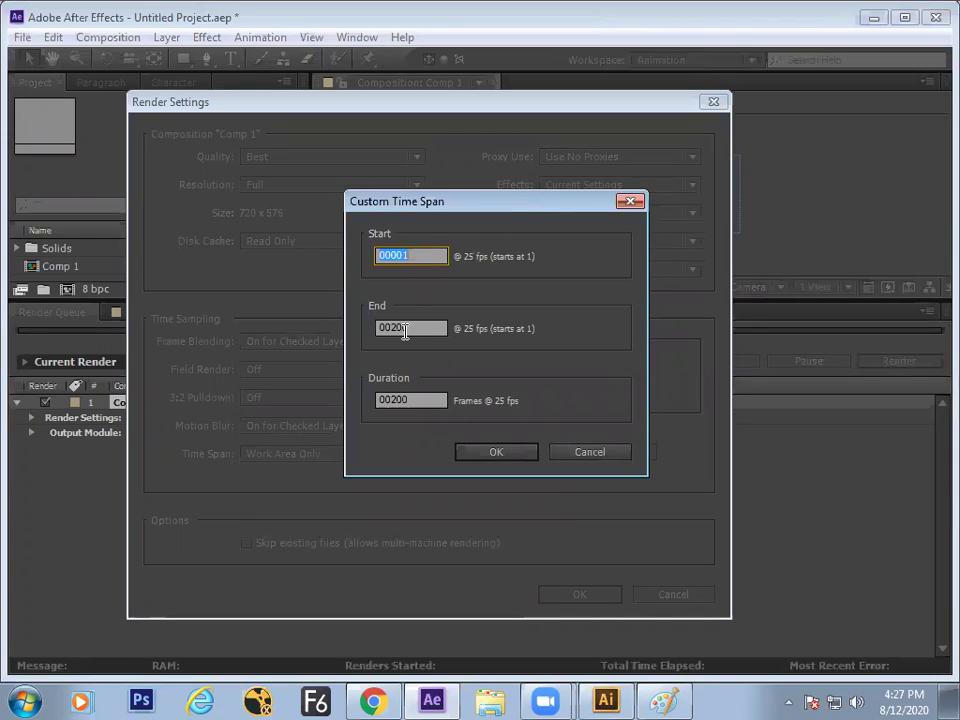
{"action": "left_click", "coordinate": [590, 451]}
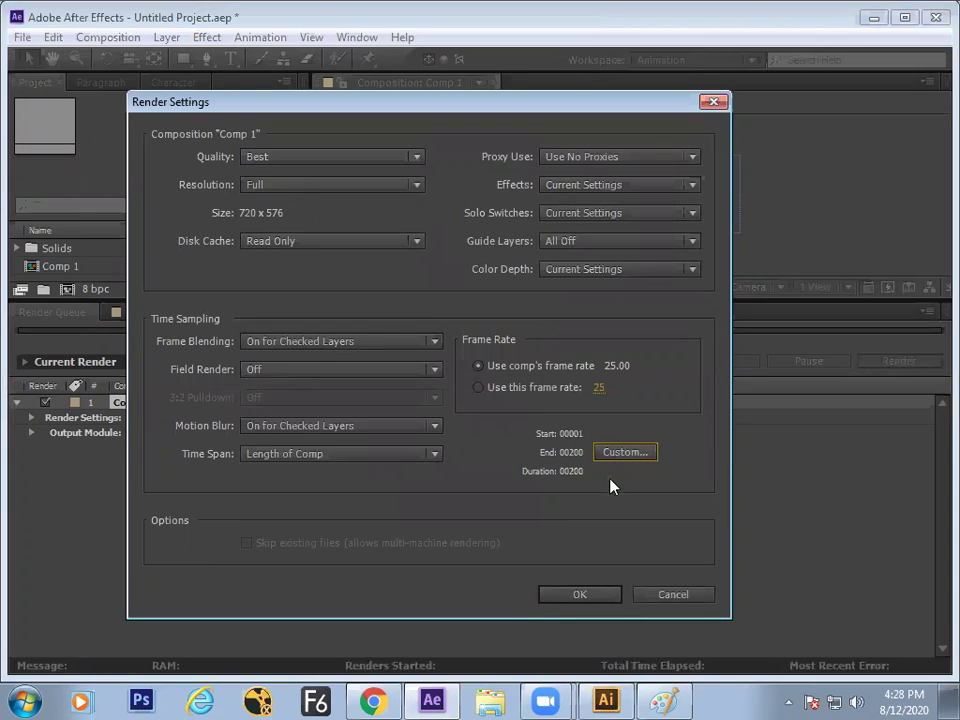
{"action": "left_click", "coordinate": [611, 591]}
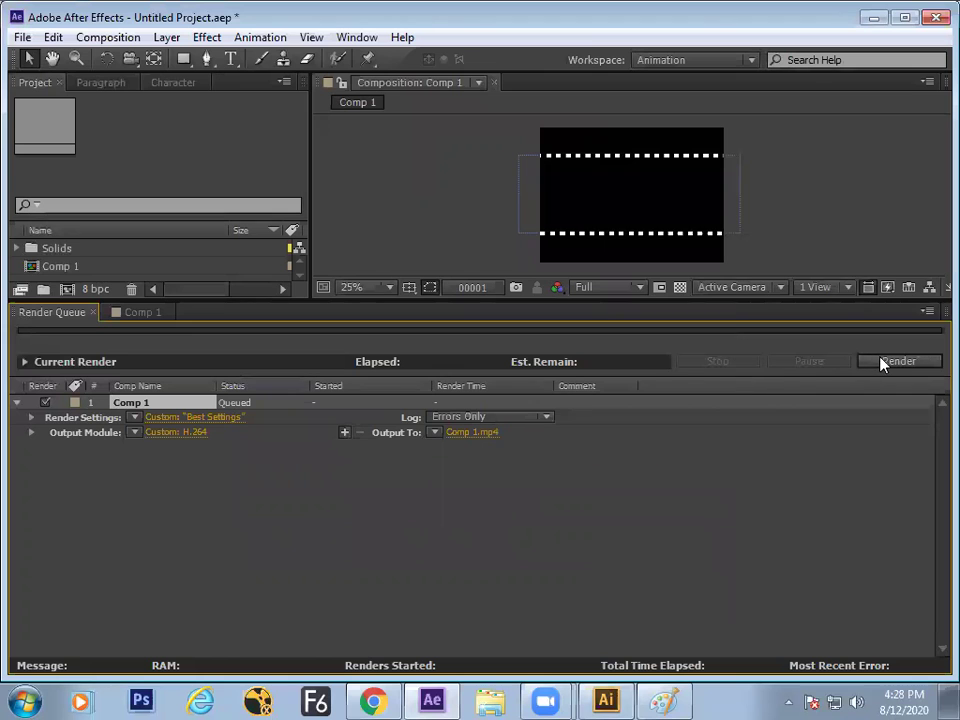
Step: Set the render output to Comp 1.mp4 in the Desktop folder
{"action": "left_click", "coordinate": [488, 438]}
{"action": "left_click", "coordinate": [84, 134]}
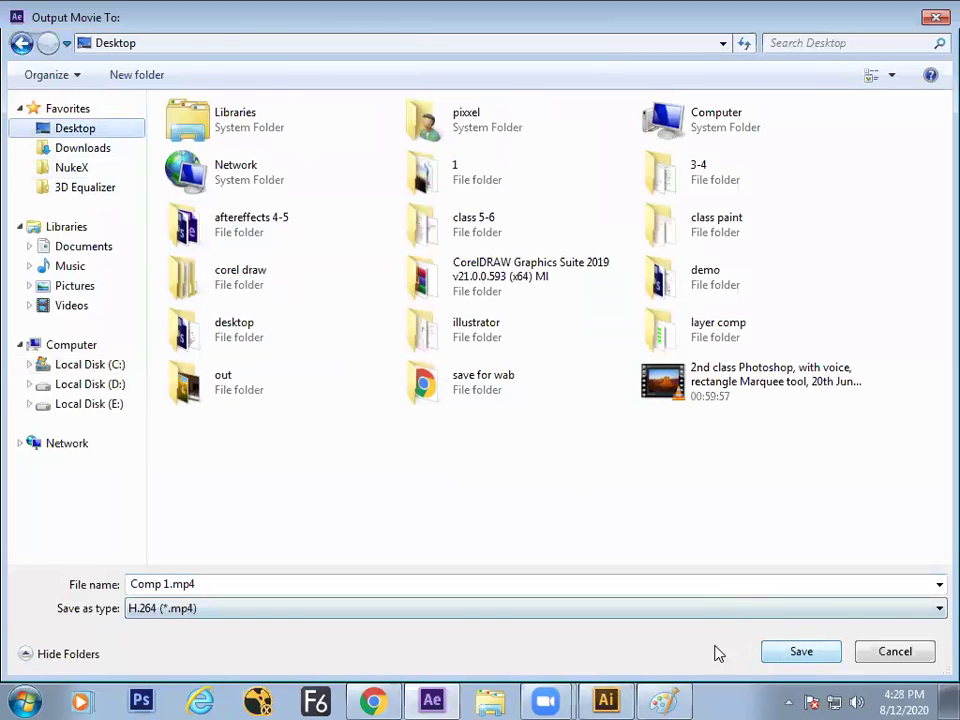
{"action": "left_click", "coordinate": [790, 645]}
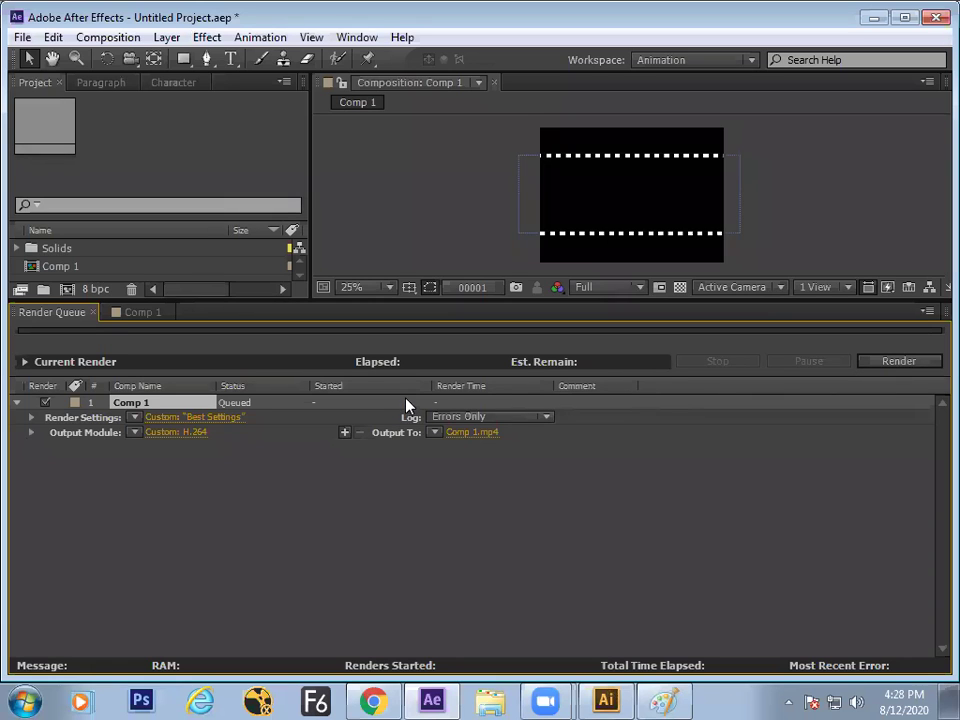
Step: Switch from the render queue back to the Comp 1 timeline
{"action": "left_click", "coordinate": [157, 314]}
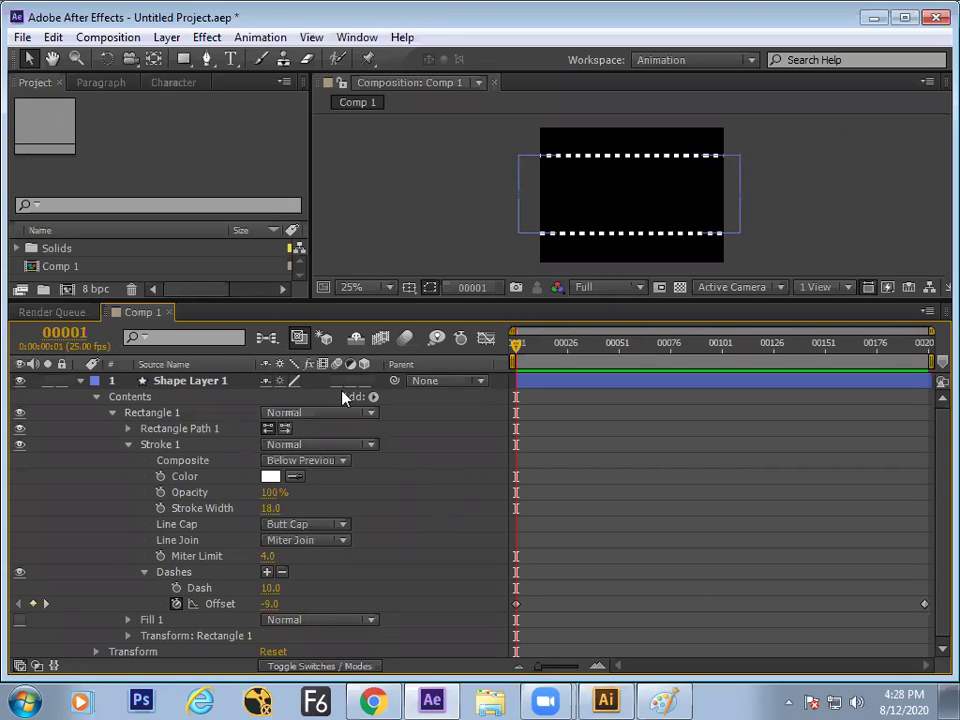
{"action": "left_click", "coordinate": [22, 37]}
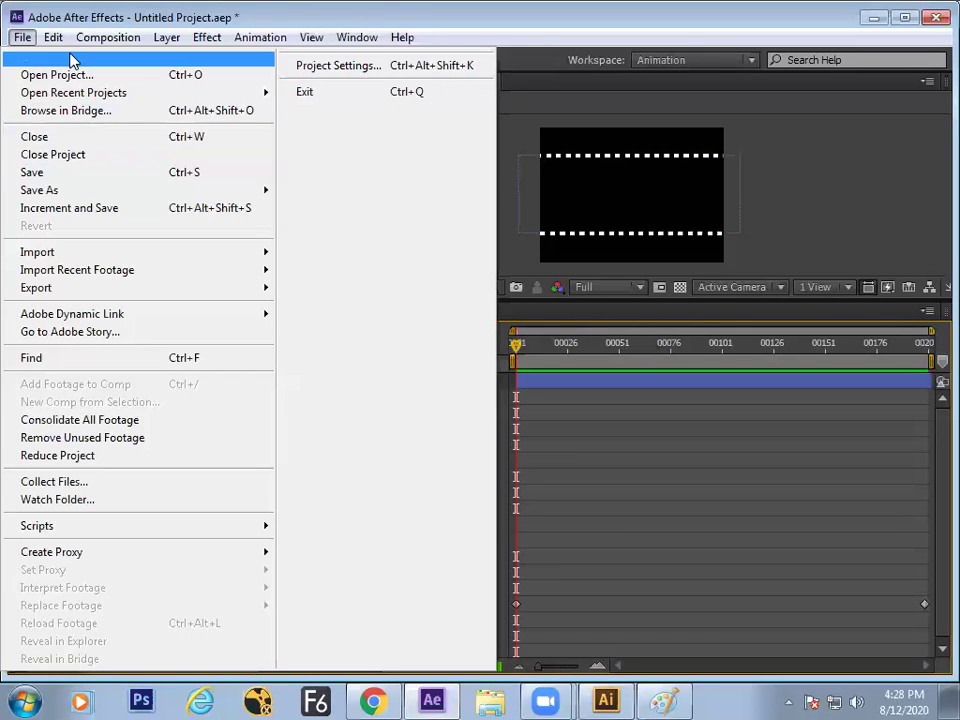
{"action": "mouse_move", "coordinate": [100, 37]}
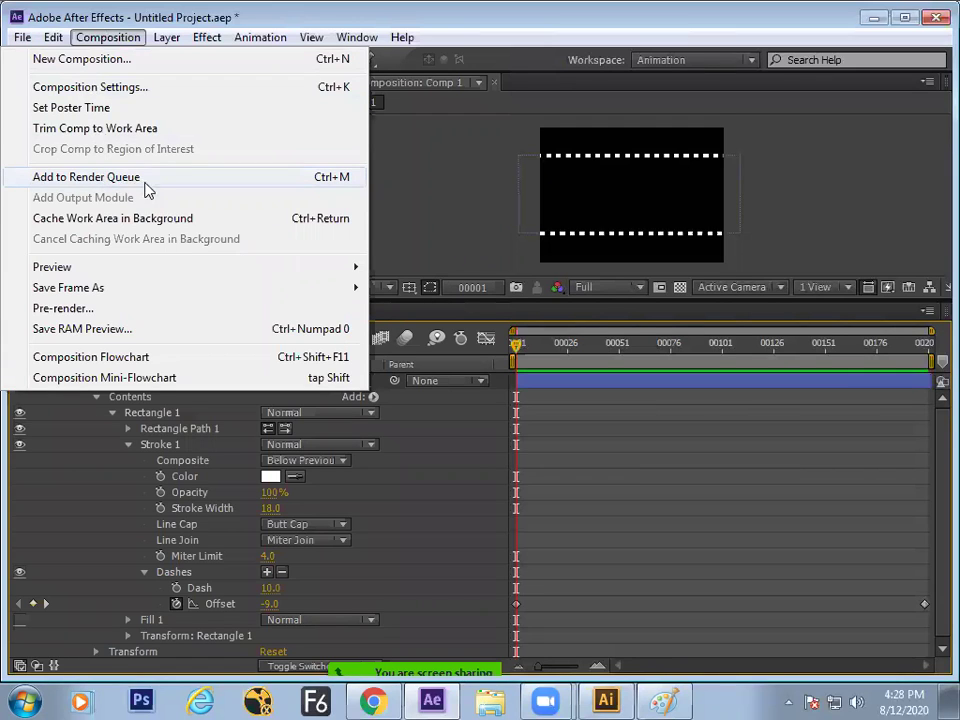
{"action": "left_click", "coordinate": [518, 352]}
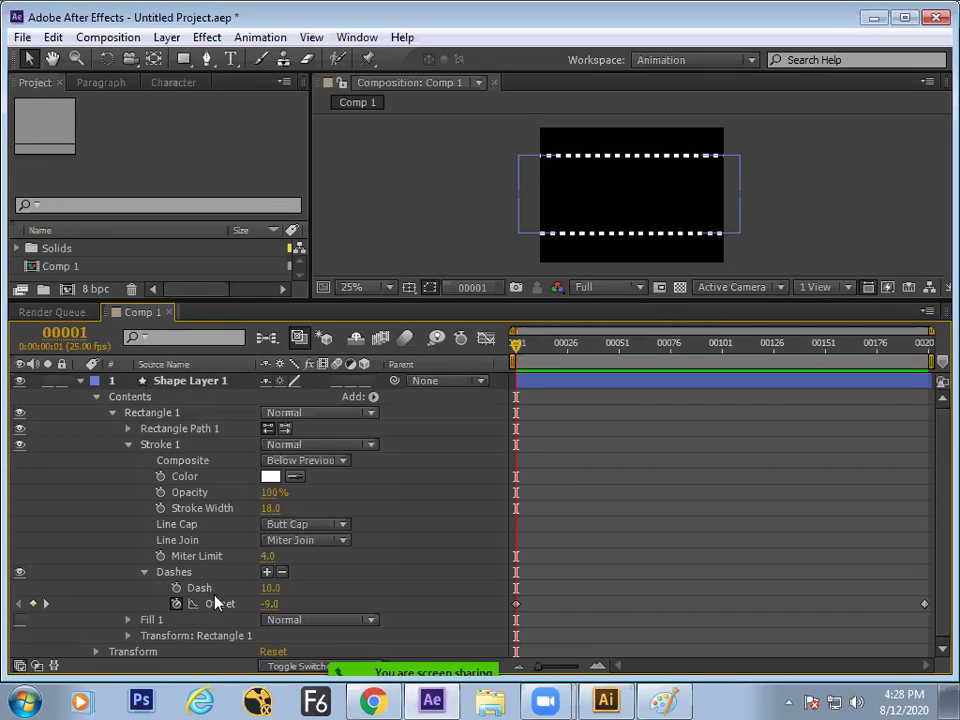
Step: Change the rectangle's stroke color to light blue
{"action": "left_click", "coordinate": [270, 476]}
{"action": "mouse_move", "coordinate": [396, 289]}
{"action": "left_mouse_down"}
{"action": "mouse_move", "coordinate": [409, 288]}
{"action": "mouse_move", "coordinate": [414, 330]}
{"action": "left_mouse_up"}
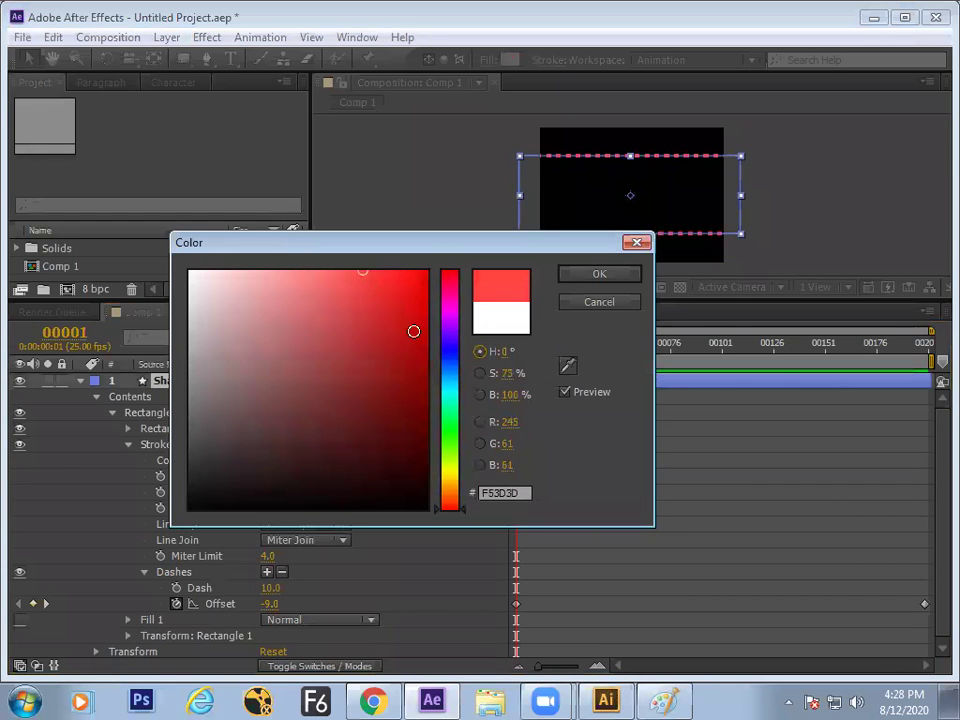
{"action": "left_click", "coordinate": [455, 375]}
{"action": "left_click", "coordinate": [599, 274]}
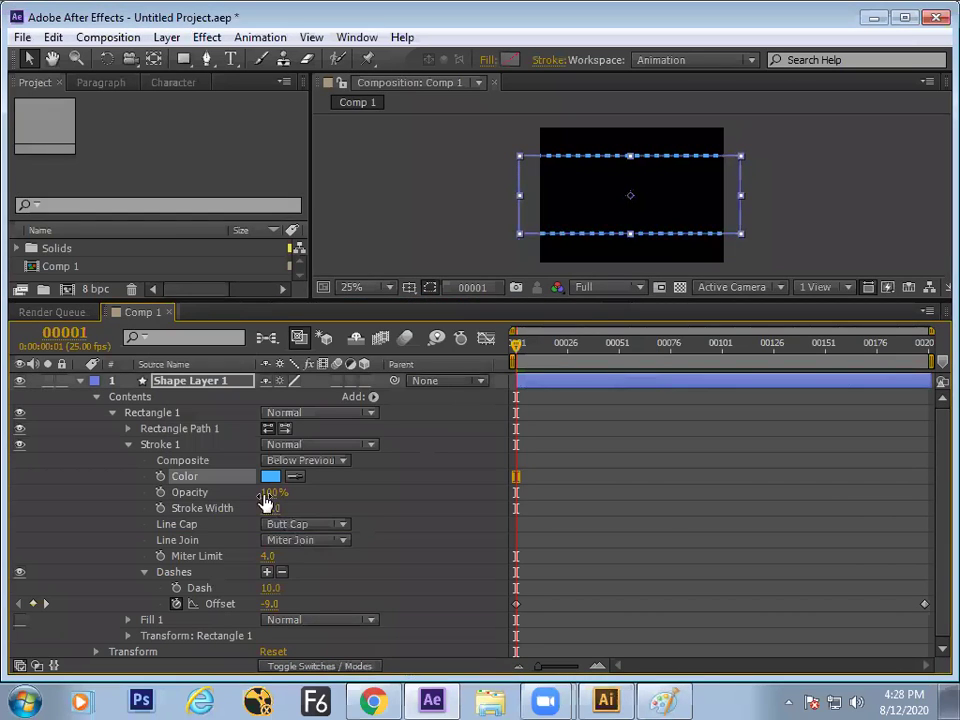
Step: Remove and re-add the stroke's dash, add a gap, and set Dash to 30 and Gap to 3
{"action": "left_click", "coordinate": [282, 572]}
{"action": "left_click", "coordinate": [267, 572]}
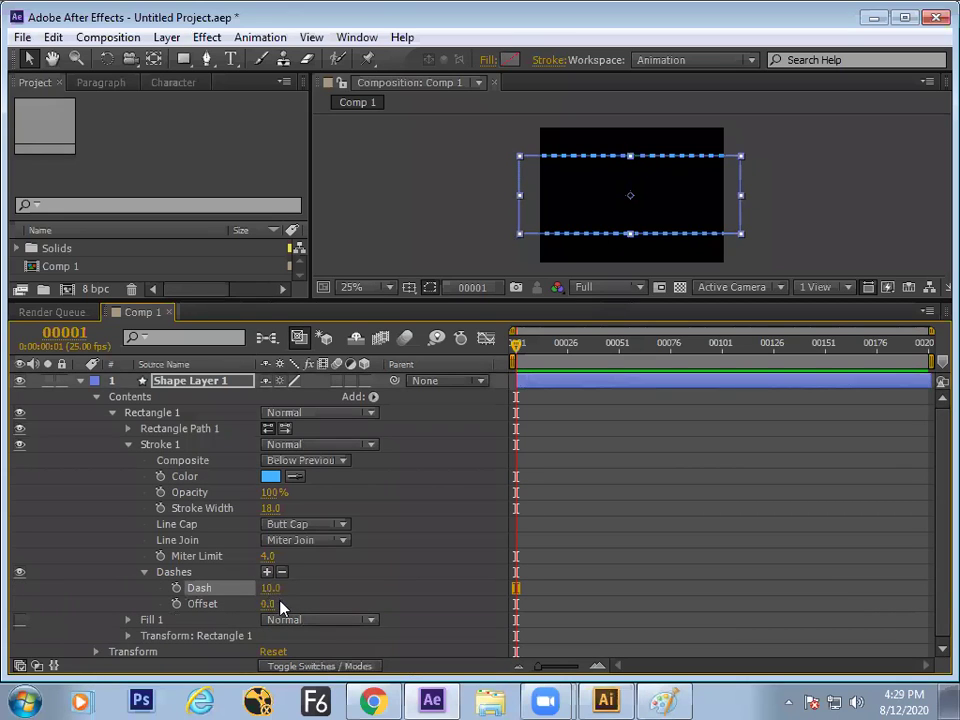
{"action": "left_click", "coordinate": [267, 572]}
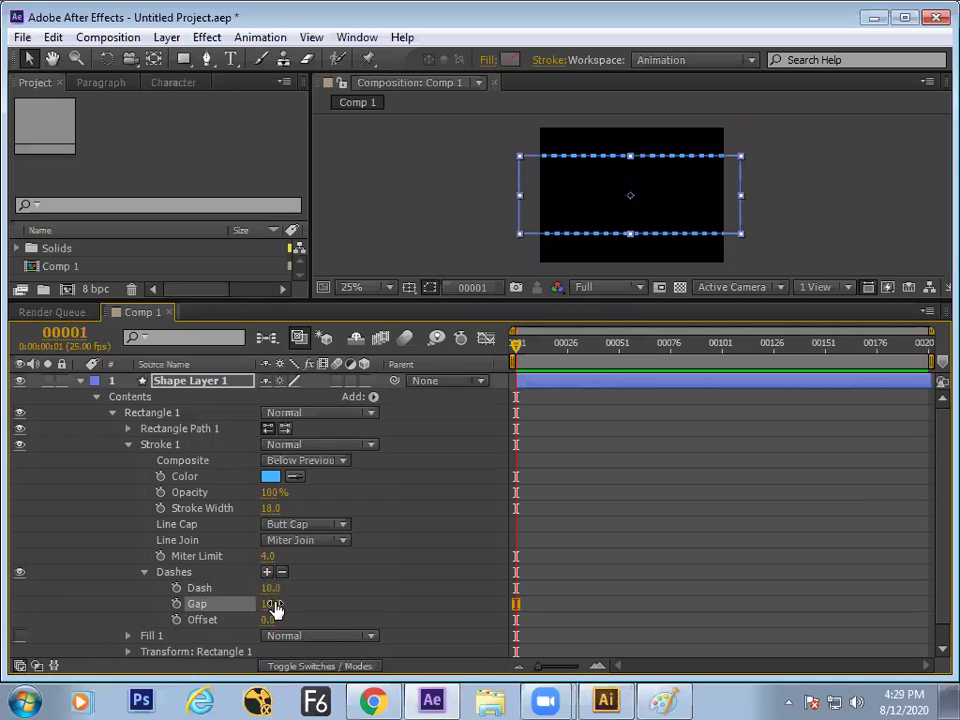
{"action": "mouse_move", "coordinate": [270, 588]}
{"action": "left_mouse_down"}
{"action": "mouse_move", "coordinate": [290, 592]}
{"action": "mouse_move", "coordinate": [270, 606]}
{"action": "left_mouse_up"}
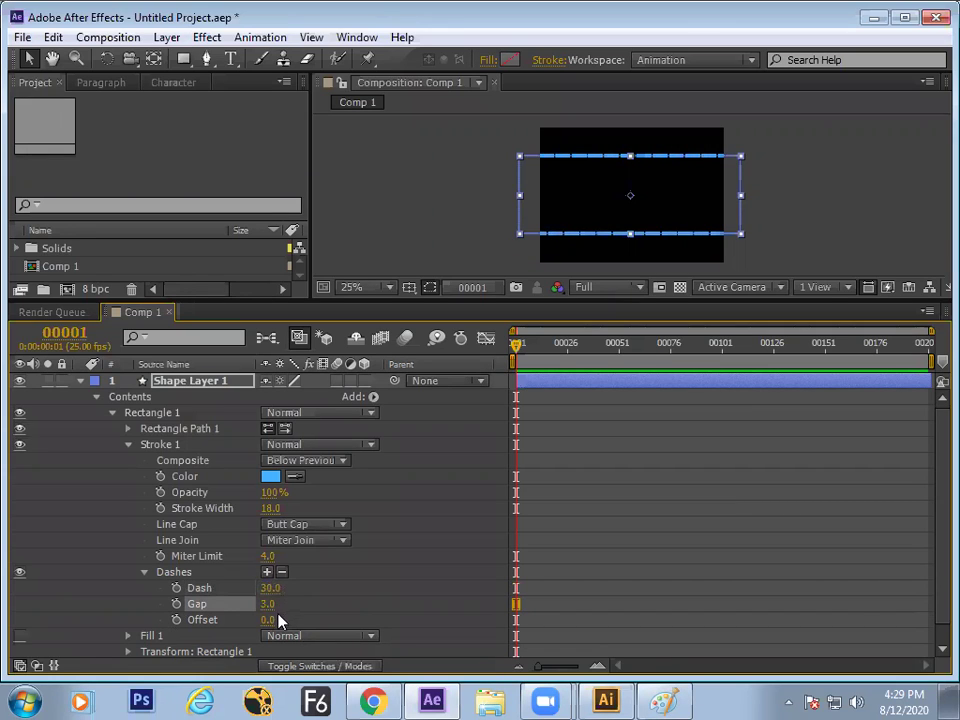
Step: Remove the Gap from the stroke's dashes and set Dash to 17
{"action": "left_click", "coordinate": [281, 573]}
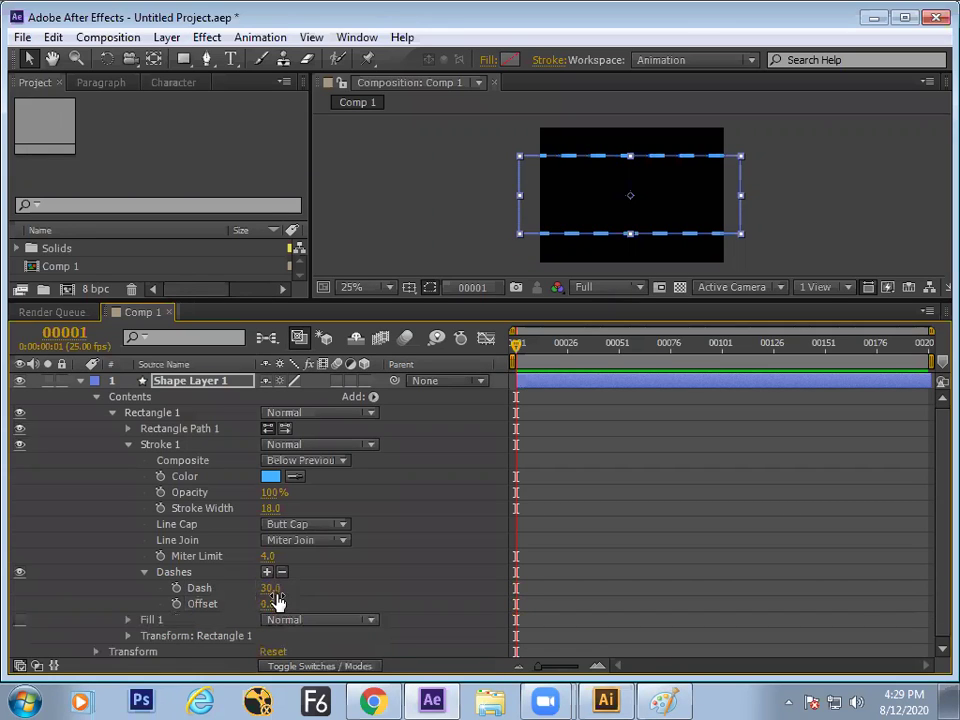
{"action": "left_click_drag", "start_coordinate": [270, 588], "coordinate": [258, 590]}
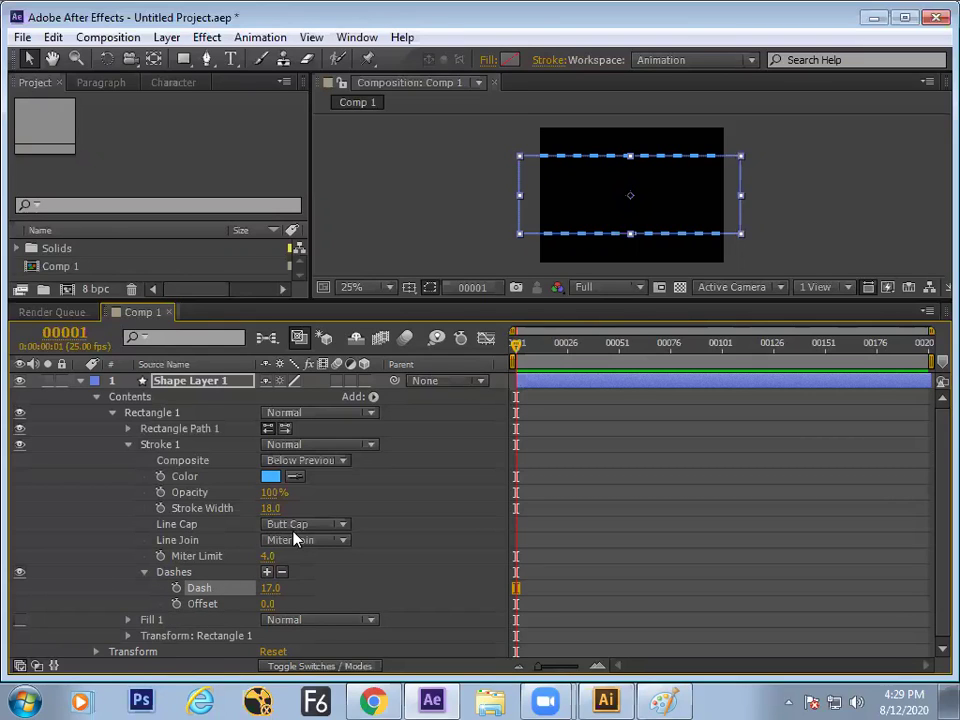
Step: Set the stroke's line cap to Round Cap and inspect the dash ends up close in the composition
{"action": "left_click", "coordinate": [341, 524]}
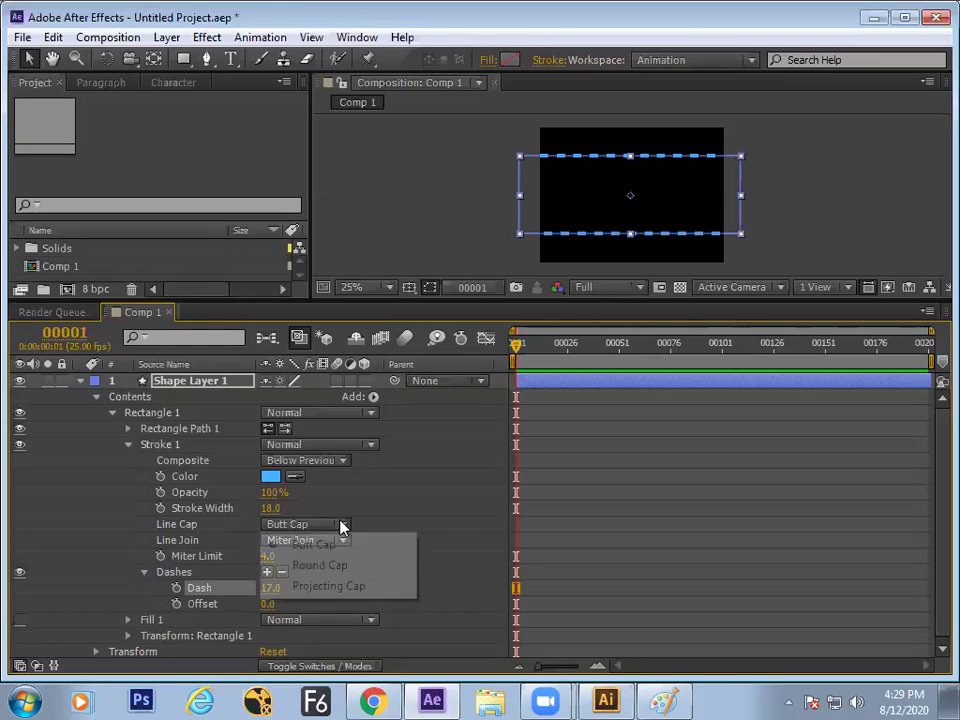
{"action": "left_click", "coordinate": [322, 565]}
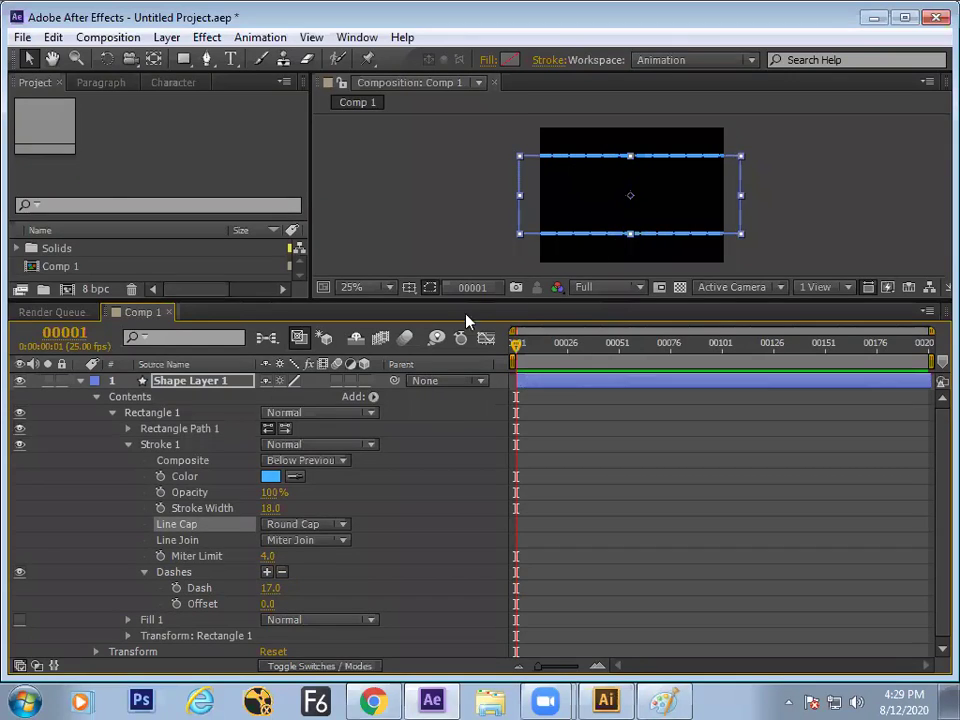
{"action": "key", "text": "period"}
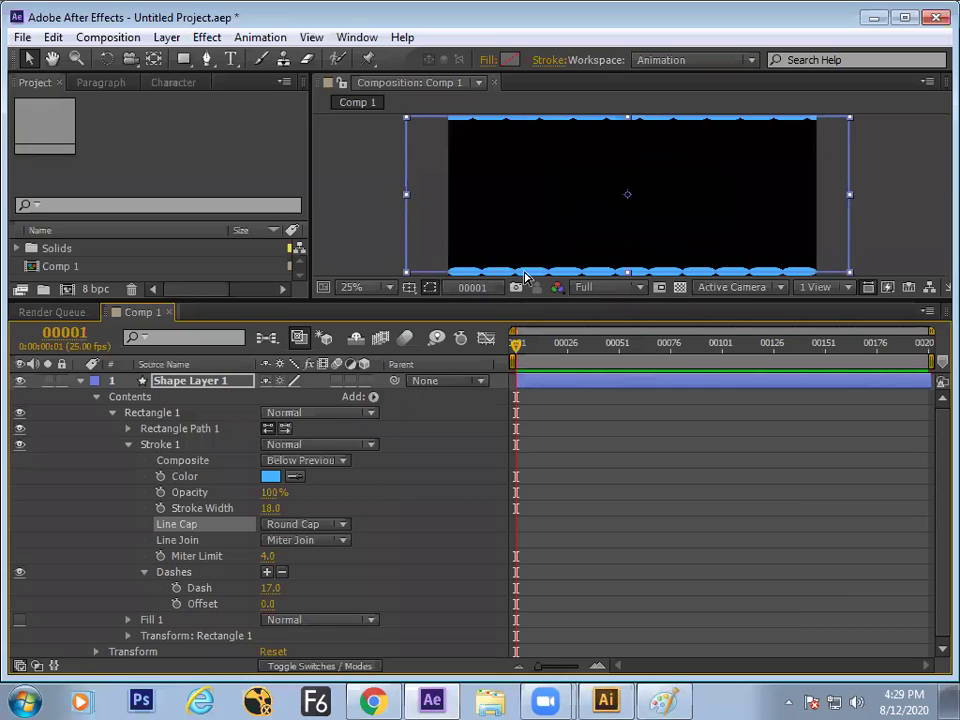
Step: Set the rectangle stroke's line cap back to Butt Cap and view the dashes across the whole composition
{"action": "key", "text": "comma"}
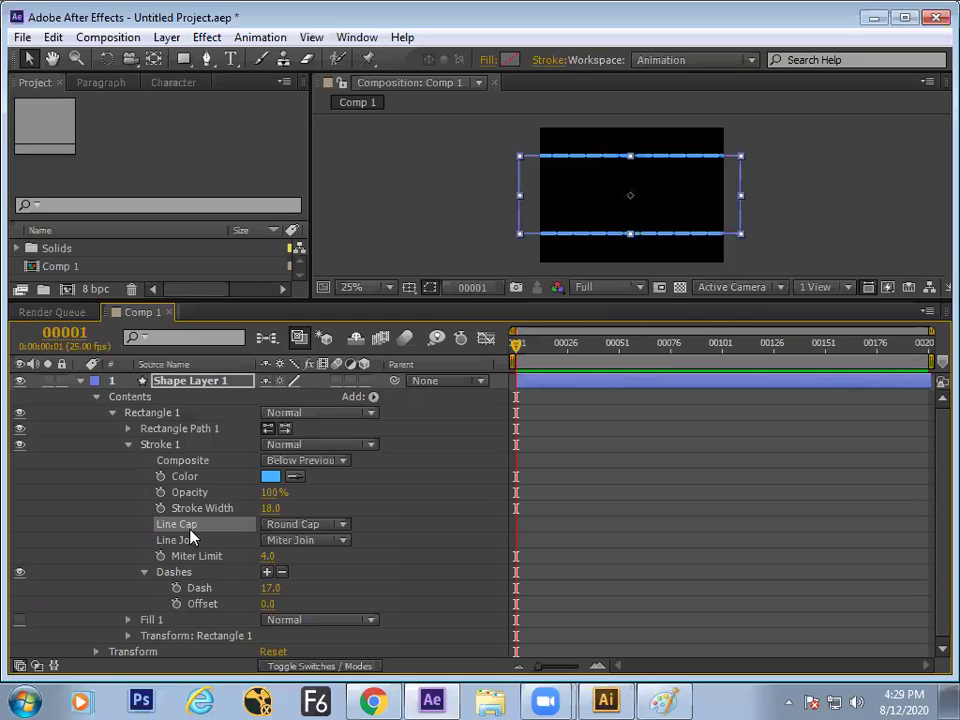
{"action": "left_click", "coordinate": [307, 529]}
{"action": "left_click", "coordinate": [312, 547]}
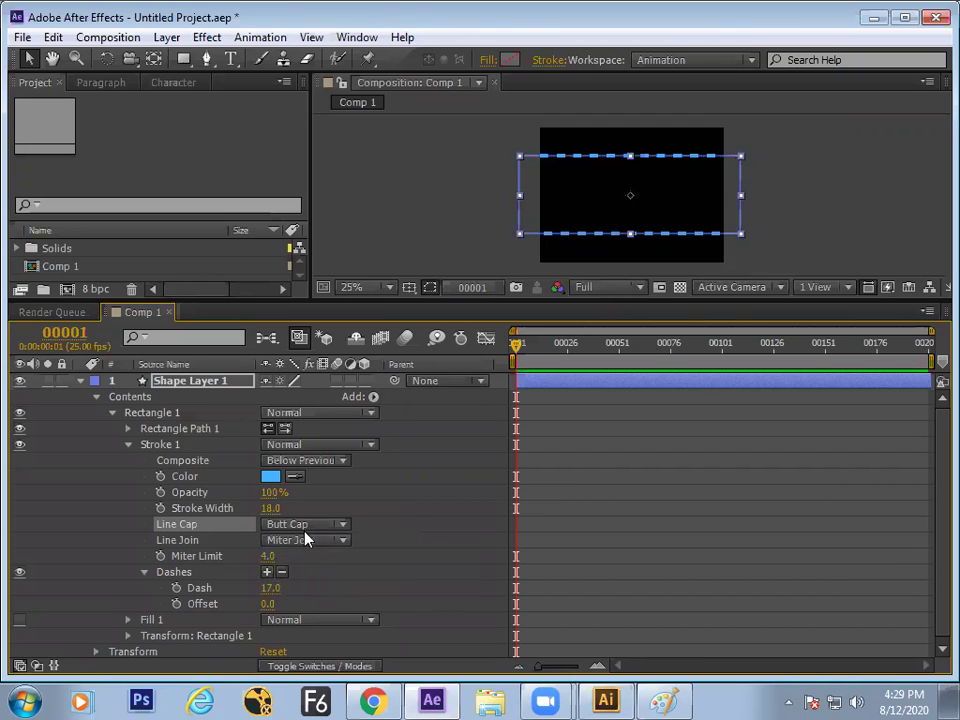
{"action": "left_click", "coordinate": [306, 526]}
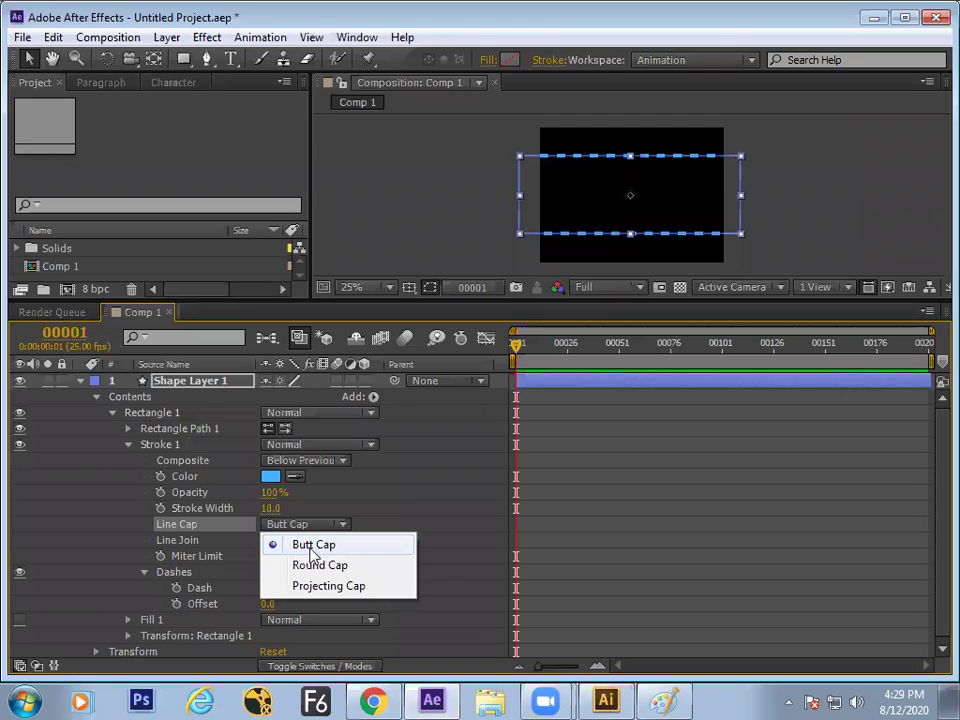
{"action": "left_click", "coordinate": [314, 547]}
{"action": "left_click", "coordinate": [317, 525]}
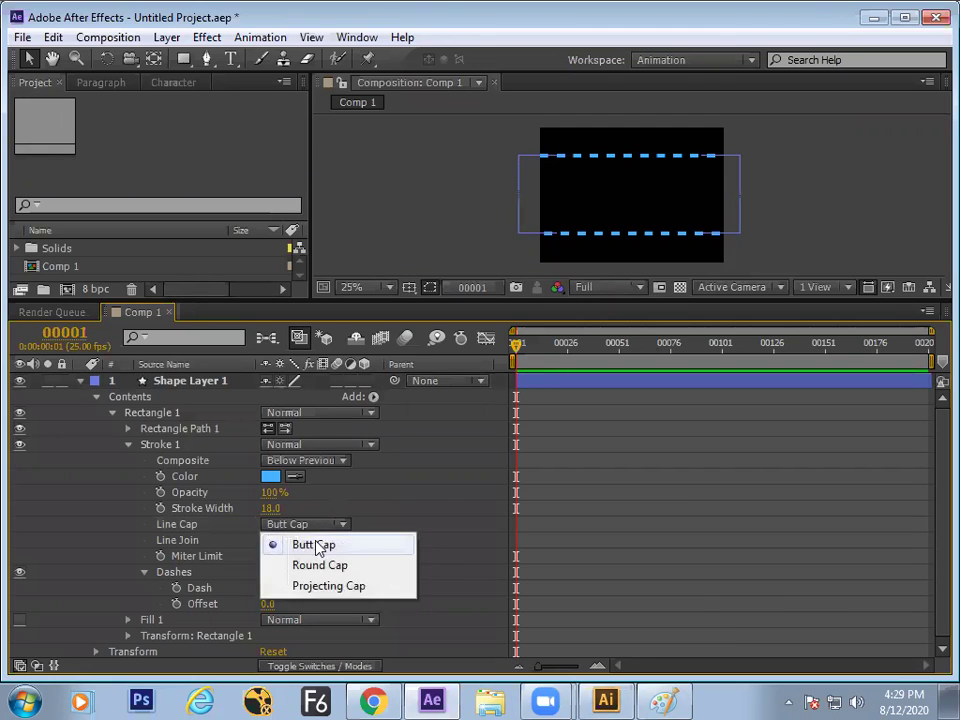
{"action": "left_click", "coordinate": [338, 500]}
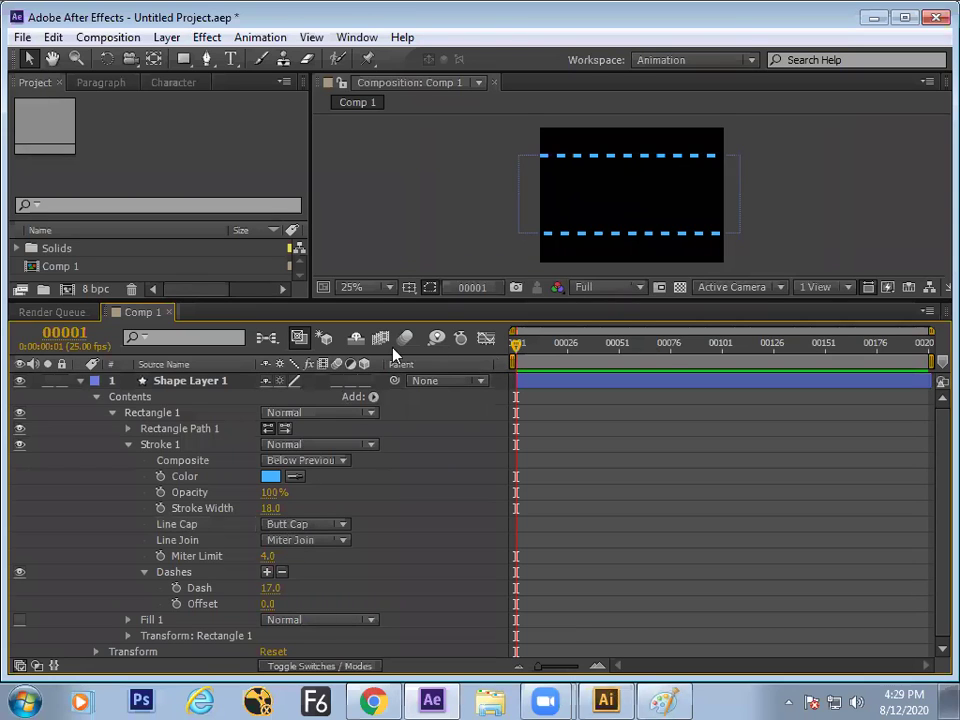
Step: Animate the stroke's dash Offset with a keyframe of 0 at frame 1 and a higher value at frame 189
{"action": "key", "text": "h"}
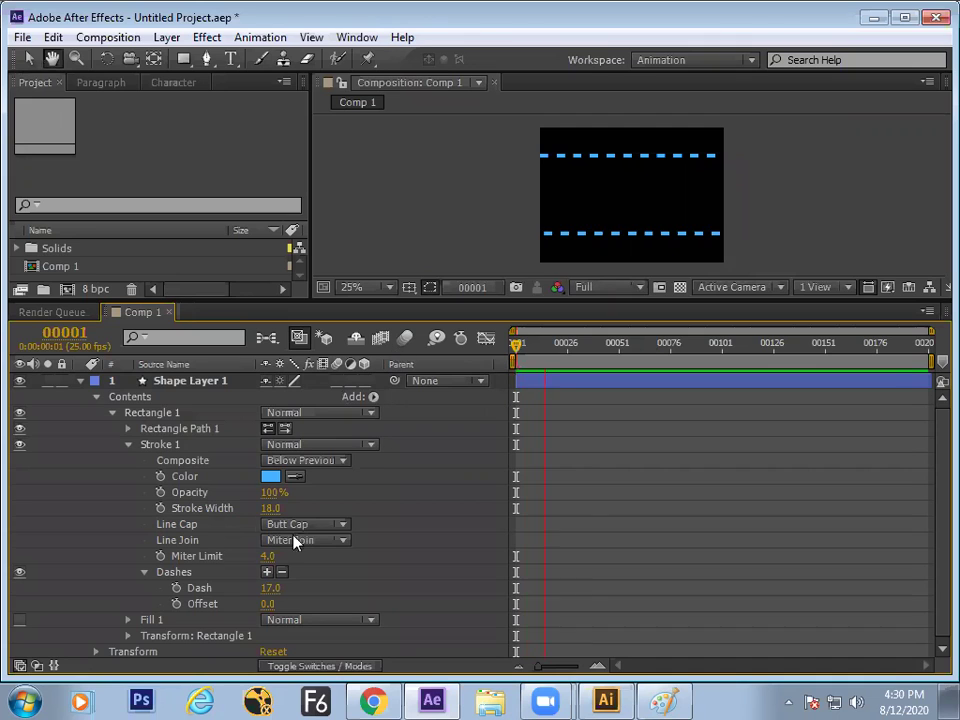
{"action": "key", "text": "space"}
{"action": "left_click_drag", "start_coordinate": [587, 353], "coordinate": [468, 415]}
{"action": "left_click", "coordinate": [176, 604]}
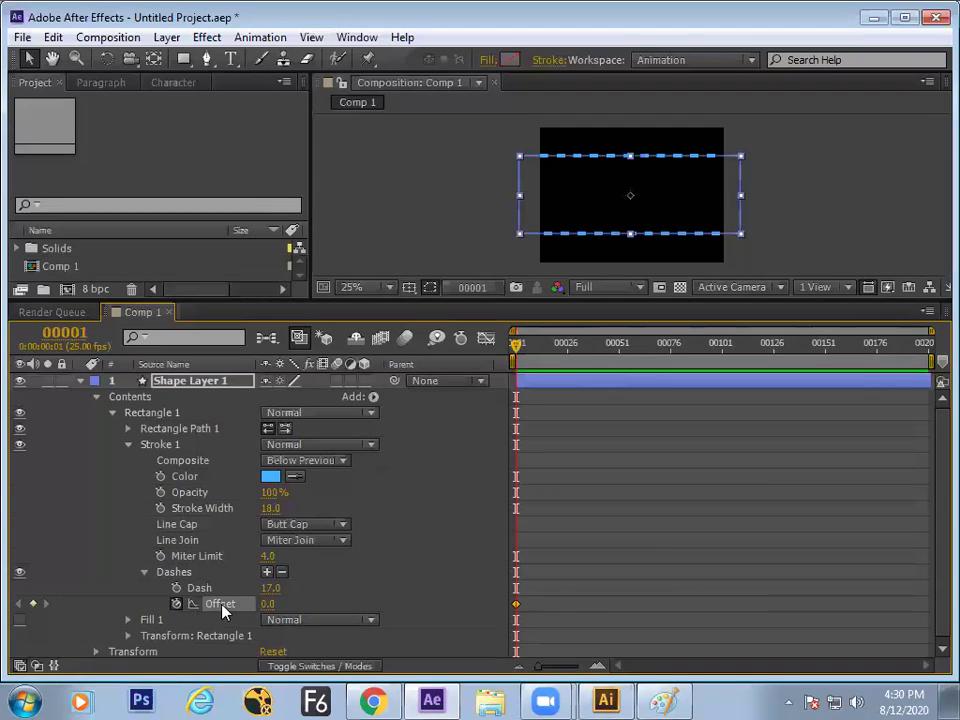
{"action": "left_click_drag", "start_coordinate": [597, 362], "coordinate": [908, 373]}
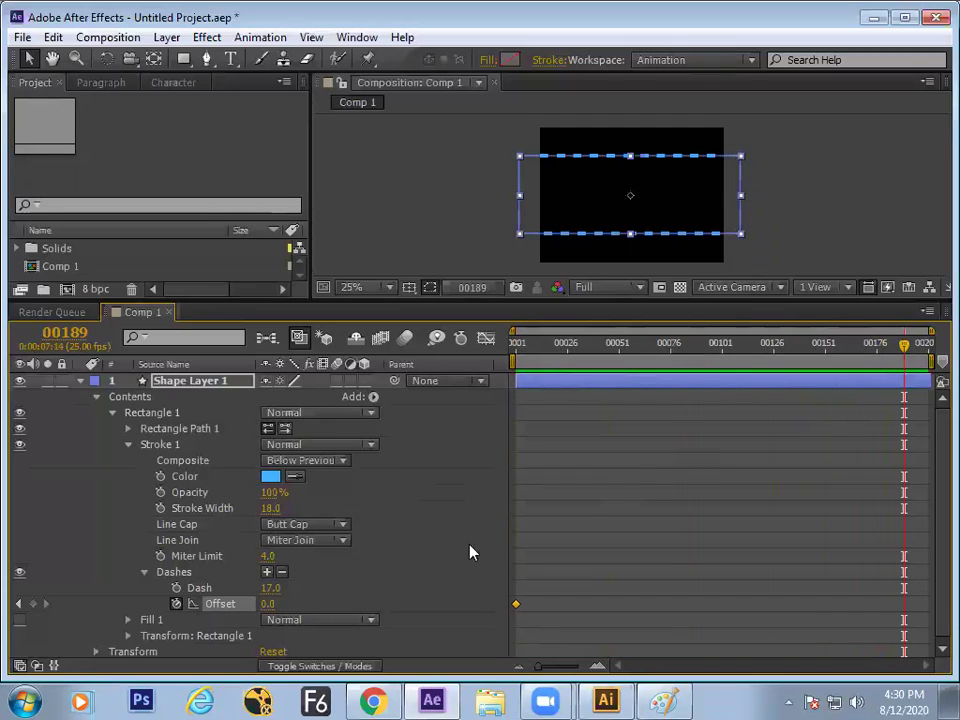
{"action": "left_click_drag", "start_coordinate": [262, 606], "coordinate": [545, 556]}
Step: Preview the animated dash offset from the first frame, checking how the dashes travel along the rectangle
{"action": "key", "text": "Home"}
{"action": "key", "text": "space"}
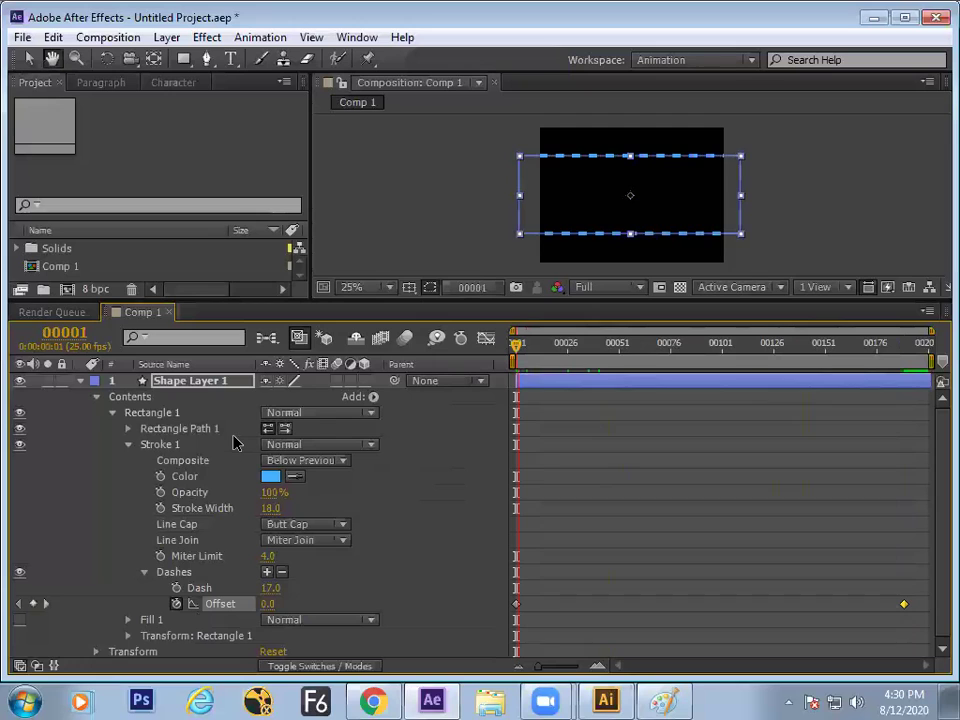
{"action": "key", "text": "space"}
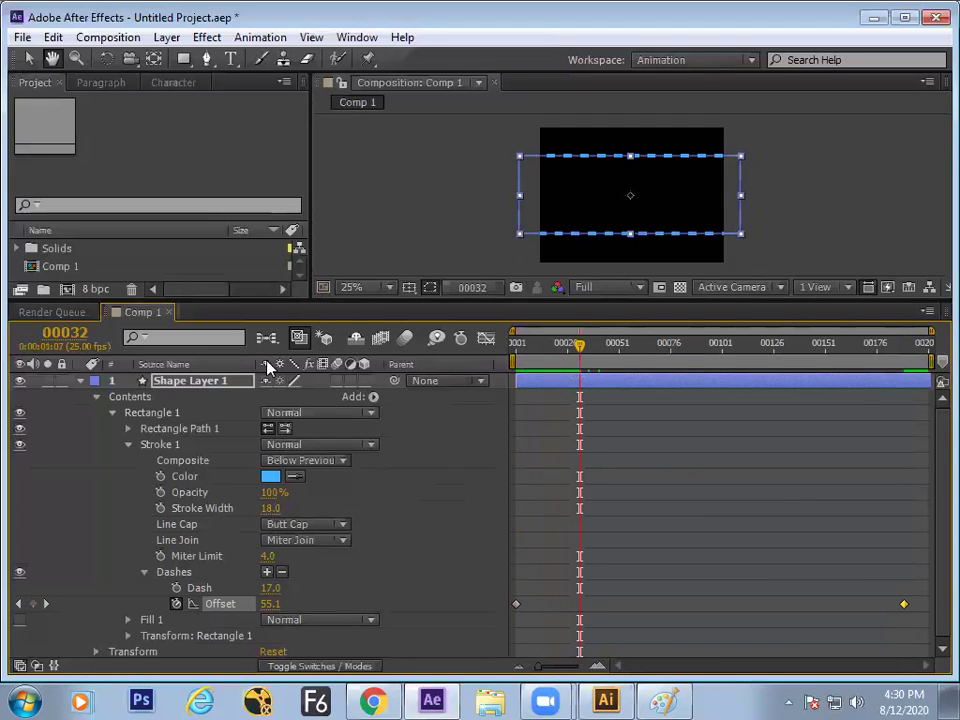
{"action": "key", "text": "v"}
{"action": "key", "text": "Home"}
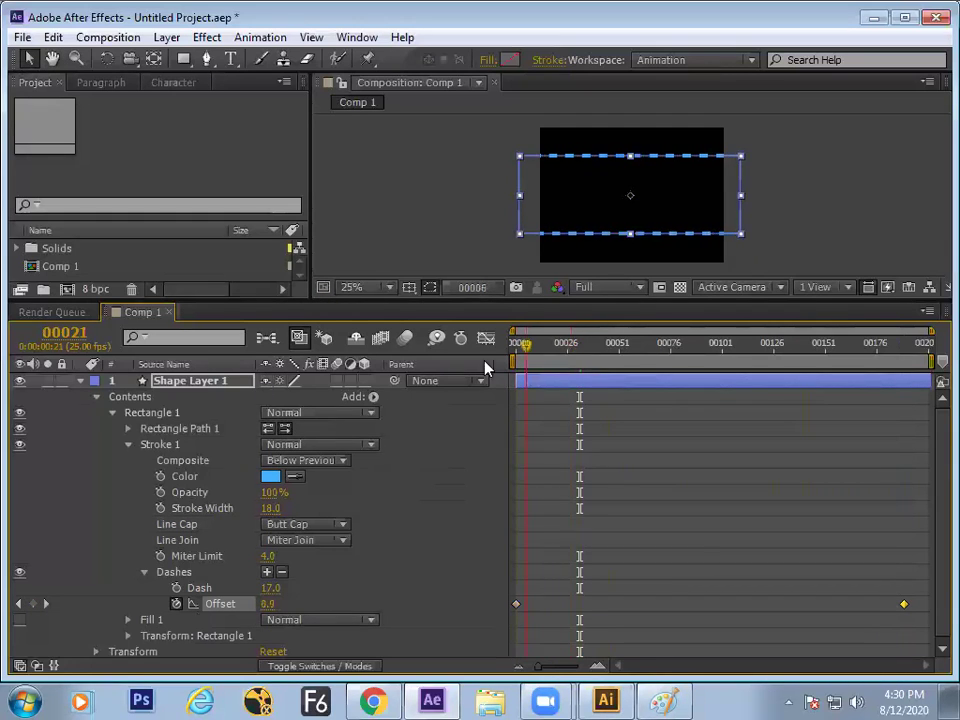
{"action": "key", "text": "space"}
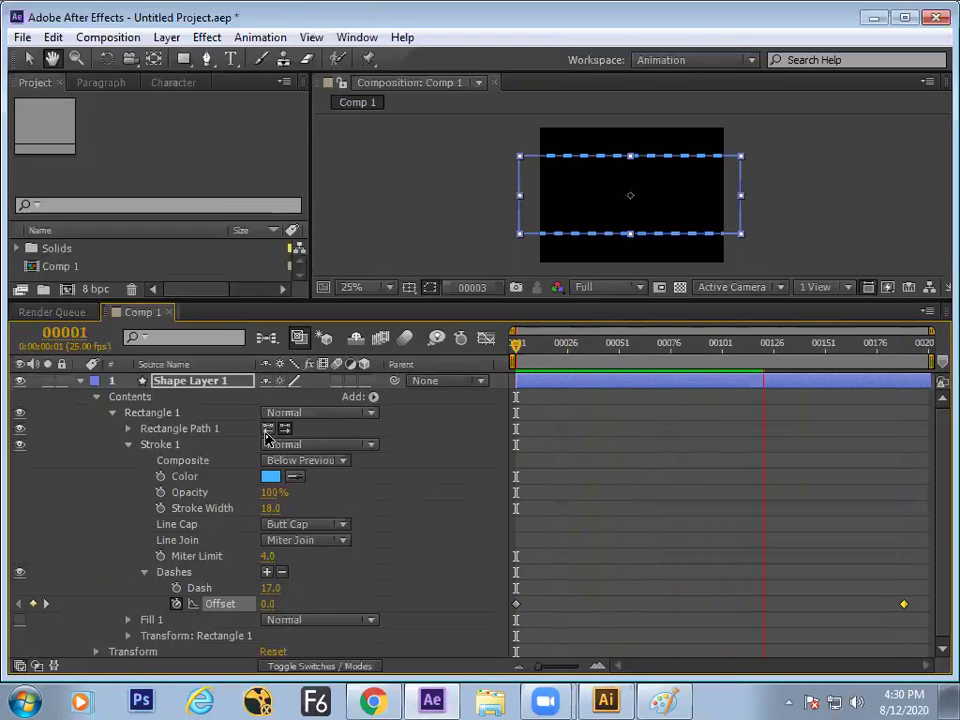
{"action": "key", "text": "space"}
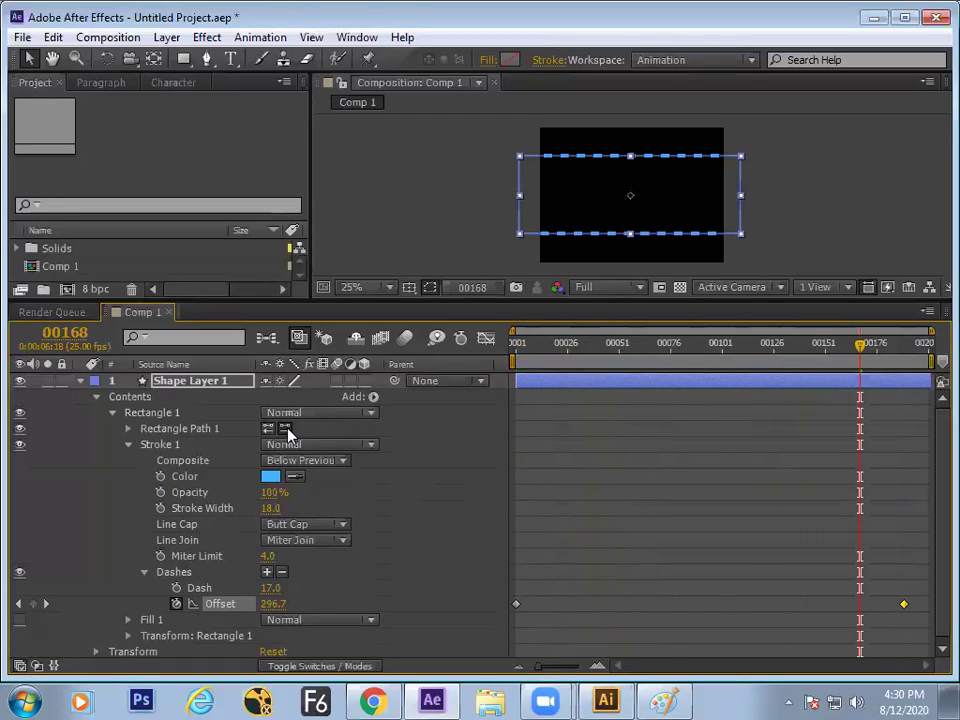
{"action": "left_click_drag", "start_coordinate": [551, 340], "coordinate": [518, 358]}
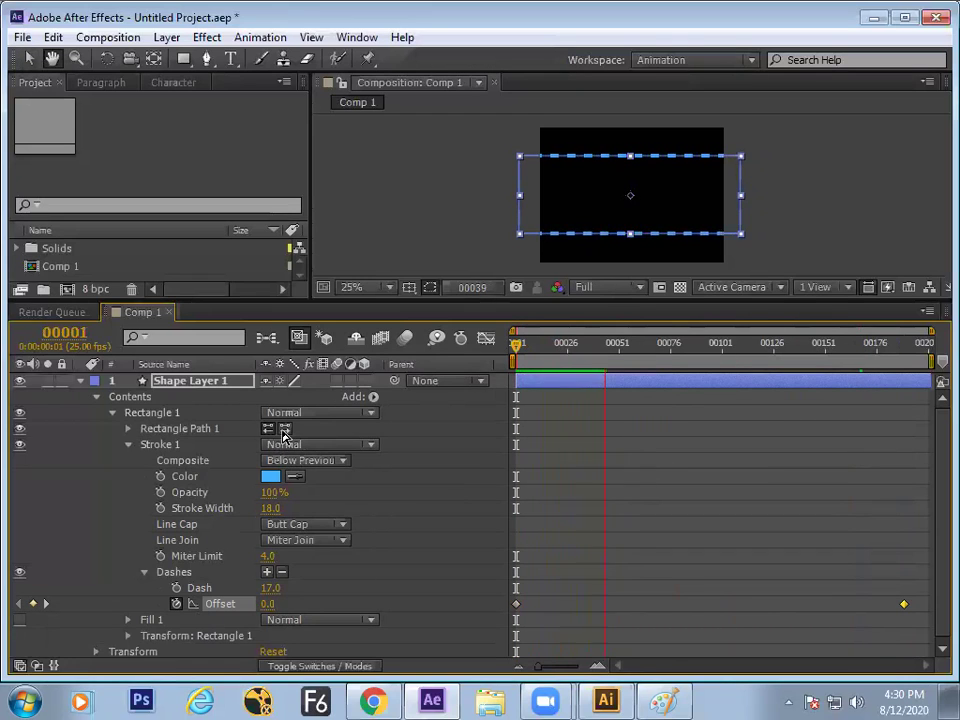
{"action": "key", "text": "space"}
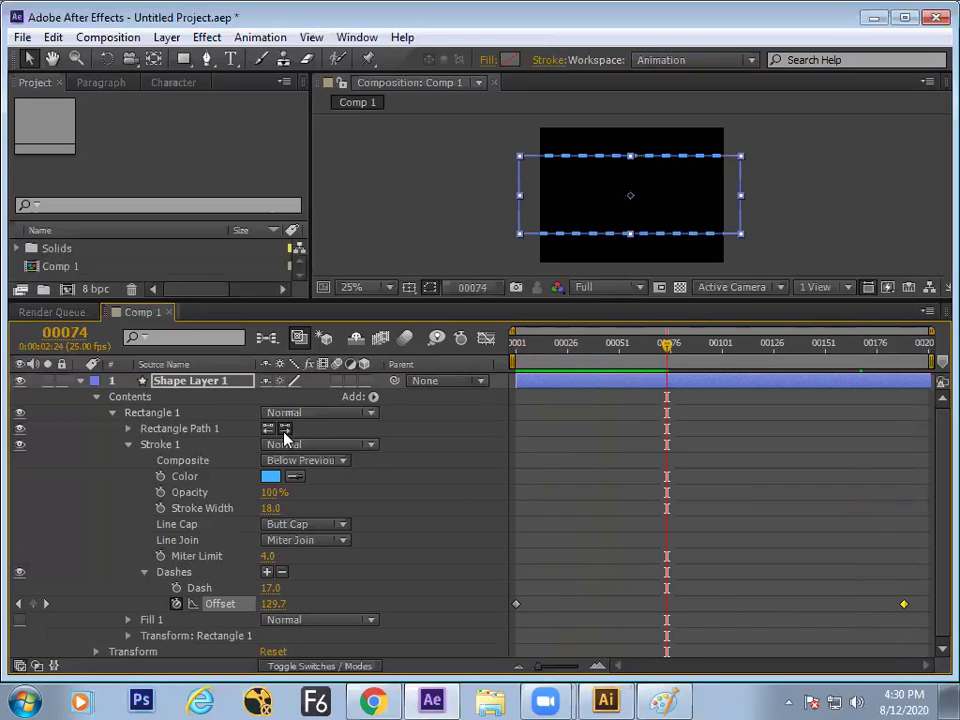
{"action": "key", "text": "space"}
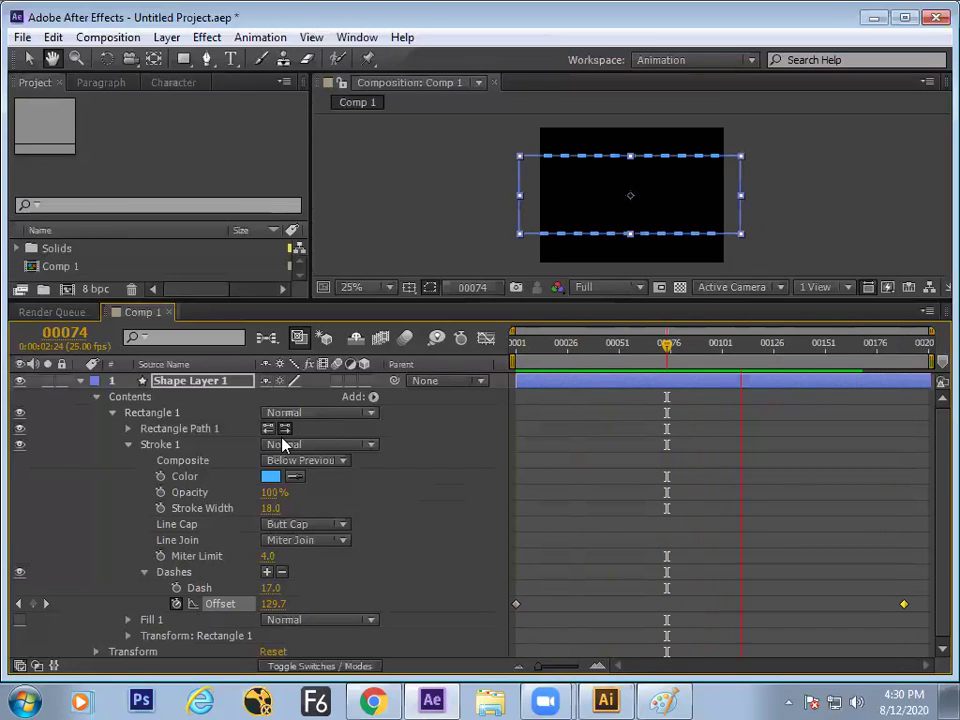
{"action": "key", "text": "space"}
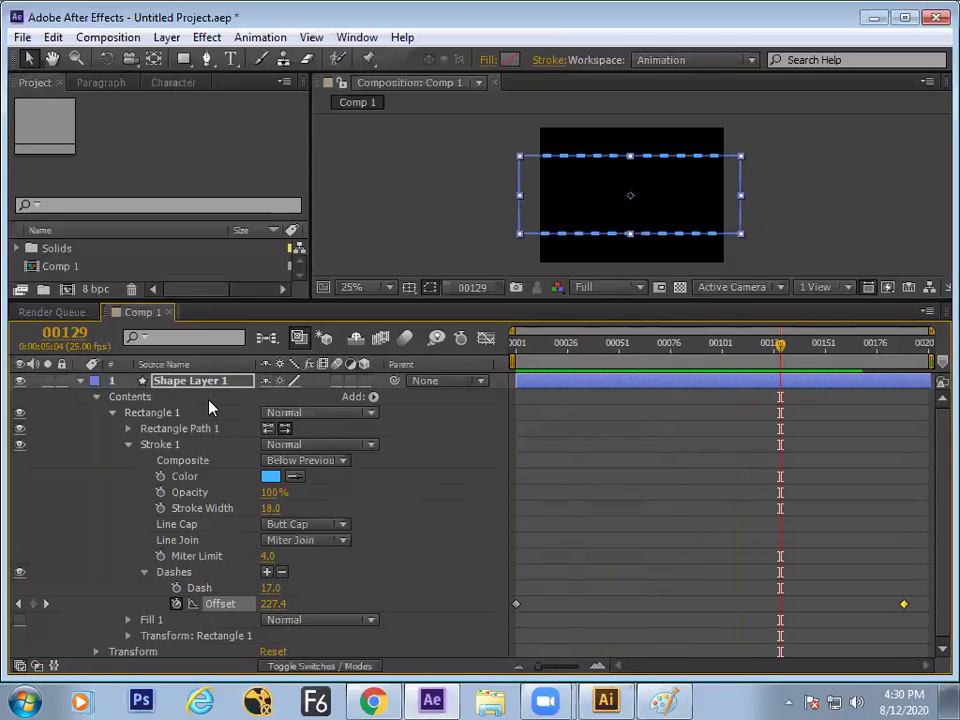
Step: Examine Rectangle 1's path, stroke, fill and transform properties and compare them with the layer's own Transform group
{"action": "left_click", "coordinate": [128, 428]}
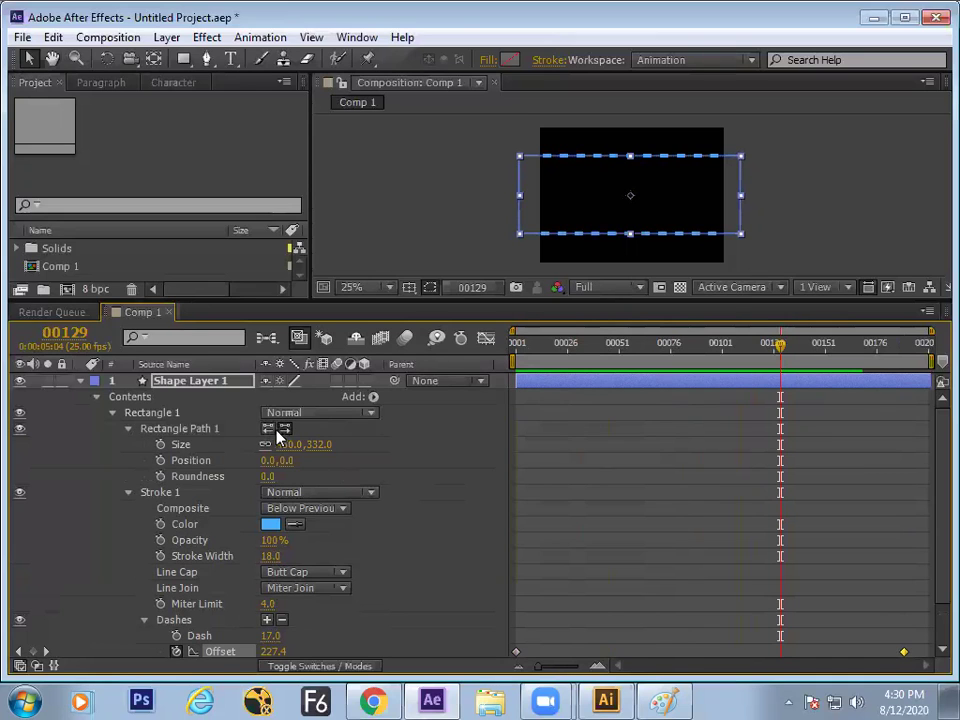
{"action": "left_click", "coordinate": [128, 428]}
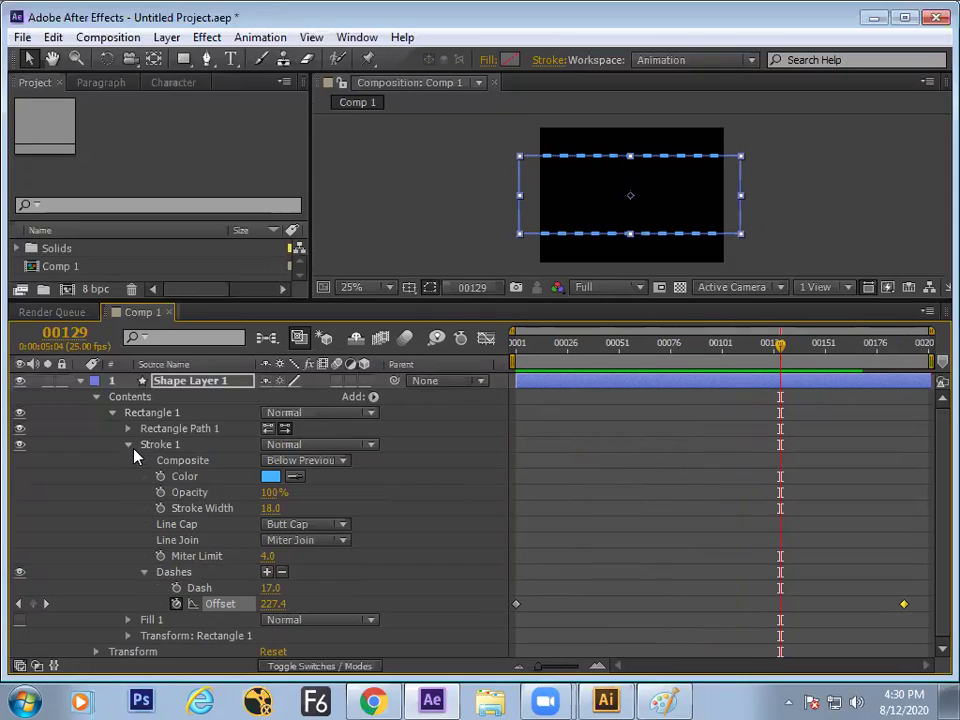
{"action": "left_click", "coordinate": [129, 445]}
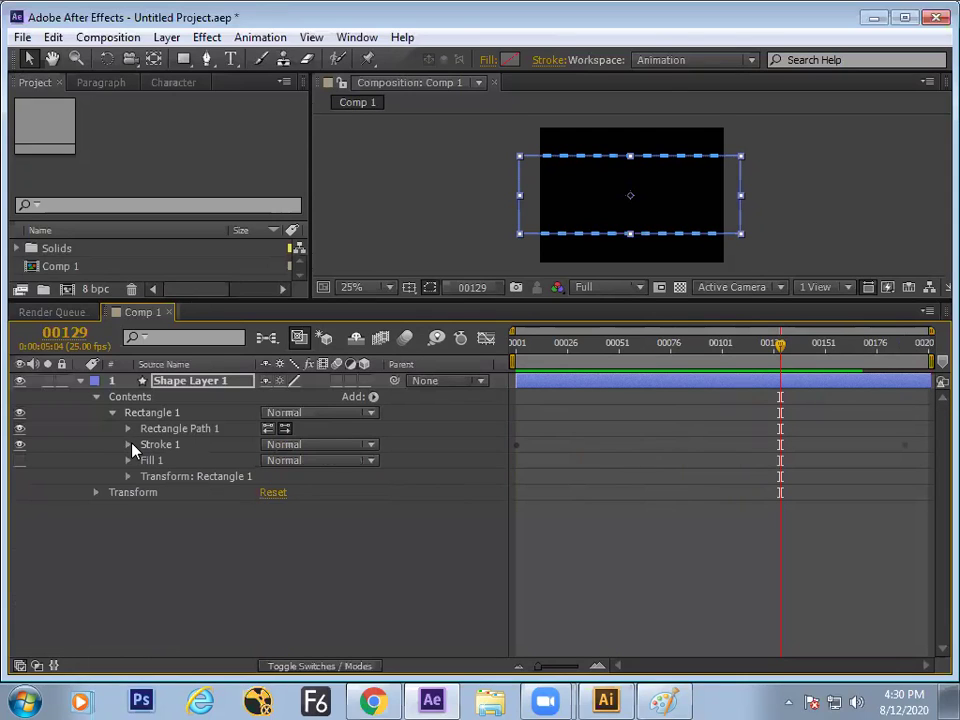
{"action": "left_click", "coordinate": [156, 446]}
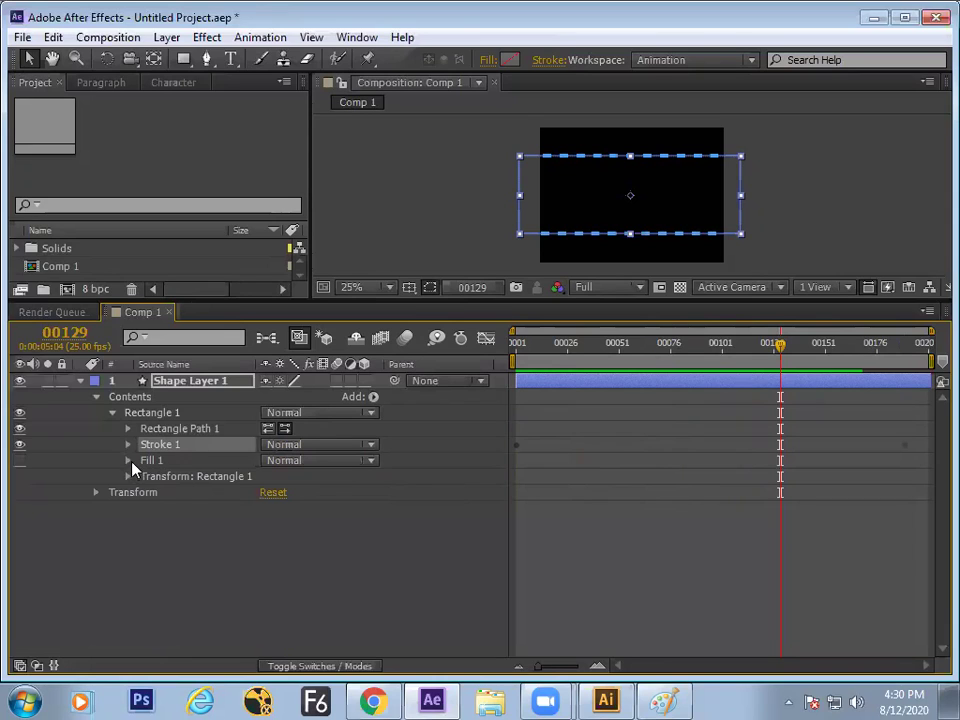
{"action": "left_click", "coordinate": [129, 461]}
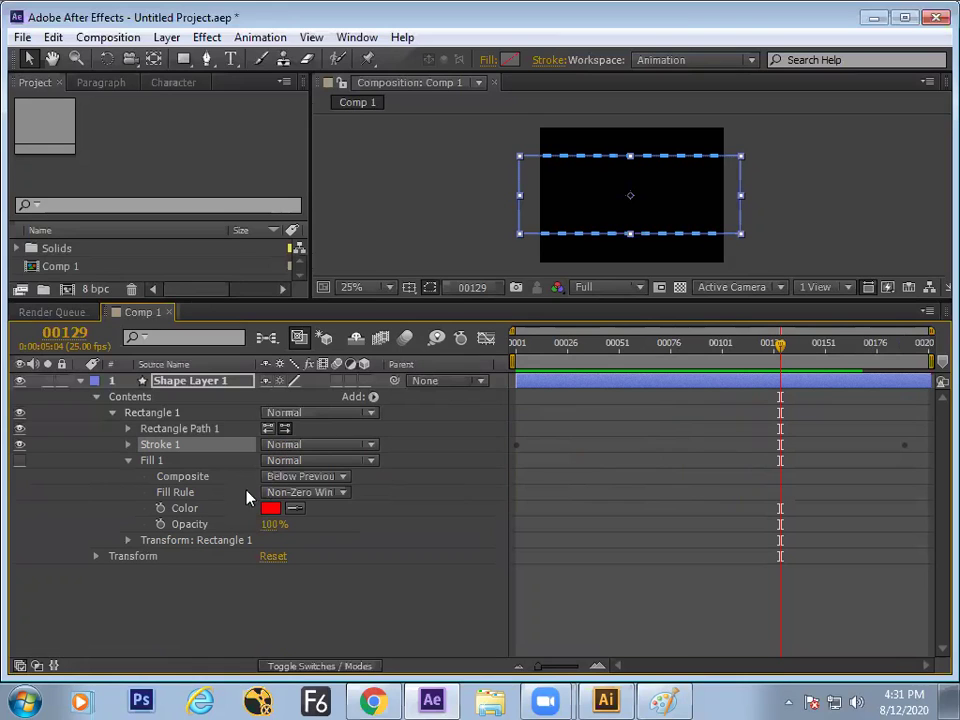
{"action": "left_click", "coordinate": [128, 540]}
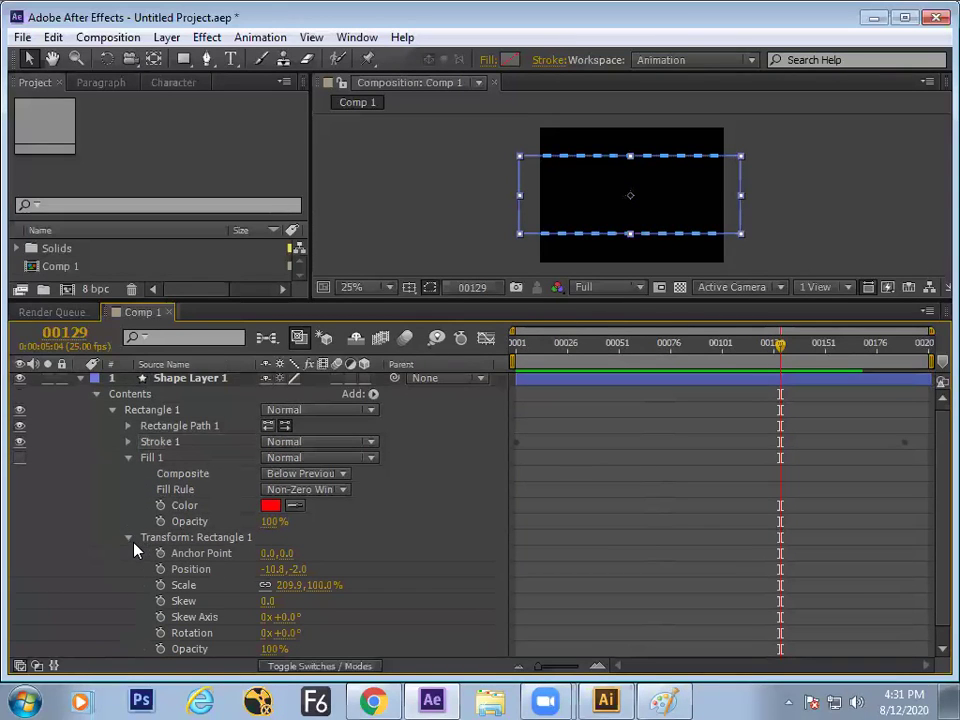
{"action": "left_click", "coordinate": [131, 539]}
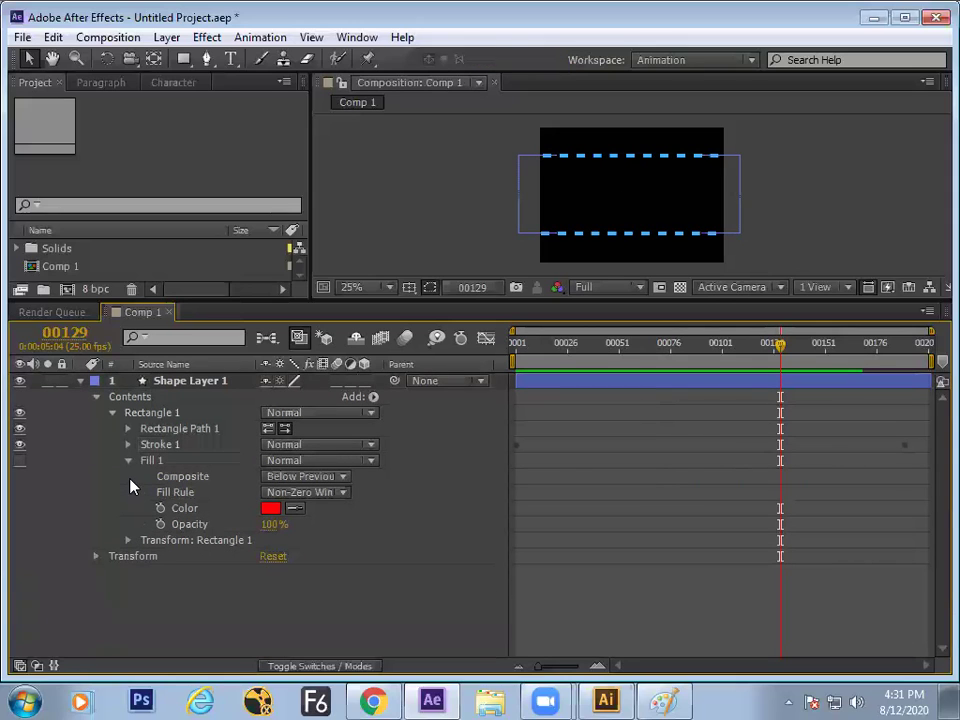
{"action": "left_click", "coordinate": [148, 418]}
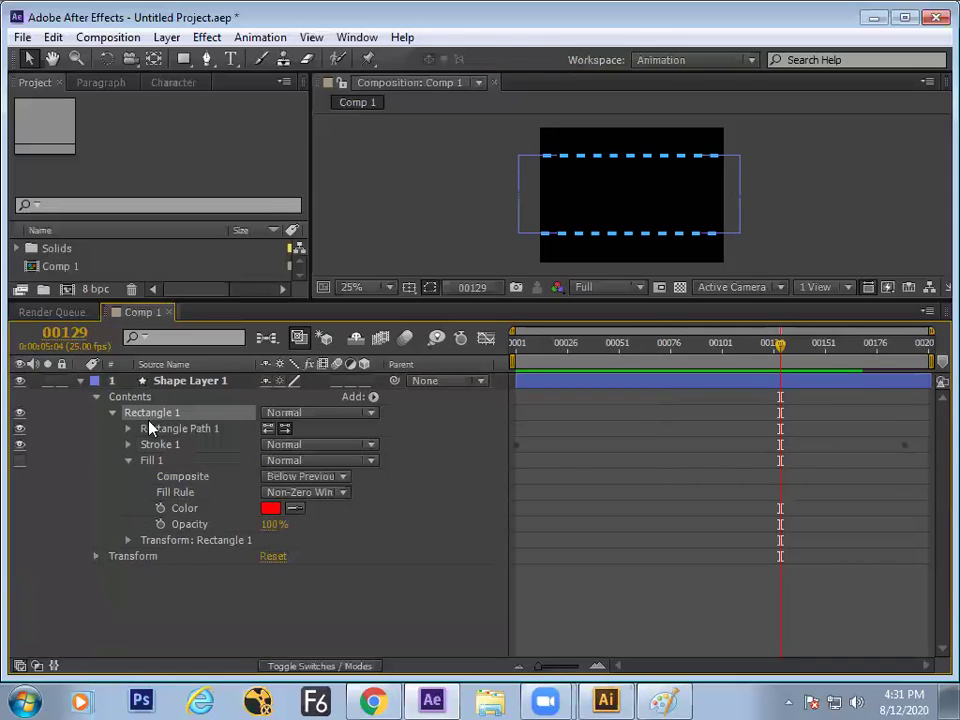
{"action": "left_click", "coordinate": [112, 413]}
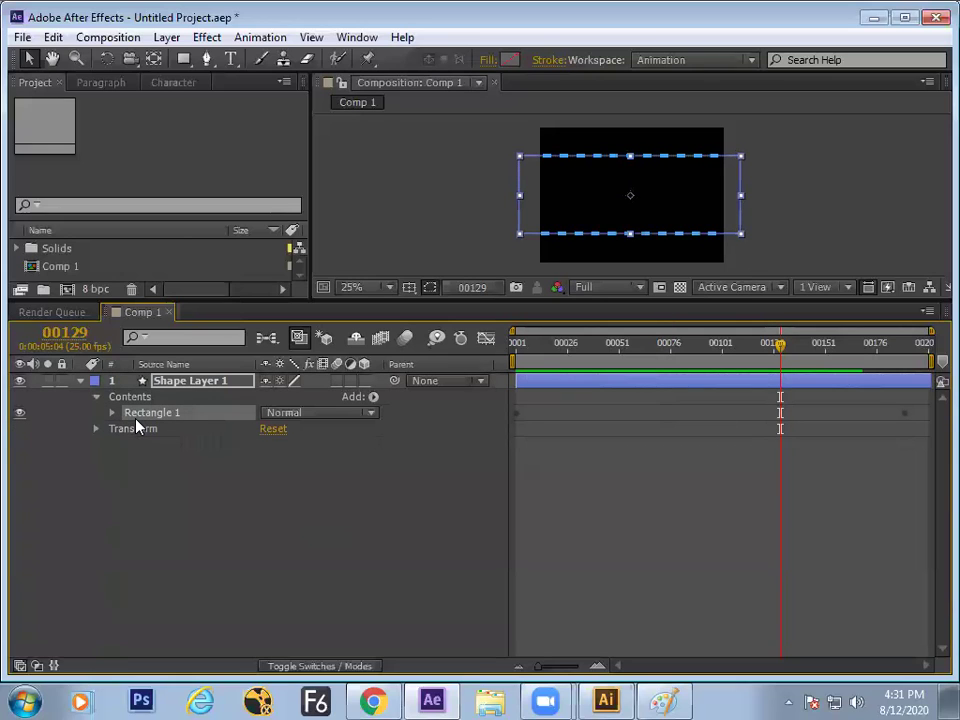
{"action": "left_click", "coordinate": [135, 429]}
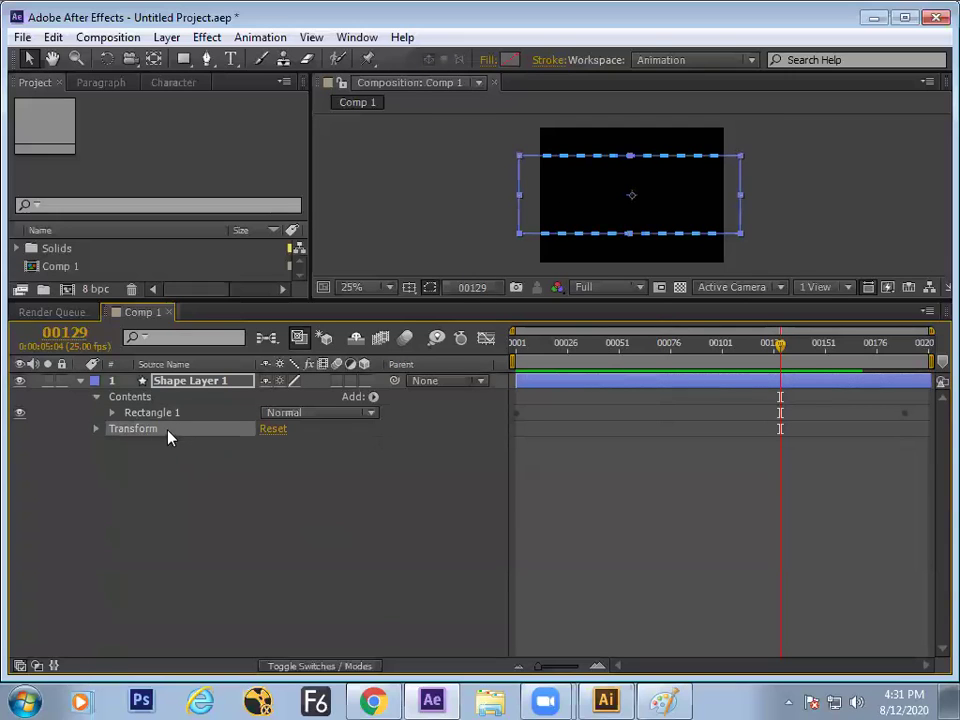
{"action": "left_click", "coordinate": [155, 413]}
{"action": "left_click", "coordinate": [112, 413]}
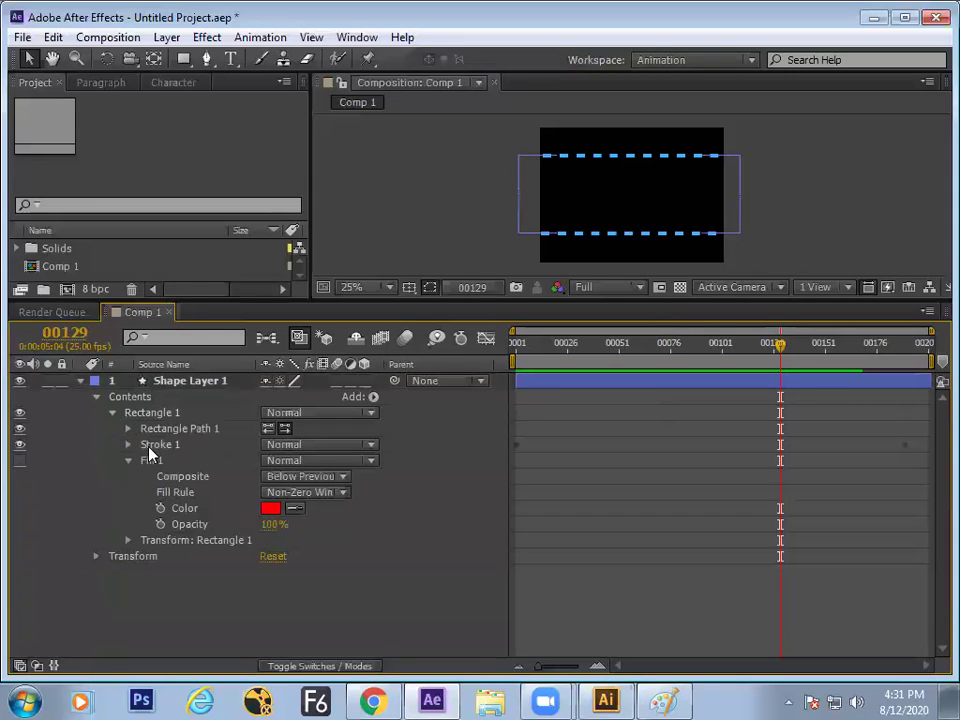
Step: Shift the rectangle horizontally by setting its group transform Position to -24.8, -2.0
{"action": "left_click", "coordinate": [161, 541]}
{"action": "left_click", "coordinate": [128, 540]}
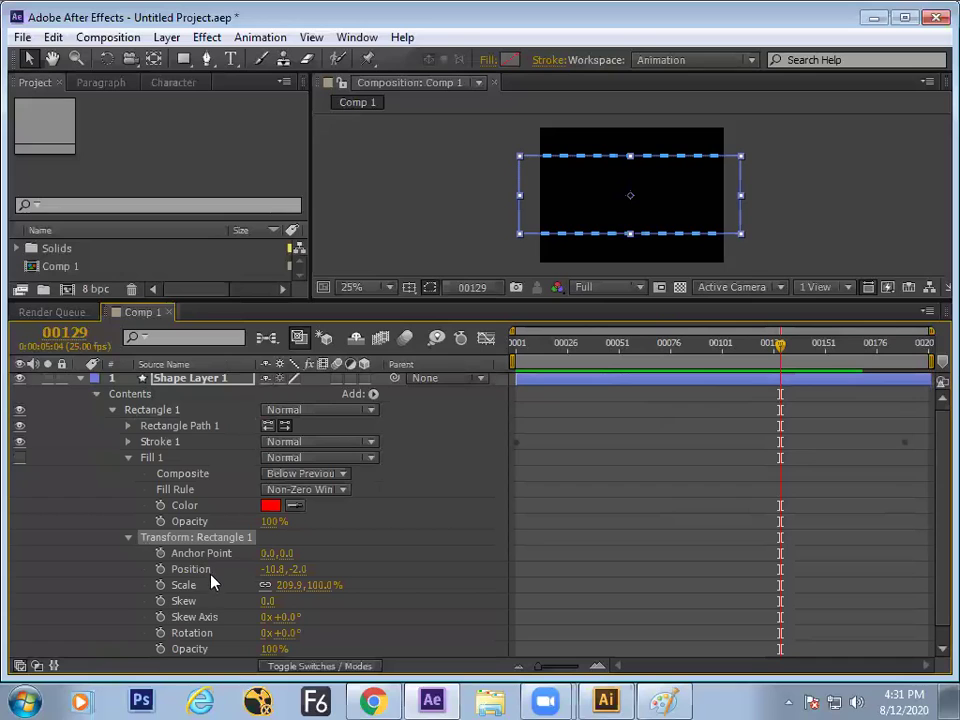
{"action": "left_click_drag", "start_coordinate": [272, 579], "coordinate": [278, 587]}
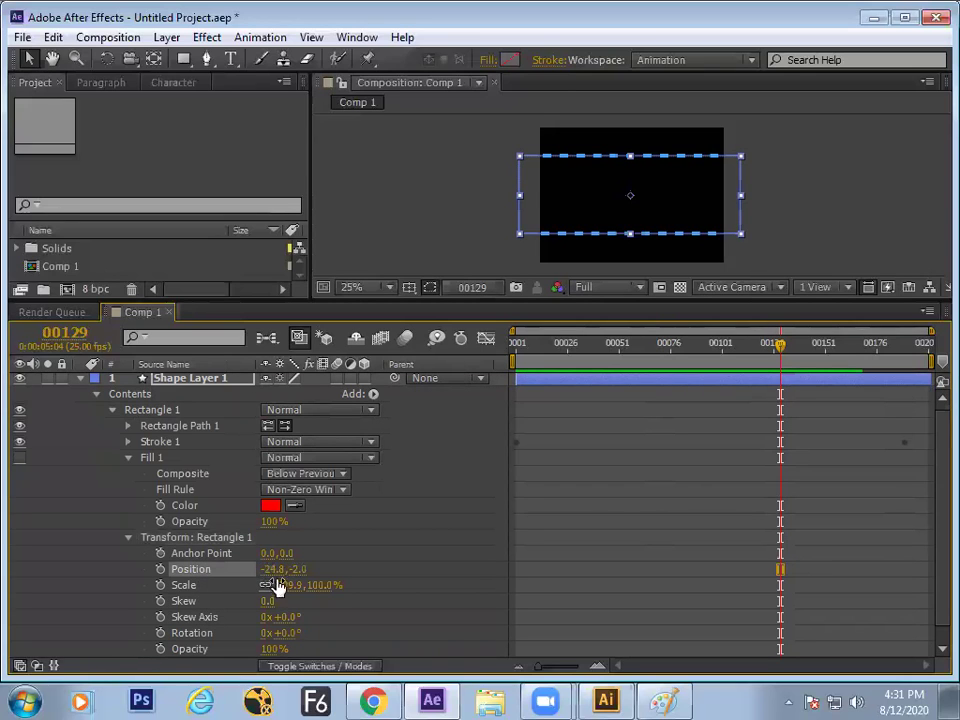
{"action": "left_click", "coordinate": [135, 545]}
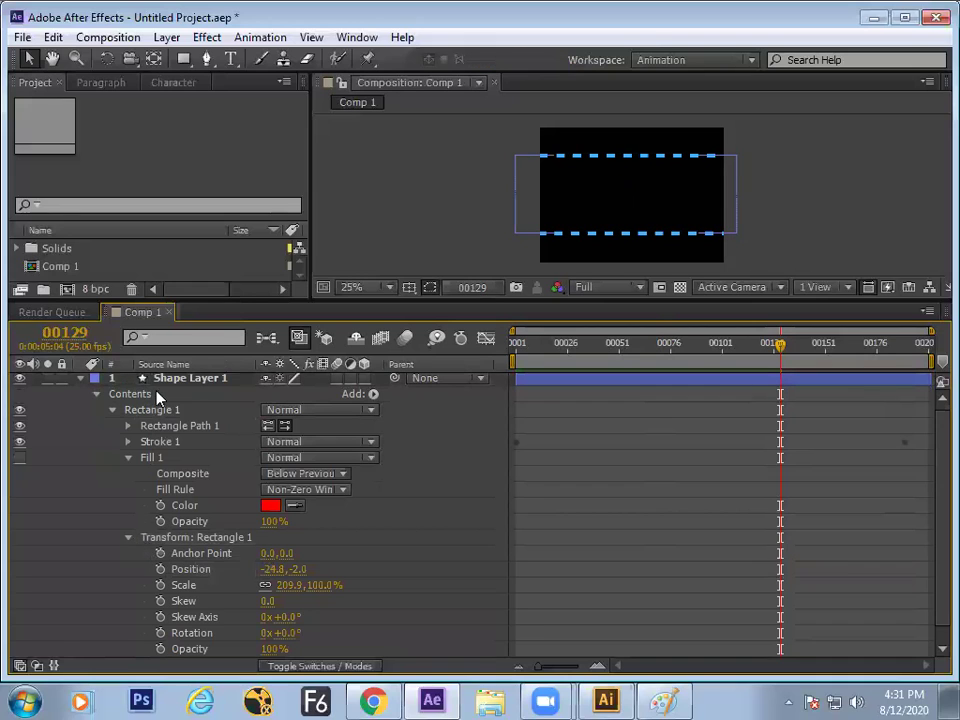
{"action": "left_click", "coordinate": [128, 537]}
Step: Duplicate the Rectangle 1 group inside Shape Layer 1 and expand the original group's properties
{"action": "left_click", "coordinate": [112, 410]}
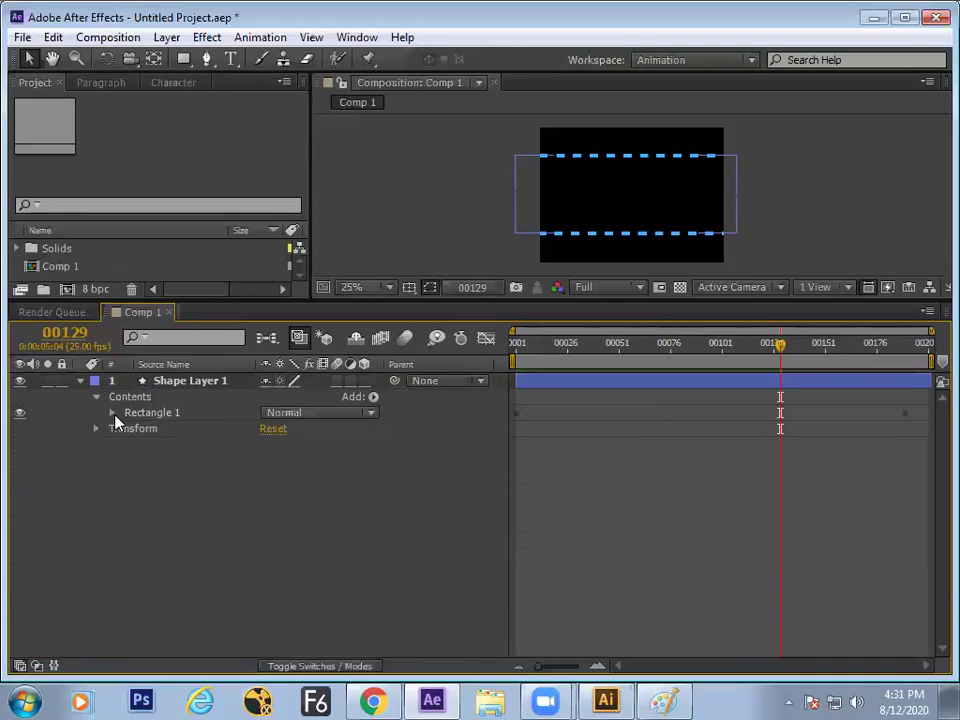
{"action": "left_click", "coordinate": [147, 414]}
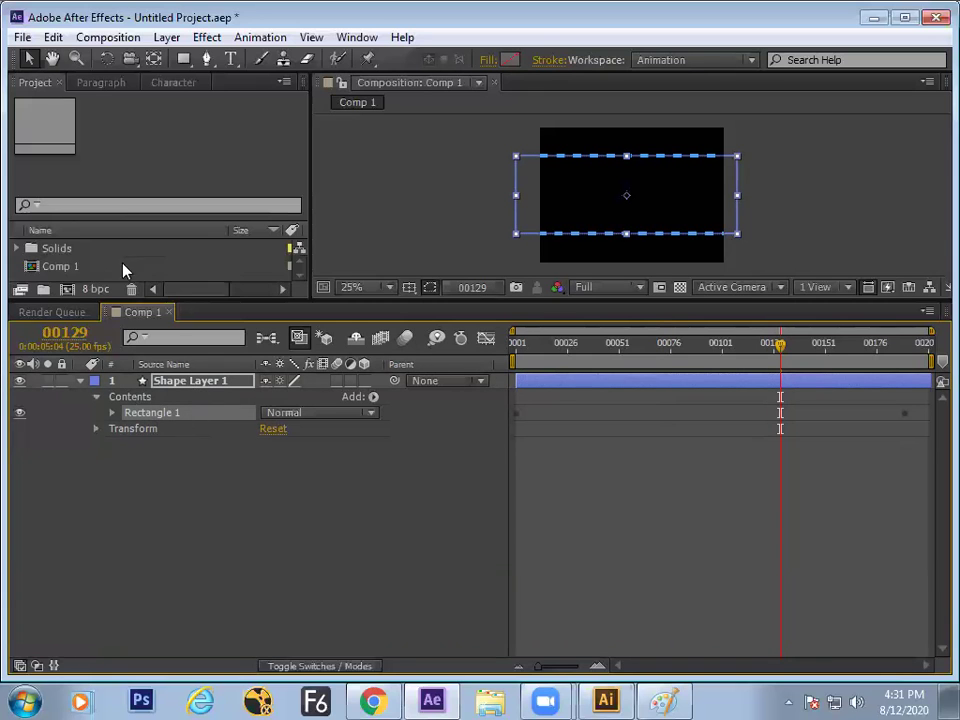
{"action": "left_click", "coordinate": [52, 37]}
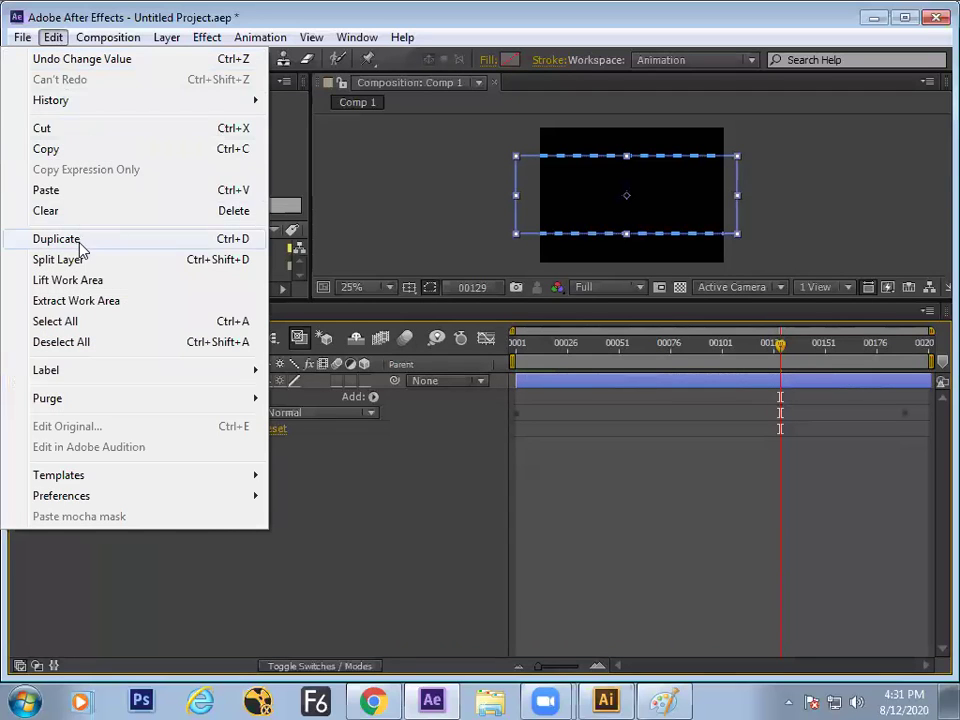
{"action": "left_click", "coordinate": [82, 240]}
{"action": "left_click", "coordinate": [112, 429]}
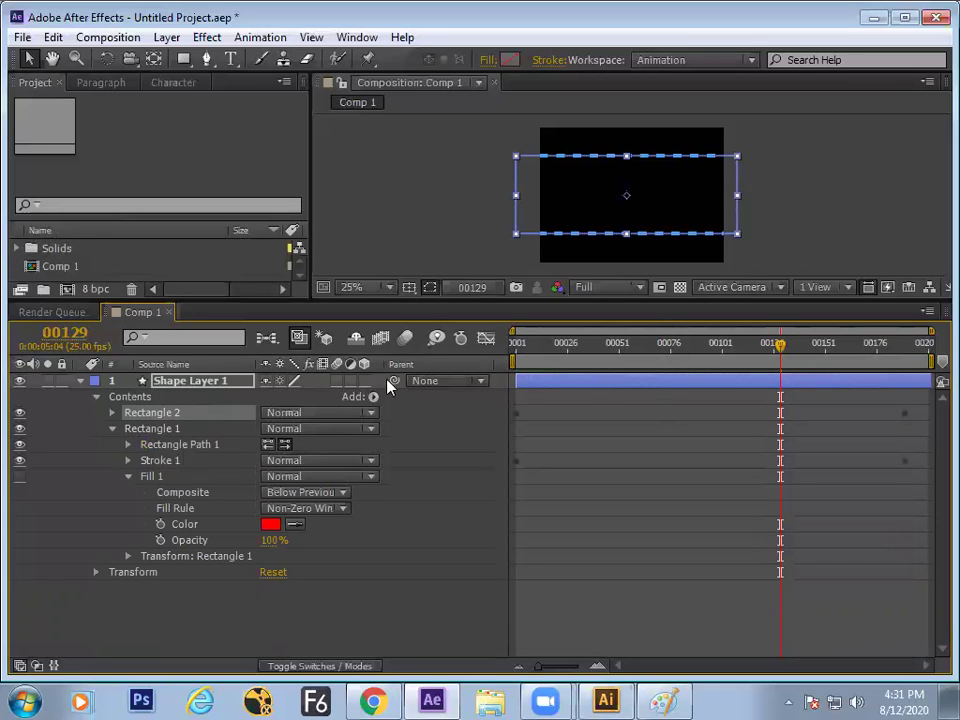
Step: Expand Rectangle 1's group transform and scale the rectangle to 206.4, 81.4% so it sits inside Rectangle 2
{"action": "left_click", "coordinate": [116, 428]}
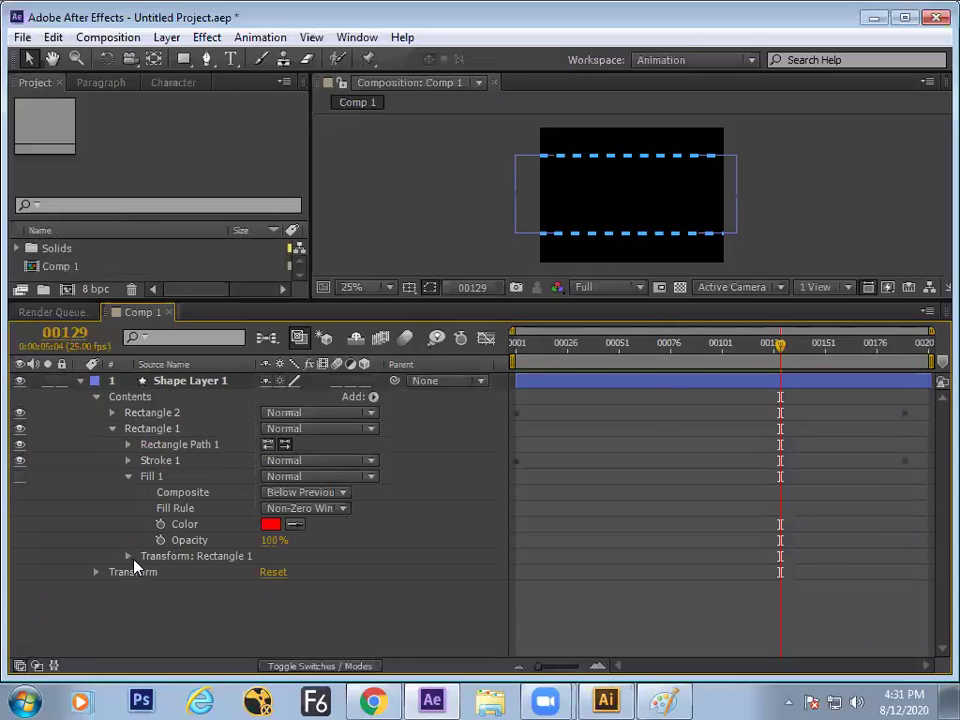
{"action": "left_click", "coordinate": [129, 556]}
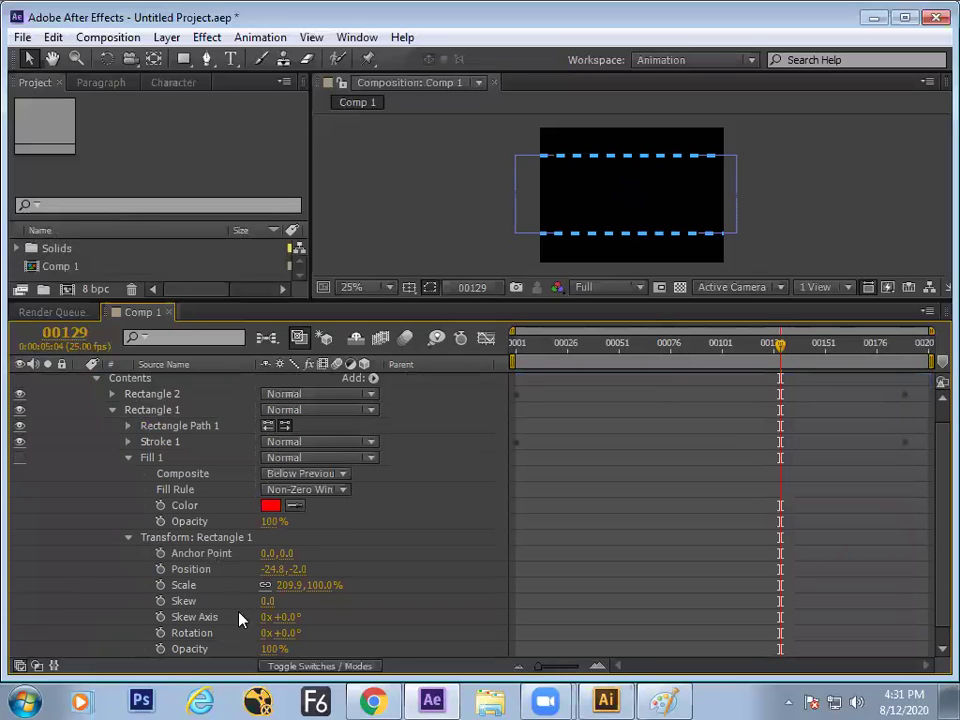
{"action": "mouse_move", "coordinate": [287, 586]}
{"action": "left_mouse_down"}
{"action": "mouse_move", "coordinate": [260, 593]}
{"action": "mouse_move", "coordinate": [264, 604]}
{"action": "left_mouse_up"}
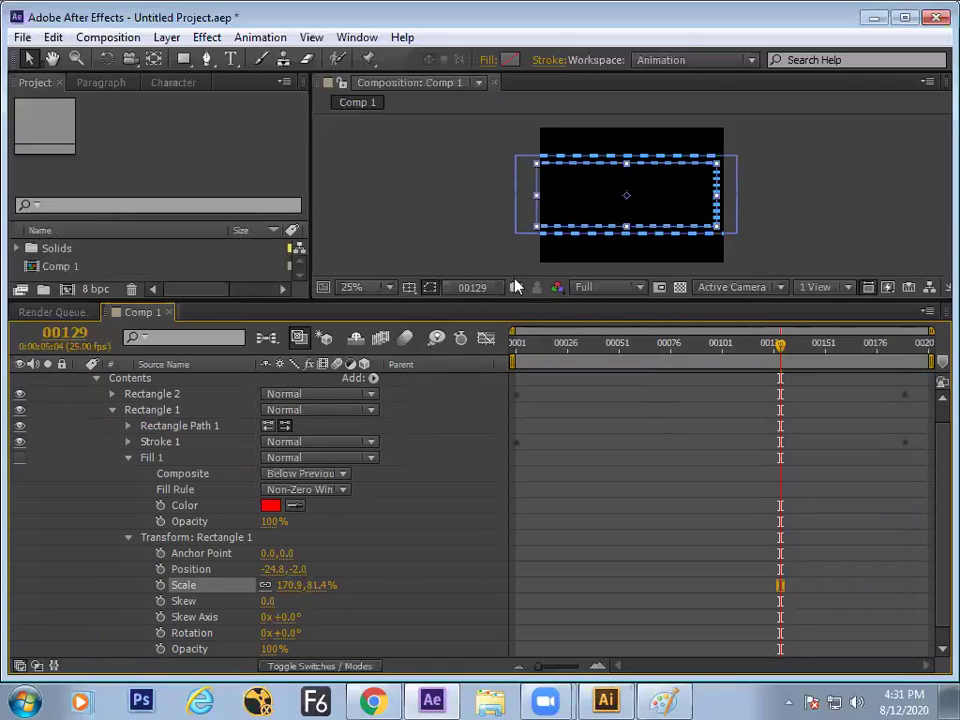
{"action": "left_click", "coordinate": [535, 199]}
{"action": "left_click_drag", "start_coordinate": [535, 199], "coordinate": [516, 199]}
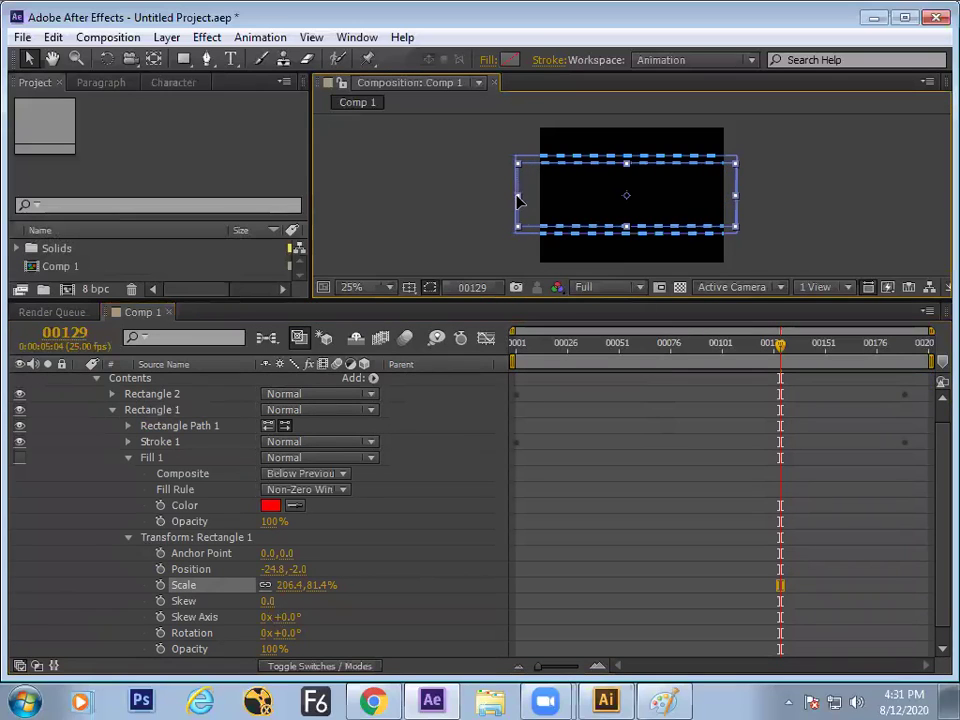
Step: Preview the two nested dashed rectangles twice from the first frame, checking how their dashes travel together
{"action": "left_click", "coordinate": [548, 493]}
{"action": "left_click_drag", "start_coordinate": [548, 362], "coordinate": [337, 397]}
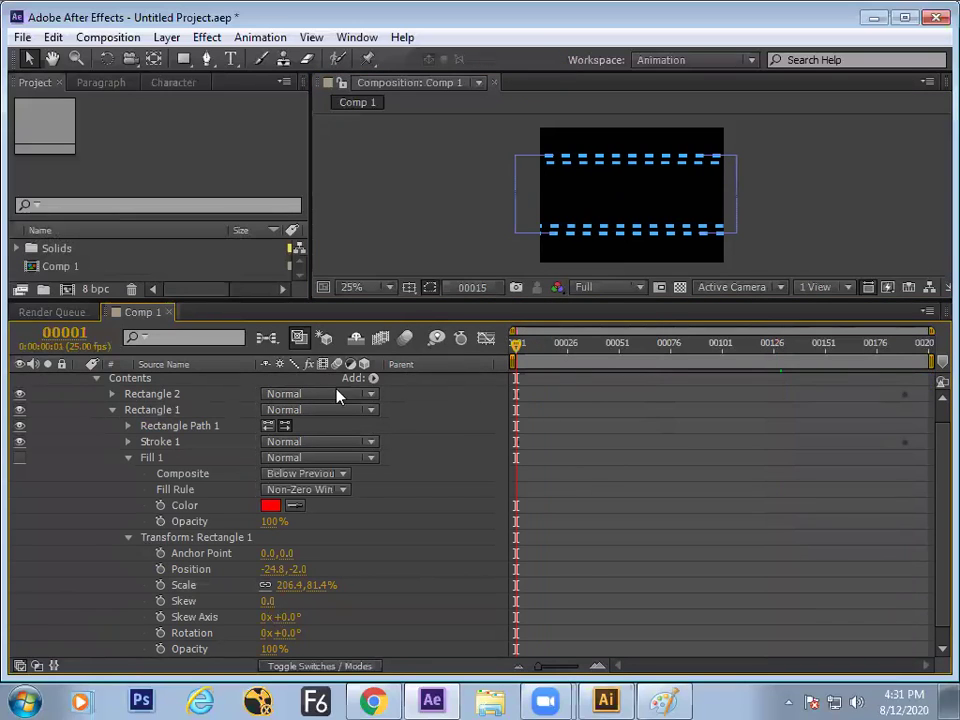
{"action": "key", "text": "space"}
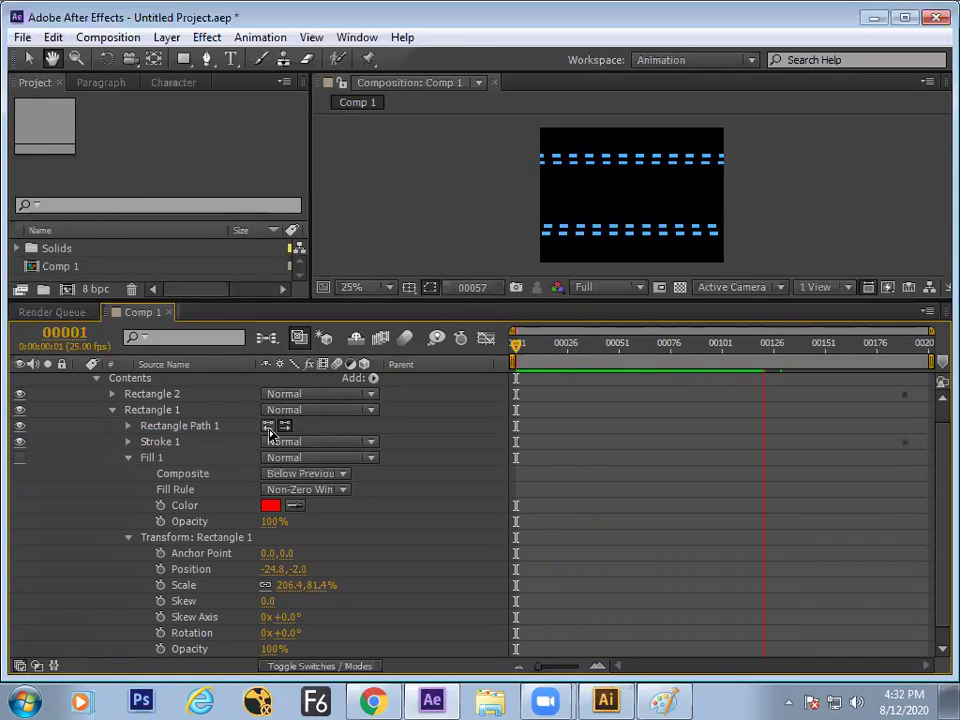
{"action": "key", "text": "space"}
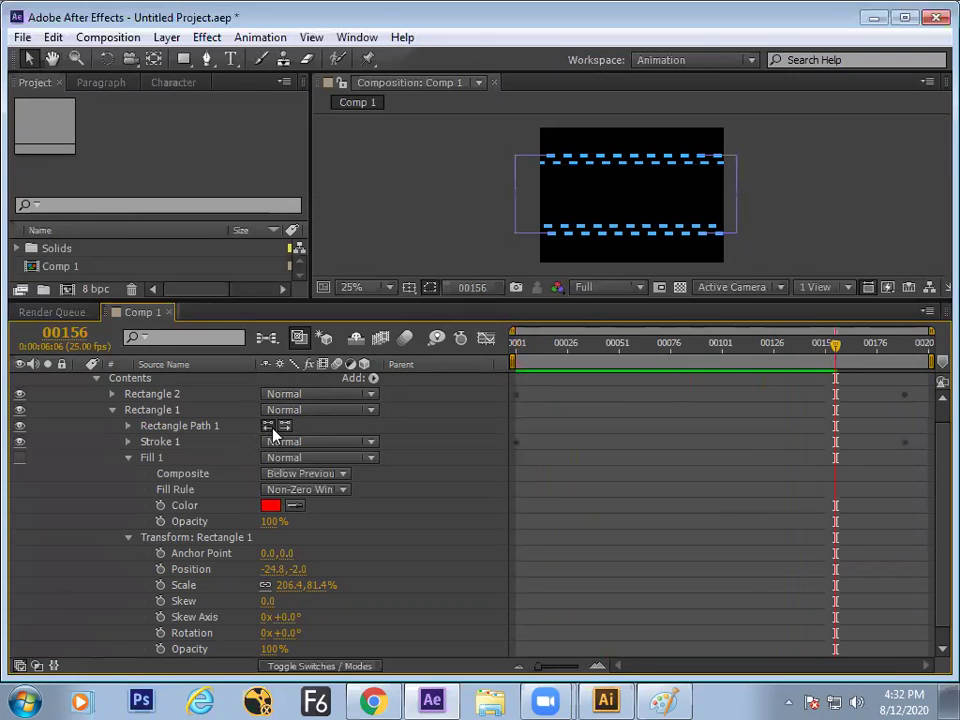
{"action": "left_click_drag", "start_coordinate": [528, 343], "coordinate": [388, 339]}
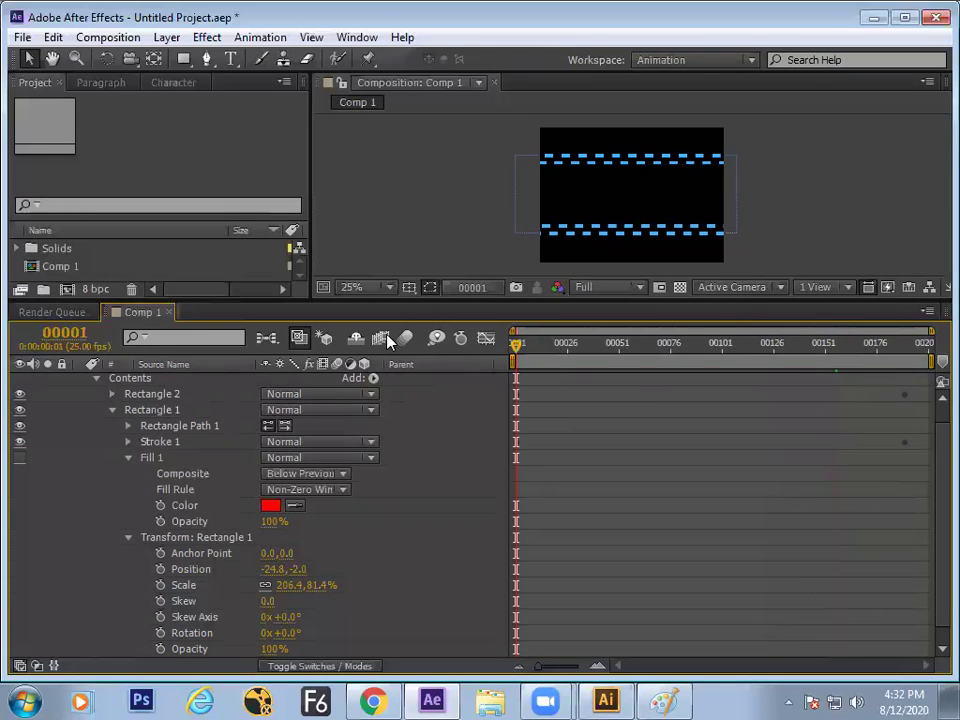
{"action": "key", "text": "space"}
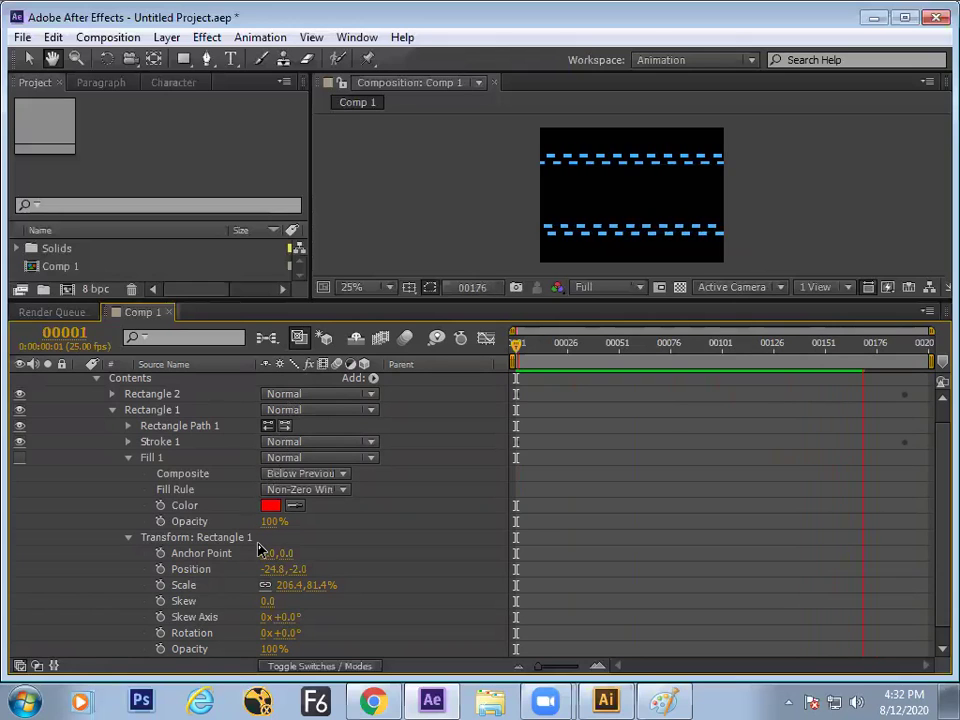
{"action": "key", "text": "space"}
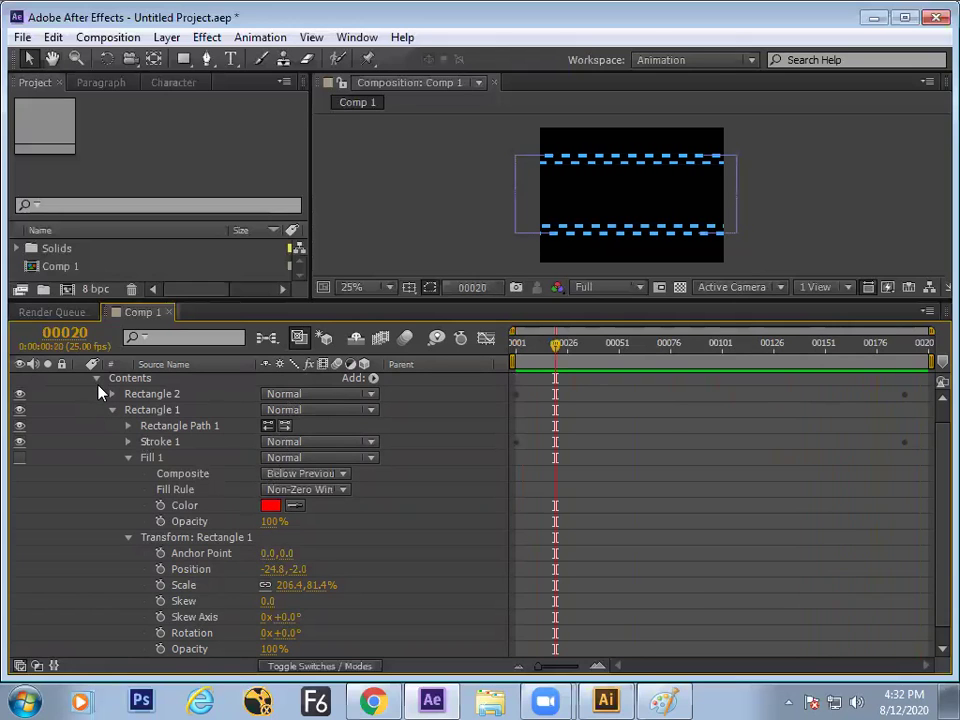
Step: Collapse Shape Layer 1's contents and set the layer's own transform Position to 360.0, 289.0
{"action": "left_click", "coordinate": [97, 378]}
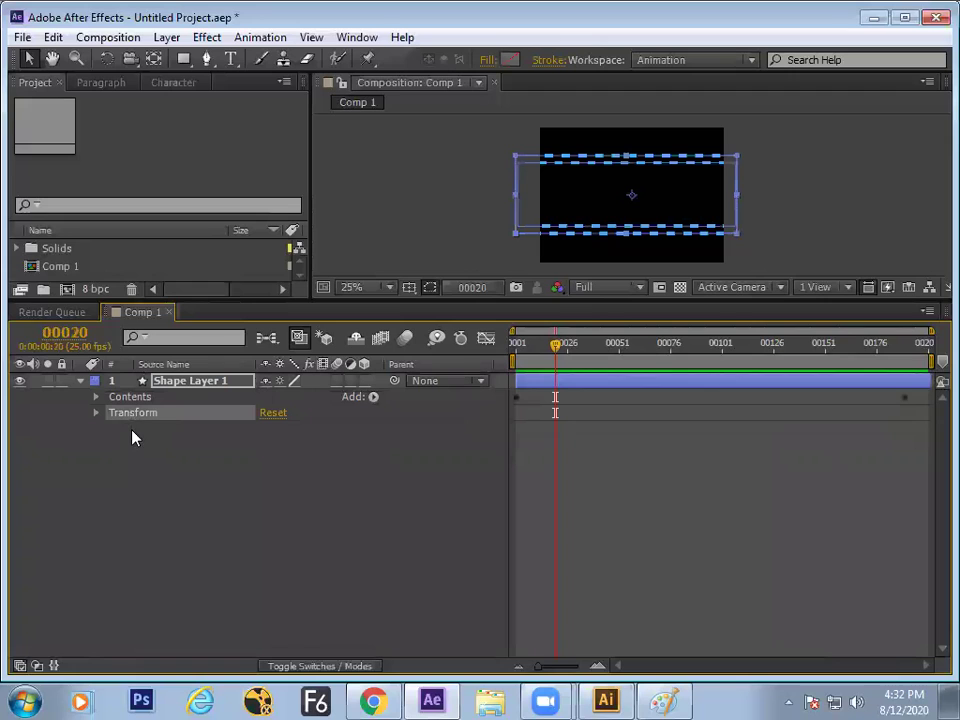
{"action": "left_click", "coordinate": [96, 413]}
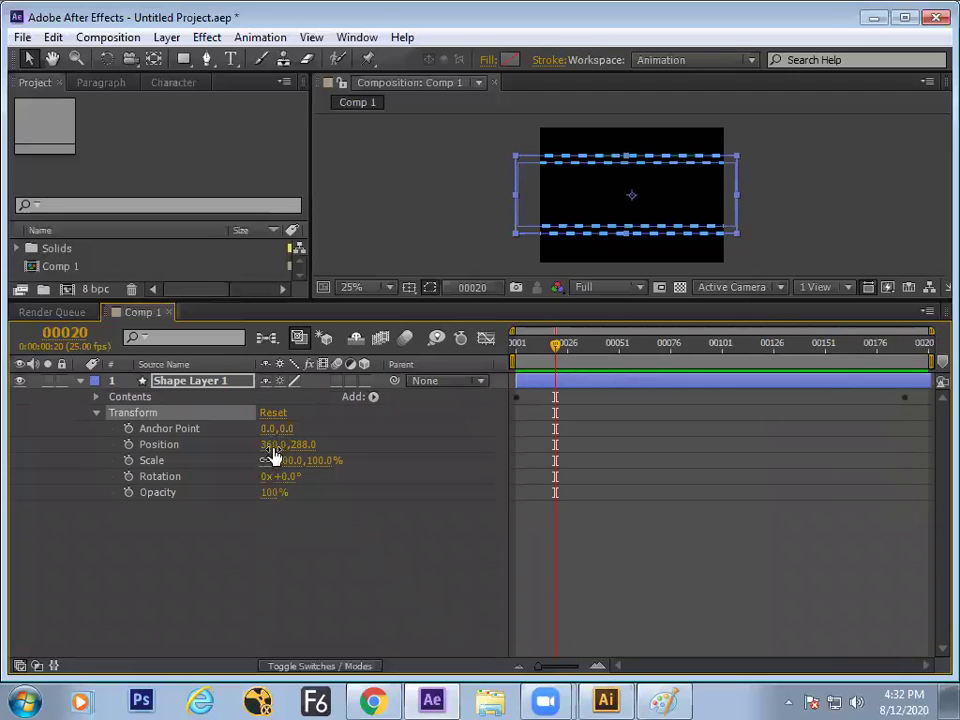
{"action": "mouse_move", "coordinate": [302, 444]}
{"action": "left_mouse_down"}
{"action": "mouse_move", "coordinate": [389, 421]}
{"action": "mouse_move", "coordinate": [300, 444]}
{"action": "left_mouse_up"}
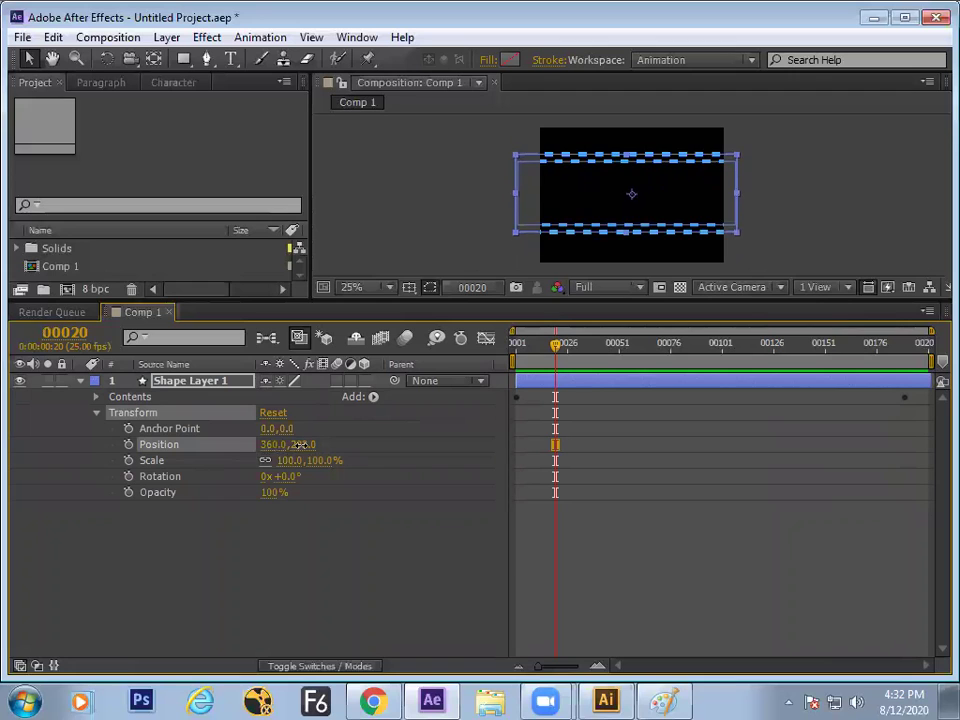
Step: Set the Position in Rectangle 1's group transform to -24.8, -3.0
{"action": "left_click", "coordinate": [96, 396]}
{"action": "scroll", "coordinate": [140, 430], "scroll_direction": "down", "scroll_amount": 1}
{"action": "left_click", "coordinate": [112, 412]}
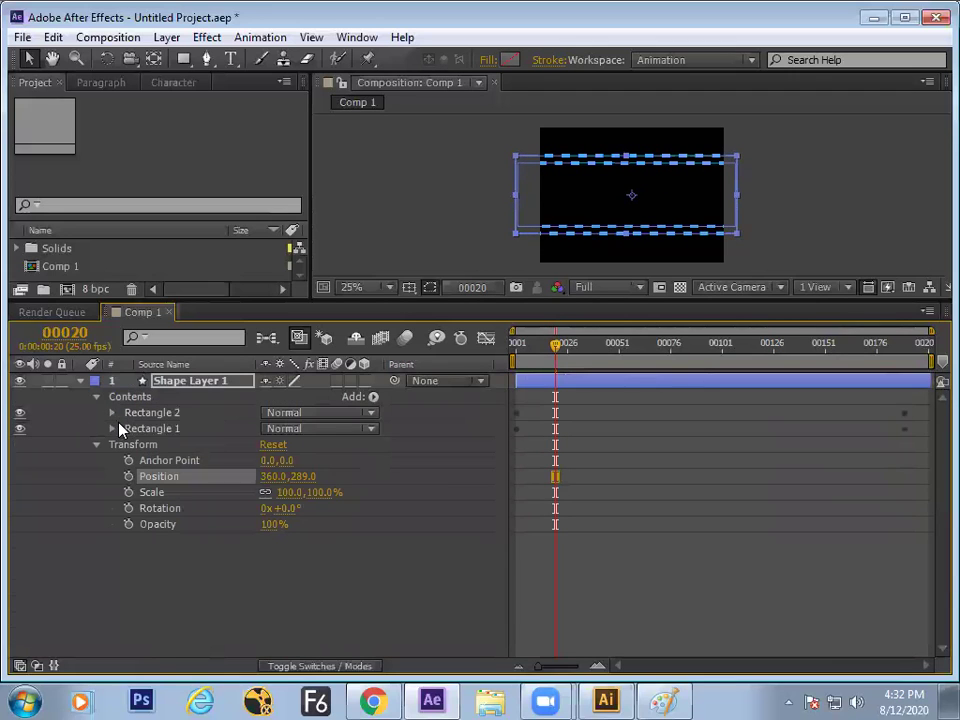
{"action": "left_click", "coordinate": [112, 428]}
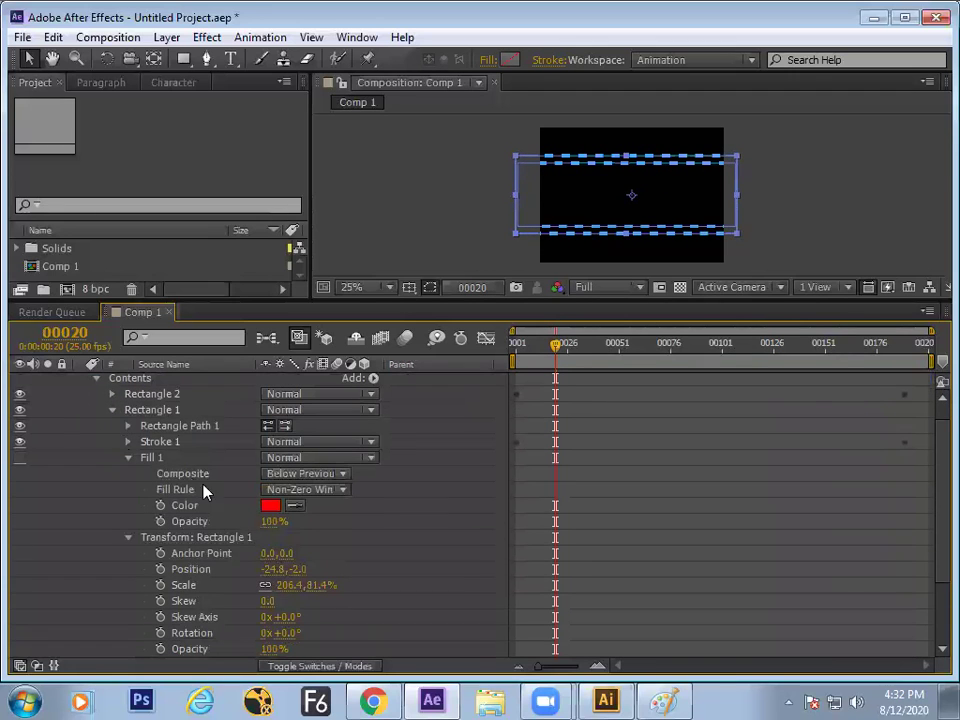
{"action": "left_click", "coordinate": [284, 570]}
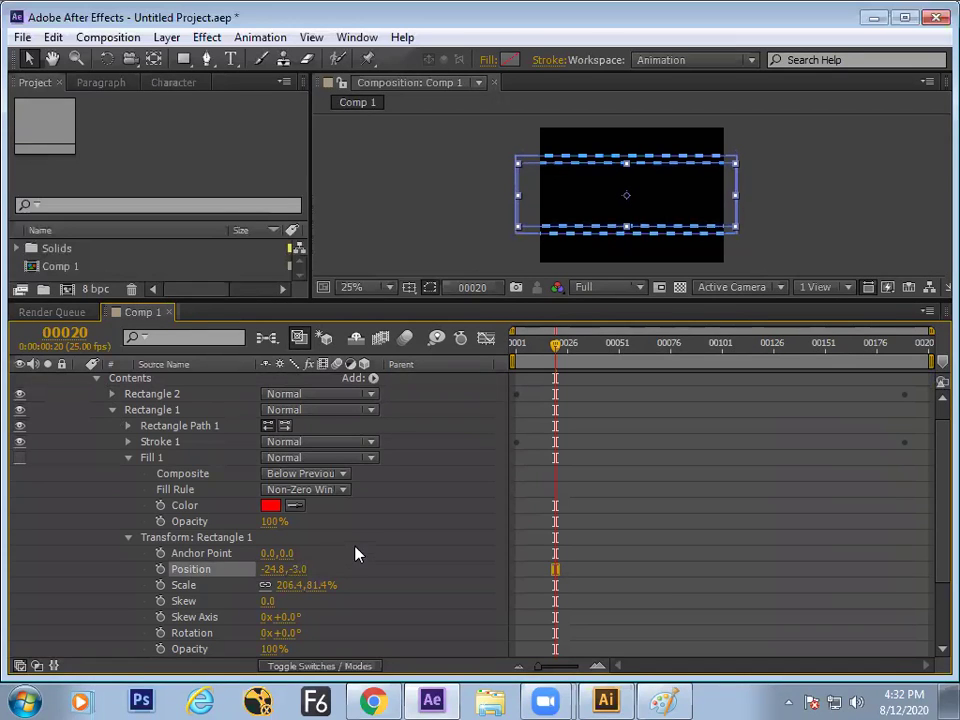
{"action": "left_click", "coordinate": [453, 428]}
Step: Preview the animation from the first frame to check both dashed rectangles after the position changes
{"action": "key", "text": "Home"}
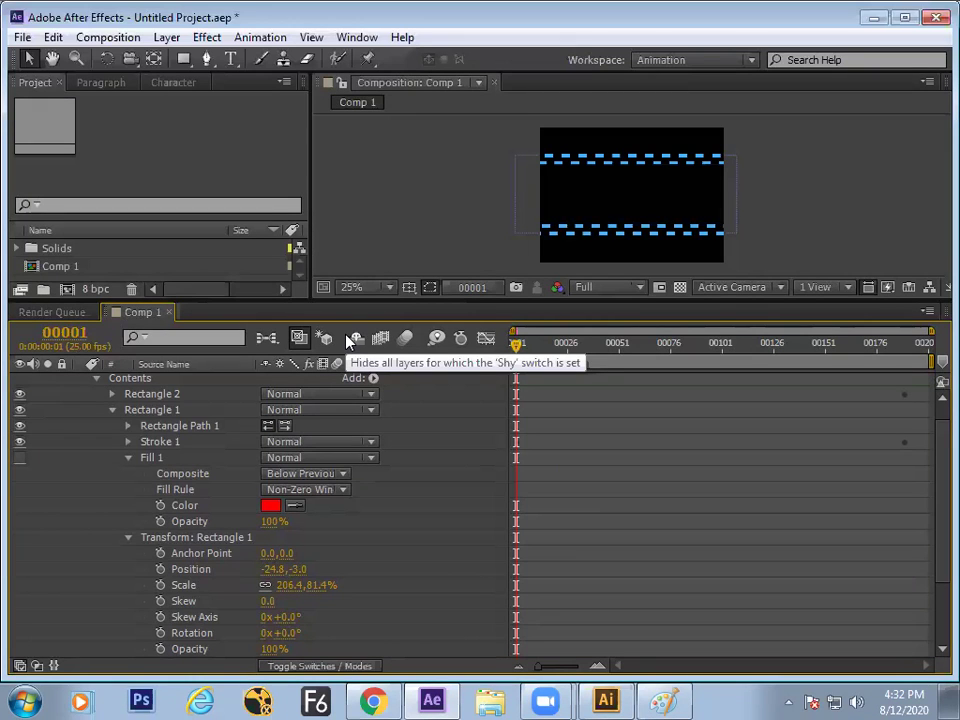
{"action": "key", "text": "space"}
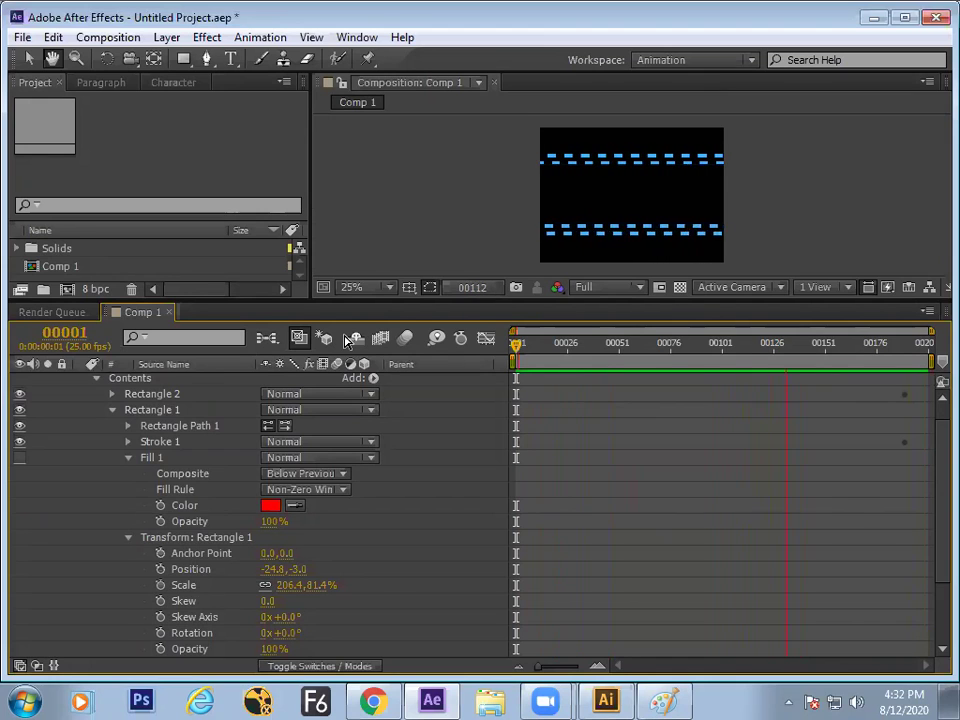
{"action": "key", "text": "space"}
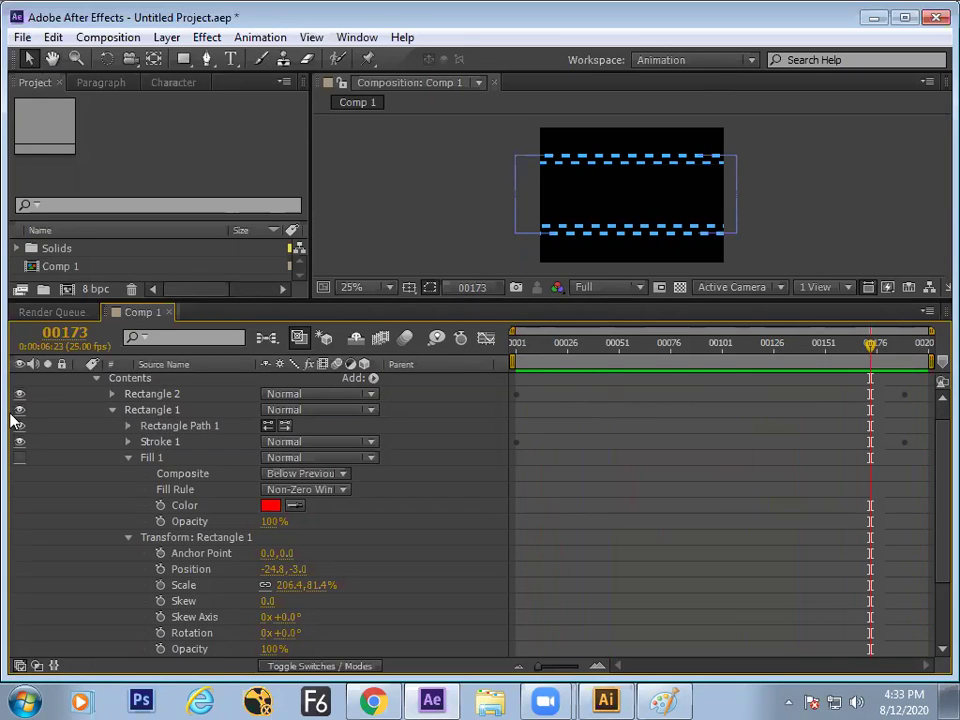
Step: Delete the Rectangle 1 group from Shape Layer 1 and select the remaining Rectangle 2 group
{"action": "left_click", "coordinate": [172, 409]}
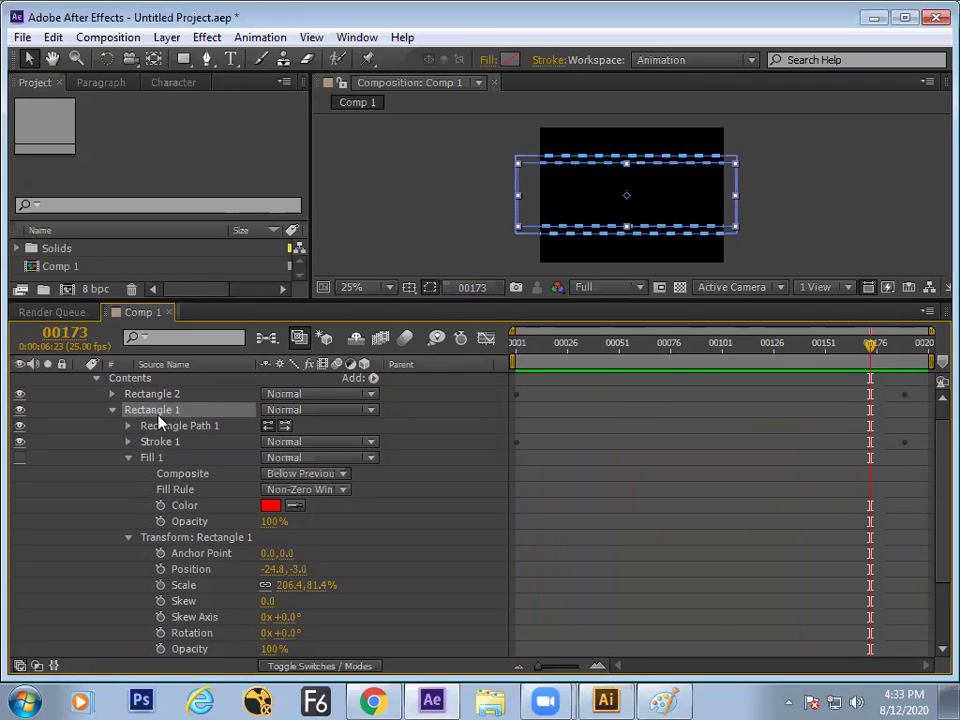
{"action": "key", "text": "Delete"}
{"action": "left_click", "coordinate": [162, 414]}
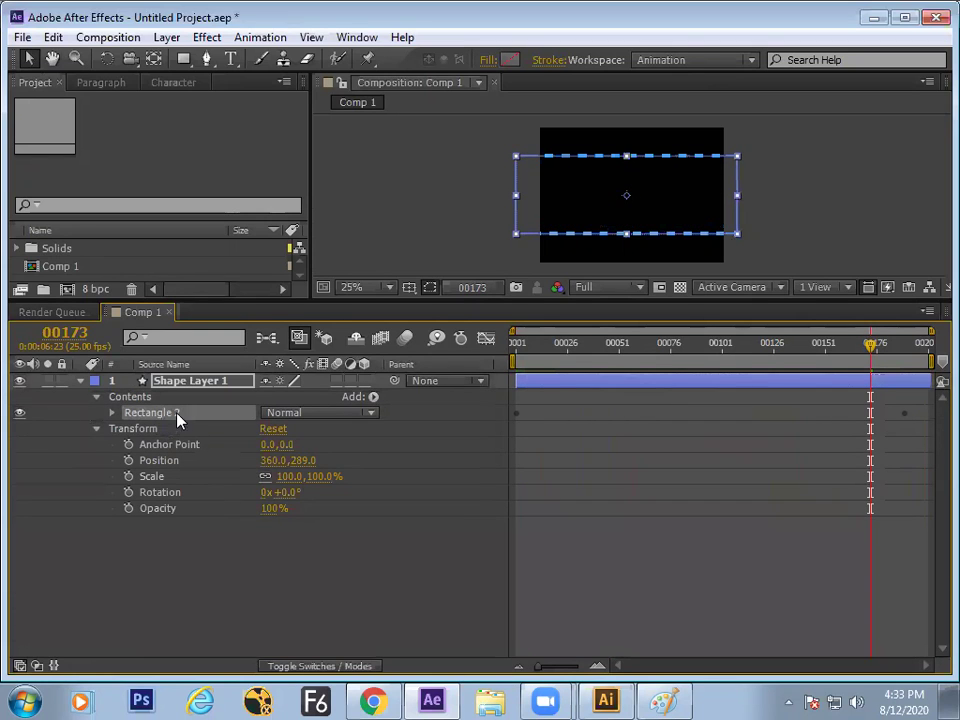
Step: Add an ellipse path to the contents of Shape Layer 1 and select it to show its outline
{"action": "left_click", "coordinate": [373, 398]}
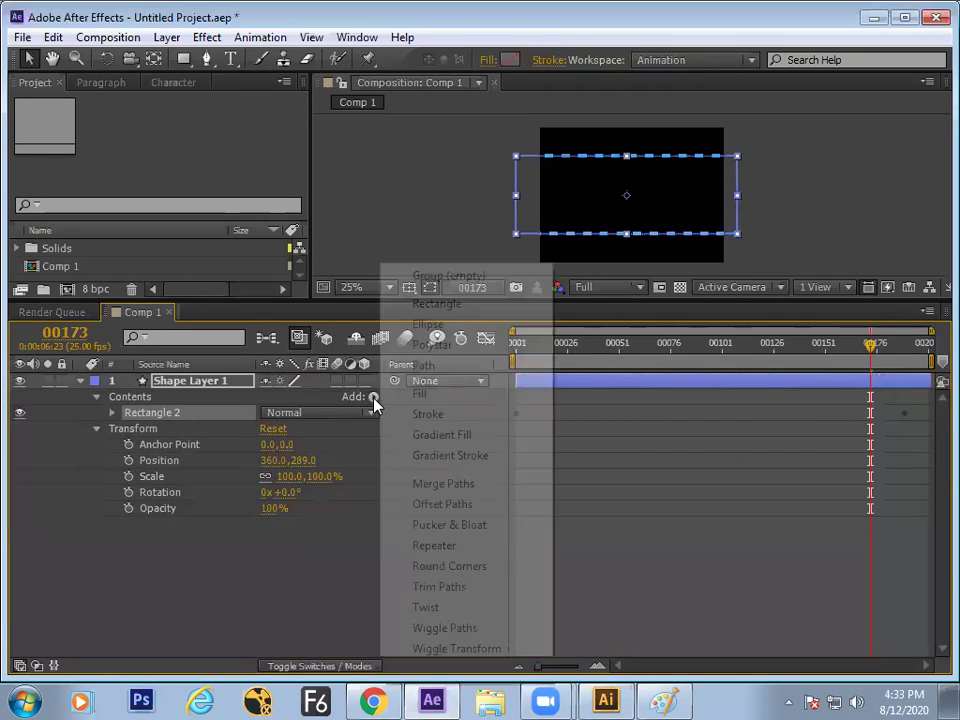
{"action": "left_click", "coordinate": [316, 404]}
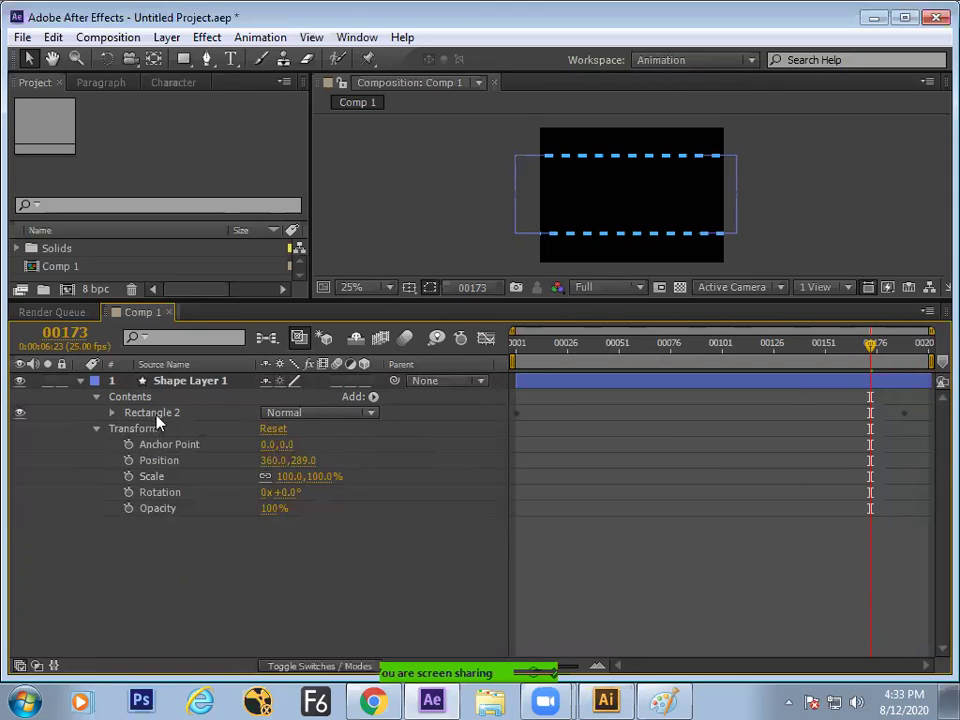
{"action": "left_click", "coordinate": [371, 397]}
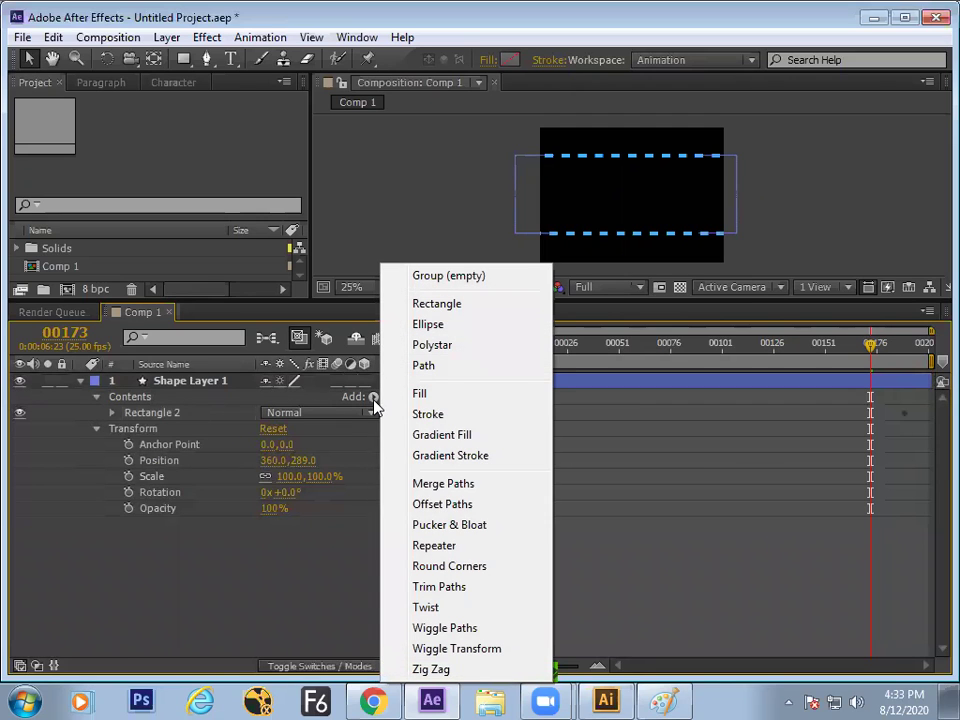
{"action": "left_click", "coordinate": [436, 324]}
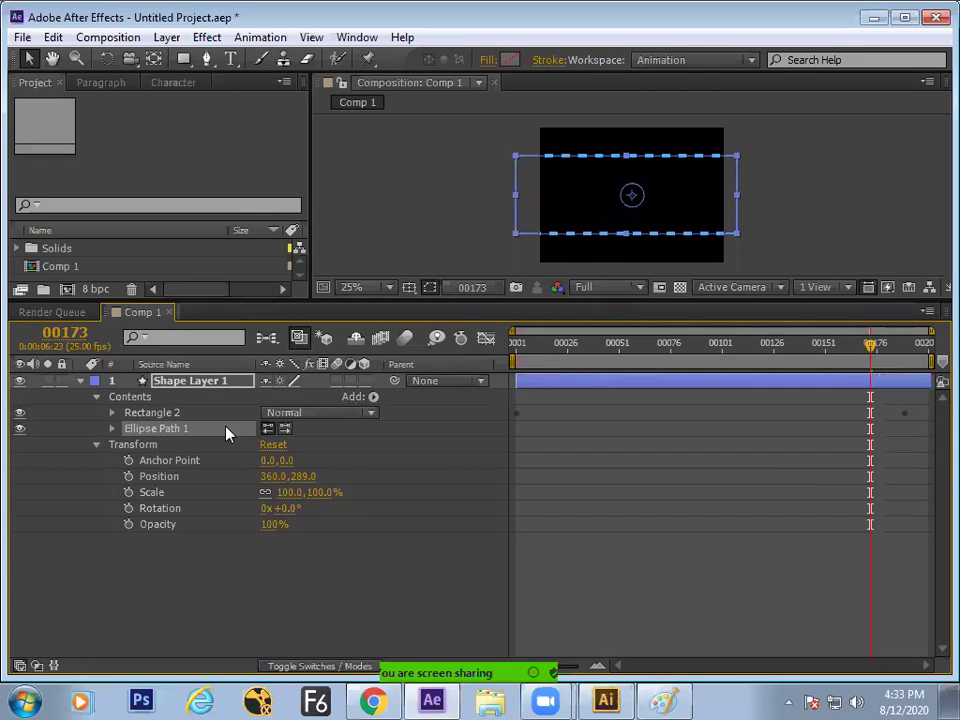
{"action": "left_click", "coordinate": [249, 544]}
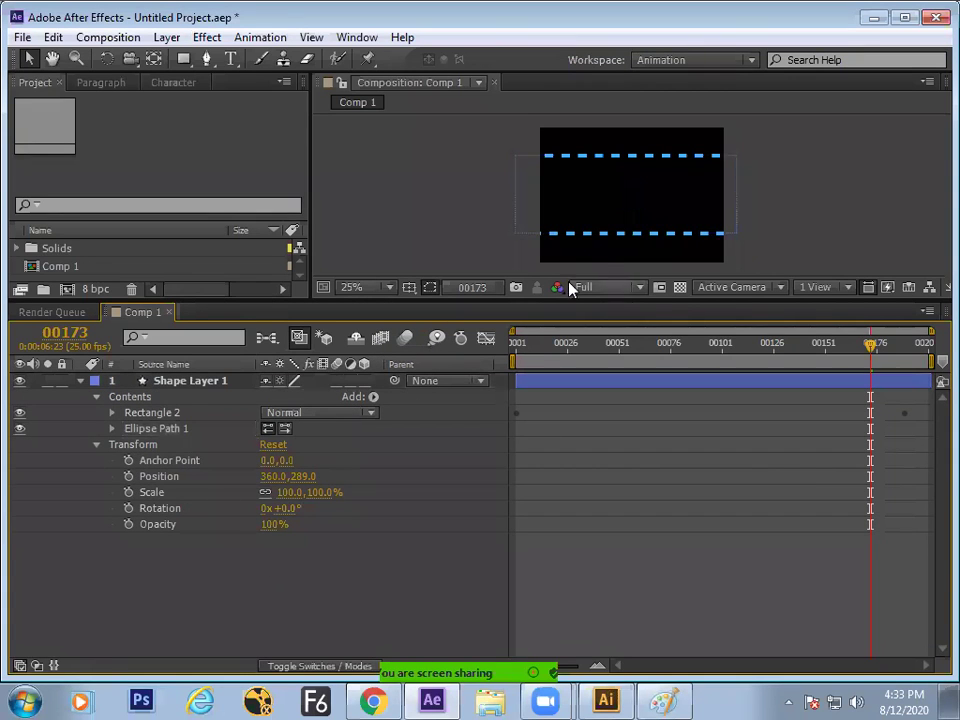
{"action": "left_click", "coordinate": [175, 437]}
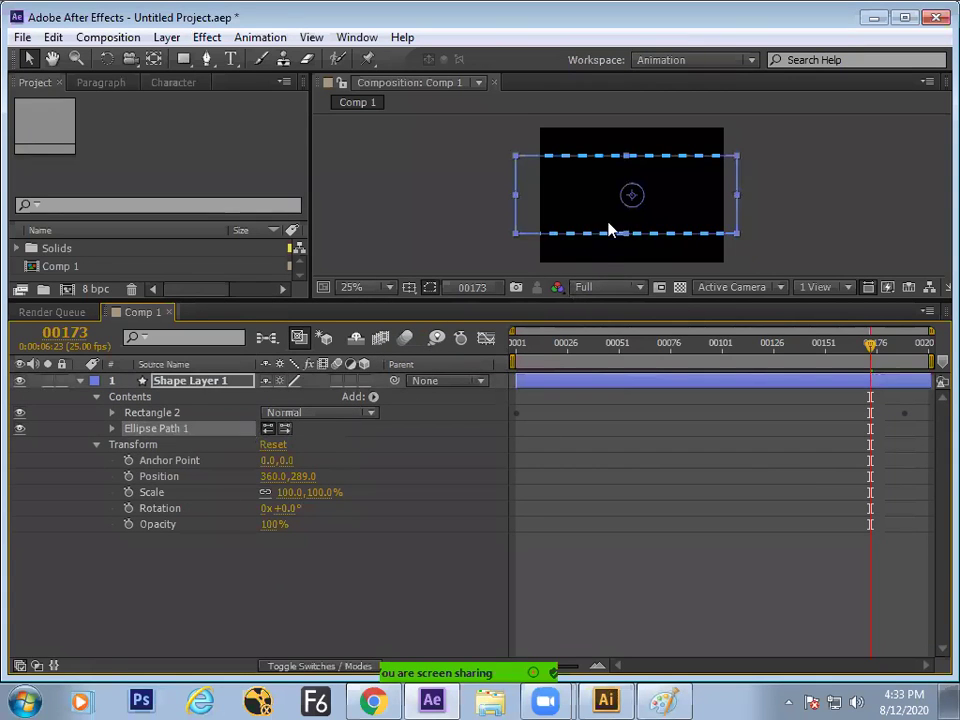
Step: Expand the ellipse path's properties and set its Size to 257.0, 257.0
{"action": "left_click", "coordinate": [113, 429]}
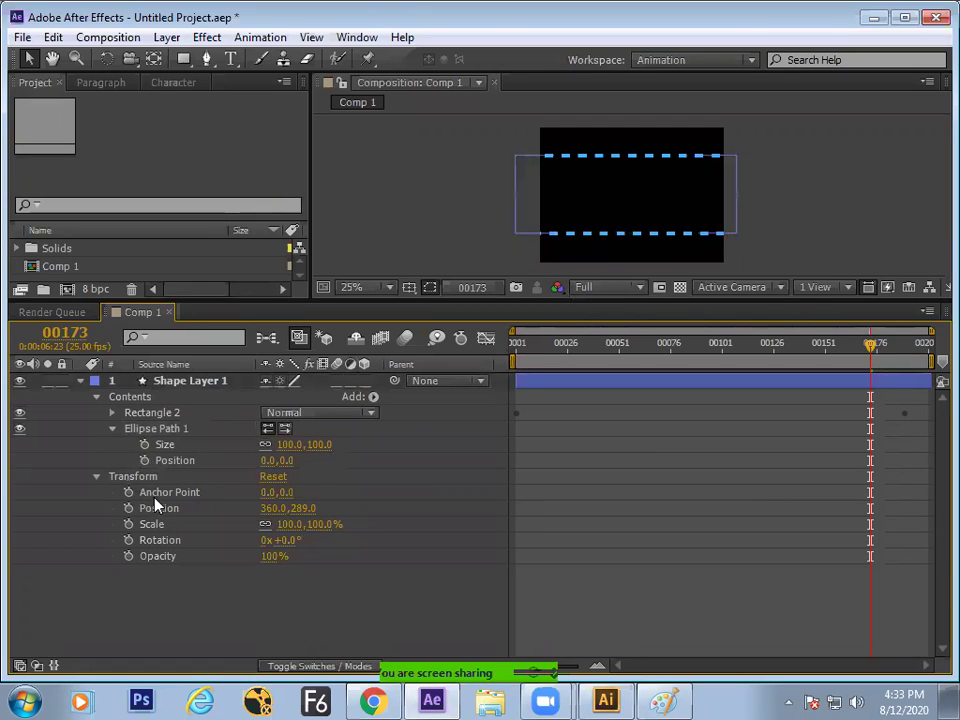
{"action": "left_click_drag", "start_coordinate": [300, 444], "coordinate": [395, 430]}
{"action": "left_click_drag", "start_coordinate": [419, 428], "coordinate": [350, 458]}
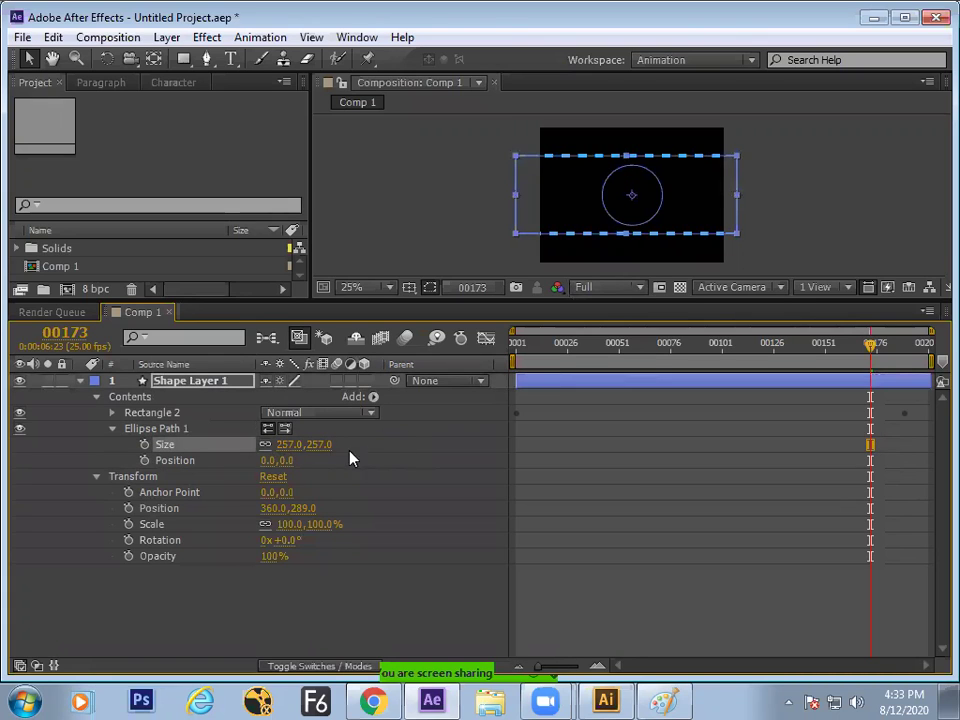
{"action": "left_click", "coordinate": [347, 611]}
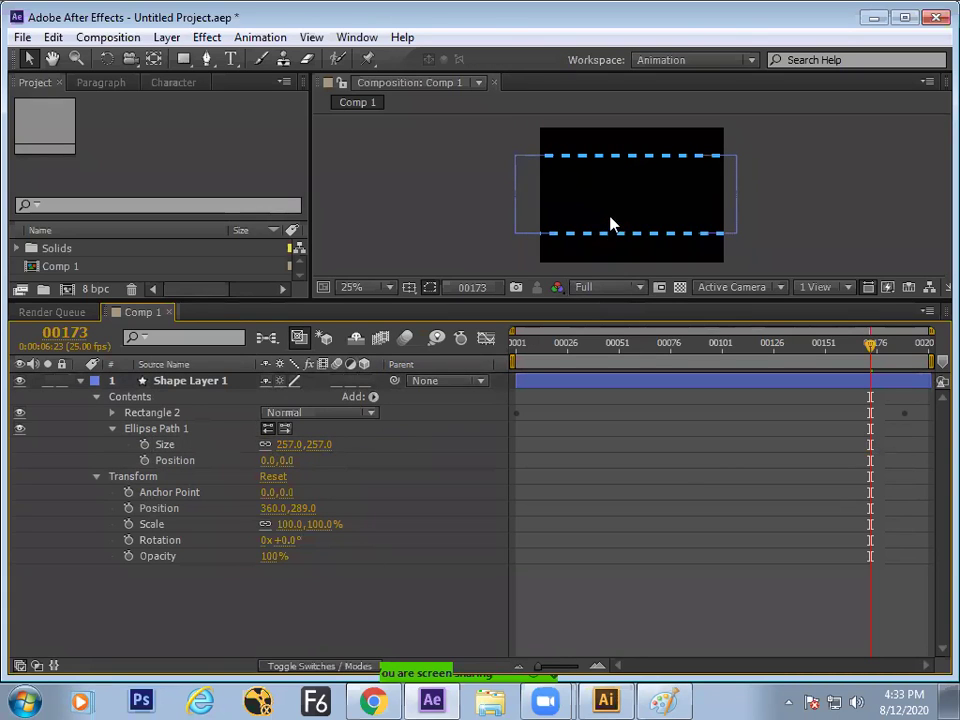
Step: Add a stroke to the layer's contents for the ellipse path, then reselect the path
{"action": "left_click", "coordinate": [168, 430]}
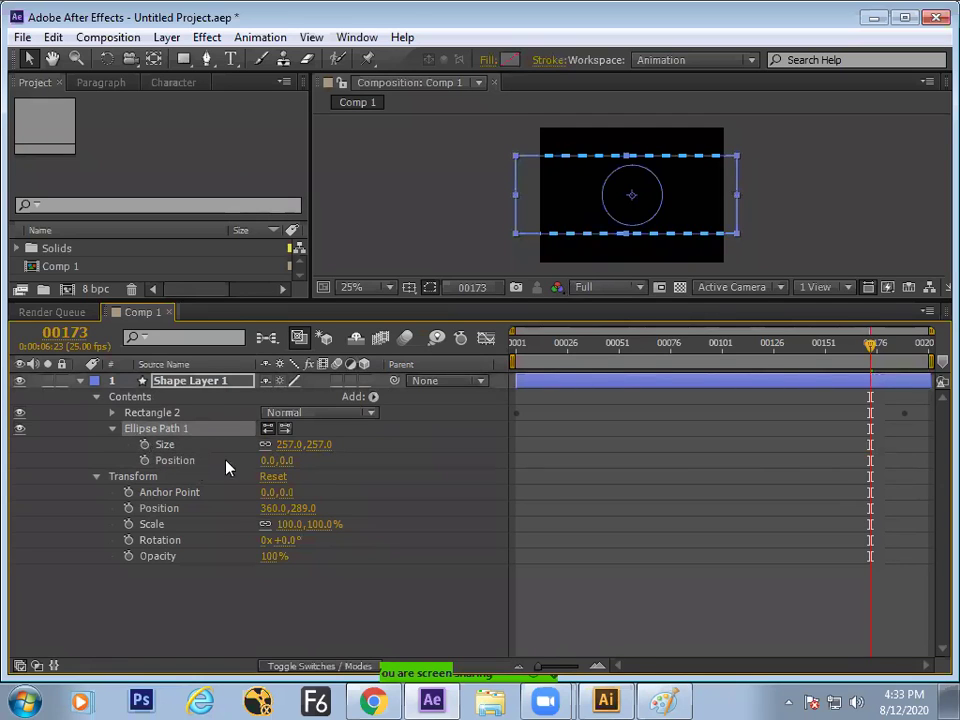
{"action": "left_click", "coordinate": [373, 397]}
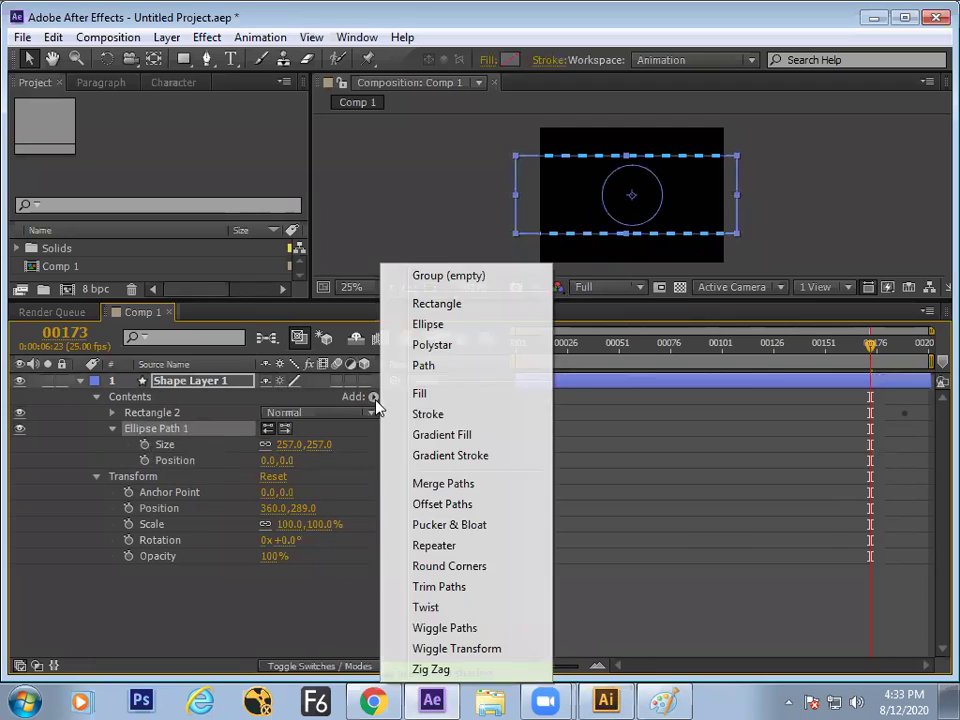
{"action": "left_click", "coordinate": [427, 418]}
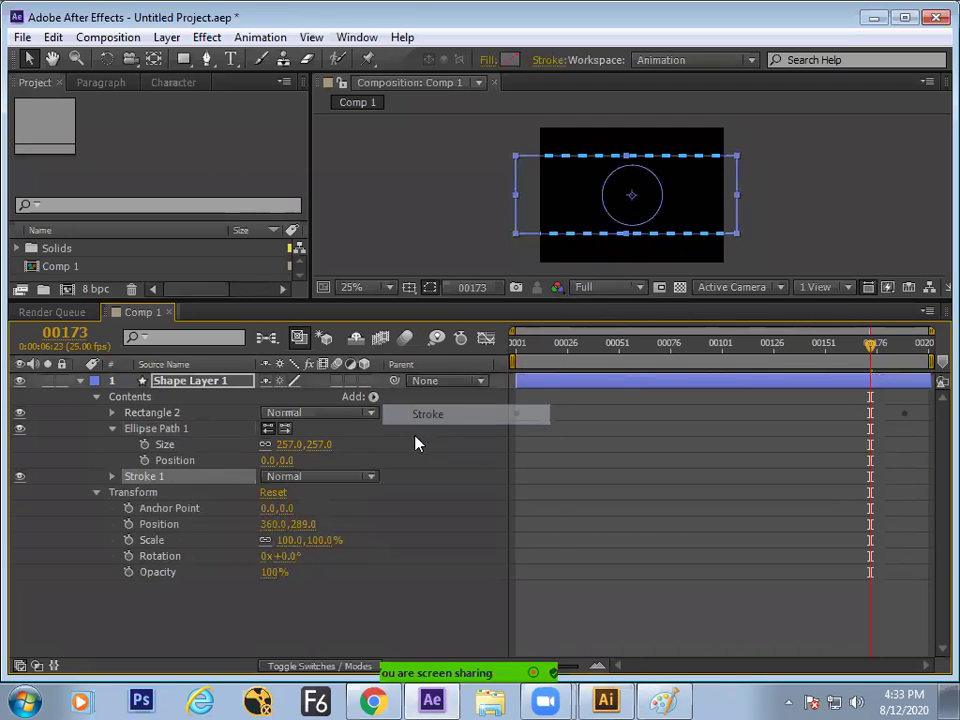
{"action": "left_click", "coordinate": [364, 604]}
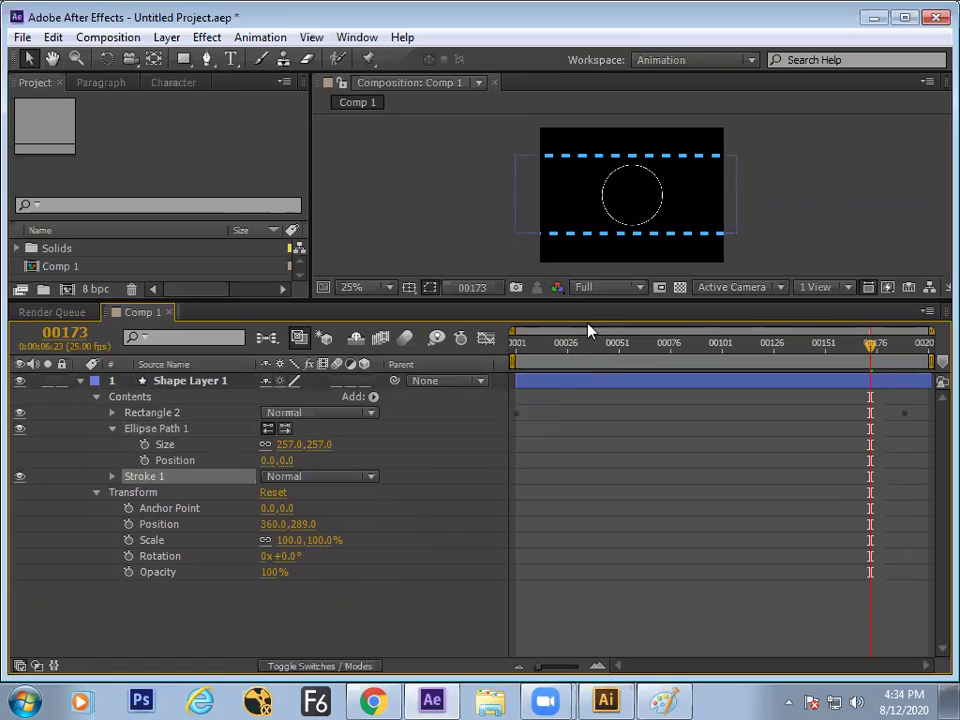
{"action": "left_click", "coordinate": [162, 428]}
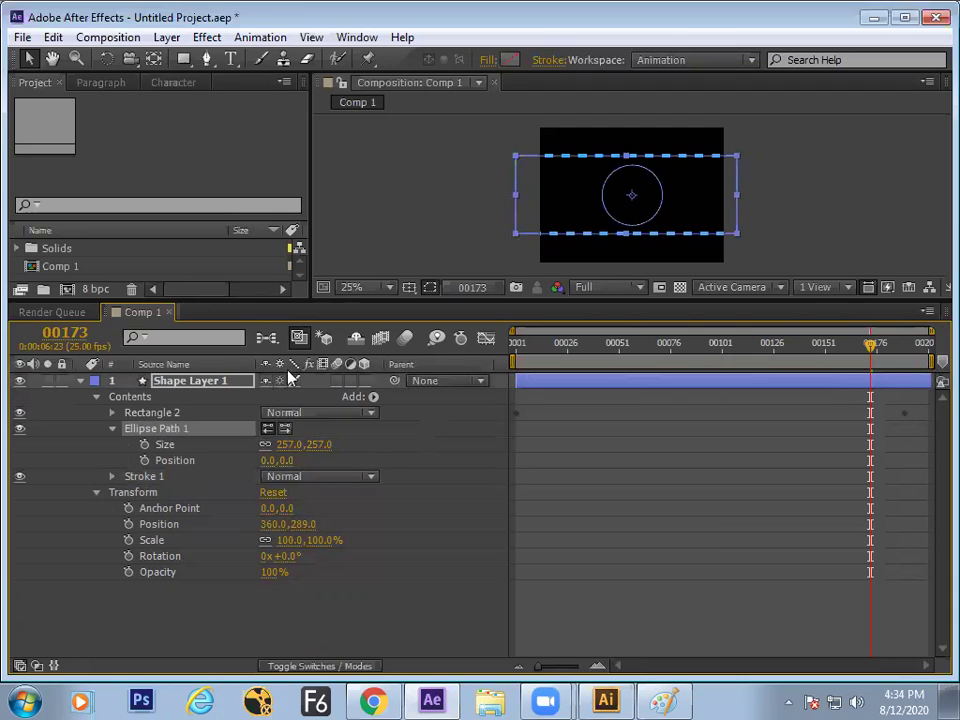
{"action": "left_click", "coordinate": [376, 397]}
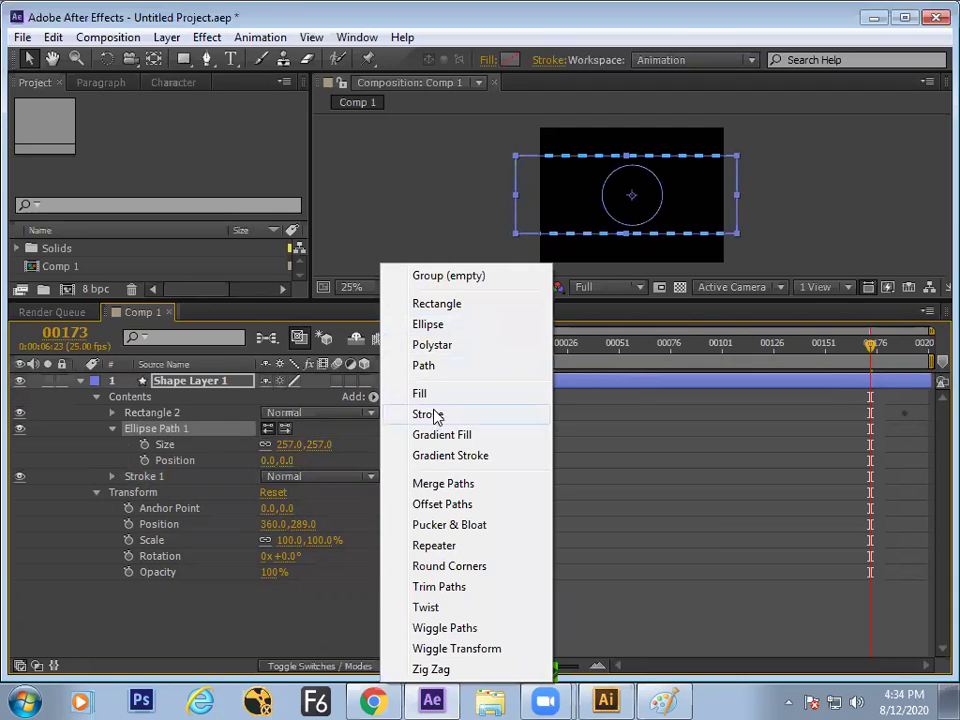
{"action": "left_click", "coordinate": [165, 574]}
{"action": "left_click", "coordinate": [356, 585]}
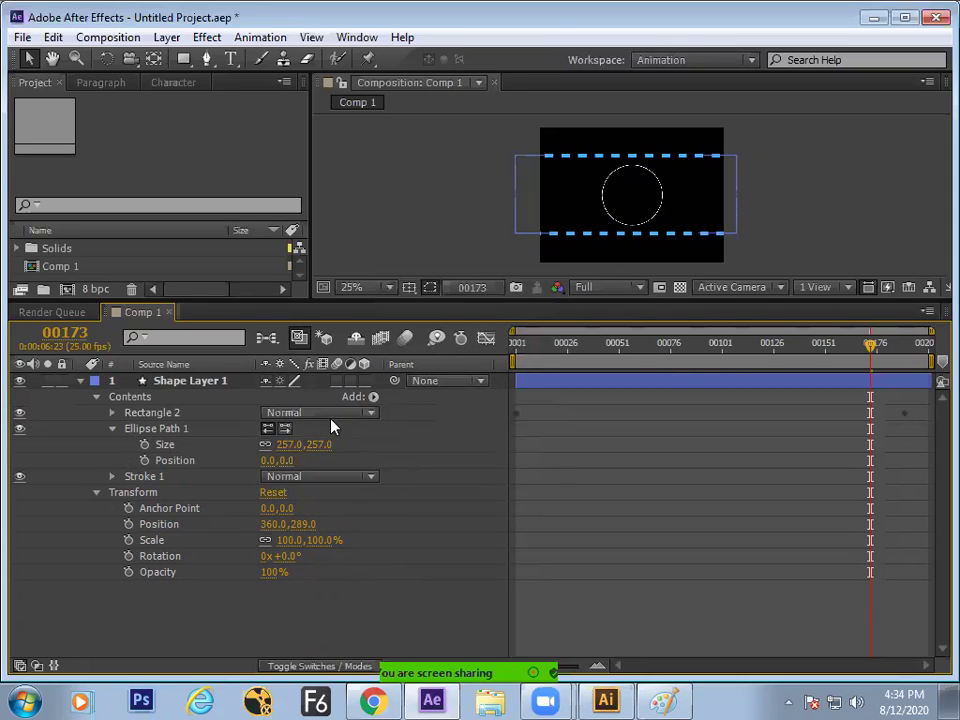
Step: Return to the first frame, expand Stroke 1, and set its Stroke Width to 12.0
{"action": "left_click_drag", "start_coordinate": [527, 345], "coordinate": [516, 345]}
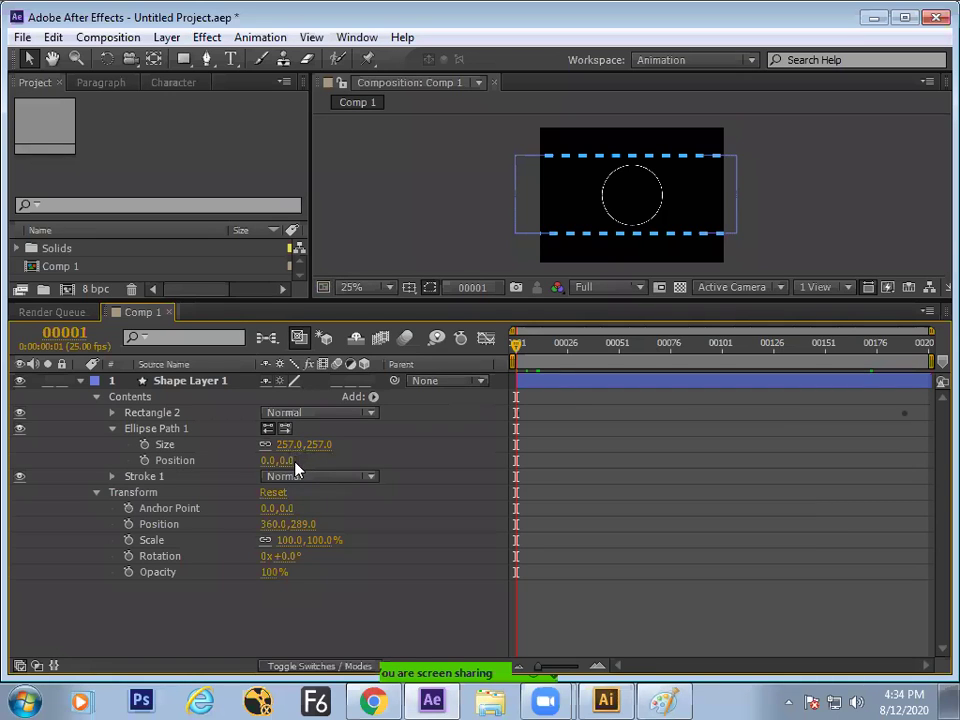
{"action": "left_click", "coordinate": [112, 477]}
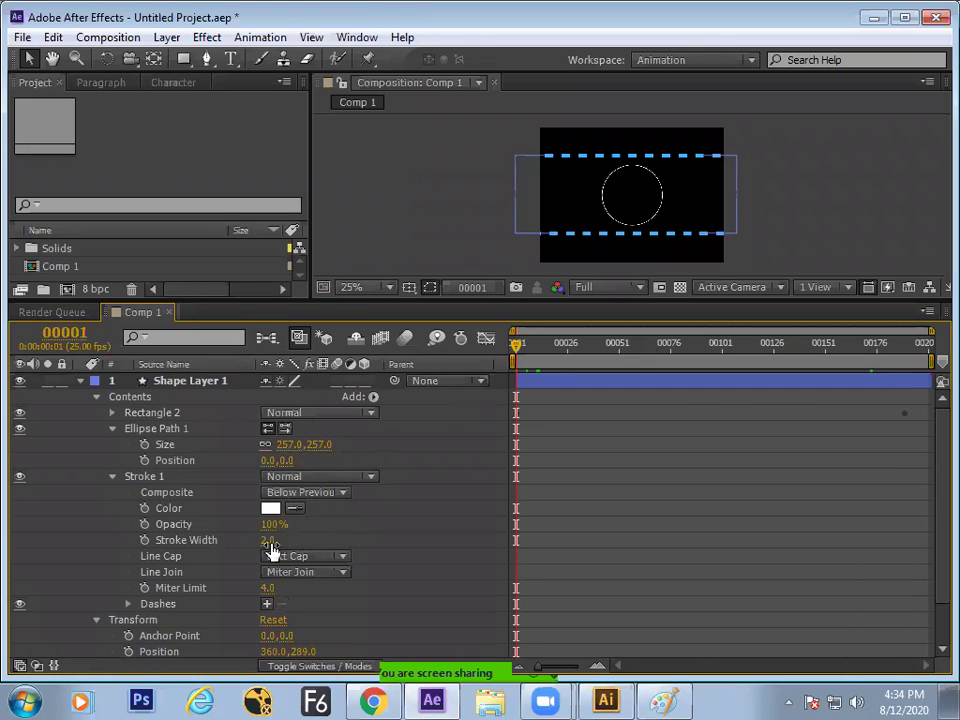
{"action": "mouse_move", "coordinate": [269, 549]}
{"action": "left_mouse_down"}
{"action": "mouse_move", "coordinate": [285, 541]}
{"action": "mouse_move", "coordinate": [268, 540]}
{"action": "left_mouse_up"}
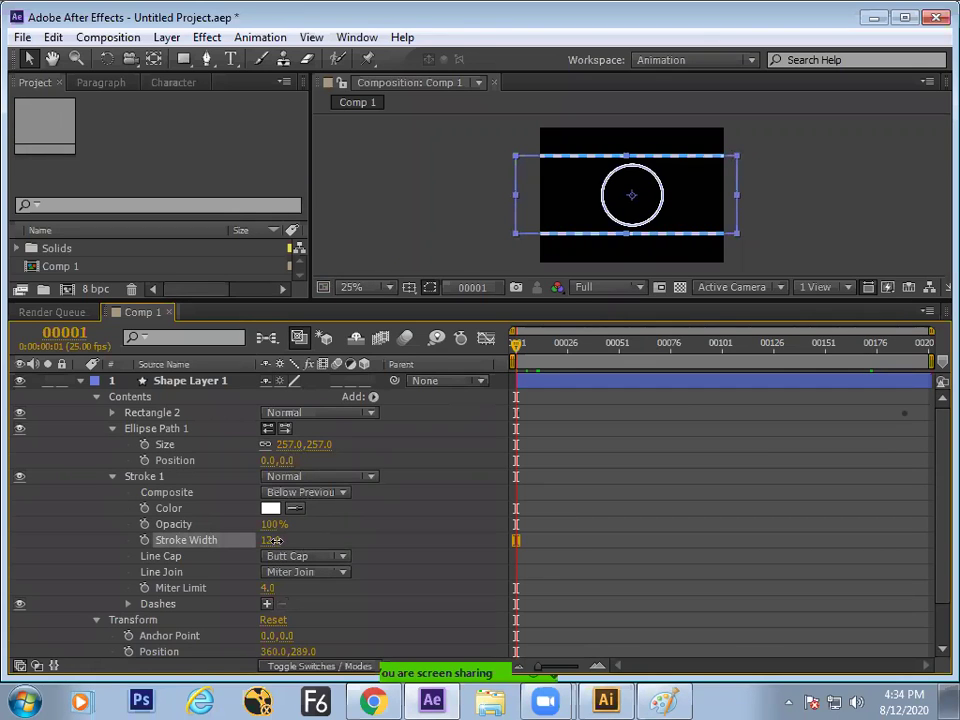
{"action": "left_click", "coordinate": [591, 416]}
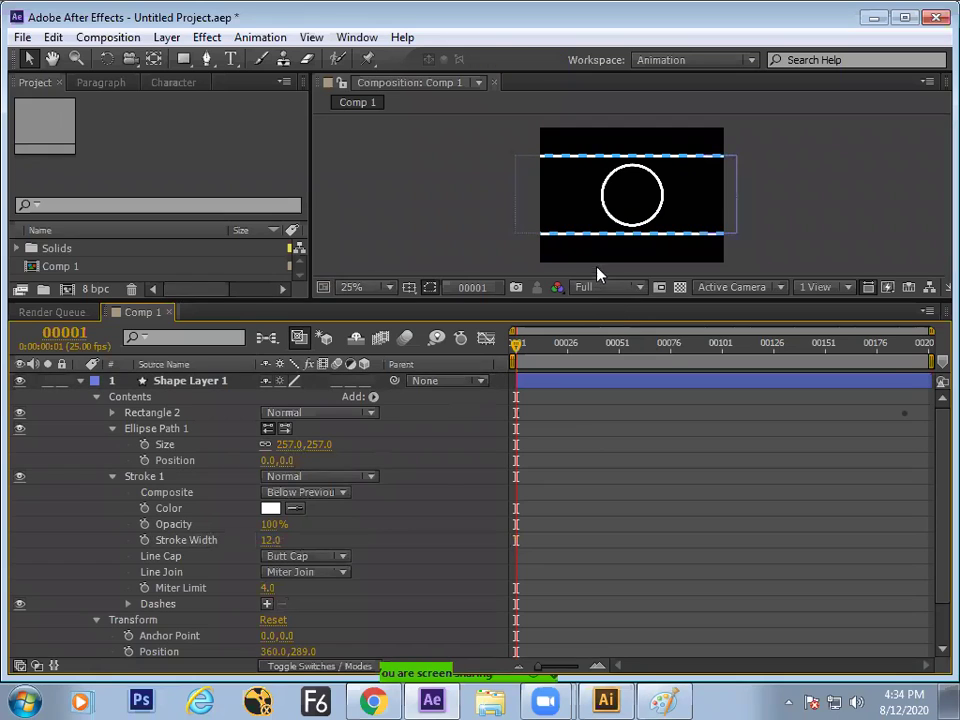
Step: Delete the ellipse path from Shape Layer 1's contents and select the remaining stroke
{"action": "left_click", "coordinate": [148, 478]}
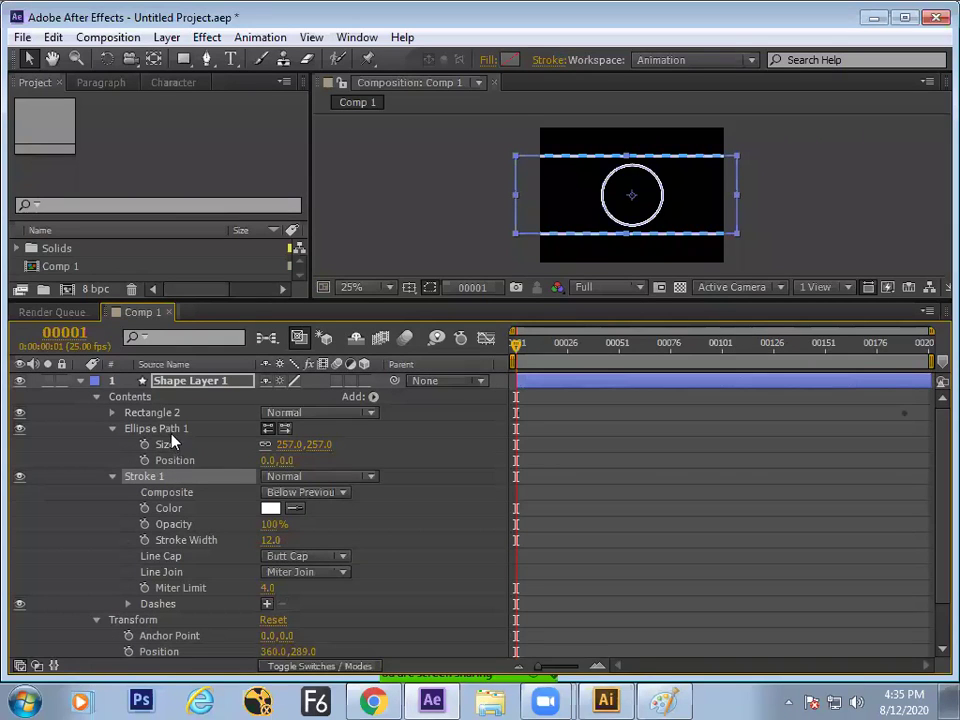
{"action": "left_click", "coordinate": [170, 430]}
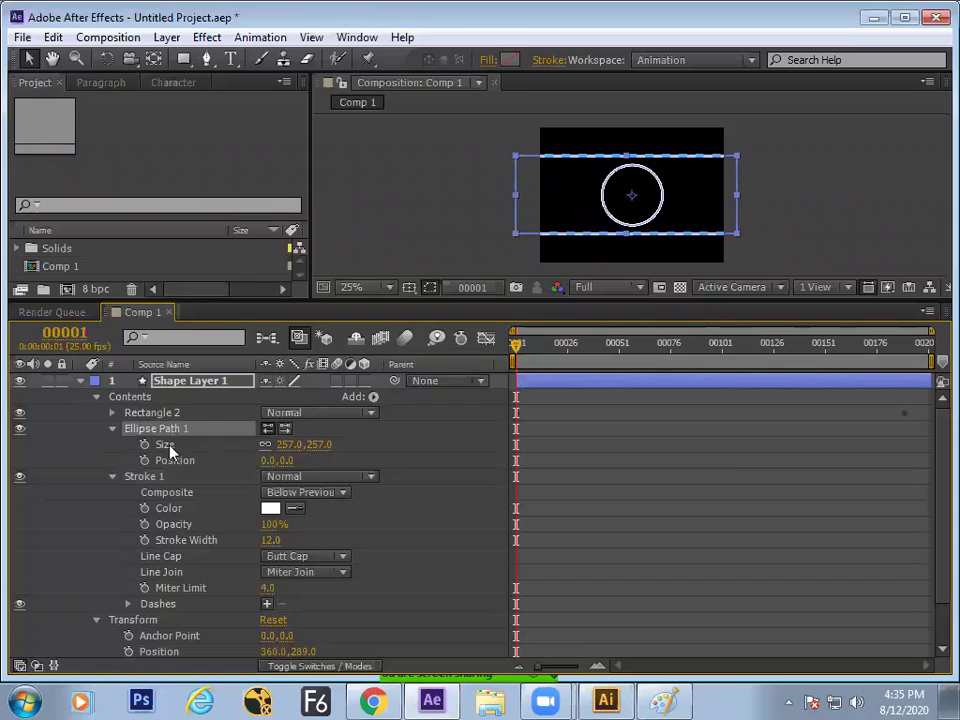
{"action": "left_click", "coordinate": [373, 398]}
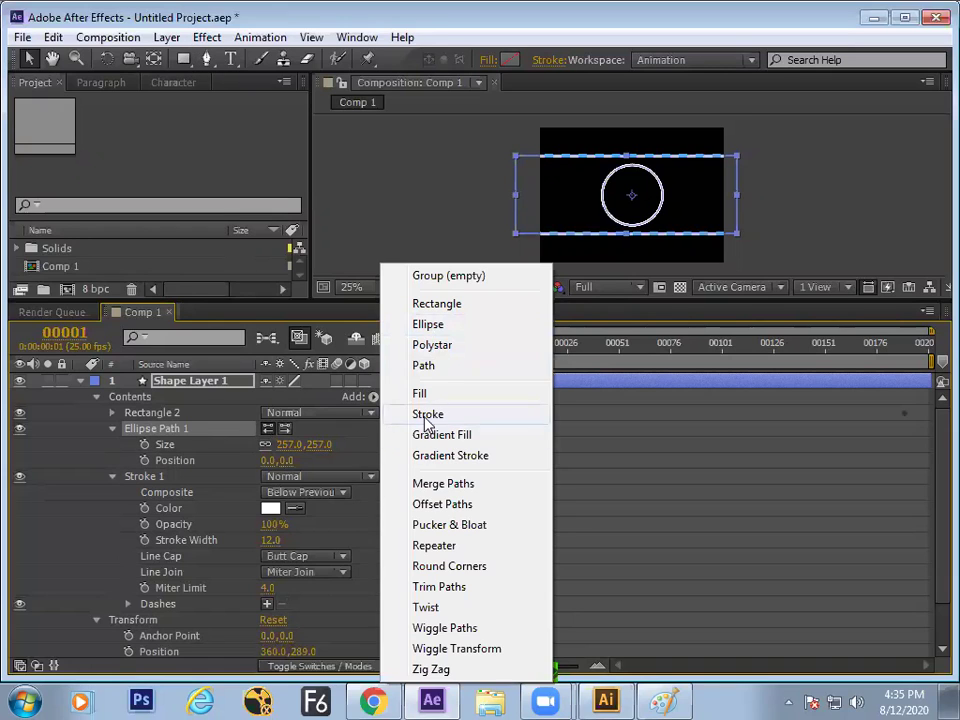
{"action": "left_click", "coordinate": [183, 428]}
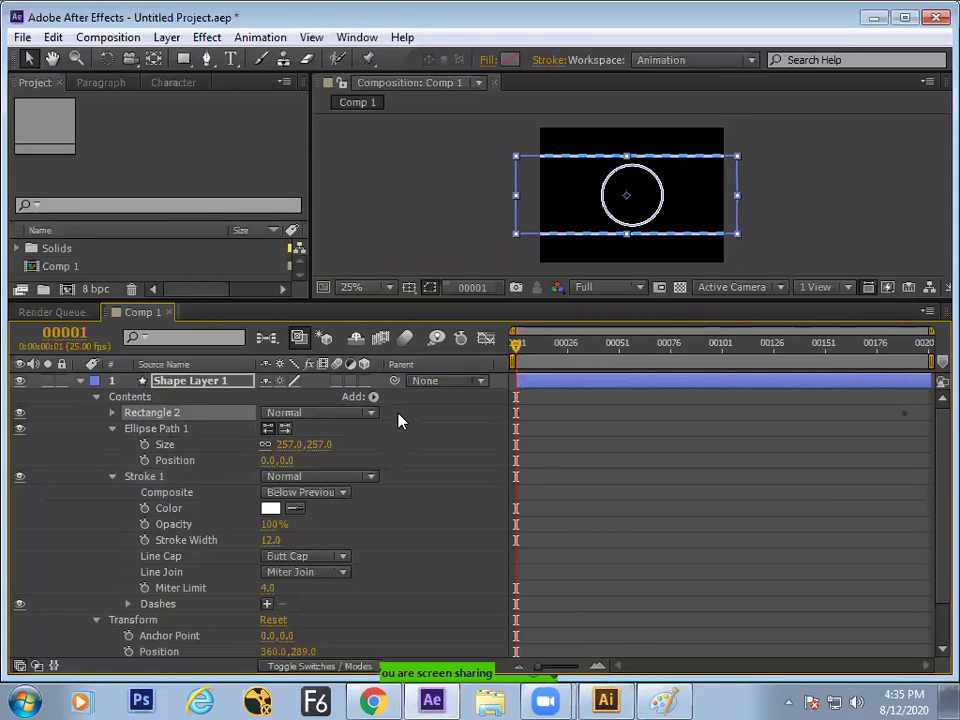
{"action": "left_click", "coordinate": [166, 433]}
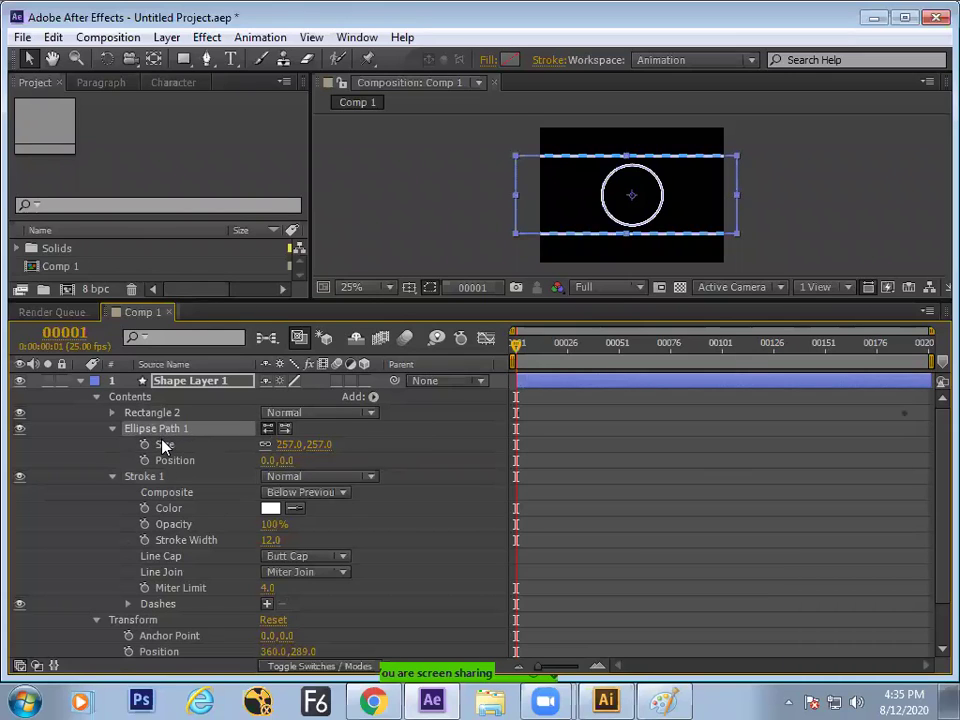
{"action": "key", "text": "Delete"}
{"action": "left_click", "coordinate": [155, 431]}
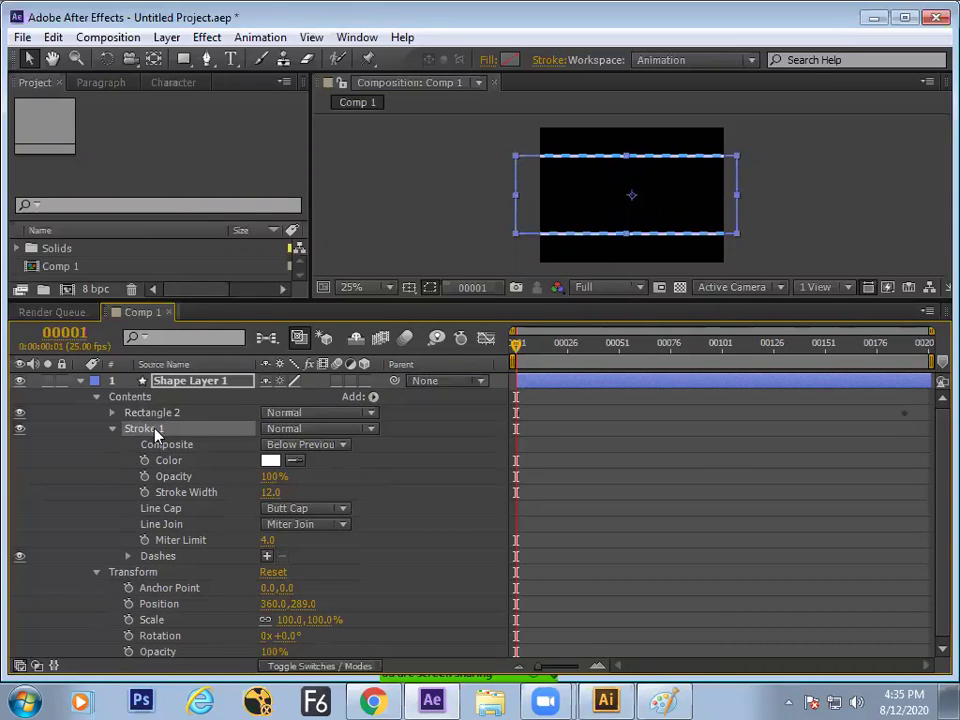
Step: Set Stroke 1's width to 48.0 and preview it over the dashed rectangle
{"action": "left_click", "coordinate": [418, 482]}
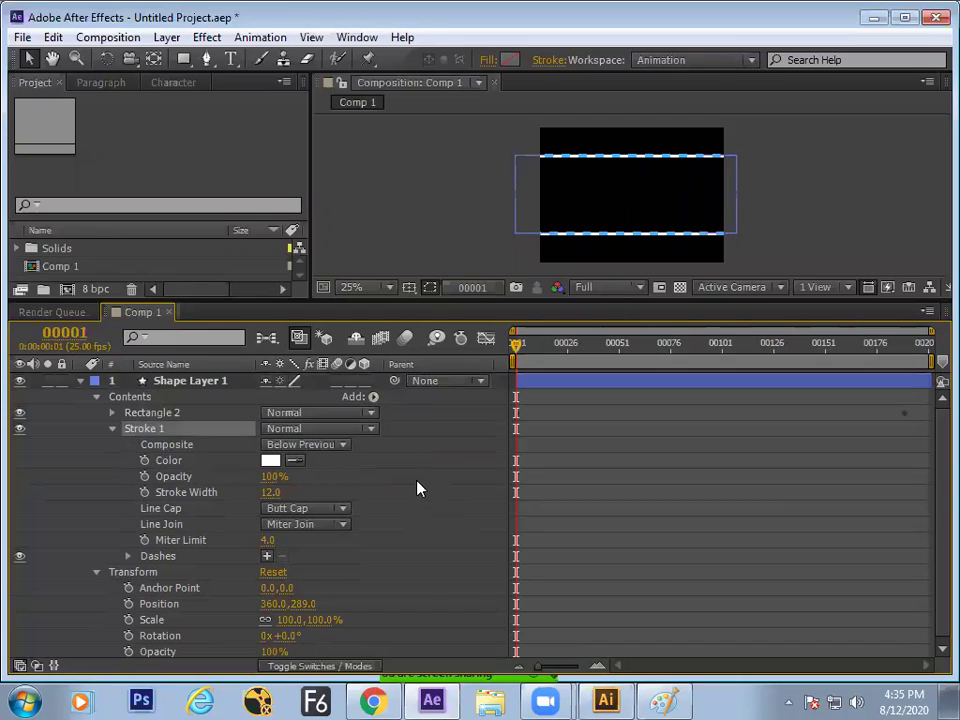
{"action": "left_click", "coordinate": [405, 465]}
{"action": "mouse_move", "coordinate": [286, 491]}
{"action": "left_mouse_down"}
{"action": "mouse_move", "coordinate": [274, 495]}
{"action": "mouse_move", "coordinate": [287, 484]}
{"action": "mouse_move", "coordinate": [439, 508]}
{"action": "left_mouse_up"}
{"action": "left_click", "coordinate": [487, 494]}
{"action": "key", "text": "KP_0"}
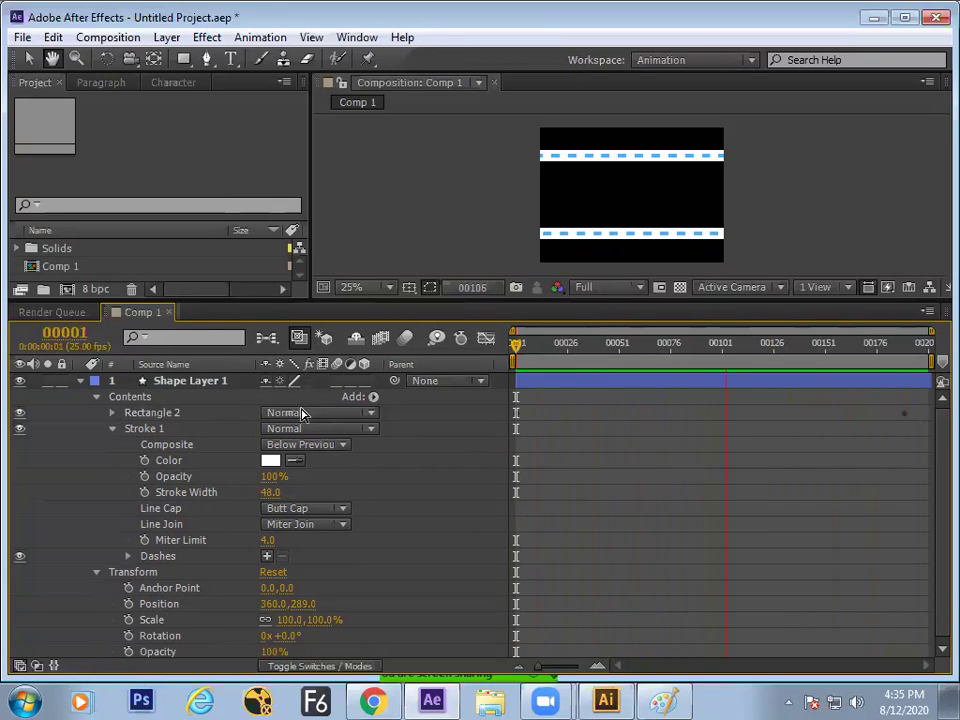
{"action": "key", "text": "space"}
Step: Delete Stroke 1 from Shape Layer 1's contents and return to the first frame
{"action": "left_click", "coordinate": [373, 397]}
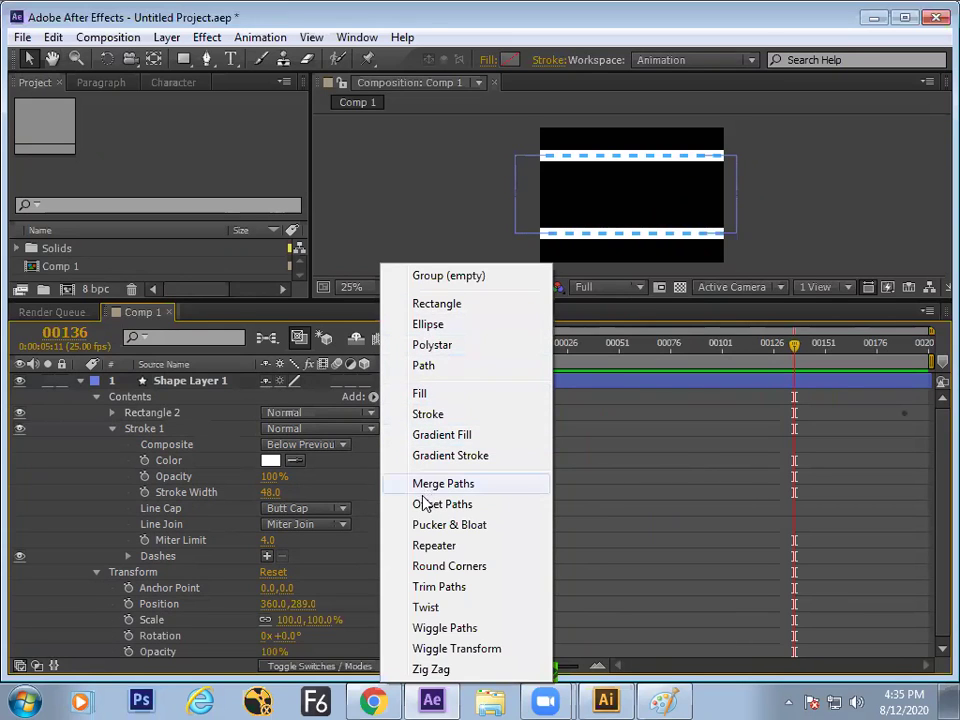
{"action": "left_click", "coordinate": [154, 432]}
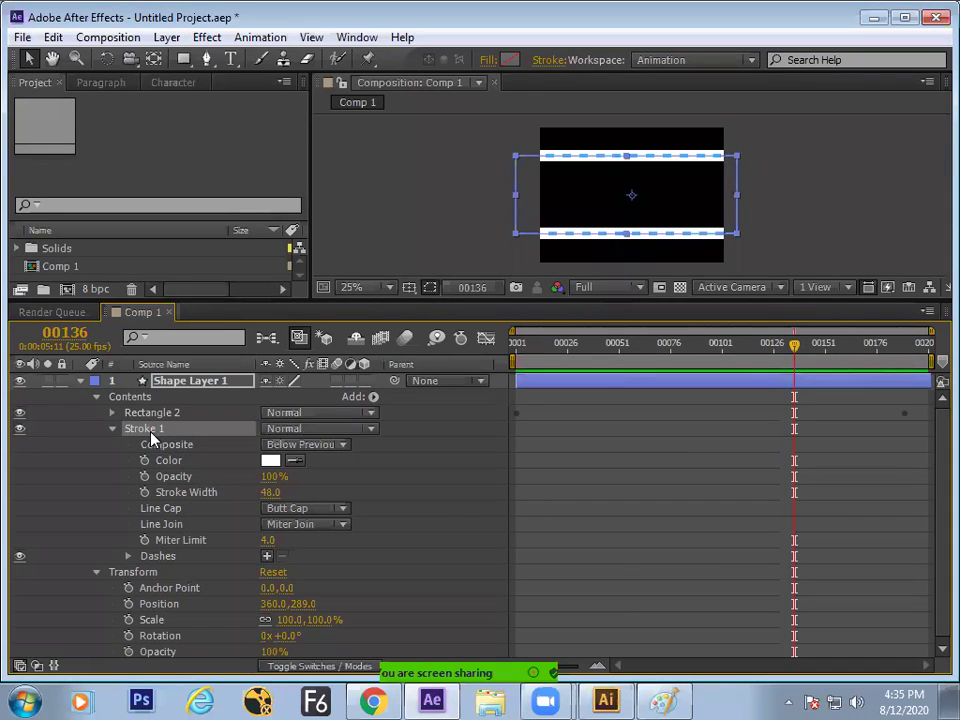
{"action": "key", "text": "Delete"}
{"action": "key", "text": "Home"}
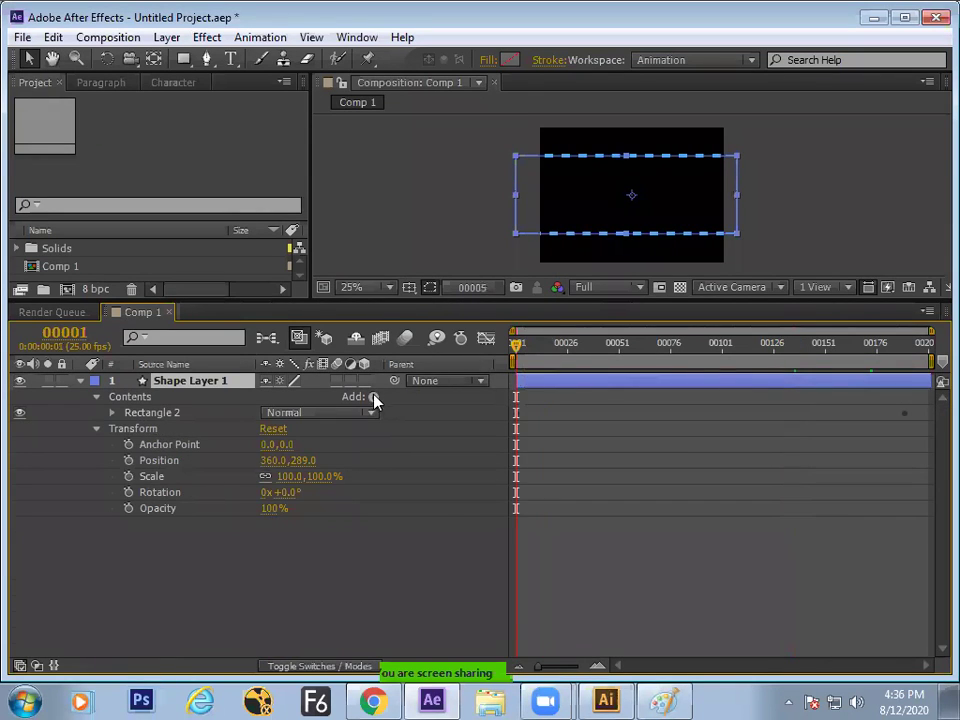
Step: Add a Repeater to Shape Layer 1's contents and expand its properties and its transform group
{"action": "left_click", "coordinate": [373, 396]}
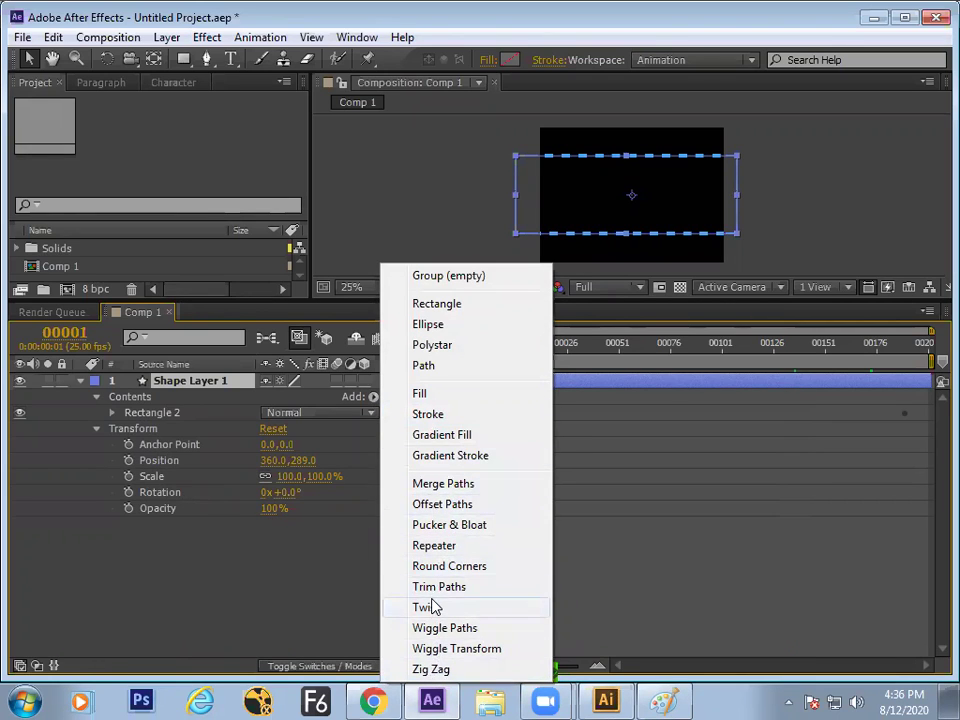
{"action": "left_click", "coordinate": [429, 549]}
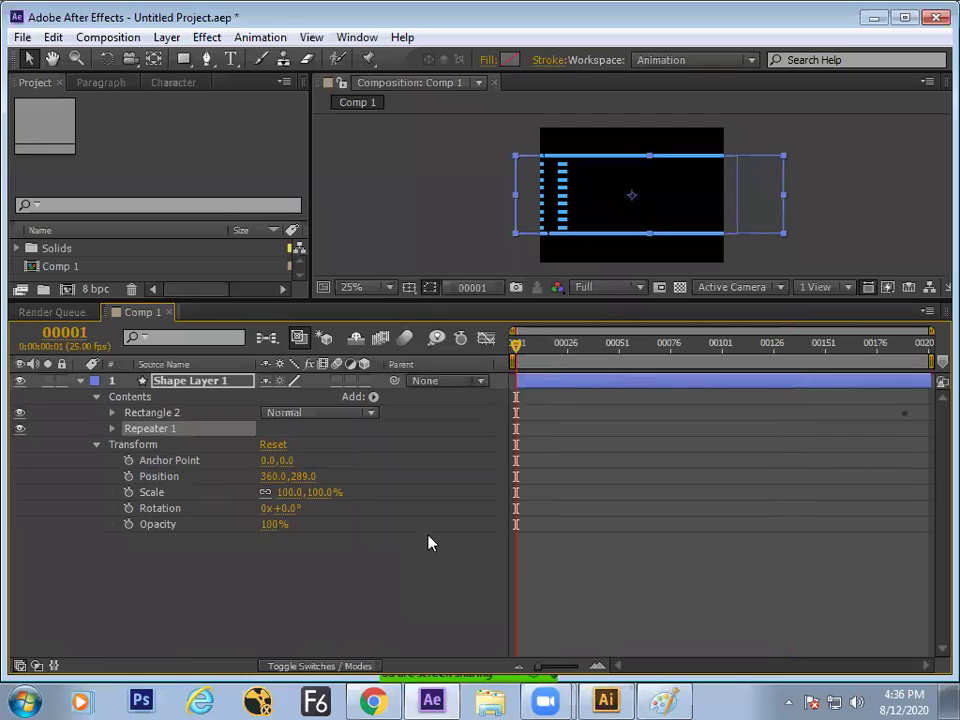
{"action": "left_click", "coordinate": [112, 428]}
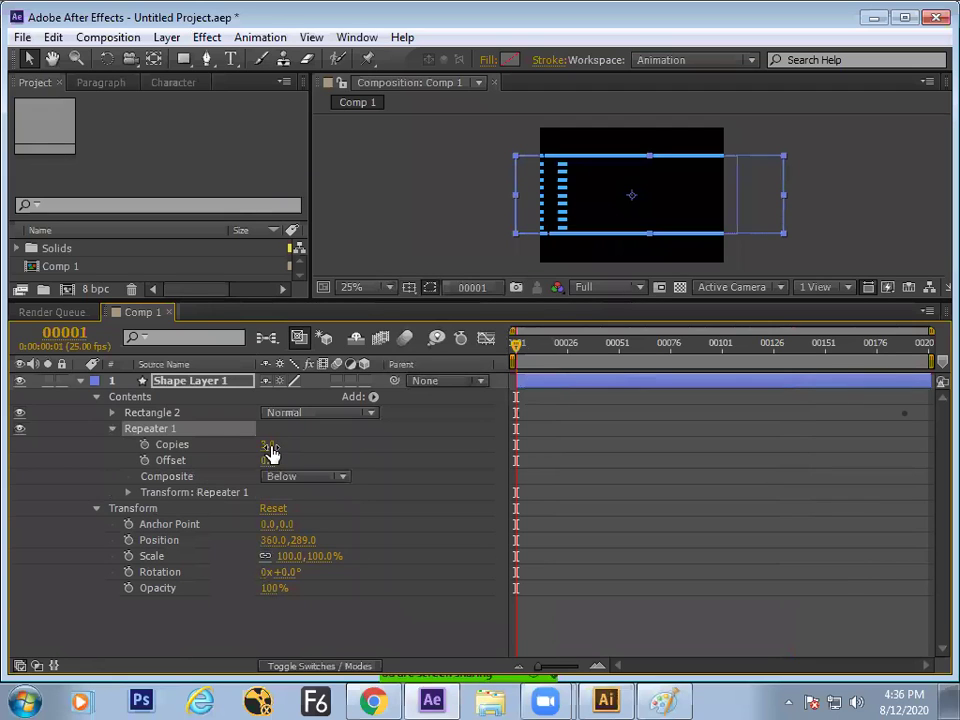
{"action": "left_click", "coordinate": [130, 493]}
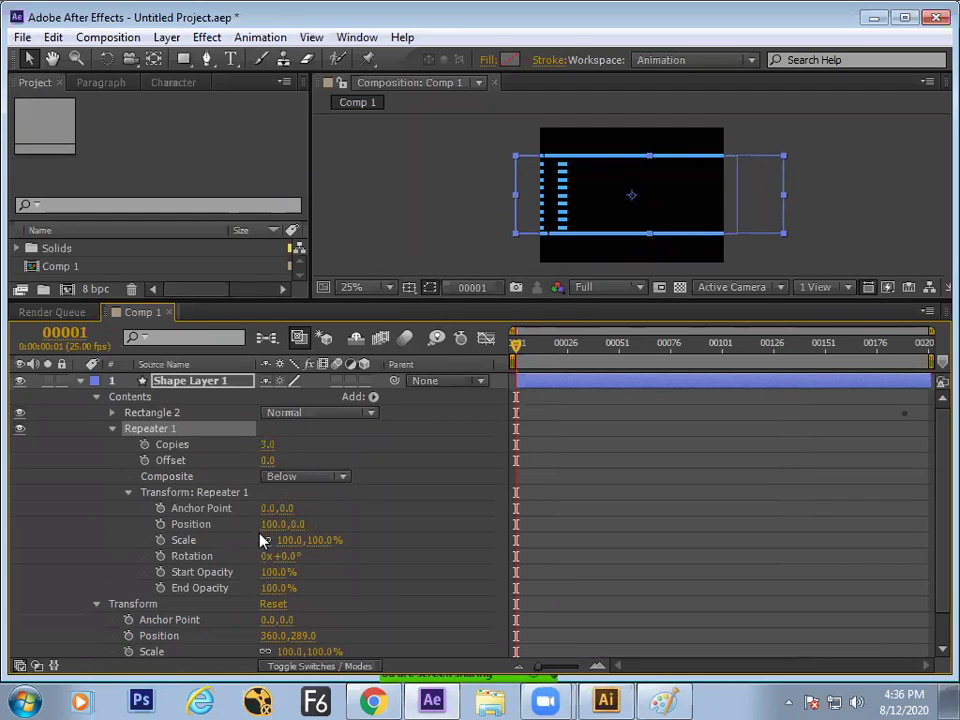
Step: Set the repeater's transform Scale to 75.0% and its Position to -6.0, 0.0, and preview the result
{"action": "left_click_drag", "start_coordinate": [290, 547], "coordinate": [279, 541]}
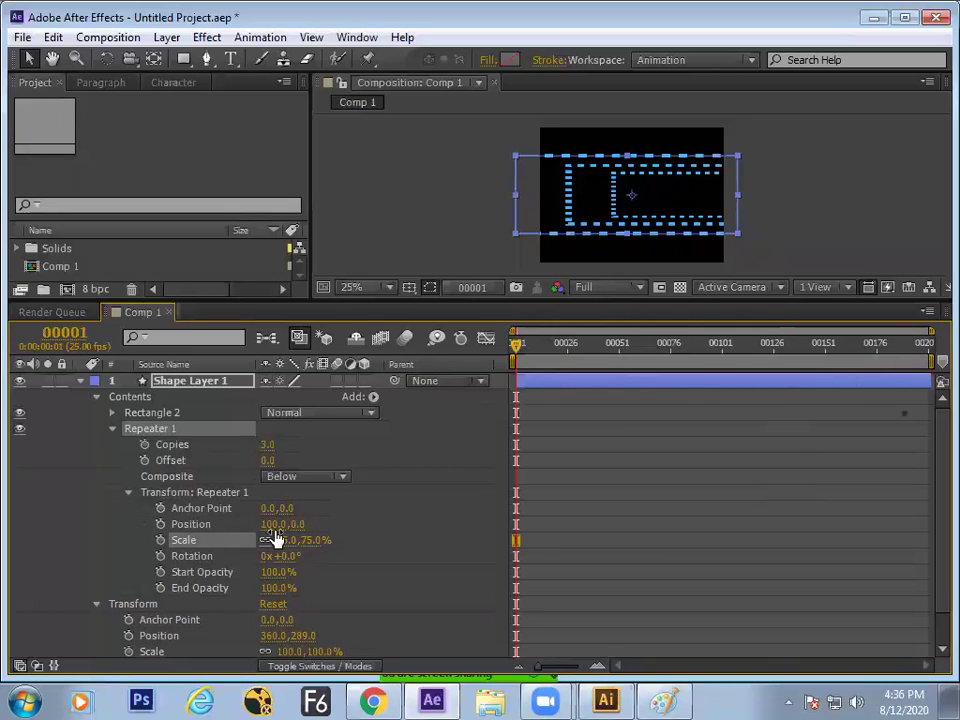
{"action": "left_click", "coordinate": [160, 524]}
{"action": "left_click_drag", "start_coordinate": [270, 524], "coordinate": [186, 537]}
{"action": "left_click", "coordinate": [532, 346]}
{"action": "key", "text": "space"}
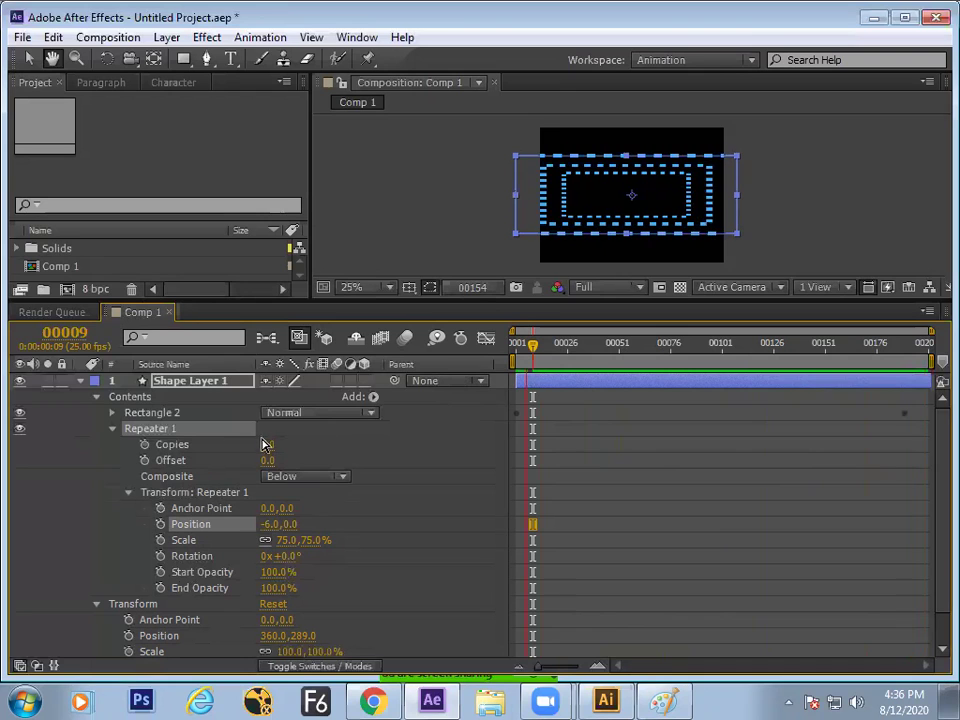
Step: Set the repeater's Copies to 20.0 and step the timeline back to frame 00001
{"action": "left_click_drag", "start_coordinate": [266, 450], "coordinate": [293, 459]}
{"action": "key", "text": "Page_Up"}
{"action": "key", "text": "Page_Up"}
{"action": "key", "text": "Page_Up"}
{"action": "key", "text": "Page_Up"}
{"action": "key", "text": "Page_Up"}
{"action": "key", "text": "Page_Up"}
{"action": "key", "text": "Page_Up"}
{"action": "key", "text": "Page_Up"}
{"action": "key", "text": "Page_Up"}
{"action": "key", "text": "Page_Up"}
{"action": "key", "text": "Page_Up"}
{"action": "key", "text": "Page_Up"}
{"action": "key", "text": "Page_Up"}
{"action": "key", "text": "Page_Up"}
{"action": "key", "text": "Page_Up"}
{"action": "key", "text": "Page_Up"}
{"action": "key", "text": "Page_Up"}
{"action": "key", "text": "Page_Up"}
{"action": "key", "text": "Page_Up"}
{"action": "key", "text": "Page_Up"}
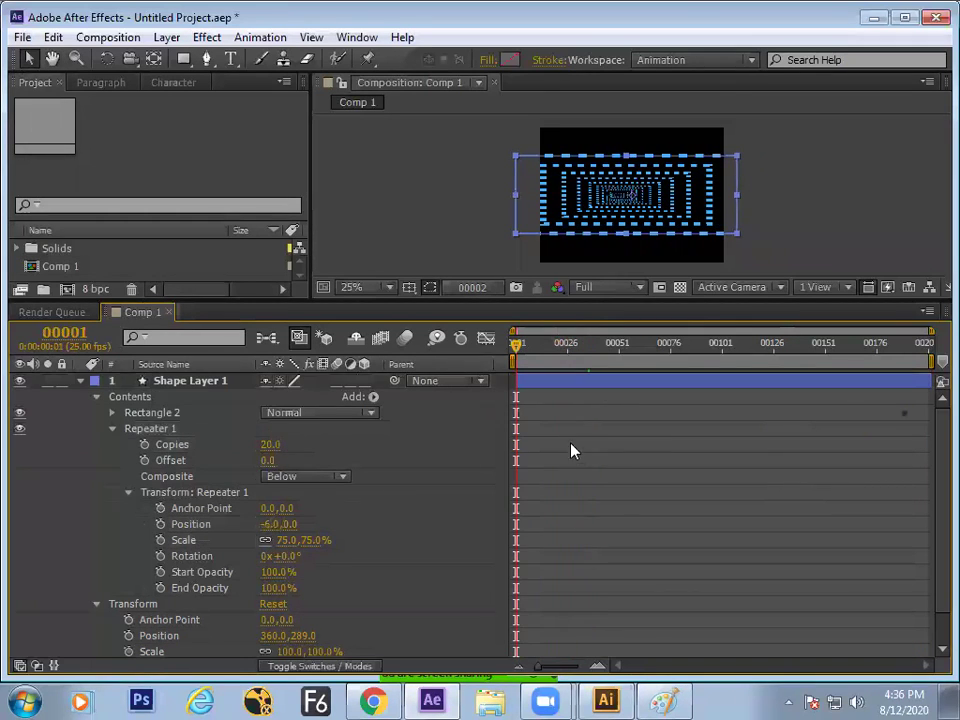
Step: Preview the repeated dashed rectangles, also in the maximized composition view at 100% zoom, and restore the workspace layout
{"action": "left_click", "coordinate": [573, 451]}
{"action": "key", "text": "space"}
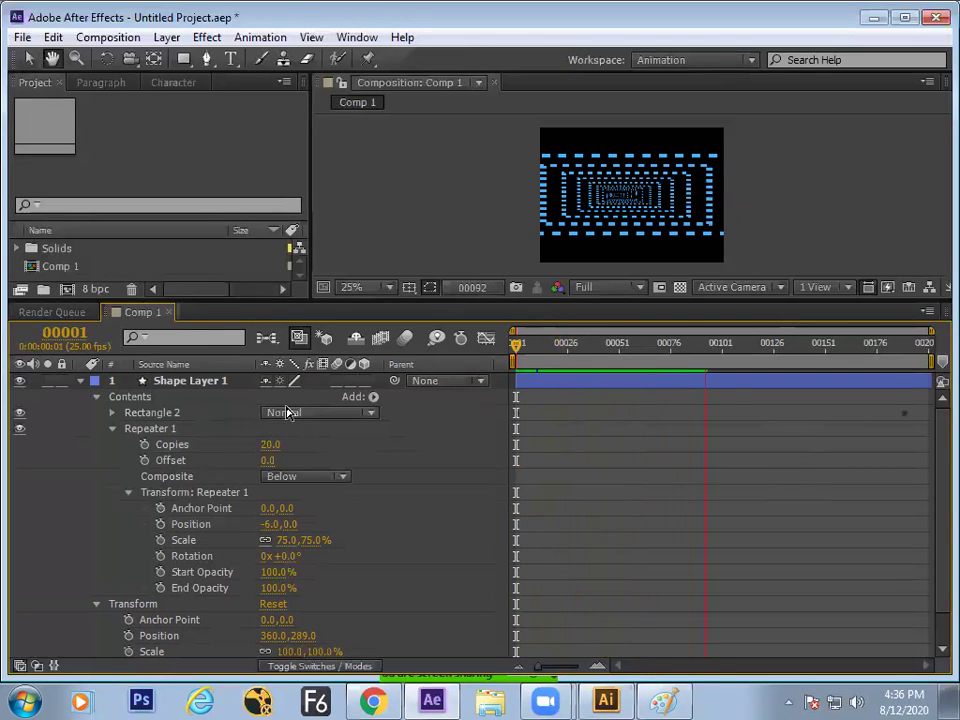
{"action": "key", "text": "space"}
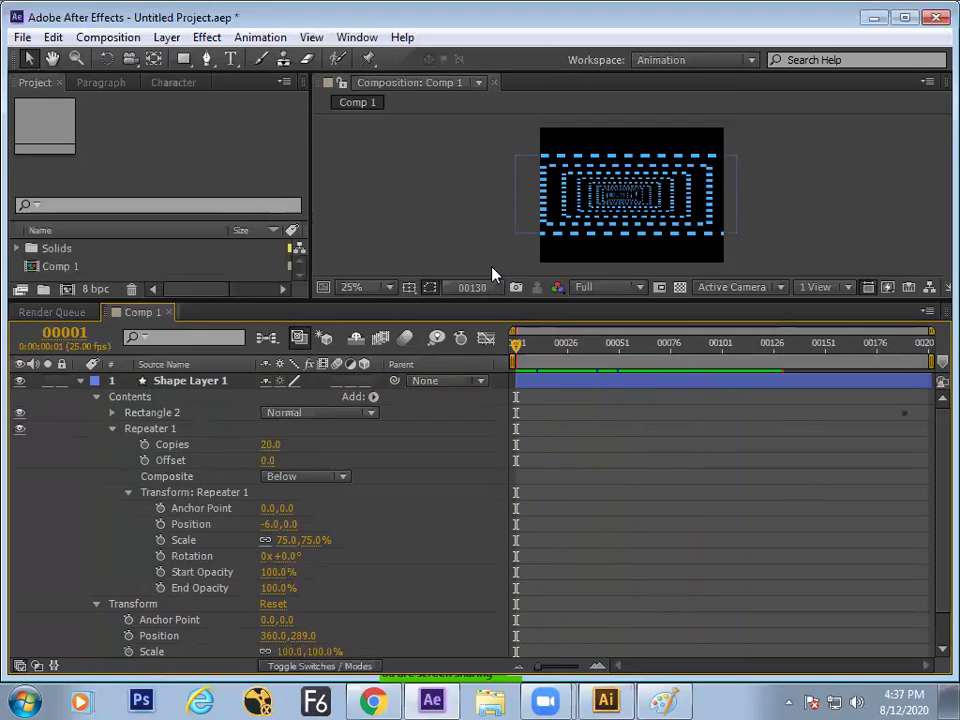
{"action": "key", "text": "grave"}
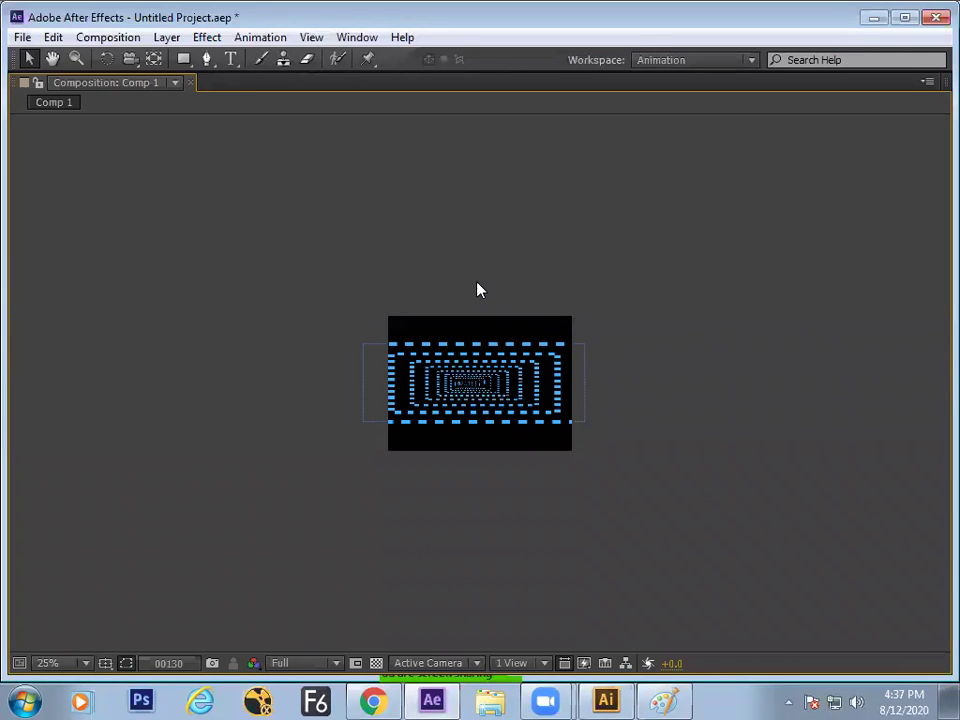
{"action": "scroll", "coordinate": [477, 290], "scroll_direction": "up", "scroll_amount": 4}
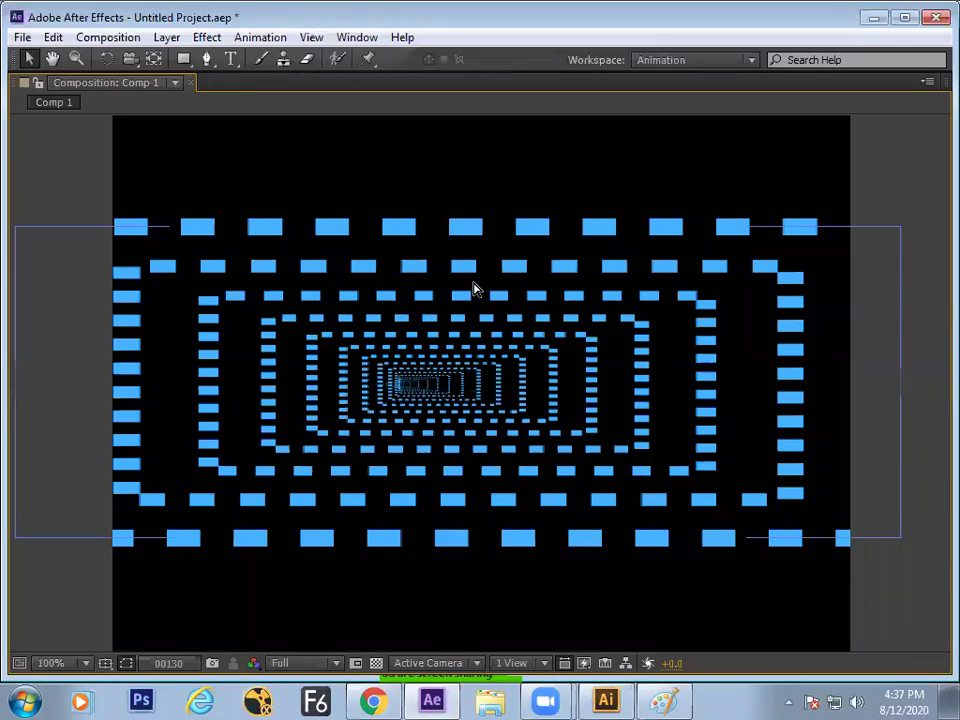
{"action": "key", "text": "space"}
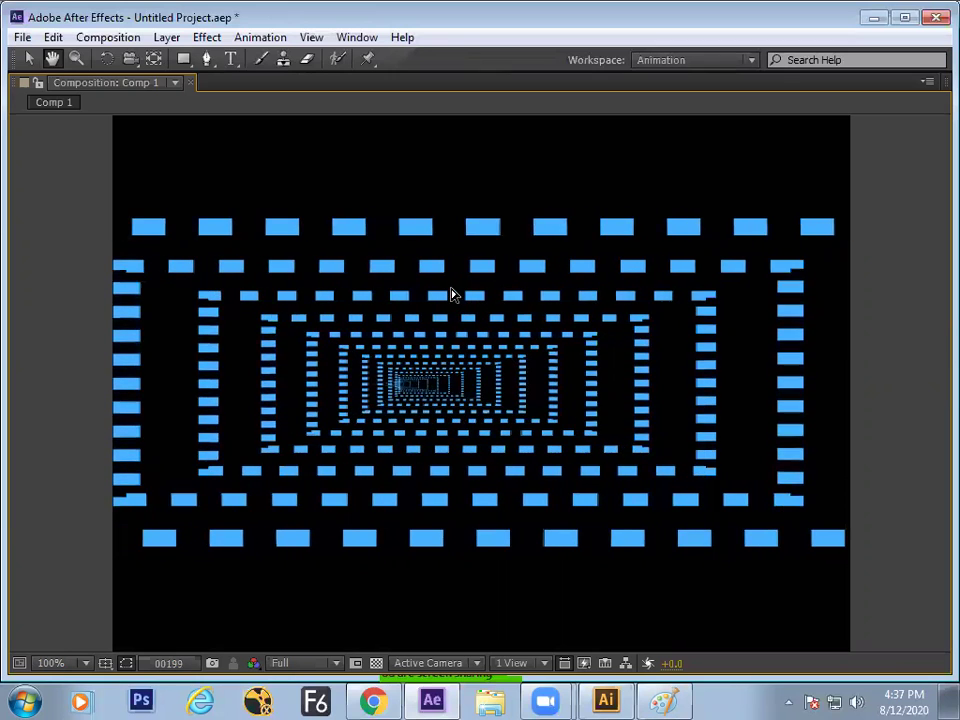
{"action": "key", "text": "space"}
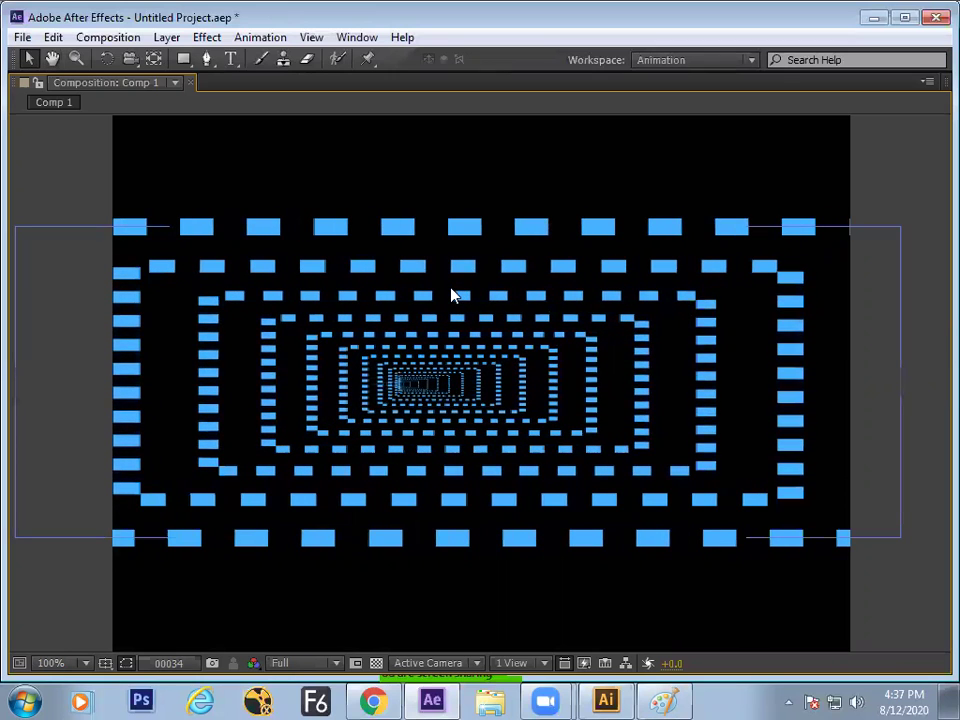
{"action": "key", "text": "grave"}
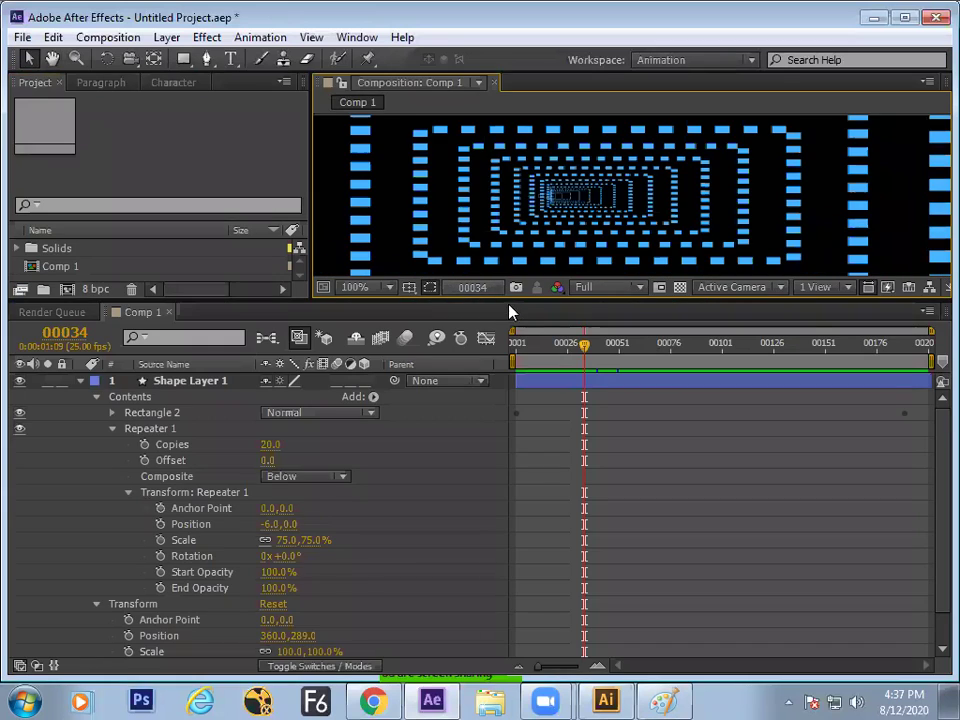
Step: Enlarge the composition viewer and set the repeater's transform Rotation to 16.0°
{"action": "left_click_drag", "start_coordinate": [510, 300], "coordinate": [503, 383]}
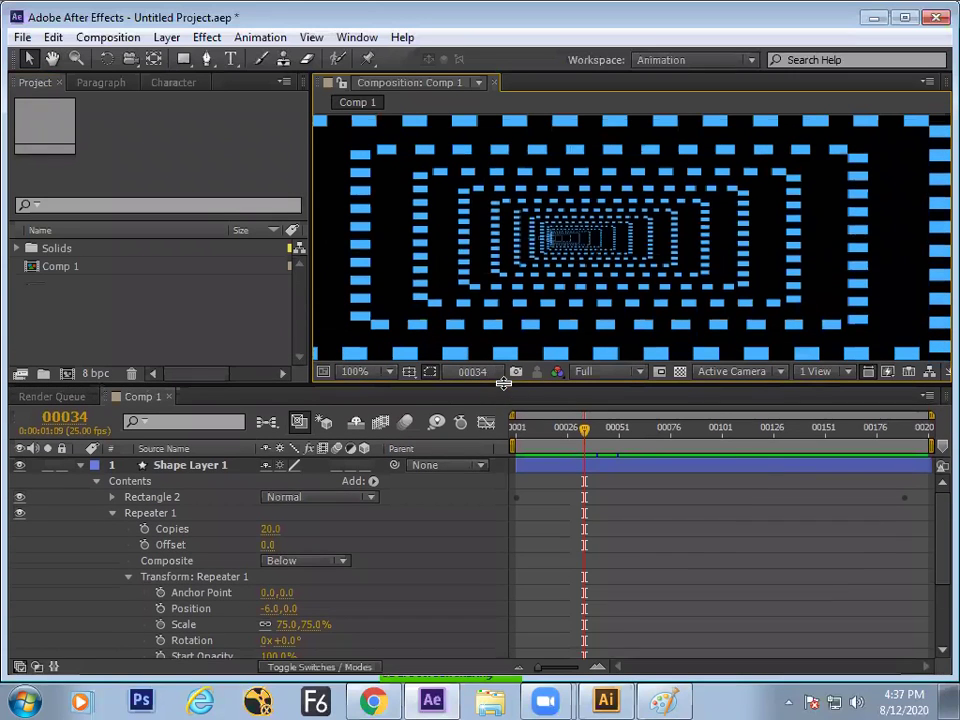
{"action": "scroll", "coordinate": [932, 540], "scroll_direction": "down", "scroll_amount": 3}
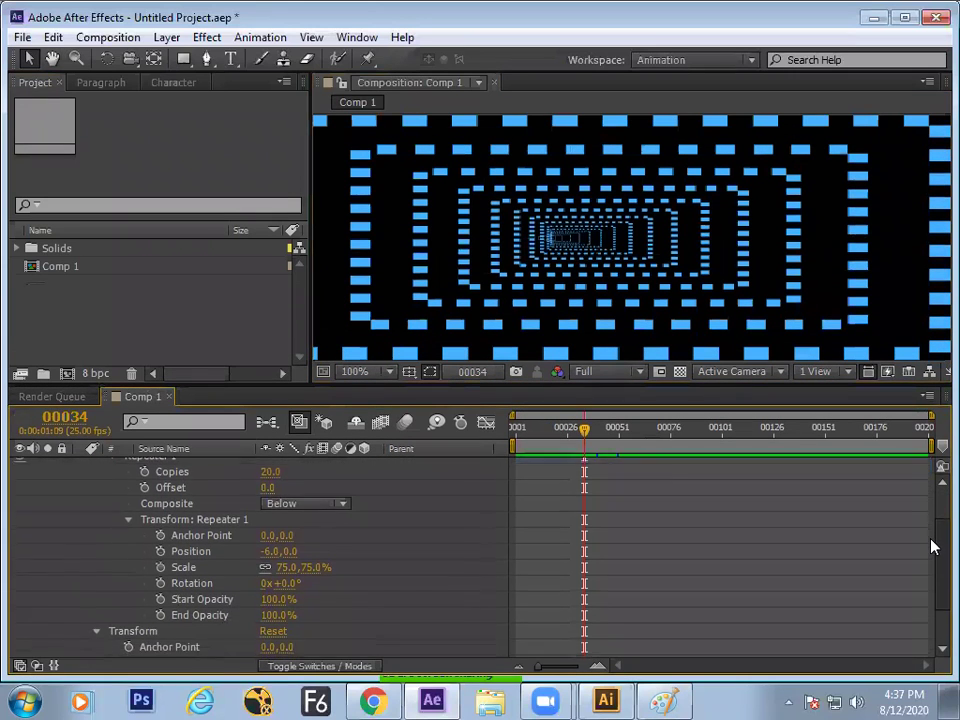
{"action": "scroll", "coordinate": [770, 515], "scroll_direction": "down", "scroll_amount": 1}
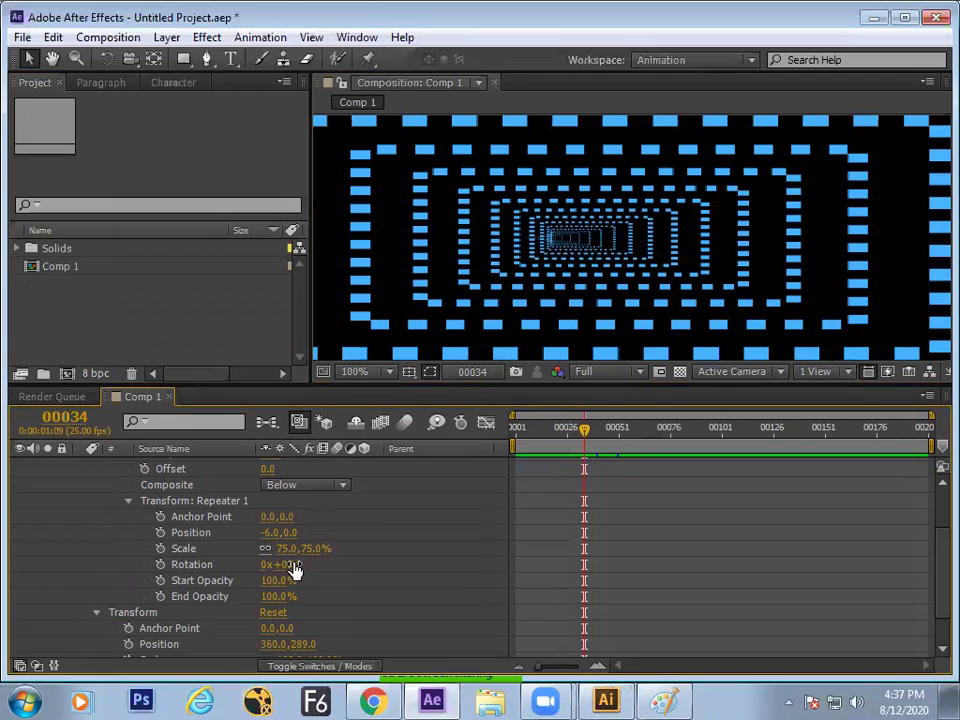
{"action": "left_click_drag", "start_coordinate": [295, 567], "coordinate": [310, 565]}
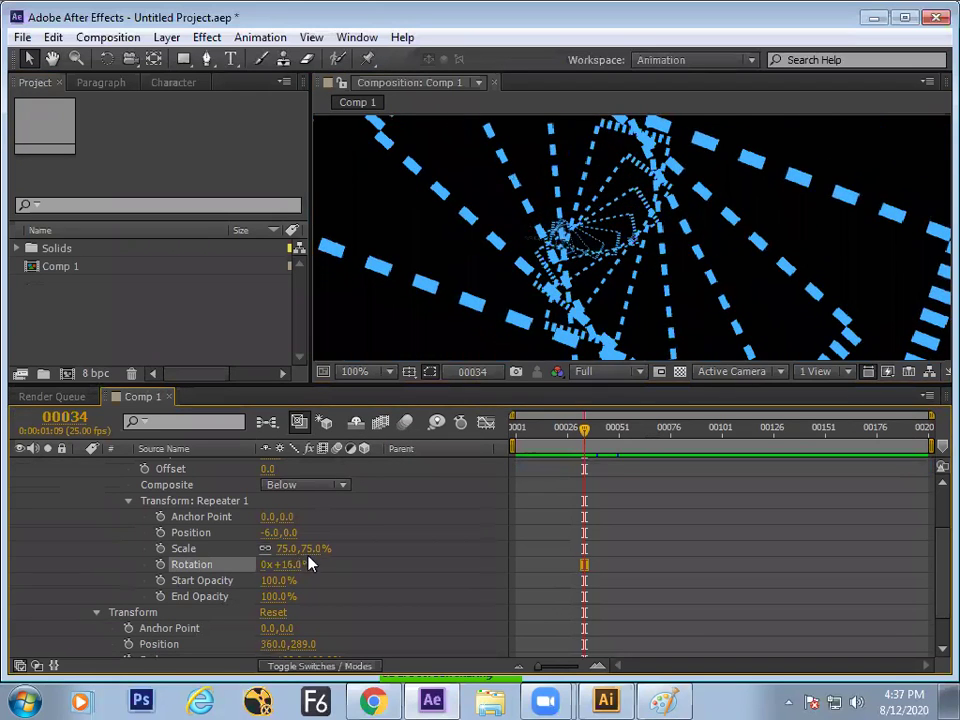
Step: Set the repeater's transform Rotation to 21.0° and preview the animation from frame 00001 in the maximized composition view
{"action": "left_click", "coordinate": [516, 427]}
{"action": "key", "text": "grave"}
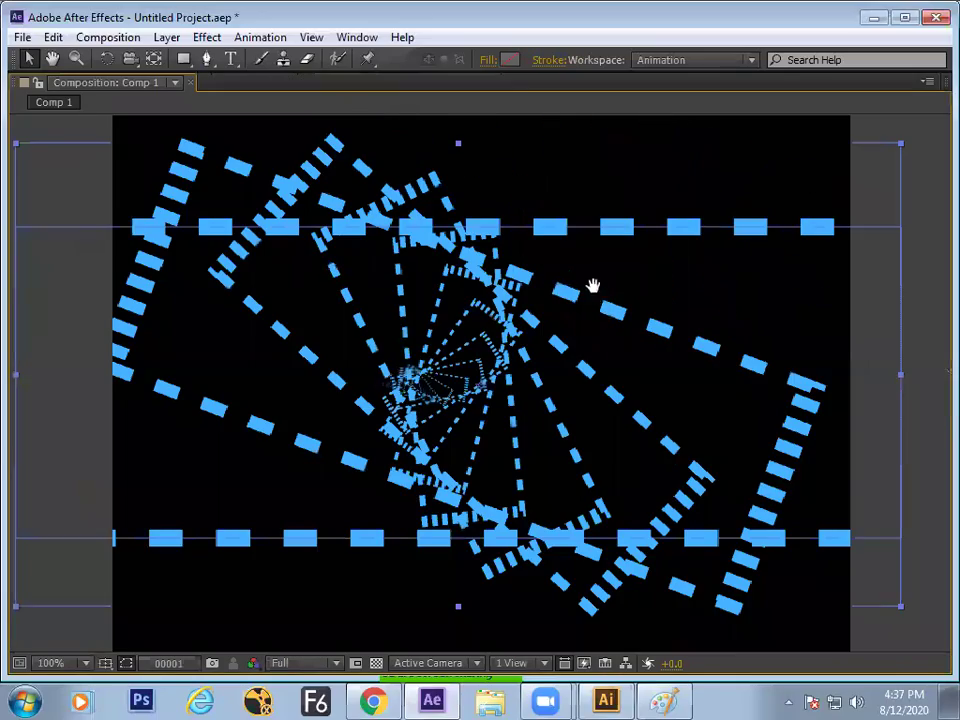
{"action": "key", "text": "h"}
{"action": "key", "text": "space"}
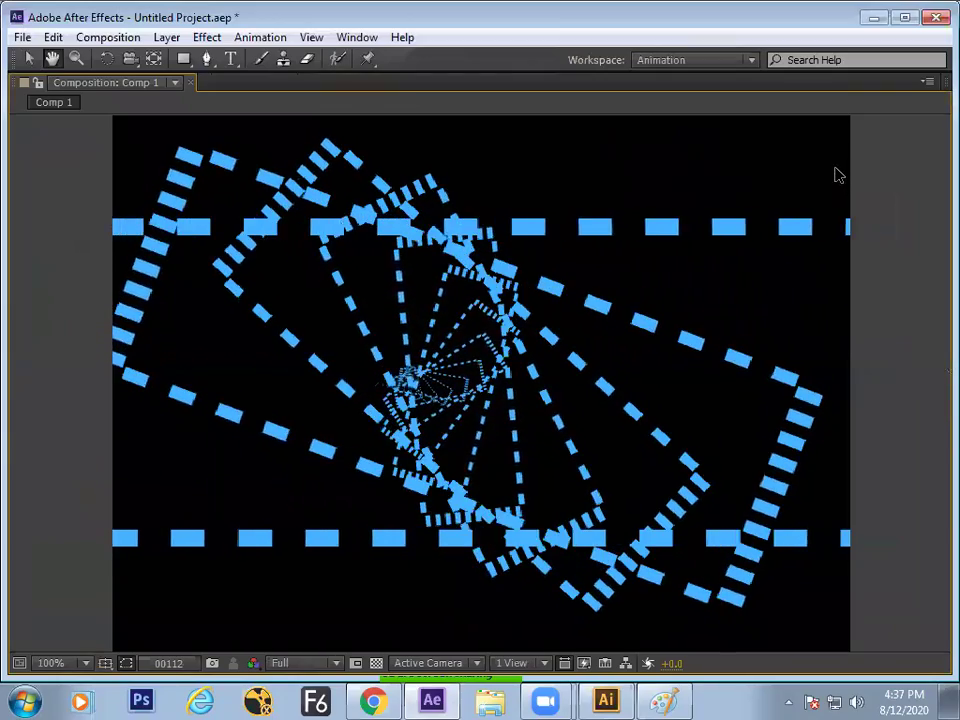
{"action": "key", "text": "v"}
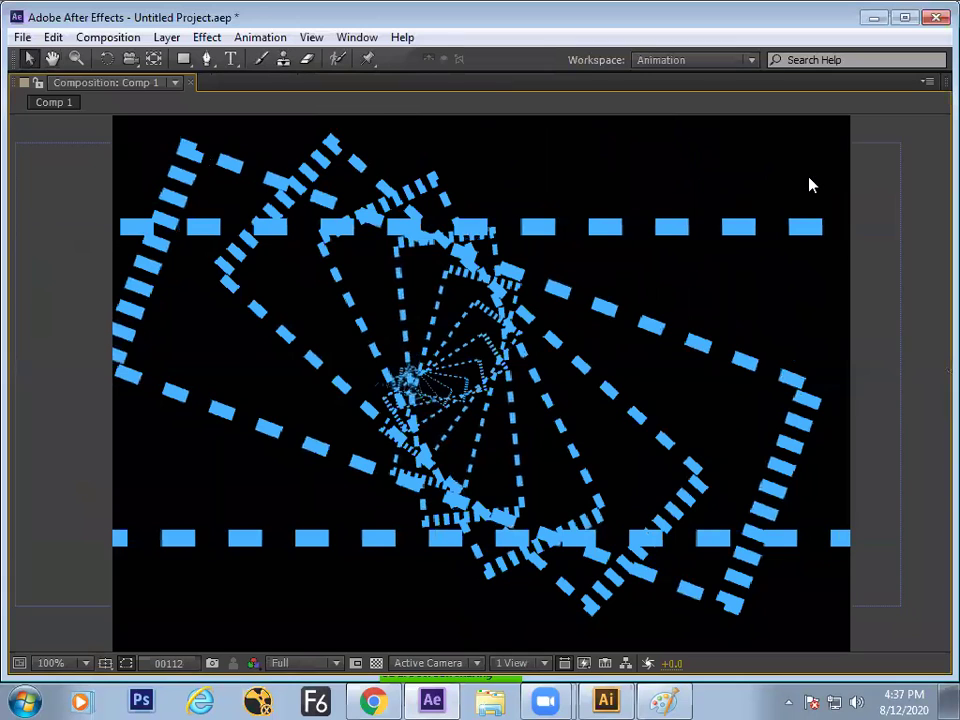
{"action": "key", "text": "grave"}
Step: Zoom the composition viewer to 50%, preview the rotated repeated rectangles, and return to frame 00001
{"action": "scroll", "coordinate": [668, 275], "scroll_direction": "down", "scroll_amount": 2}
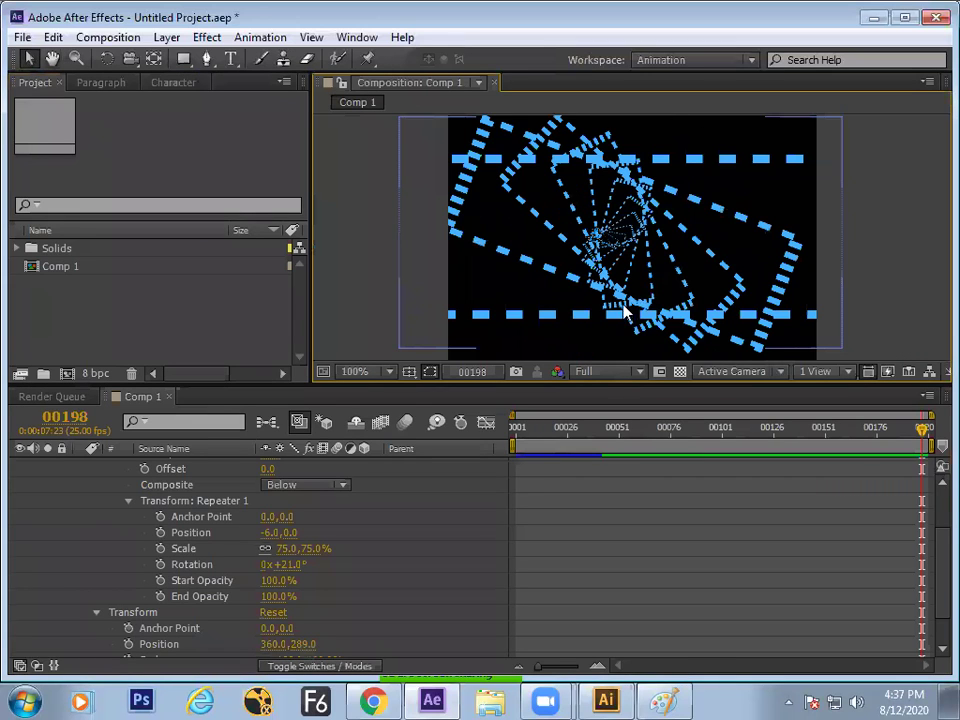
{"action": "left_click", "coordinate": [516, 445]}
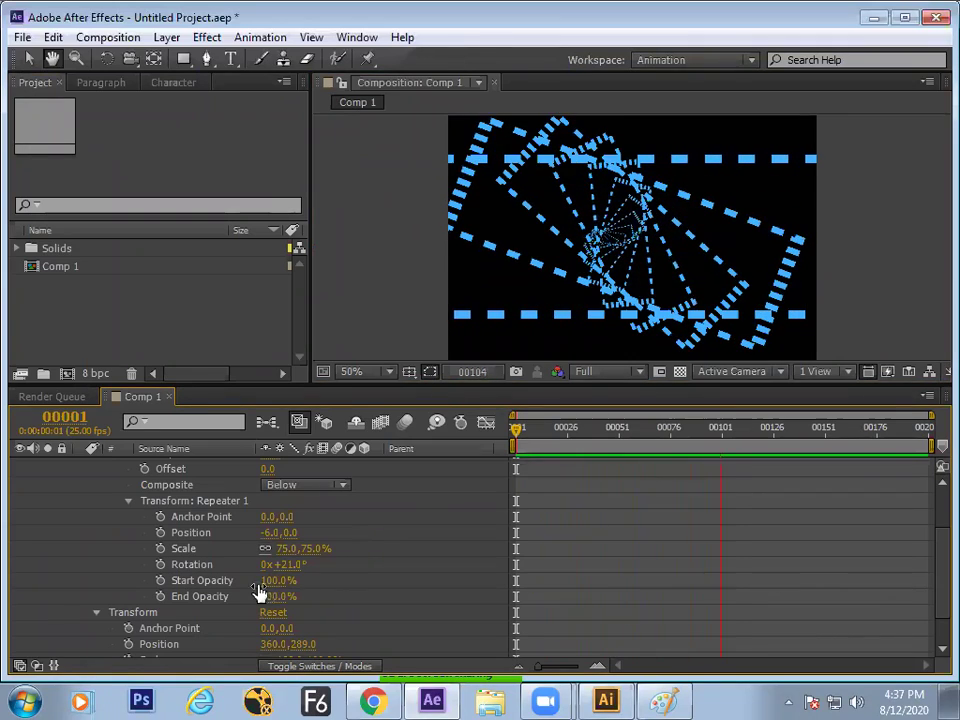
{"action": "key", "text": "space"}
{"action": "left_click", "coordinate": [516, 446]}
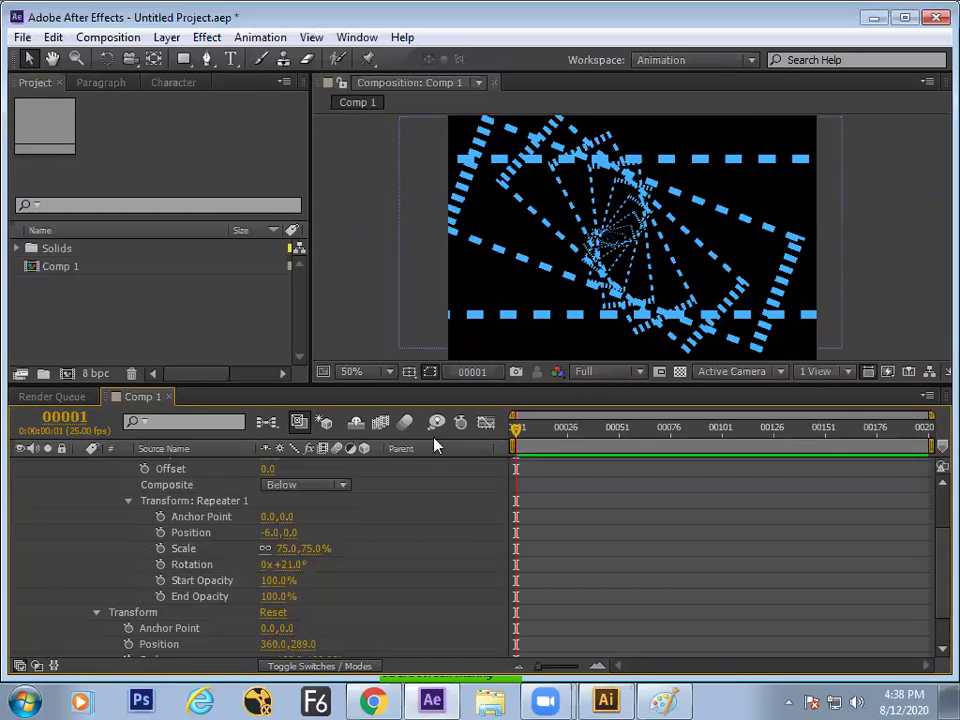
Step: Set the repeater's End Opacity to 0.0%, preview the fading copies, and return to frame 00001
{"action": "left_click_drag", "start_coordinate": [269, 596], "coordinate": [163, 631]}
{"action": "left_click_drag", "start_coordinate": [105, 658], "coordinate": [90, 662]}
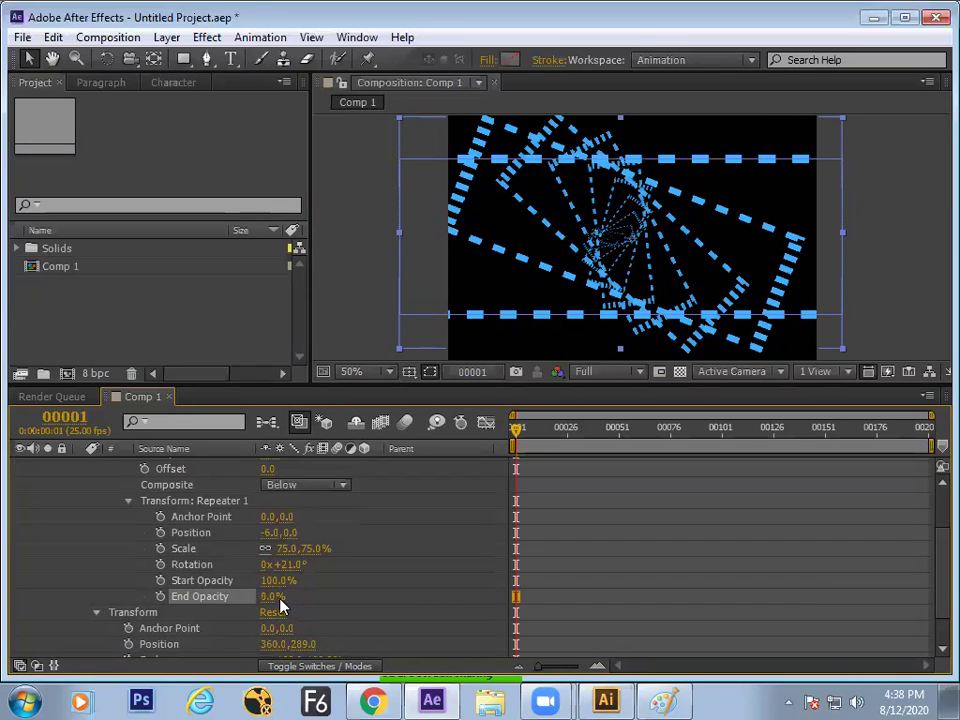
{"action": "key", "text": "space"}
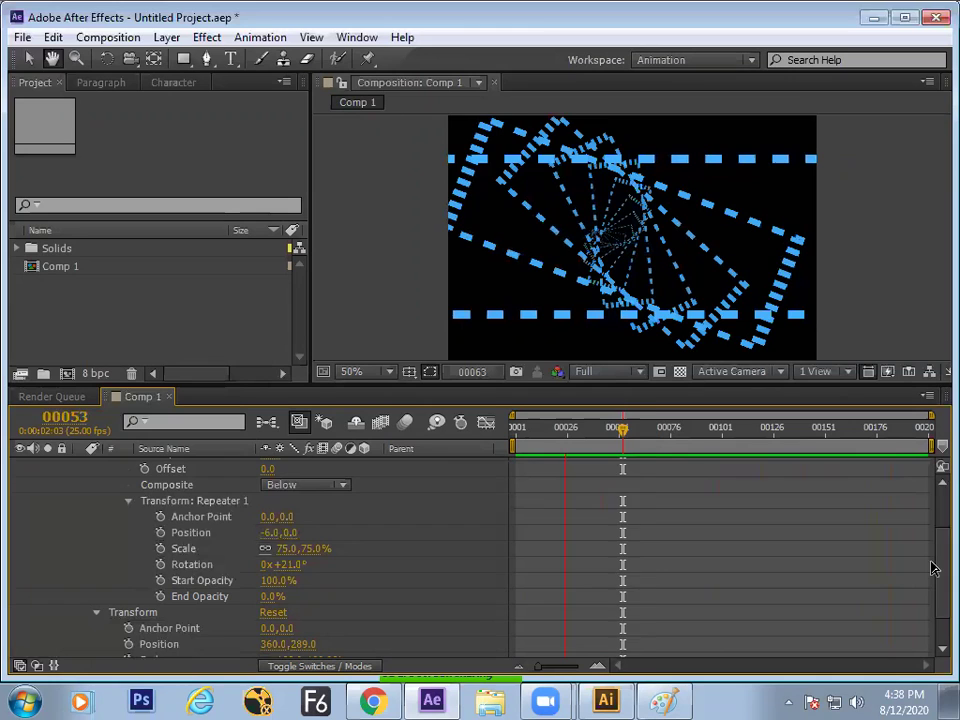
{"action": "key", "text": "space"}
{"action": "scroll", "coordinate": [930, 600], "scroll_direction": "down", "scroll_amount": 2}
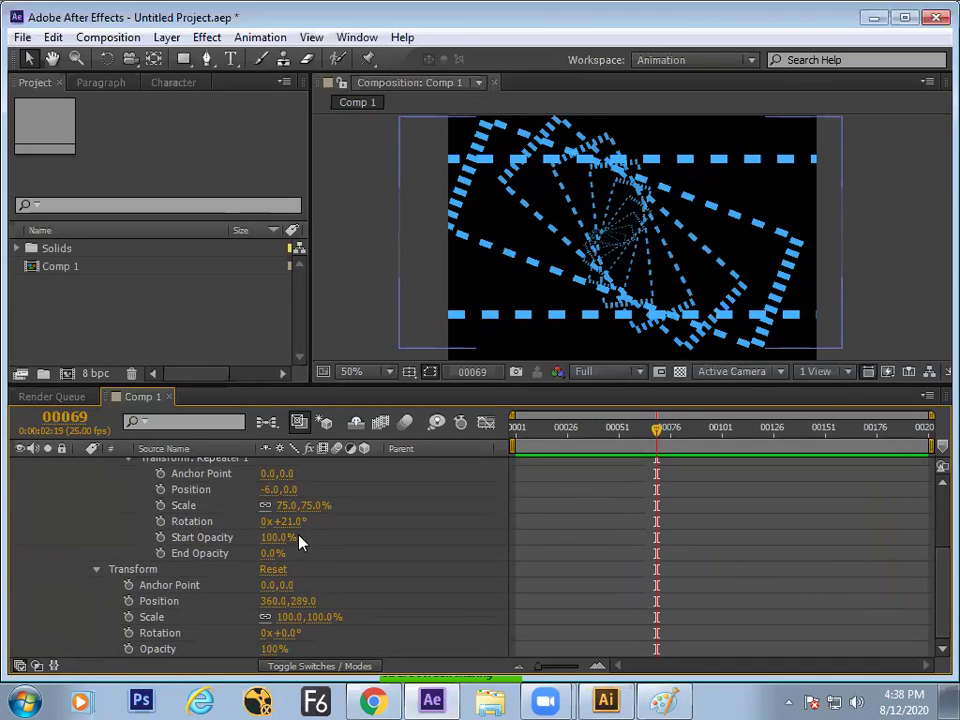
{"action": "left_click_drag", "start_coordinate": [523, 430], "coordinate": [417, 456]}
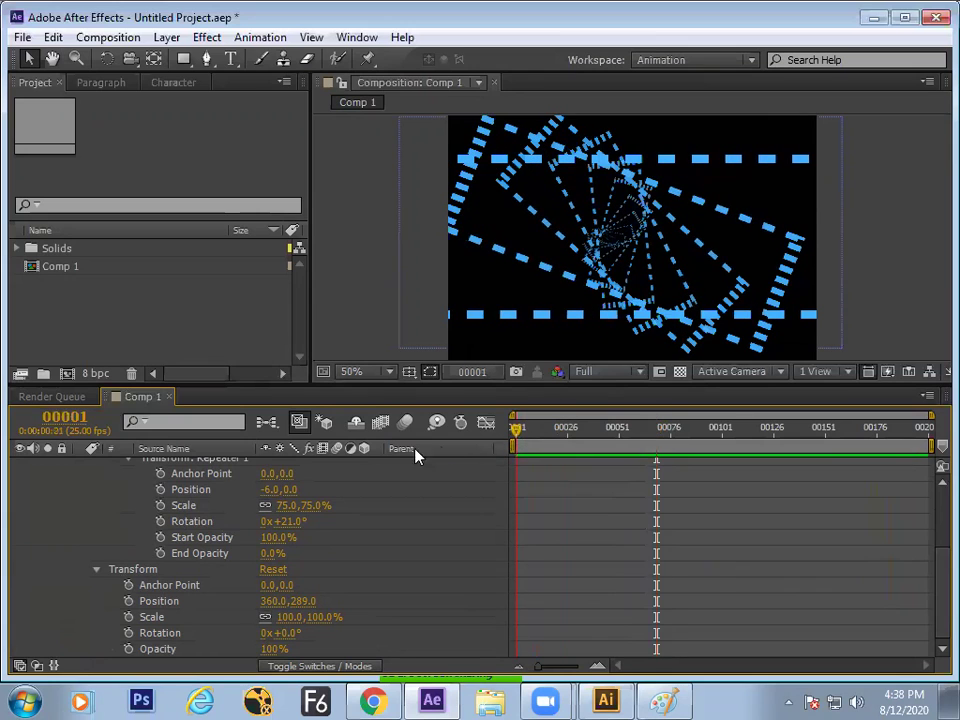
Step: Collapse the Repeater 1 properties and compare the shape with and without the repeater, leaving the repeater hidden
{"action": "scroll", "coordinate": [928, 562], "scroll_direction": "up", "scroll_amount": 4}
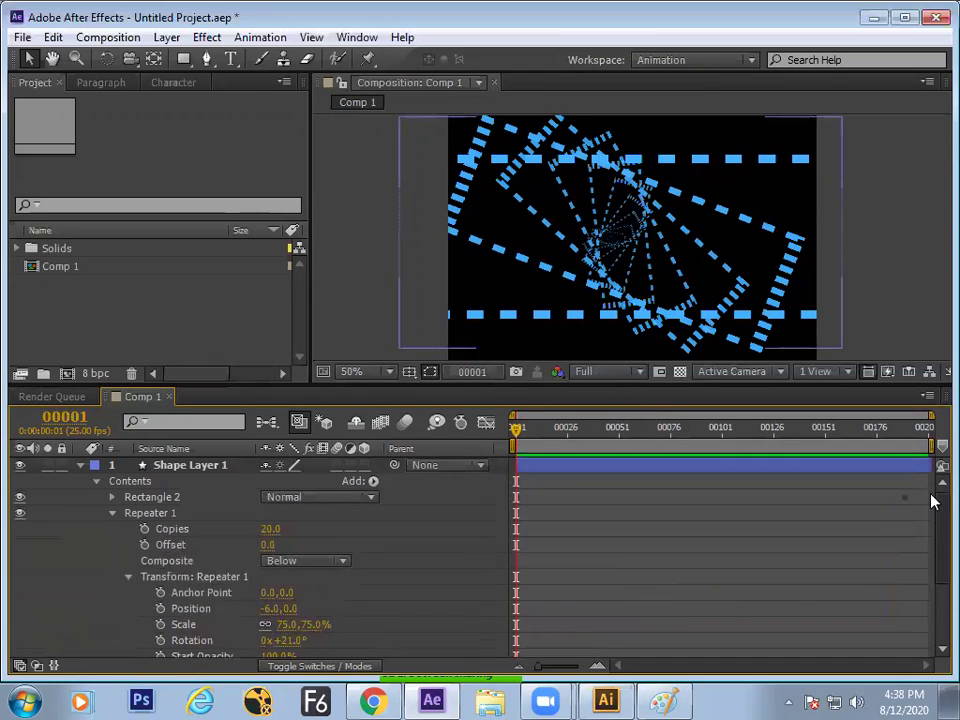
{"action": "left_click", "coordinate": [374, 483]}
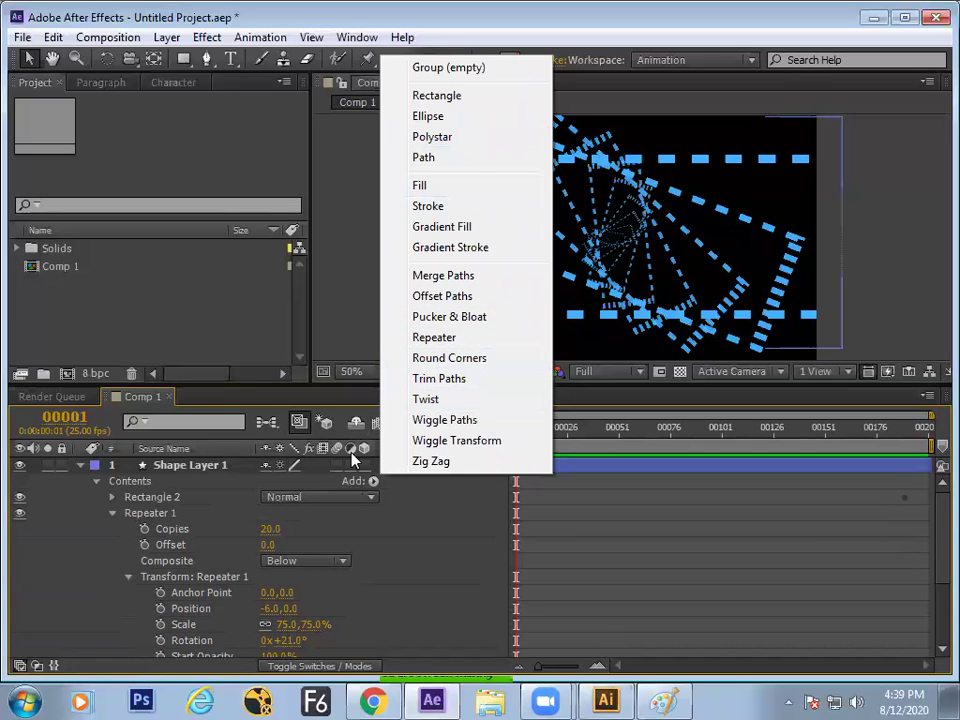
{"action": "left_click", "coordinate": [132, 513]}
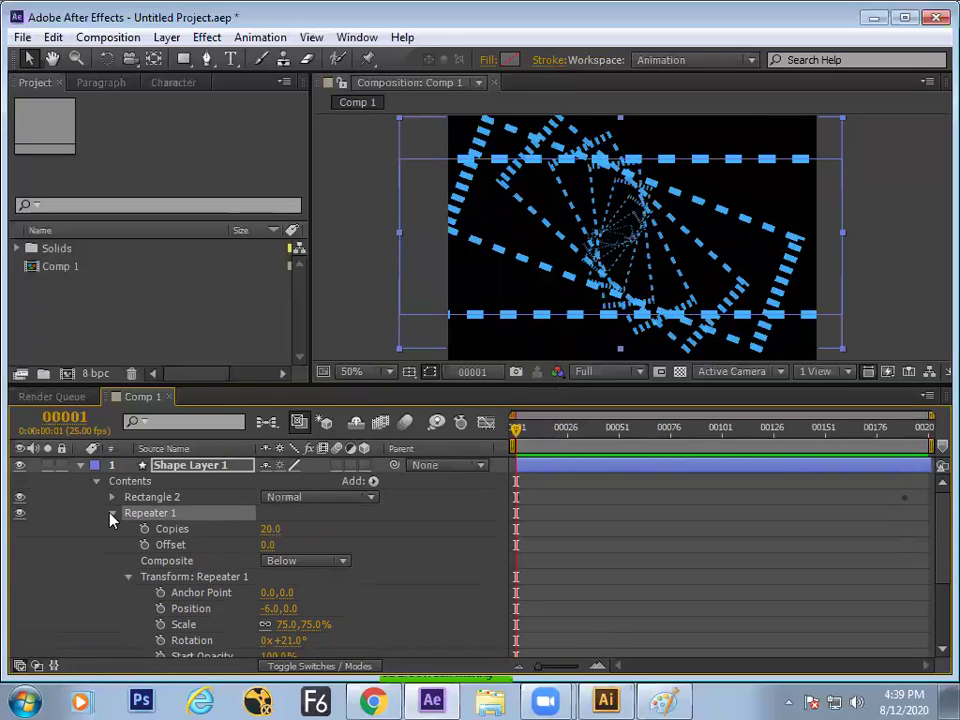
{"action": "left_click", "coordinate": [112, 514]}
{"action": "left_click", "coordinate": [19, 513]}
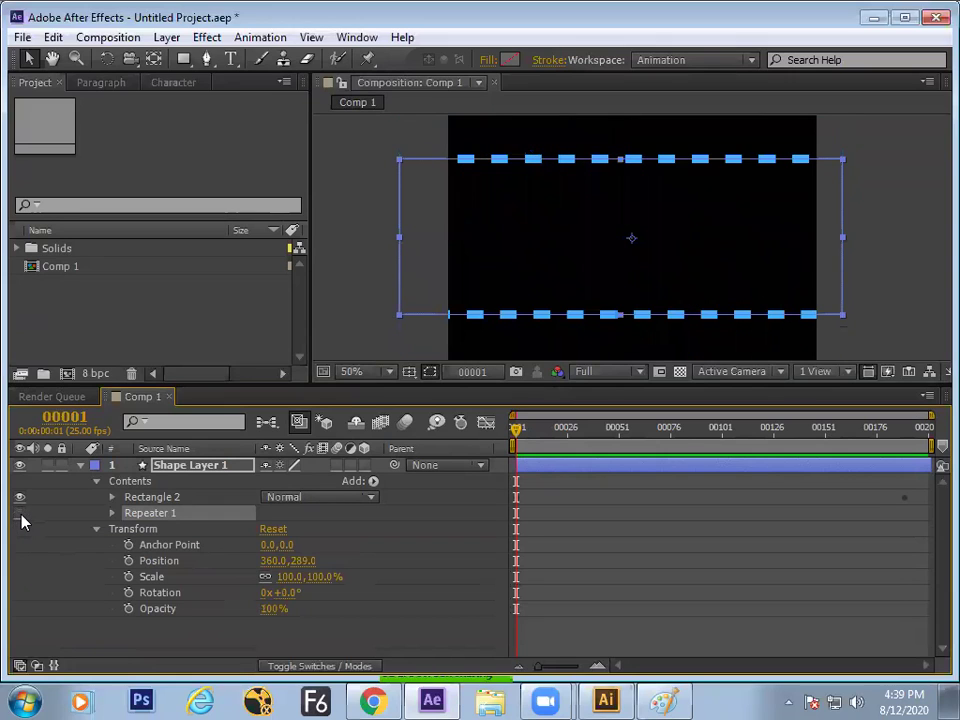
{"action": "left_click", "coordinate": [19, 513]}
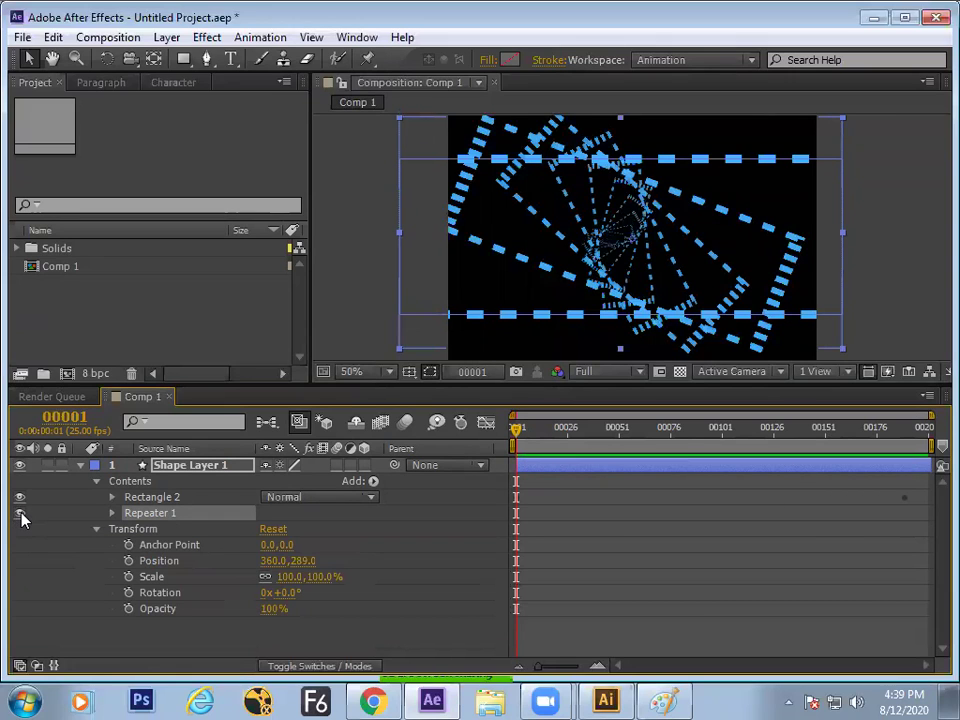
{"action": "left_click", "coordinate": [19, 513]}
Step: Add Pucker & Bloat to the shape layer, set its Amount to 101.0, and preview the distorted dashes
{"action": "left_click", "coordinate": [373, 481]}
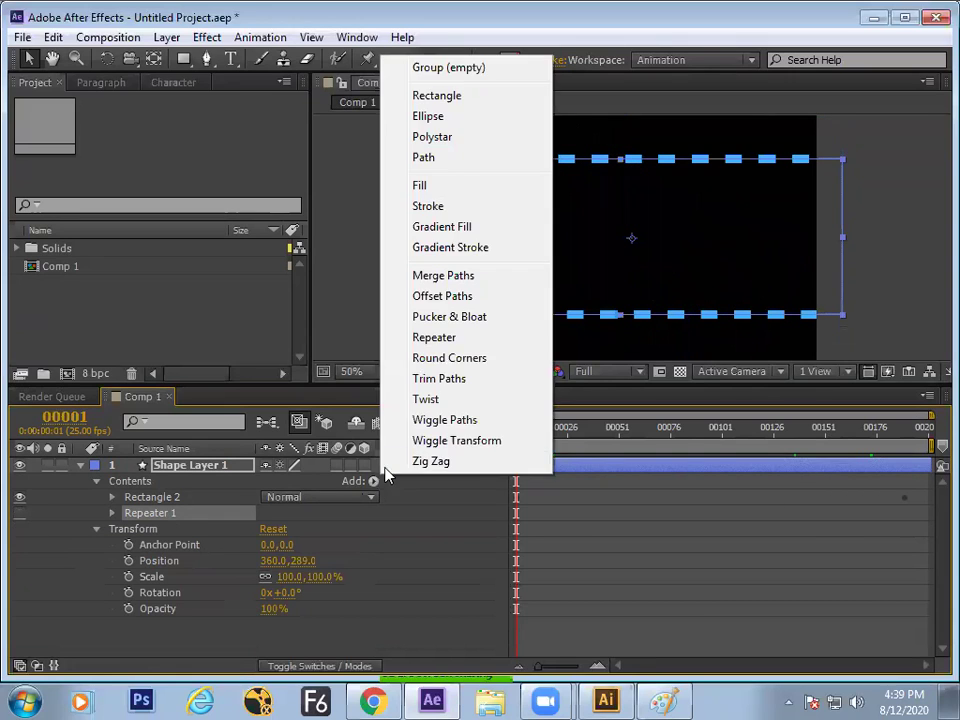
{"action": "left_click", "coordinate": [440, 317]}
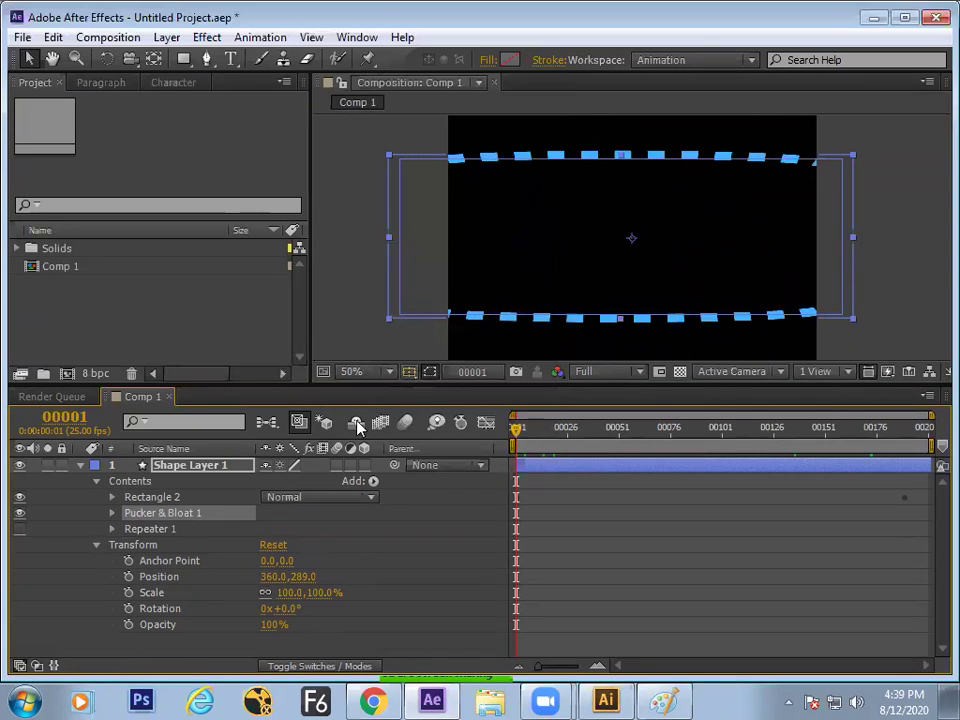
{"action": "left_click", "coordinate": [112, 513]}
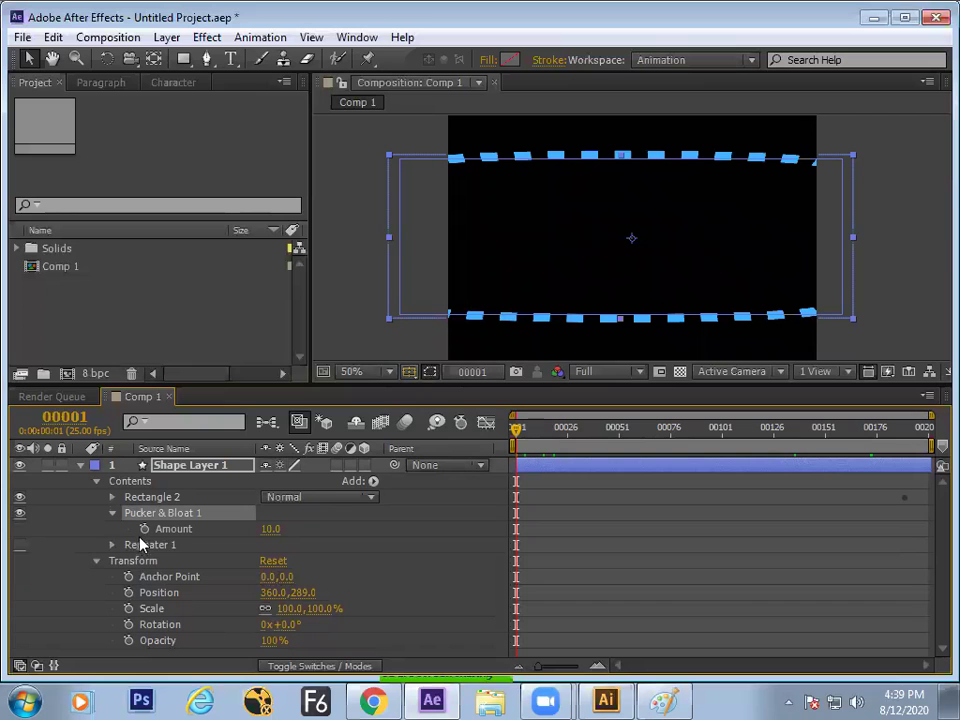
{"action": "left_click_drag", "start_coordinate": [268, 529], "coordinate": [322, 562]}
{"action": "key", "text": "space"}
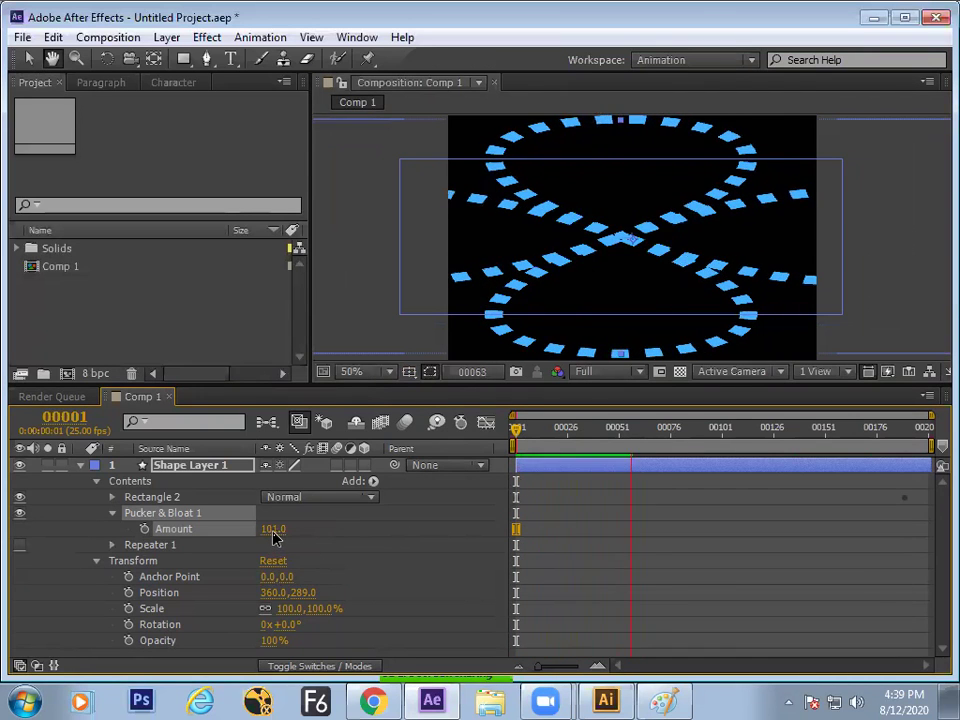
{"action": "key", "text": "space"}
Step: Set the Pucker & Bloat Amount to 73.0 and preview the dashed outline
{"action": "left_click_drag", "start_coordinate": [270, 529], "coordinate": [254, 540]}
{"action": "key", "text": "space"}
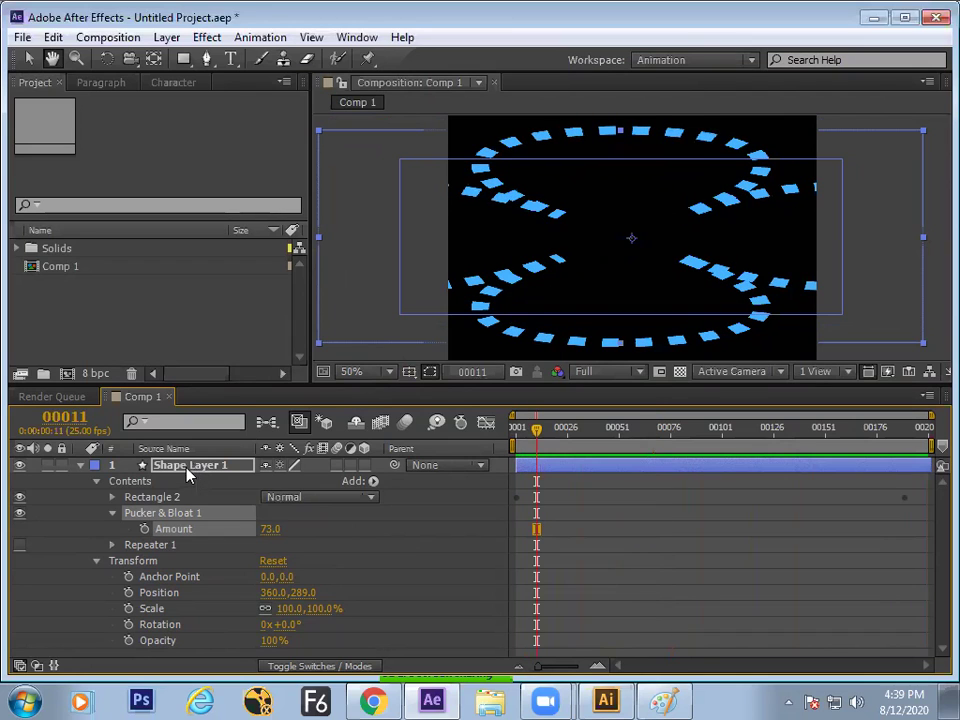
{"action": "key", "text": "space"}
Step: Delete Shape Layer 1 from the composition
{"action": "left_click", "coordinate": [187, 474]}
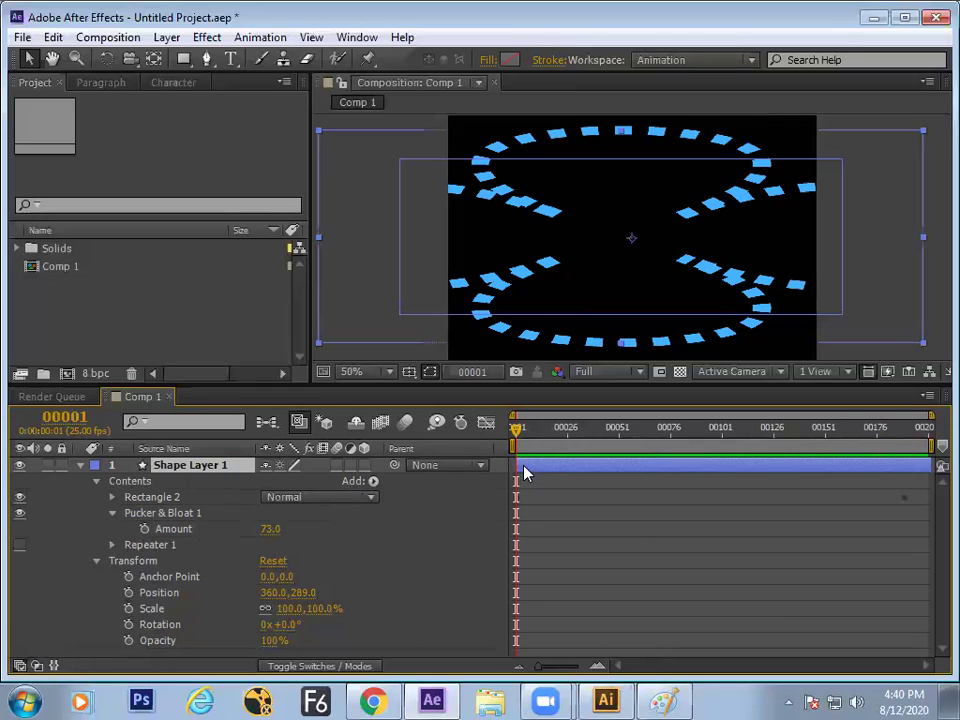
{"action": "key", "text": "Delete"}
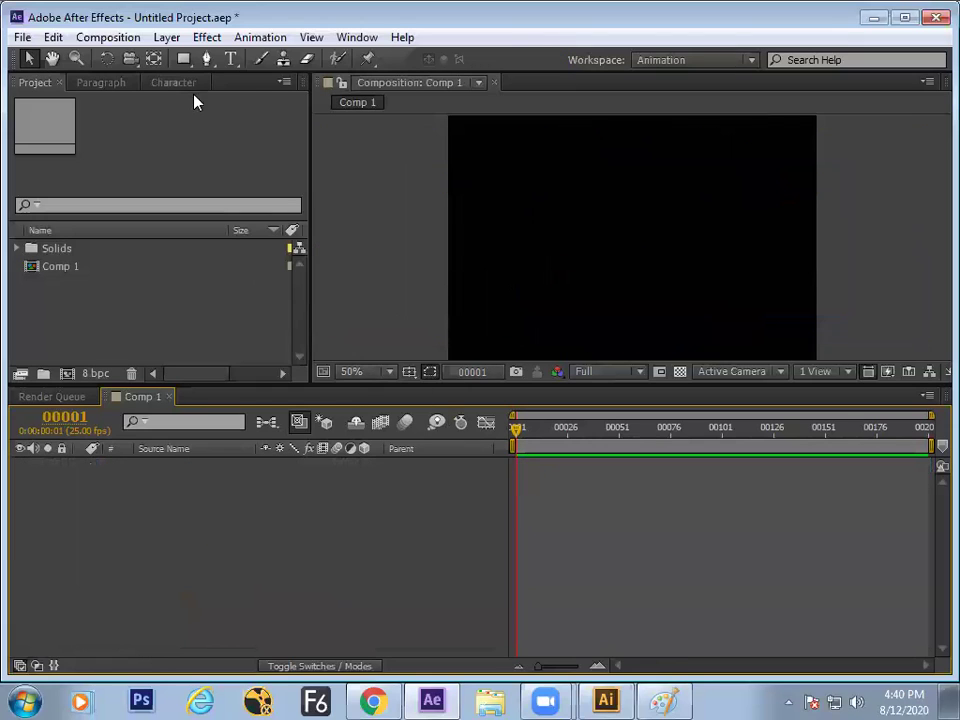
Step: Draw a large ellipse as a new shape layer in Comp 1, check its addable shape options, and delete the layer
{"action": "left_click", "coordinate": [193, 64]}
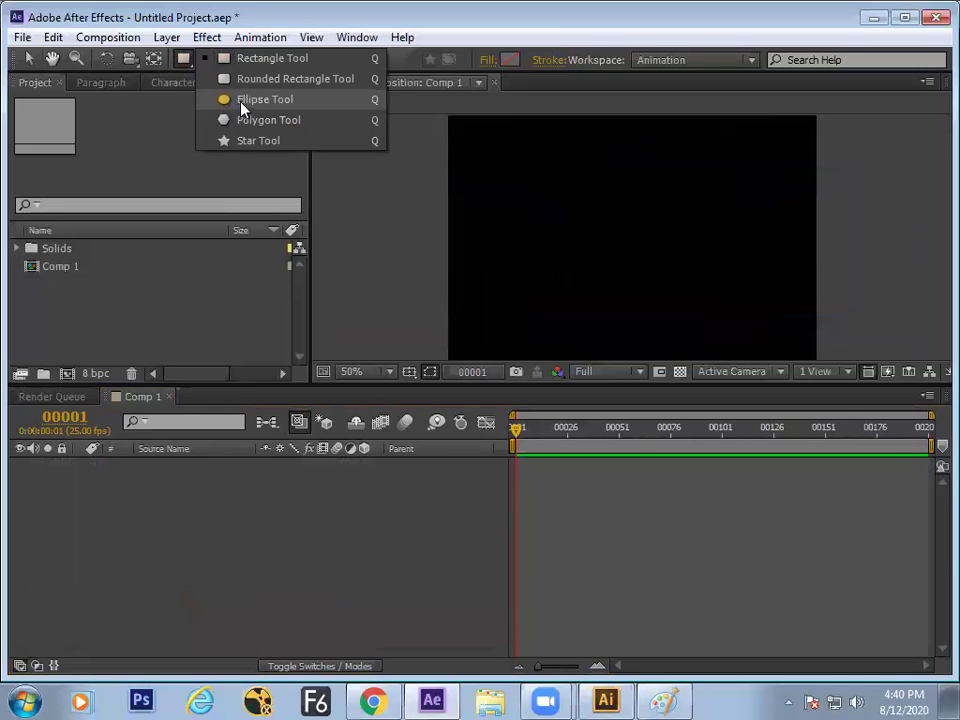
{"action": "left_click", "coordinate": [243, 102]}
{"action": "left_click_drag", "start_coordinate": [510, 160], "coordinate": [684, 352]}
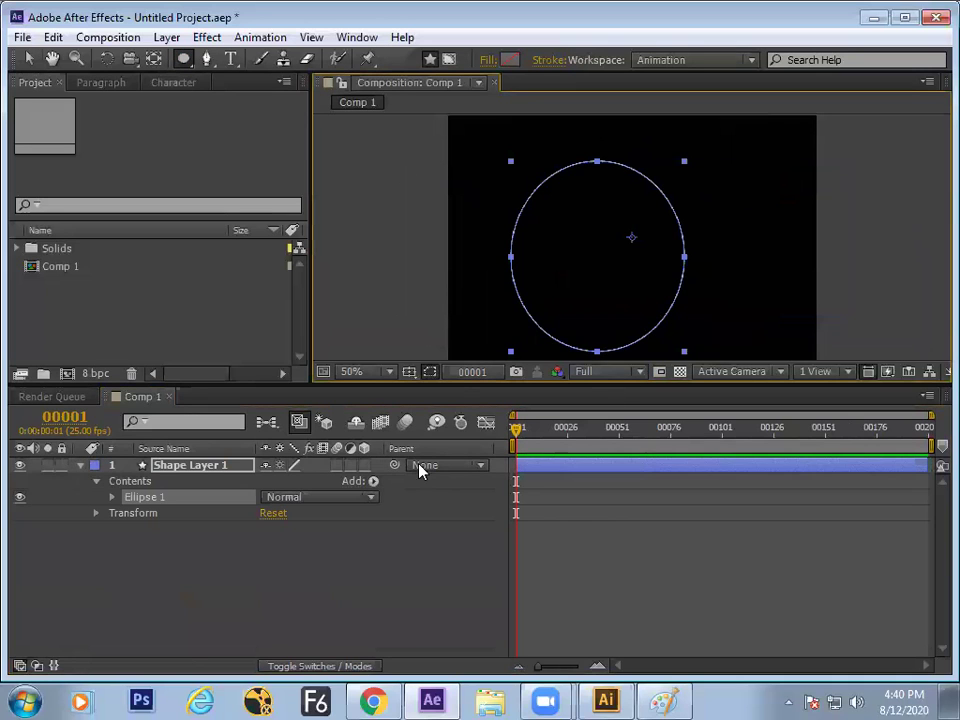
{"action": "left_click", "coordinate": [373, 481]}
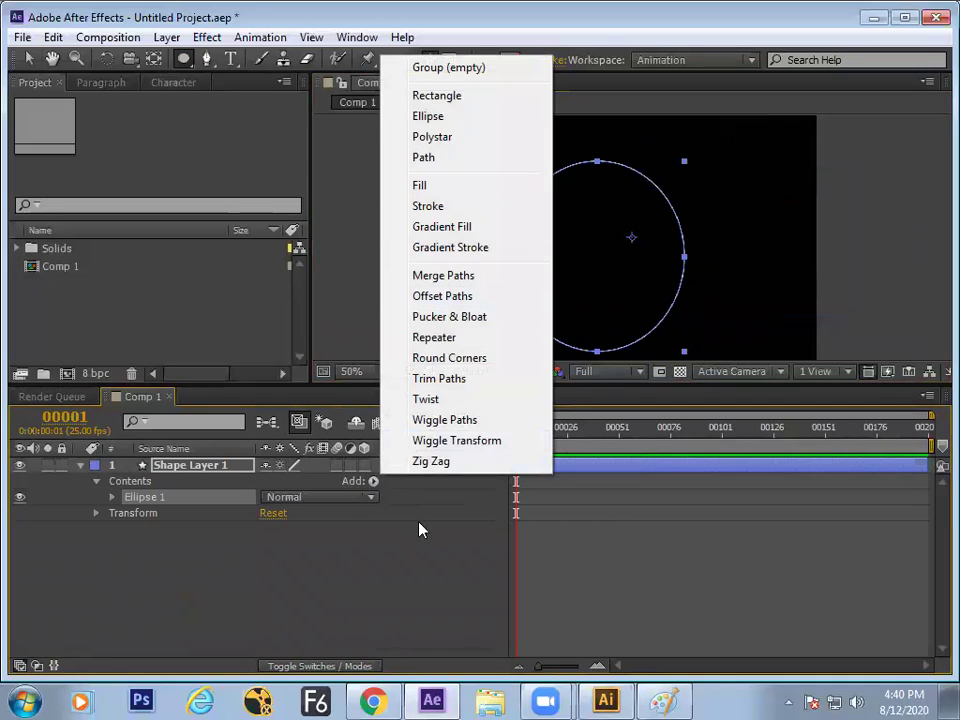
{"action": "left_click", "coordinate": [420, 530]}
{"action": "left_click", "coordinate": [193, 467]}
{"action": "key", "text": "Delete"}
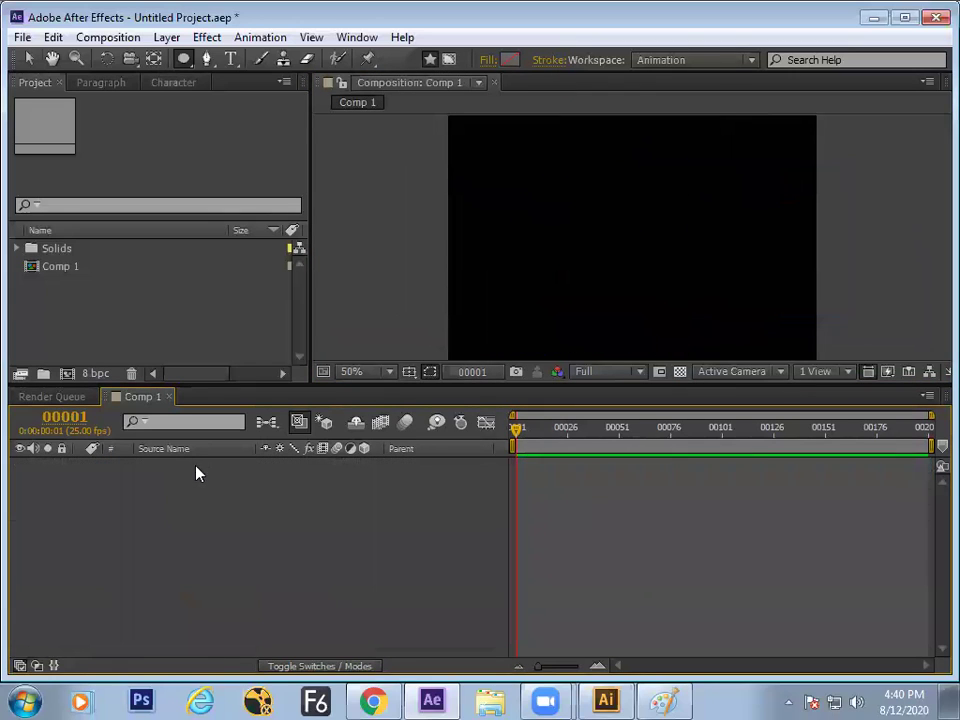
Step: Draw a five-sided polygon as a new shape layer near the centre of the composition using the Polygon tool
{"action": "left_click", "coordinate": [183, 58]}
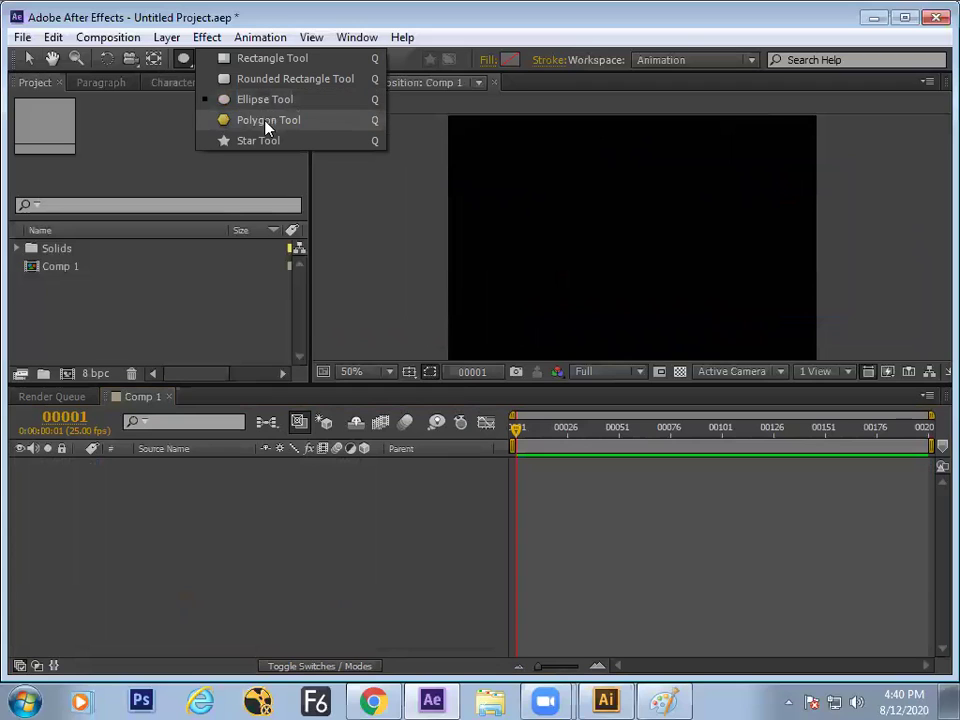
{"action": "left_click", "coordinate": [264, 121]}
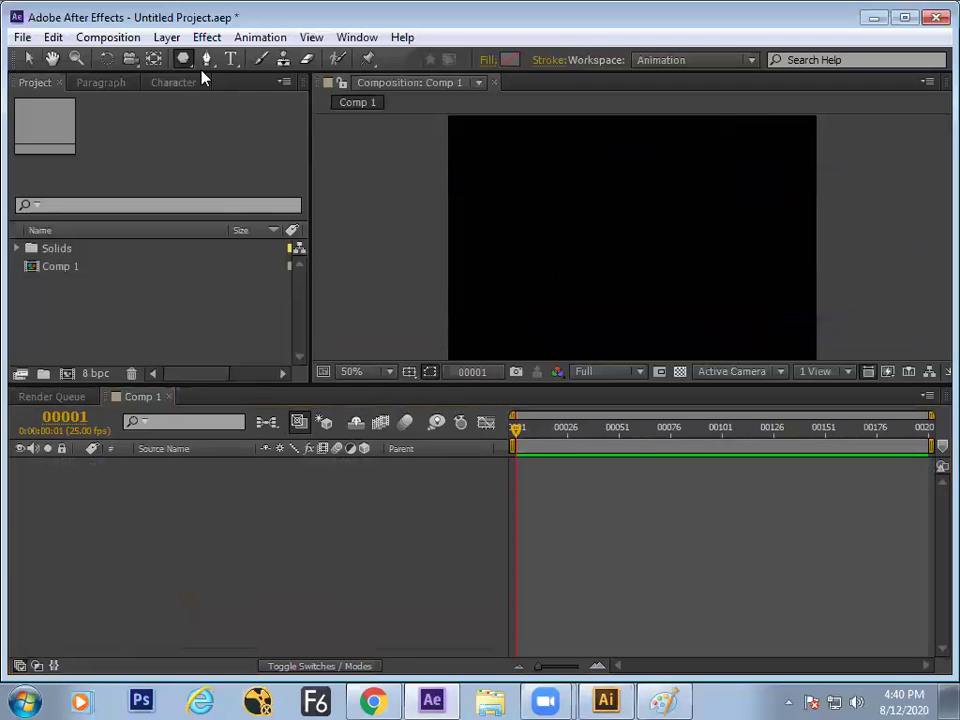
{"action": "left_click_drag", "start_coordinate": [576, 206], "coordinate": [691, 297]}
{"action": "key", "text": "ctrl+z"}
Step: Expand the polygon's contents to examine its Transform and Polystar Path properties
{"action": "left_click", "coordinate": [113, 497]}
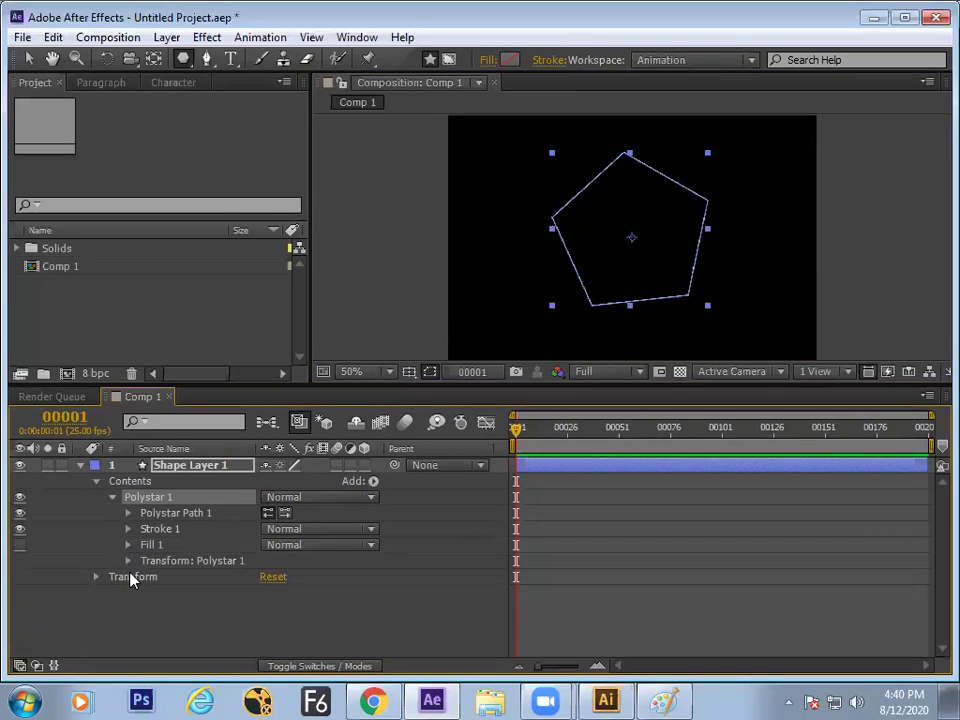
{"action": "left_click", "coordinate": [127, 561]}
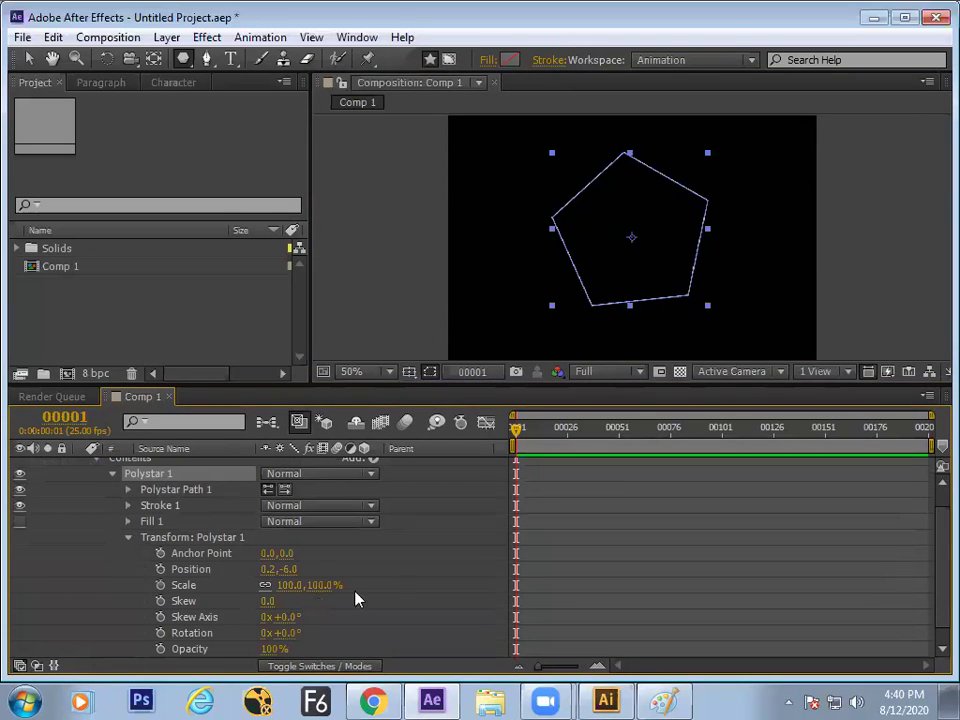
{"action": "scroll", "coordinate": [928, 560], "scroll_direction": "down", "scroll_amount": 1}
{"action": "scroll", "coordinate": [932, 550], "scroll_direction": "up", "scroll_amount": 3}
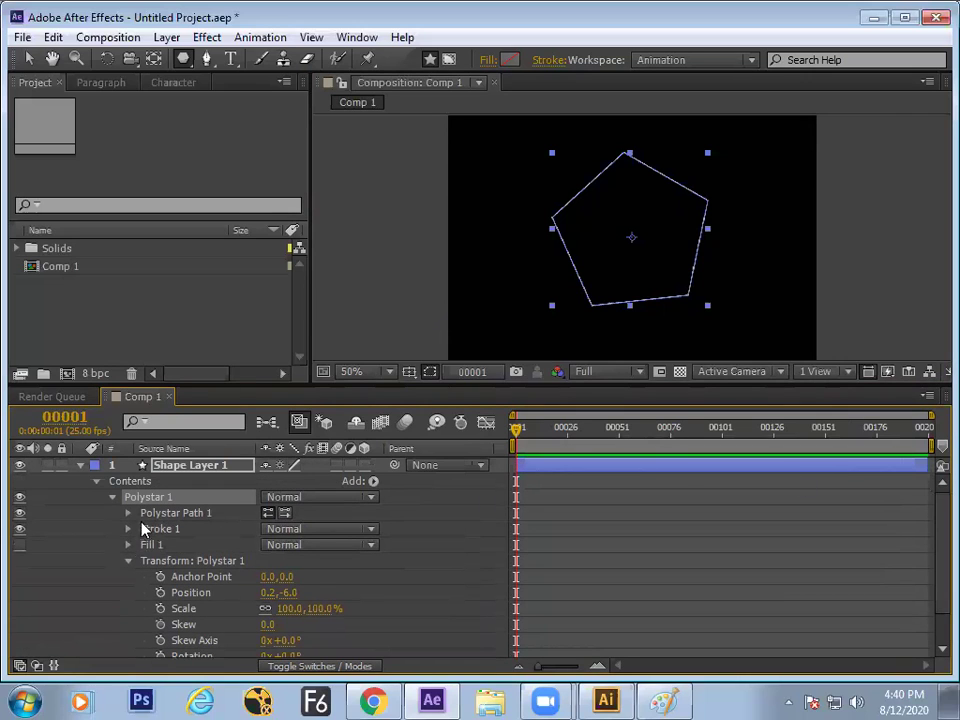
{"action": "left_click", "coordinate": [127, 513]}
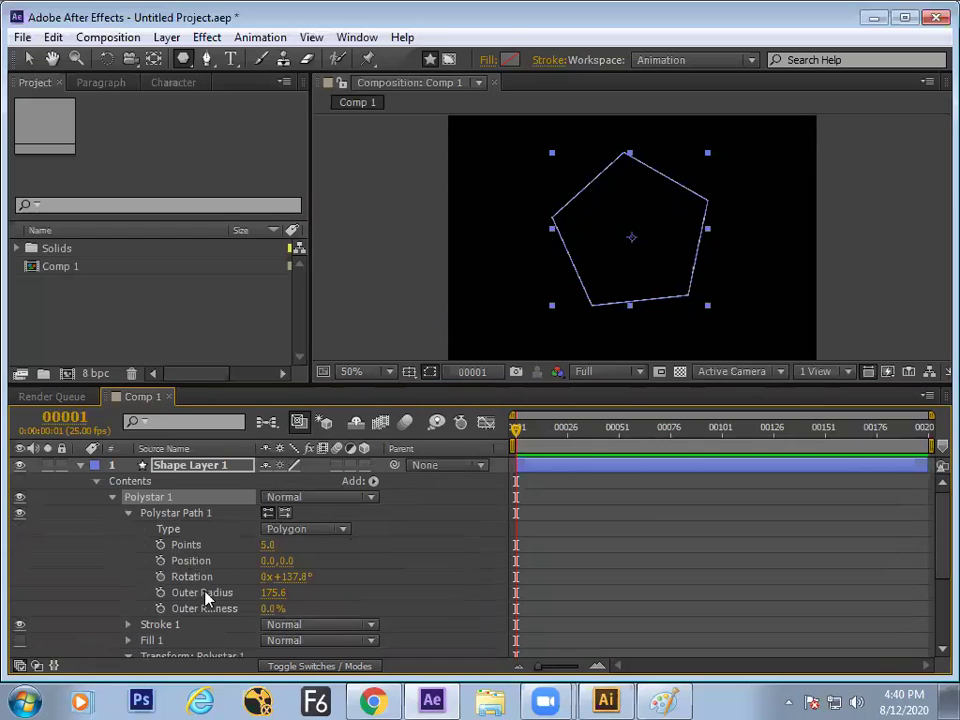
Step: Animate the polygon's Points from 3 at the first frame to a higher count at a keyframe shortly after frame 126
{"action": "mouse_move", "coordinate": [268, 544]}
{"action": "left_mouse_down"}
{"action": "mouse_move", "coordinate": [283, 543]}
{"action": "mouse_move", "coordinate": [265, 552]}
{"action": "mouse_move", "coordinate": [290, 548]}
{"action": "mouse_move", "coordinate": [258, 546]}
{"action": "mouse_move", "coordinate": [268, 547]}
{"action": "left_mouse_up"}
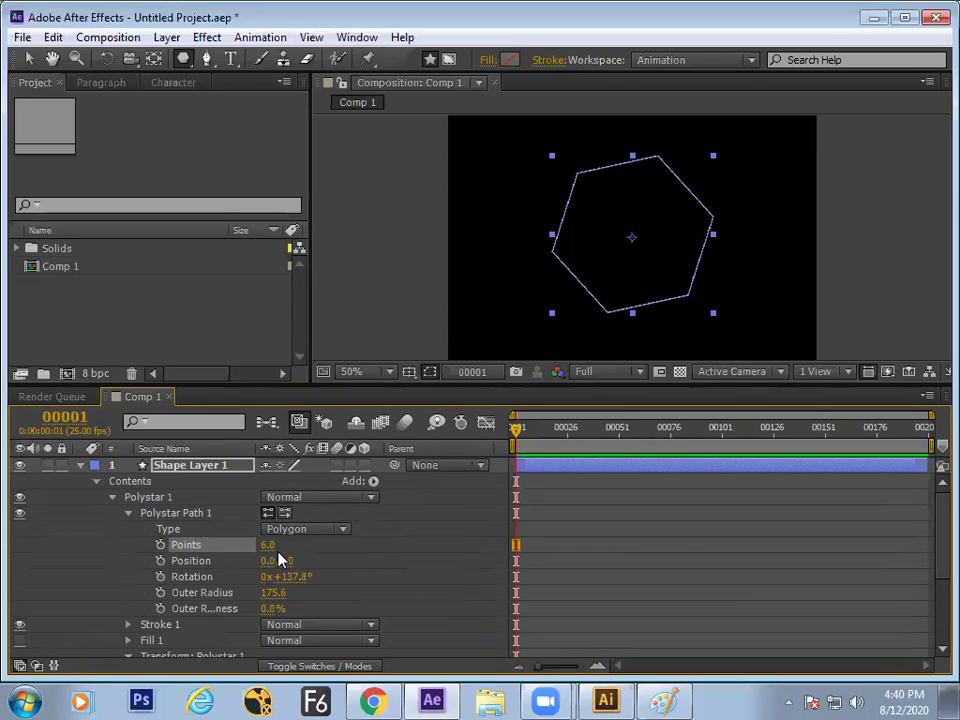
{"action": "left_click_drag", "start_coordinate": [268, 545], "coordinate": [160, 585]}
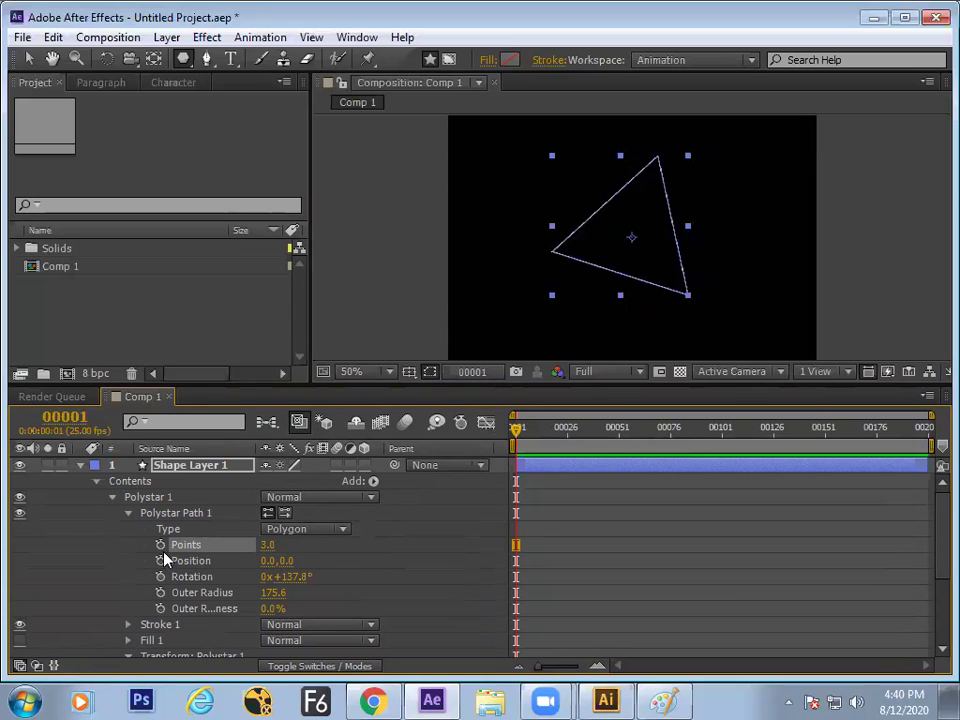
{"action": "left_click", "coordinate": [160, 545]}
{"action": "left_click_drag", "start_coordinate": [645, 449], "coordinate": [791, 443]}
{"action": "left_click_drag", "start_coordinate": [265, 553], "coordinate": [306, 546]}
Step: Play back the polygon's Points animation and return to the first frame
{"action": "left_click", "coordinate": [624, 440]}
{"action": "key", "text": "space"}
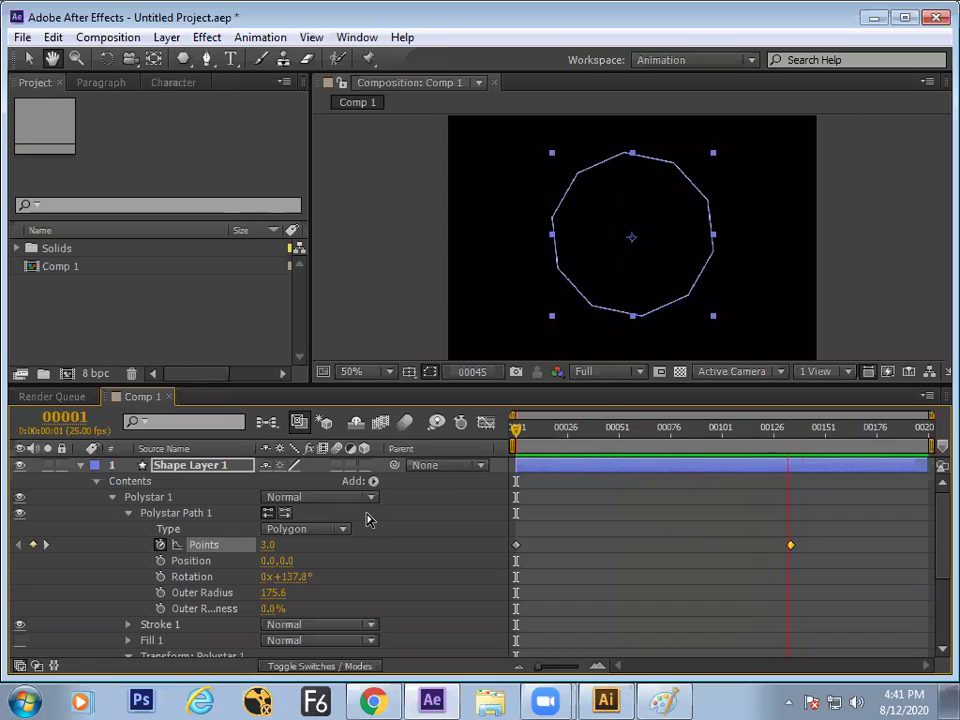
{"action": "key", "text": "space"}
{"action": "left_click_drag", "start_coordinate": [508, 450], "coordinate": [408, 500]}
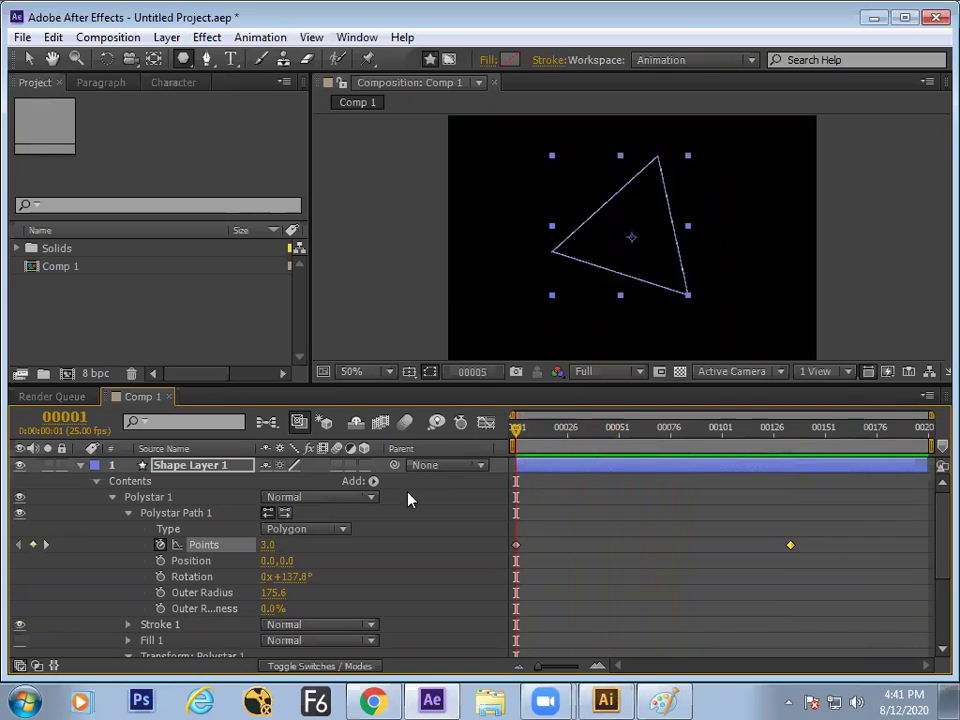
Step: Change the polystar path's type to Star and set its Points to 13 at the first frame
{"action": "left_click", "coordinate": [343, 530]}
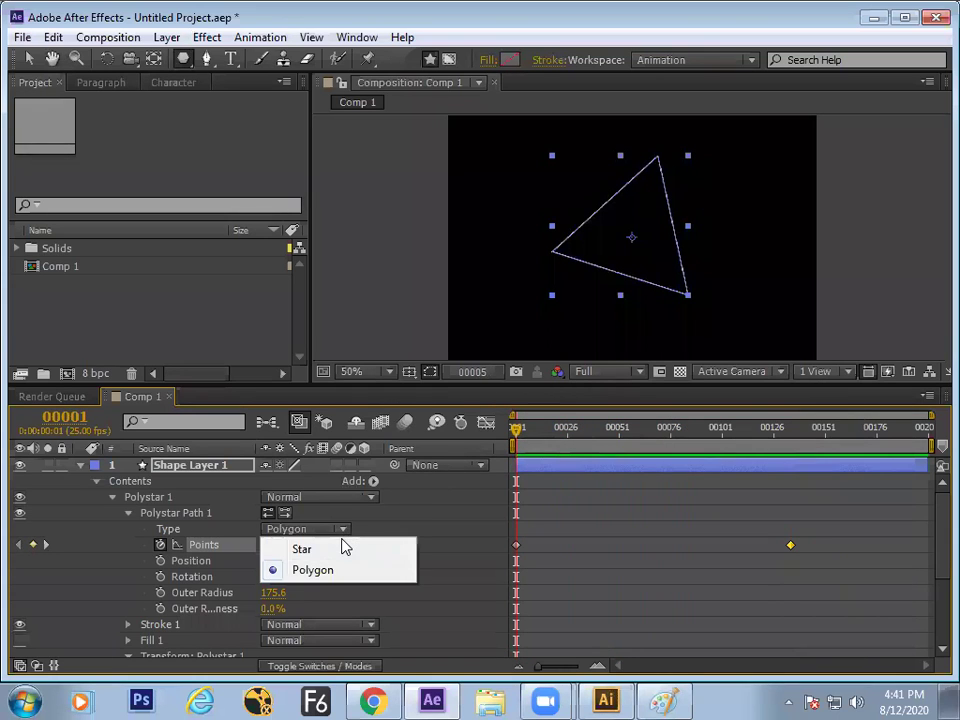
{"action": "left_click", "coordinate": [342, 553]}
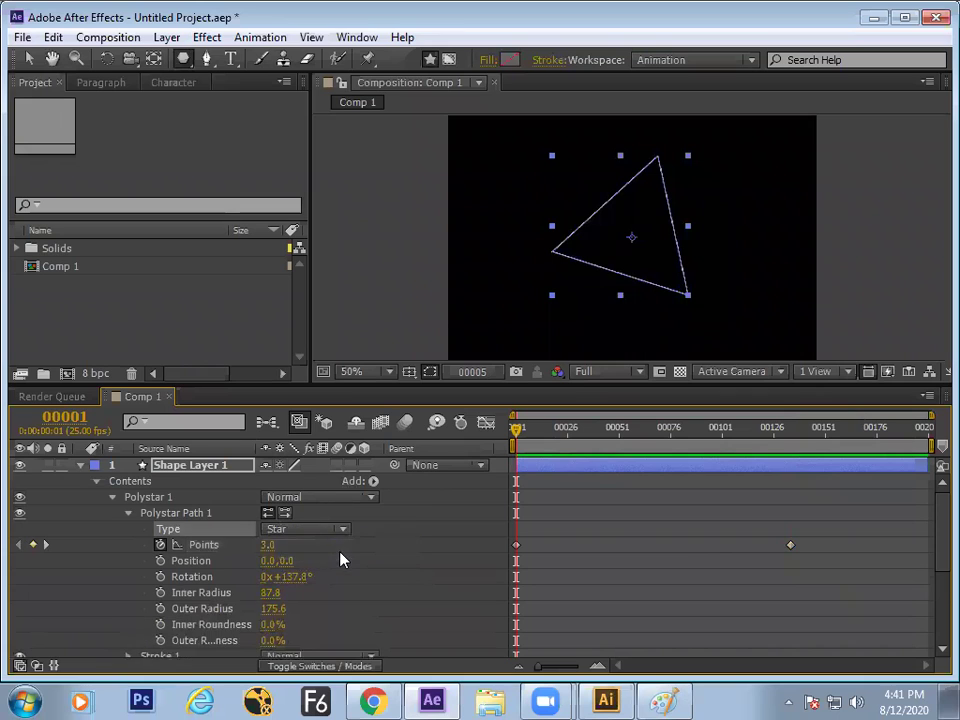
{"action": "left_click", "coordinate": [267, 545]}
{"action": "type", "text": "13"}
{"action": "key", "text": "Return"}
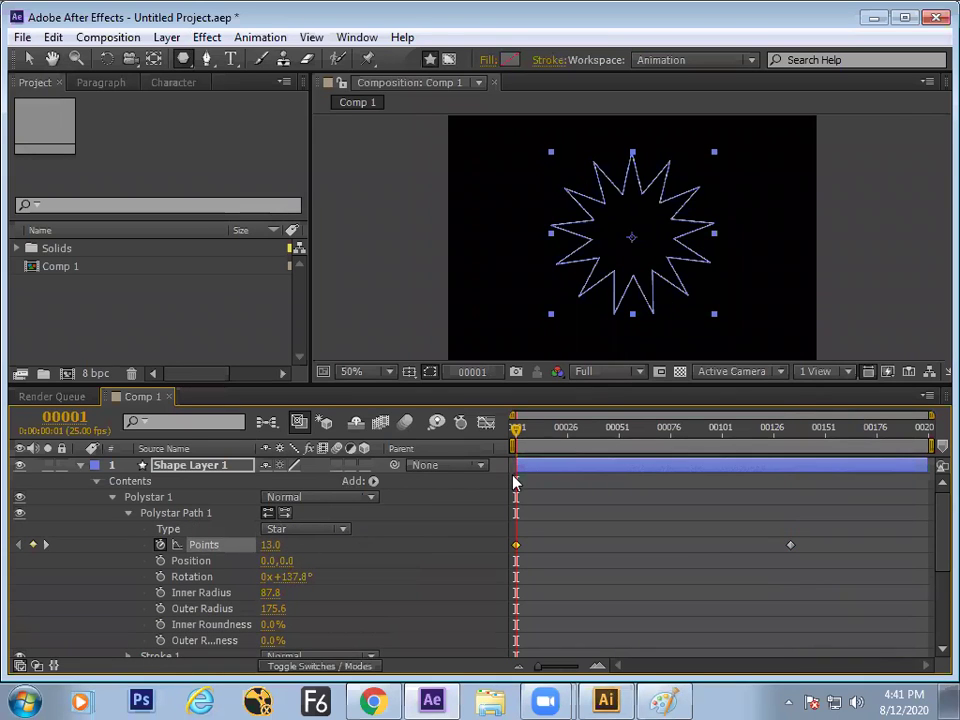
Step: Preview the star's Points animation, check it against the transparency grid, and return to the first frame
{"action": "key", "text": "space"}
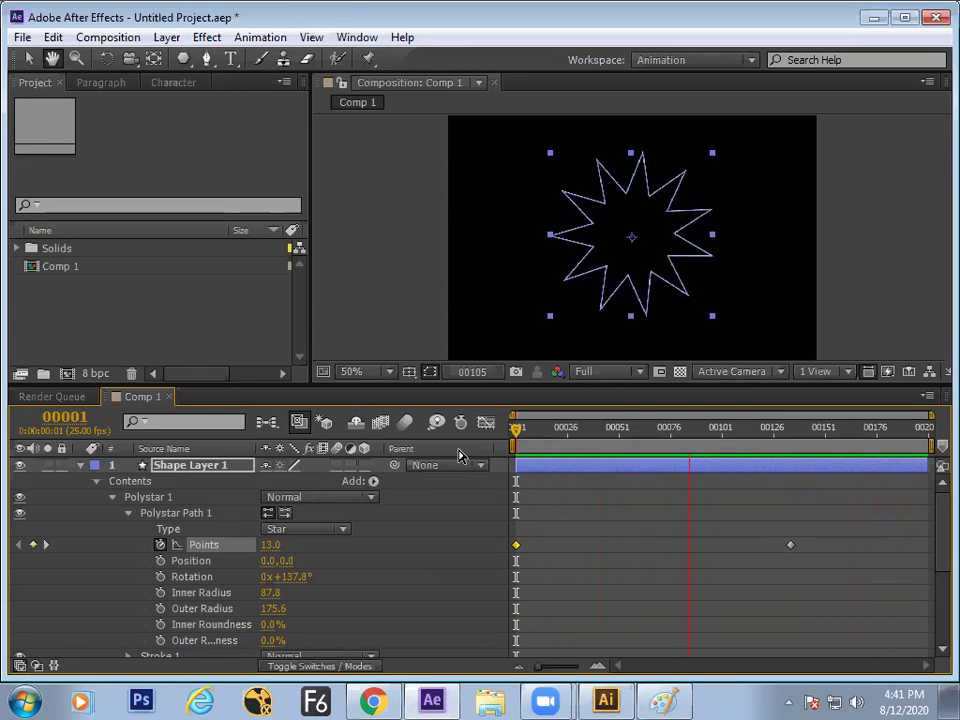
{"action": "left_click", "coordinate": [680, 372]}
{"action": "left_click", "coordinate": [680, 372]}
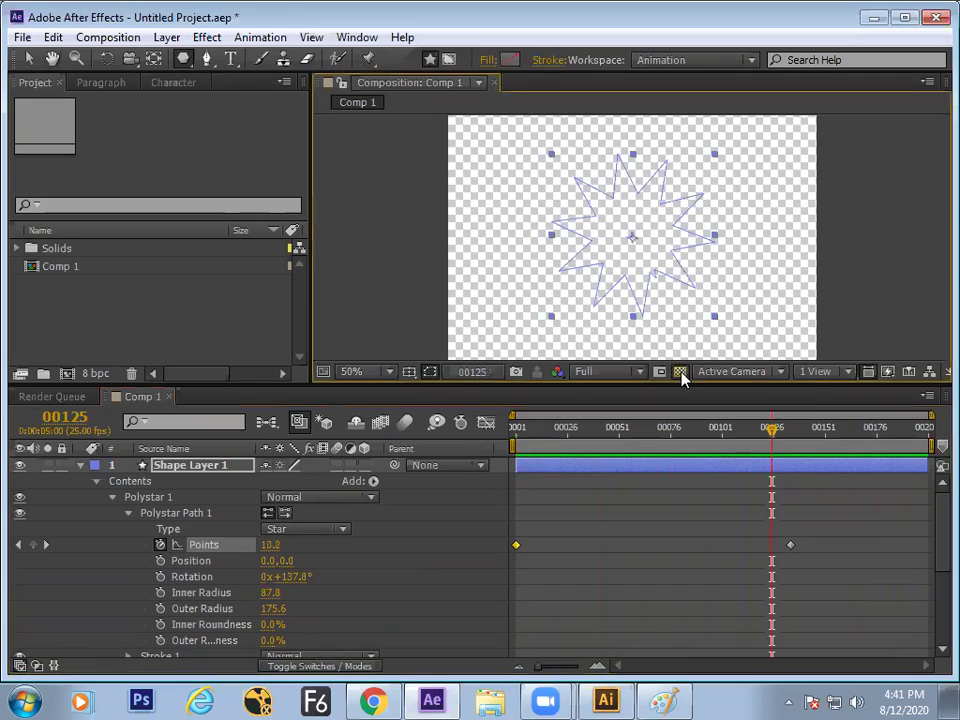
{"action": "left_click", "coordinate": [680, 372]}
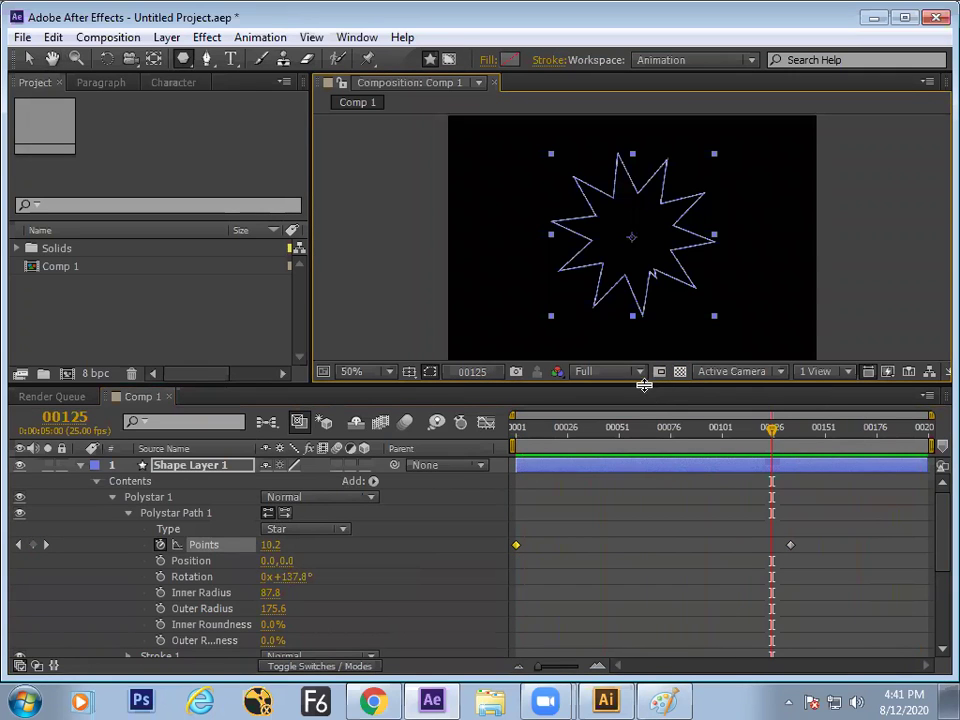
{"action": "left_click_drag", "start_coordinate": [612, 421], "coordinate": [484, 469]}
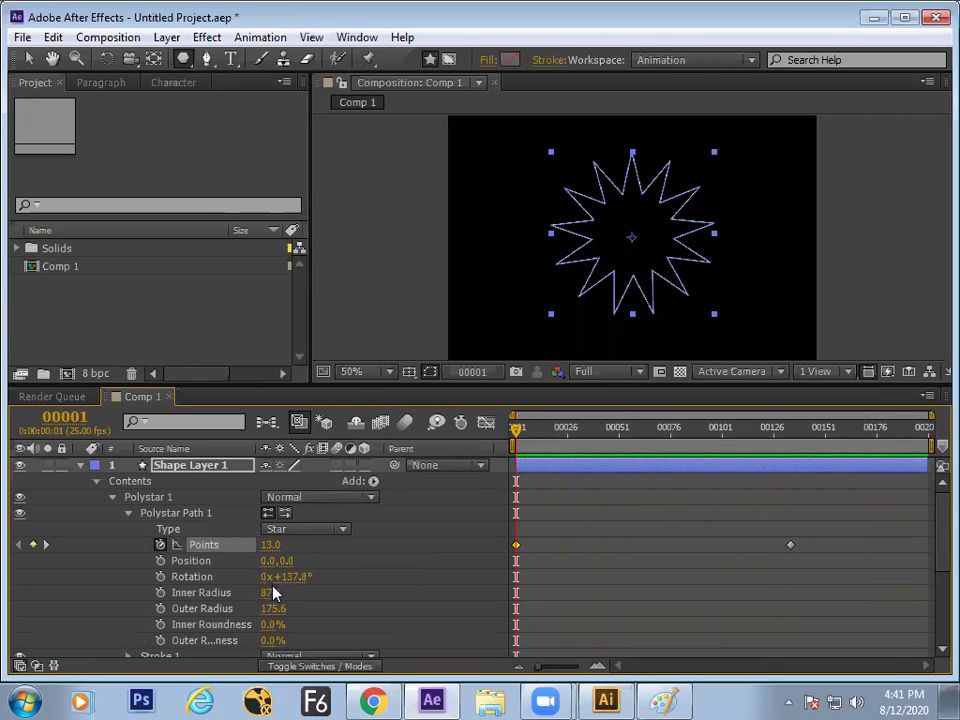
Step: Expand the star's Stroke and Fill properties for review and give the timeline more height
{"action": "key", "text": "grave"}
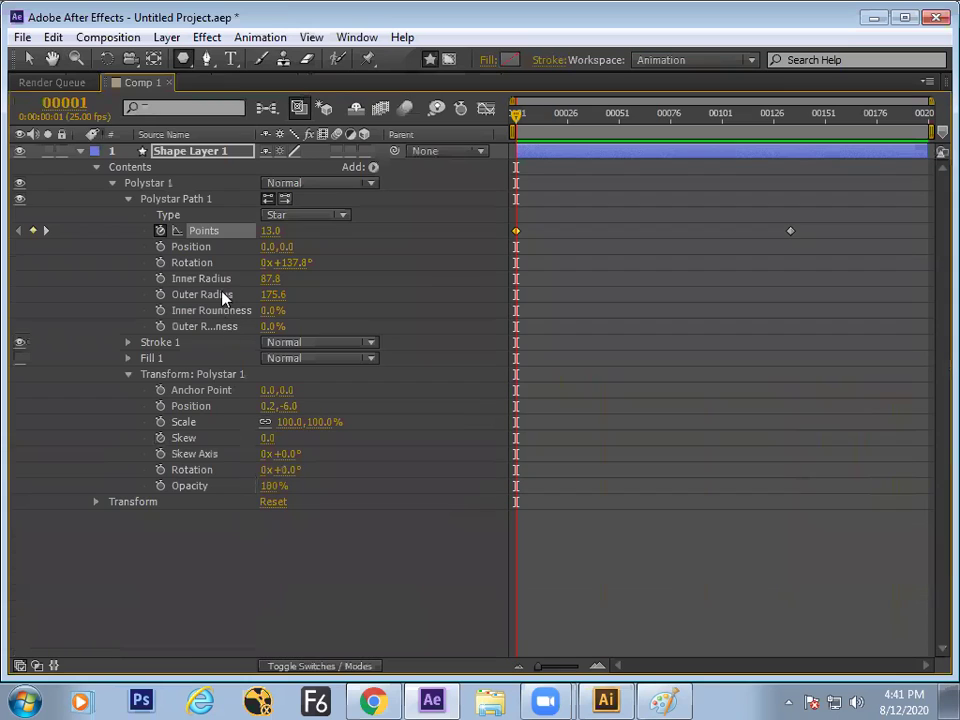
{"action": "left_click", "coordinate": [129, 343]}
{"action": "left_click", "coordinate": [129, 486]}
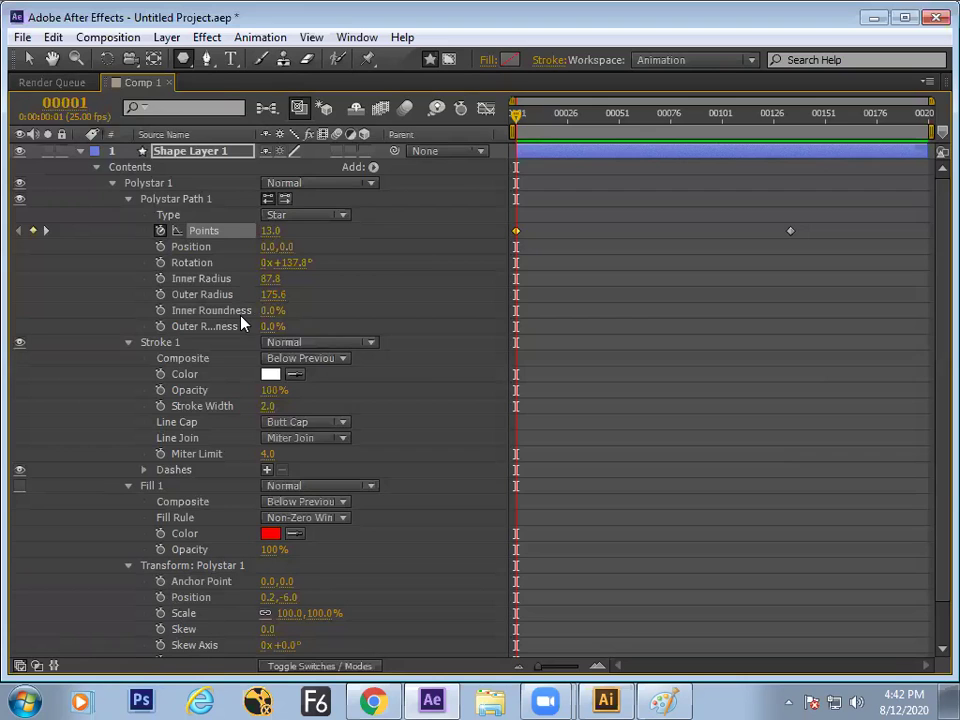
{"action": "key", "text": "grave"}
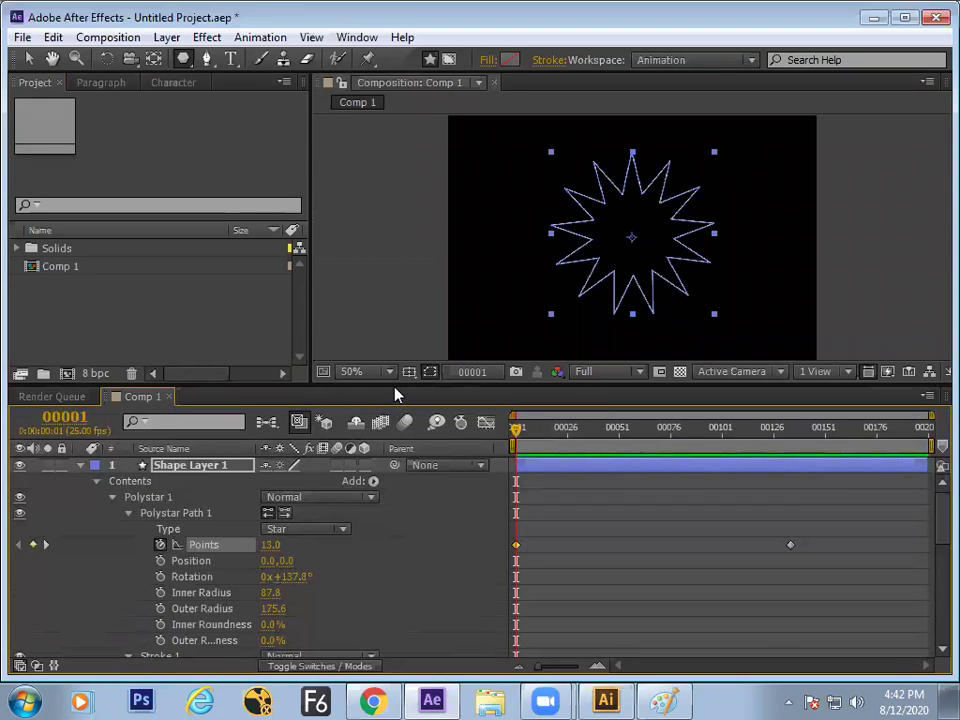
{"action": "left_click_drag", "start_coordinate": [397, 383], "coordinate": [397, 327]}
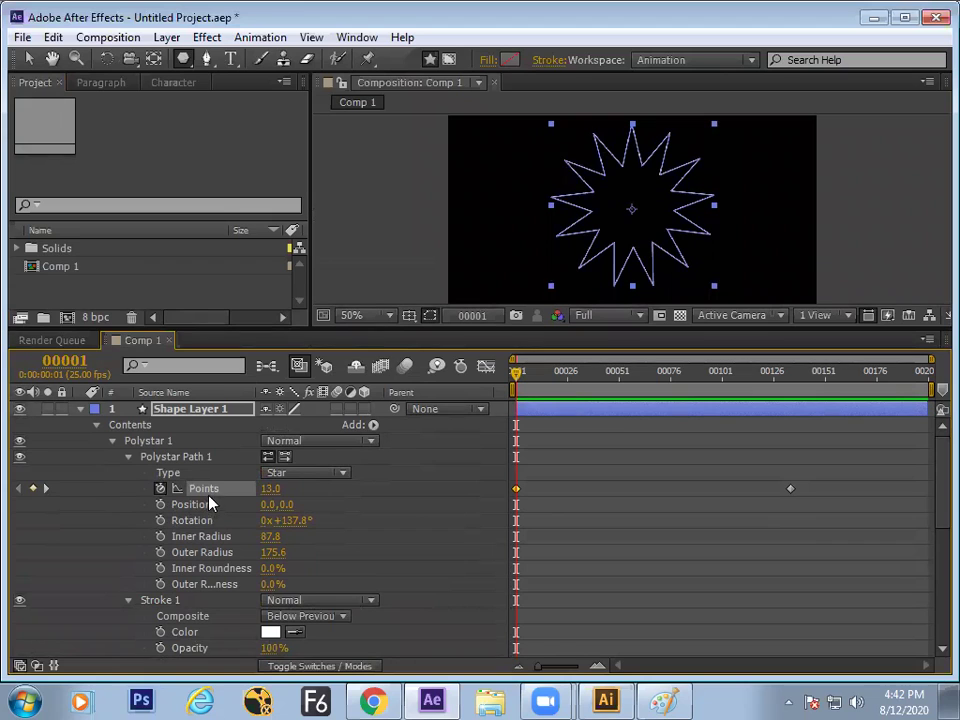
{"action": "key", "text": "Return"}
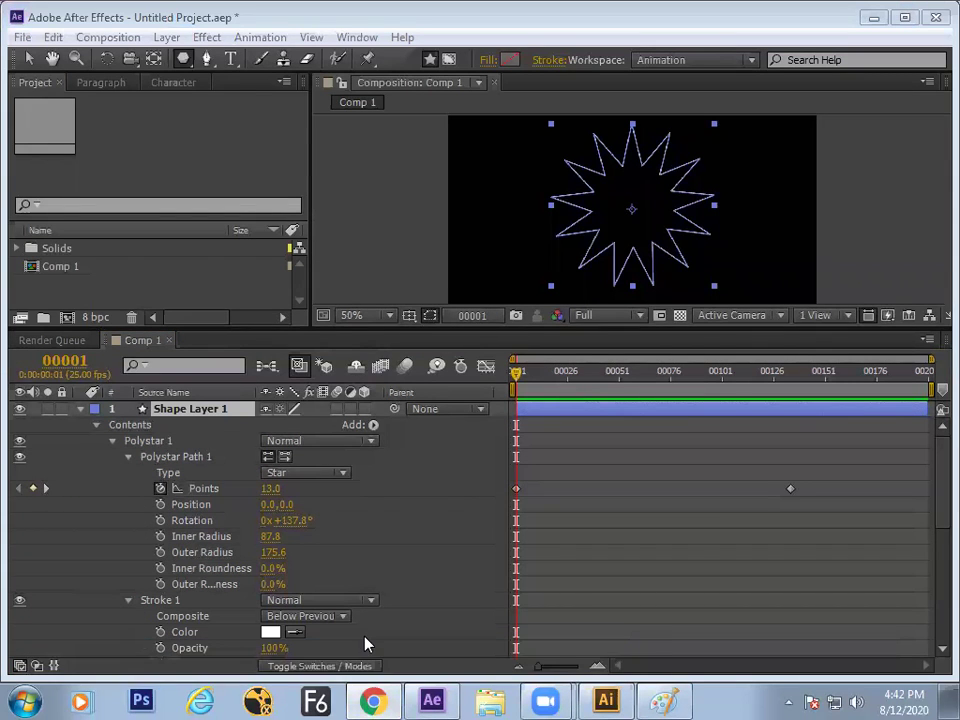
Step: Switch to Paint and handwrite "Motion Graphics" below the date, with a line above and below it
{"action": "left_click", "coordinate": [375, 698]}
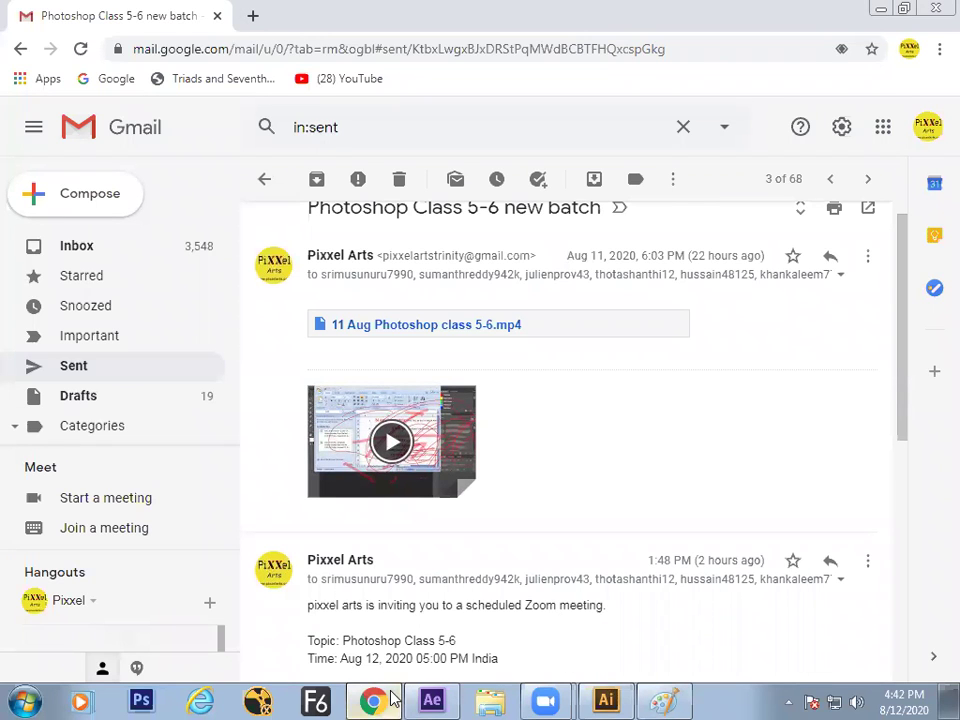
{"action": "left_click", "coordinate": [432, 700]}
{"action": "left_click", "coordinate": [666, 700]}
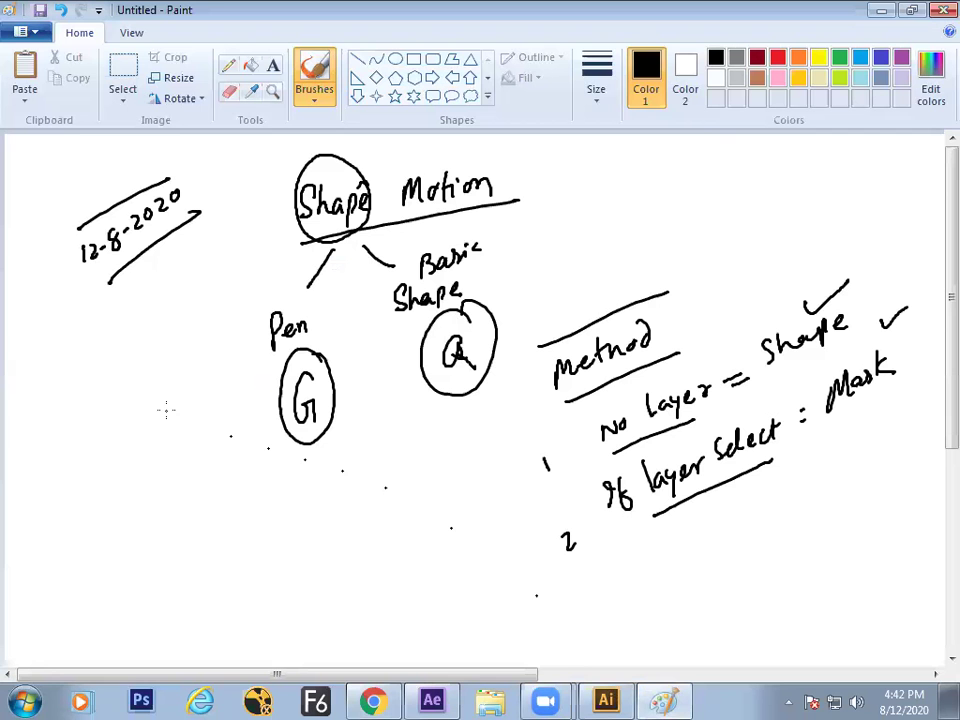
{"action": "mouse_move", "coordinate": [62, 502]}
{"action": "left_mouse_down"}
{"action": "mouse_move", "coordinate": [97, 460]}
{"action": "mouse_move", "coordinate": [138, 451]}
{"action": "mouse_move", "coordinate": [188, 405]}
{"action": "mouse_move", "coordinate": [203, 405]}
{"action": "mouse_move", "coordinate": [82, 500]}
{"action": "left_mouse_up"}
{"action": "left_click_drag", "start_coordinate": [64, 428], "coordinate": [201, 360]}
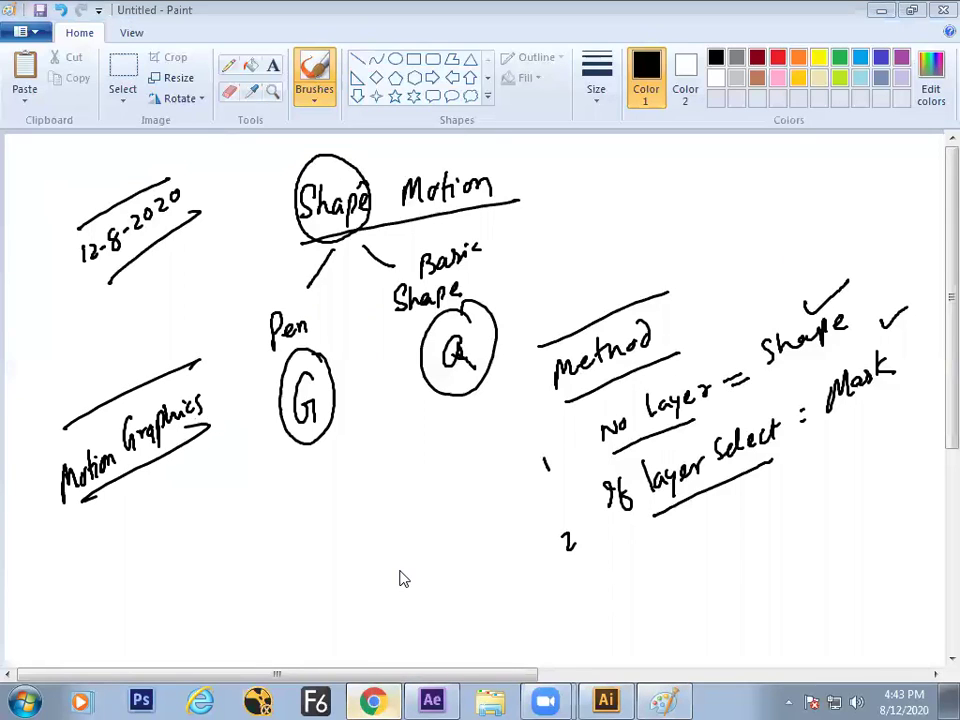
Step: Switch to Chrome and search the web for "motion graphics" in place of the loading YouTube page
{"action": "key", "text": "alt+Tab"}
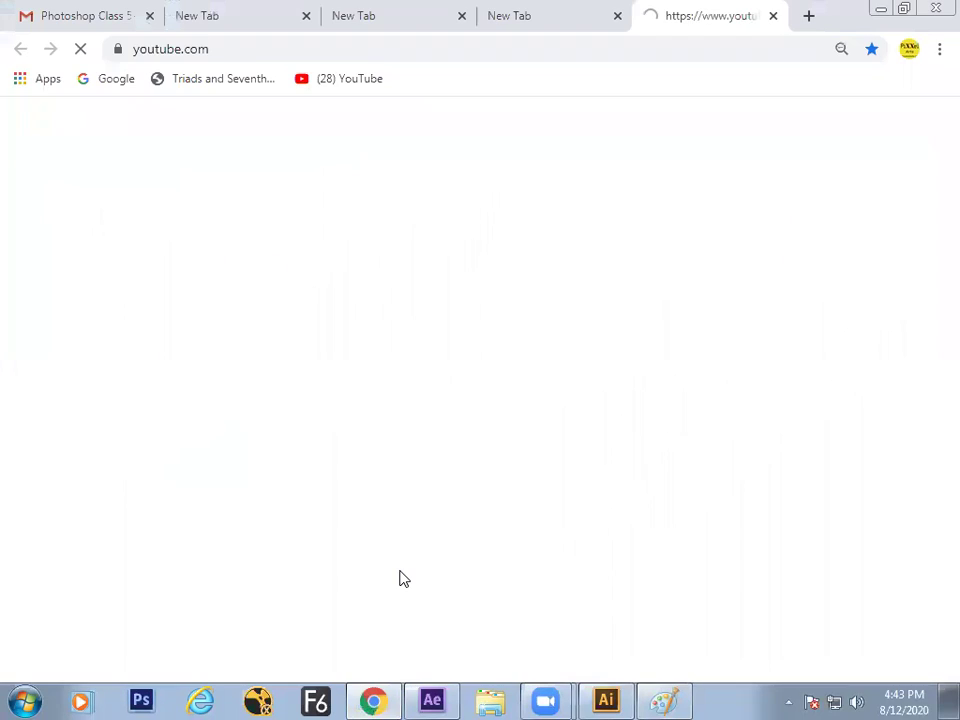
{"action": "left_click", "coordinate": [560, 22]}
{"action": "left_click", "coordinate": [672, 22]}
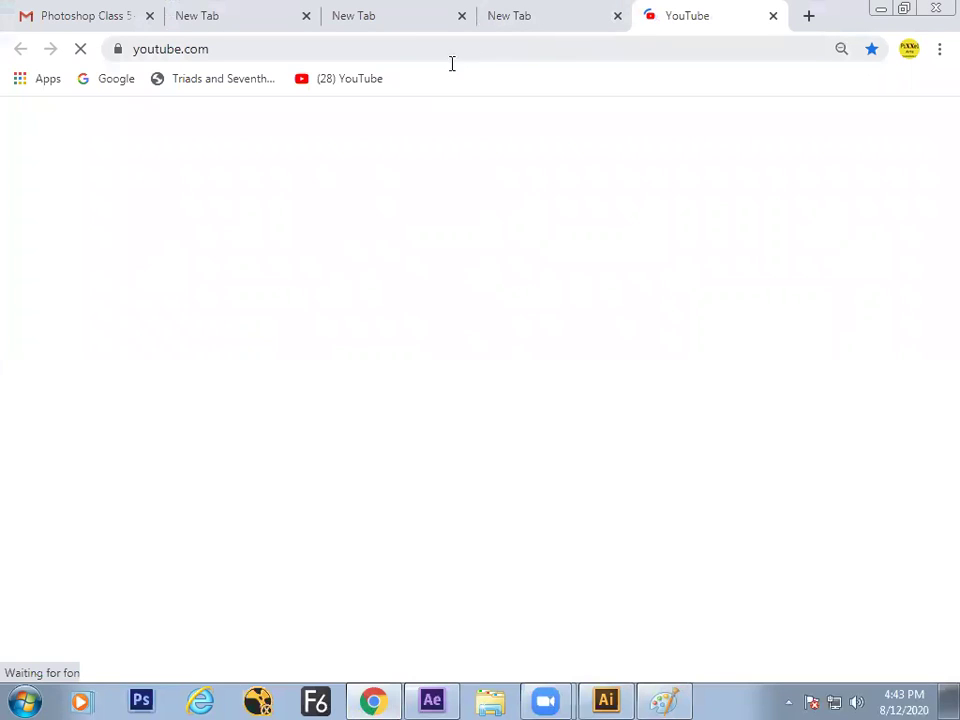
{"action": "key", "text": "ctrl+l"}
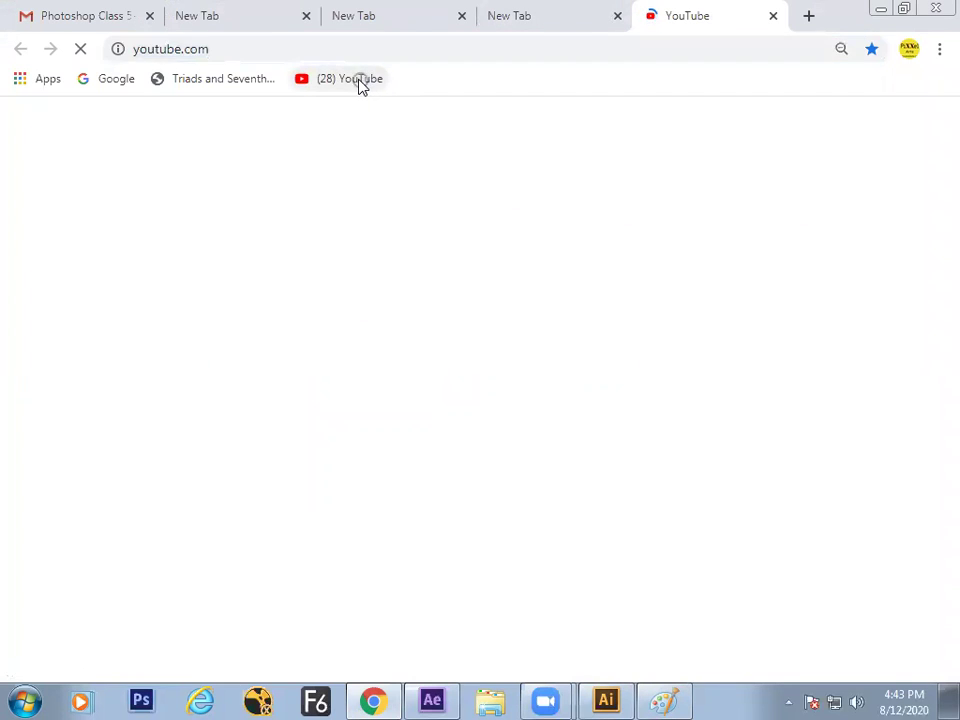
{"action": "left_click", "coordinate": [367, 52]}
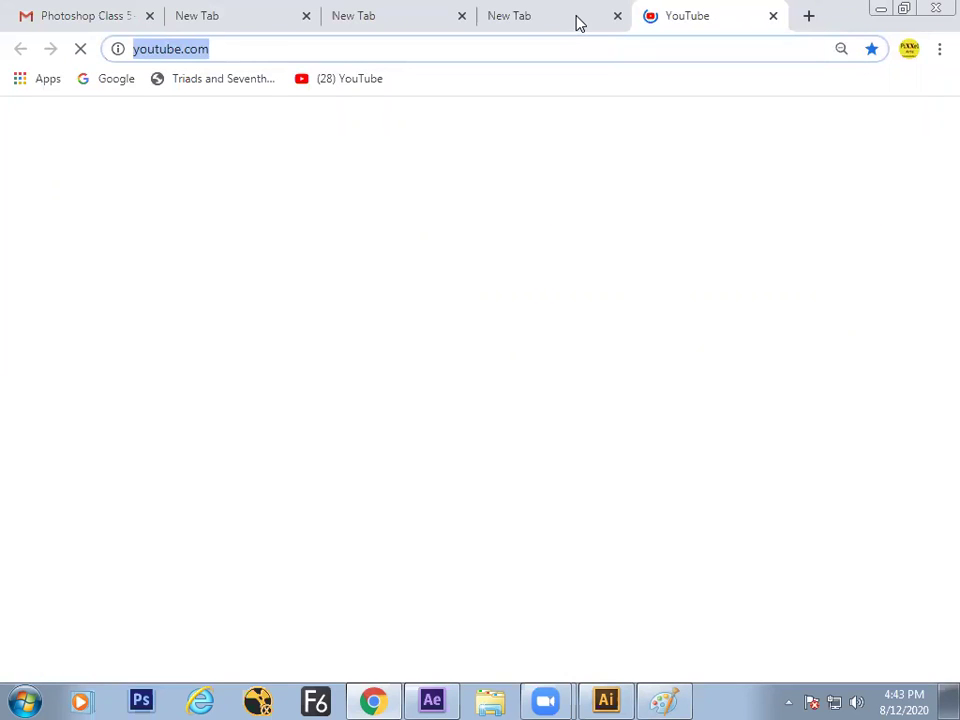
Step: Open YouTube from its bookmark in the empty tab next to the Gmail tab
{"action": "left_click", "coordinate": [403, 21]}
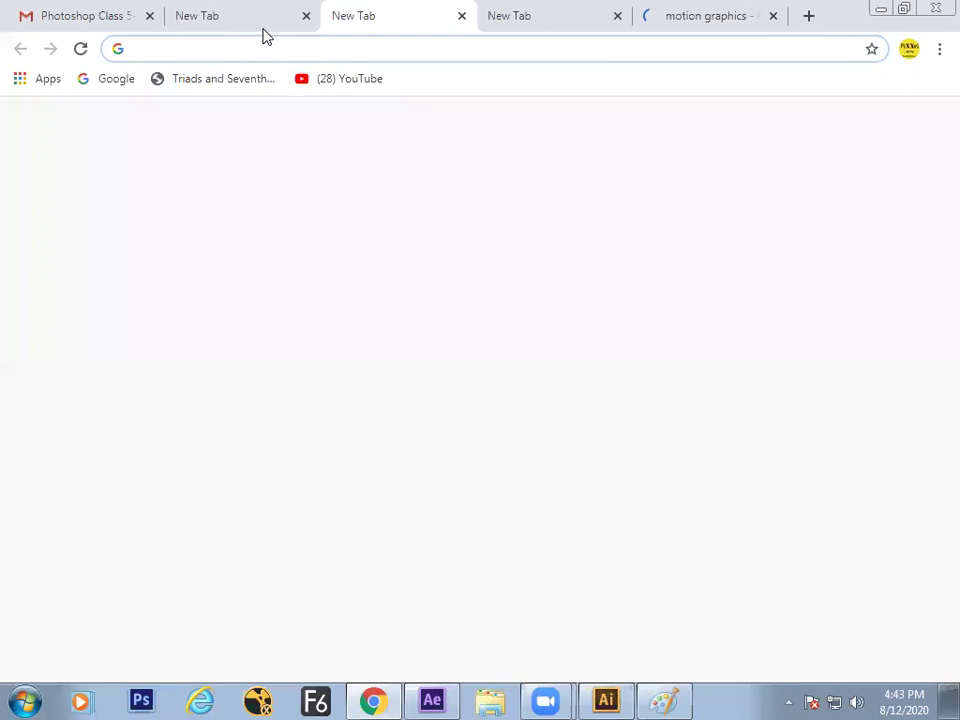
{"action": "left_click", "coordinate": [264, 30]}
{"action": "left_click", "coordinate": [336, 80]}
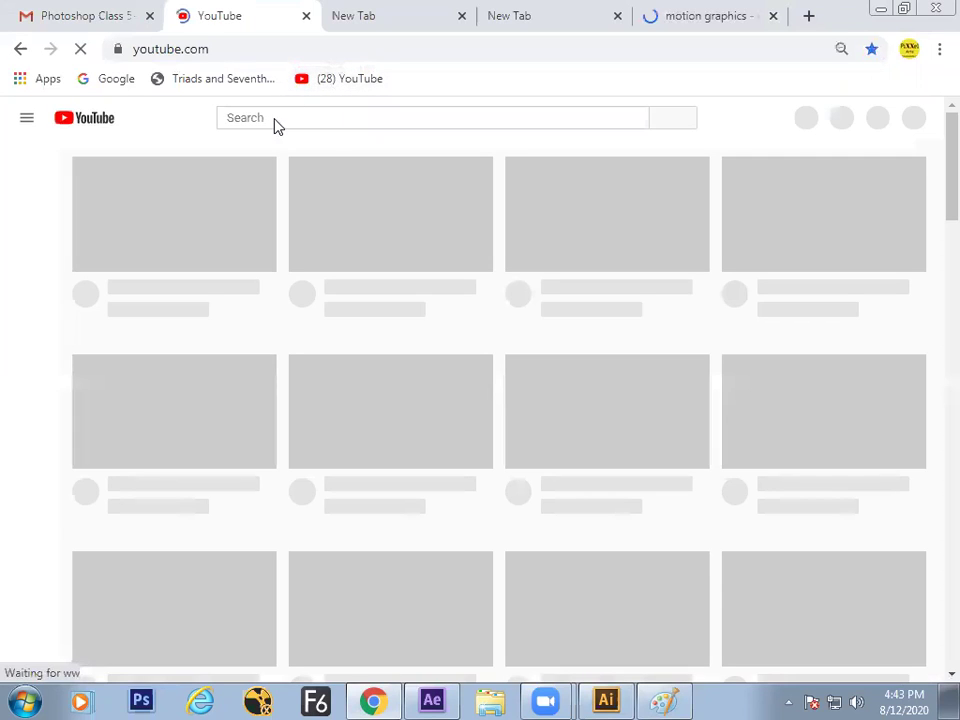
Step: Search YouTube for "motion graphics"
{"action": "left_click", "coordinate": [235, 118]}
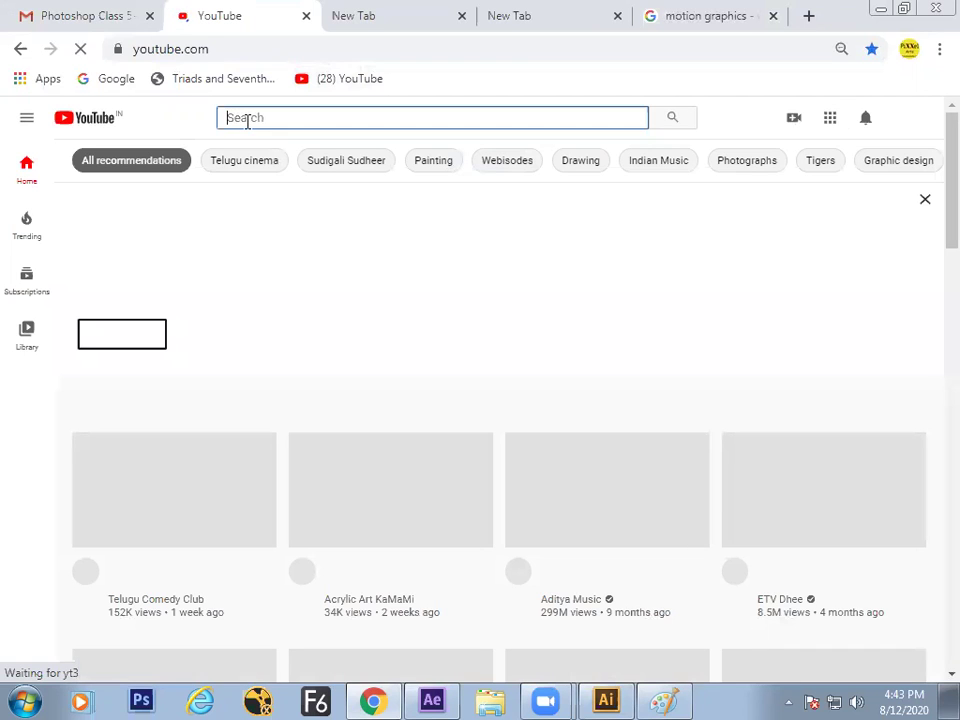
{"action": "type", "text": "motion"}
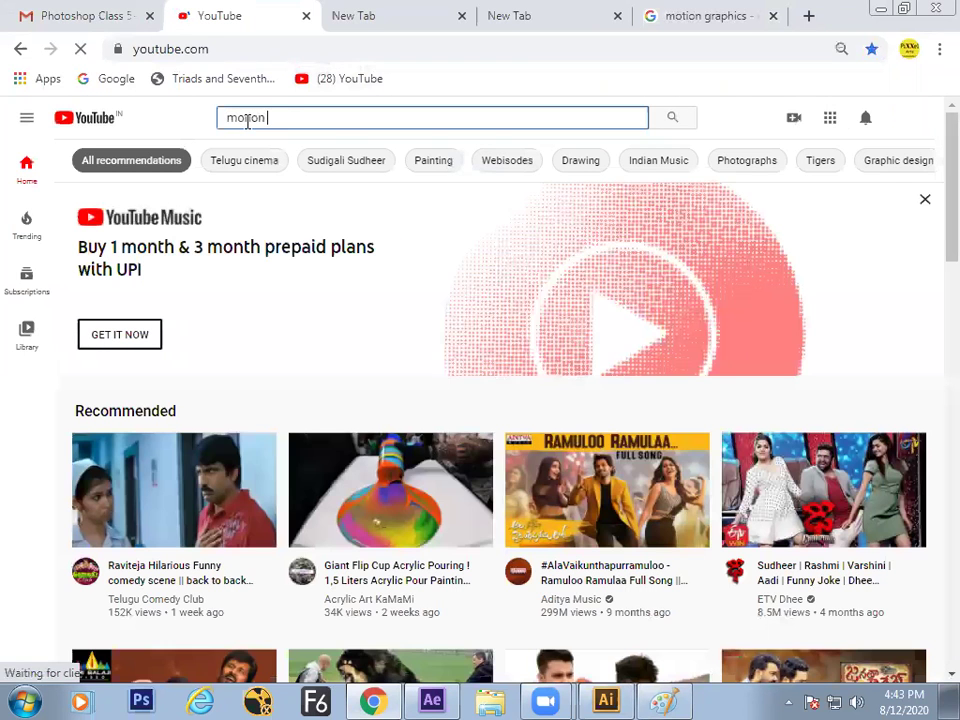
{"action": "type", "text": "grapjocs"}
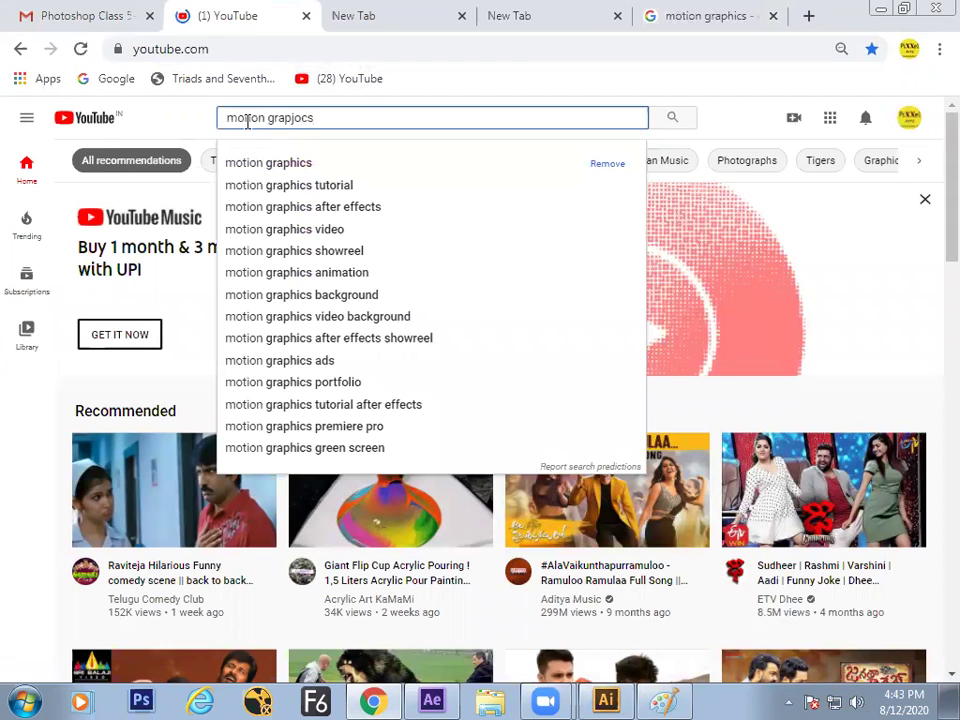
{"action": "key", "text": "Return"}
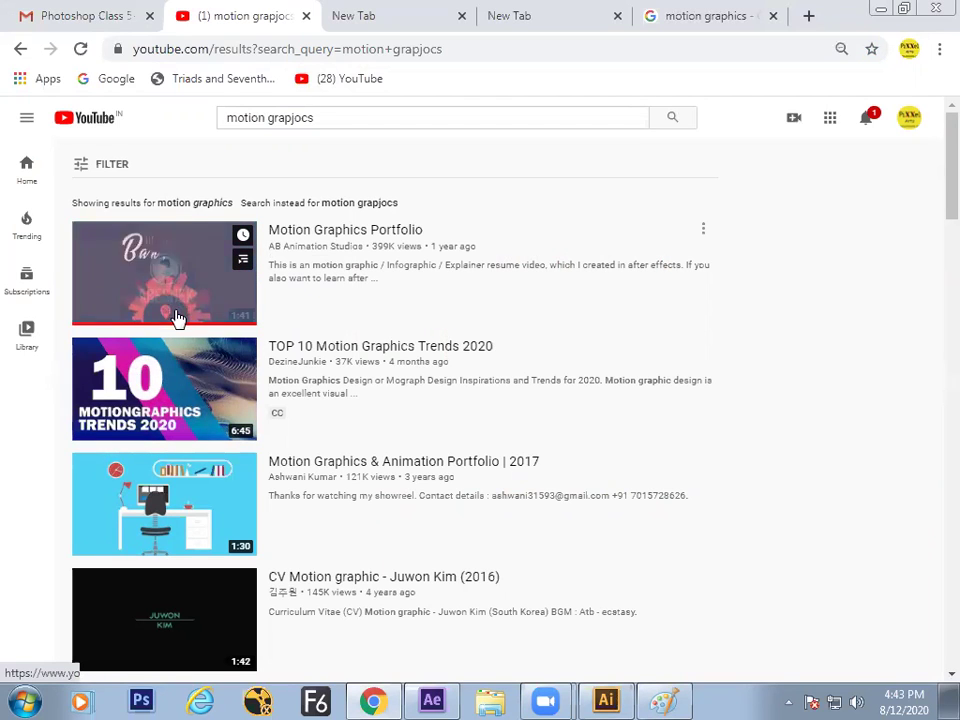
Step: Open the "Motion Graphics & Animation Portfolio | 2017" video and pause it during its opening greeting
{"action": "mouse_move", "coordinate": [193, 476]}
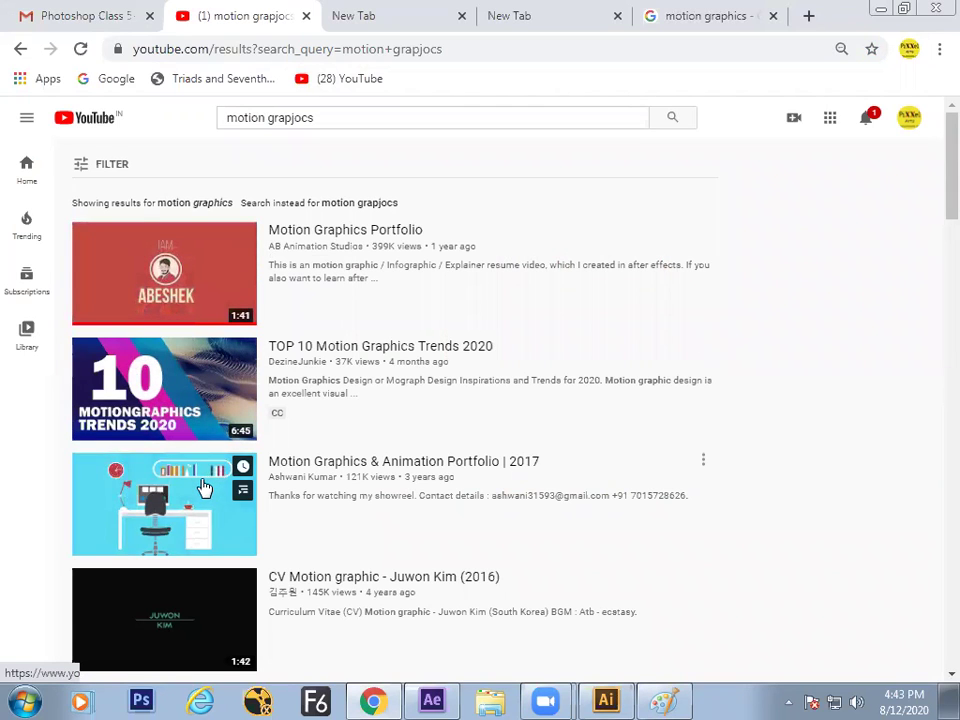
{"action": "left_click", "coordinate": [205, 487]}
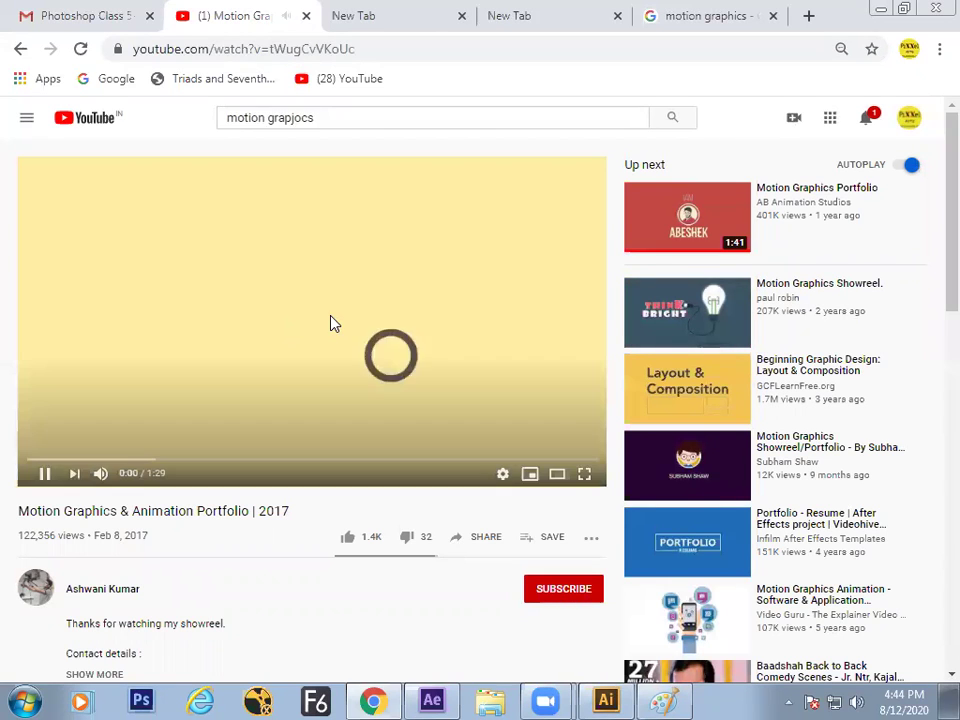
{"action": "left_click", "coordinate": [44, 473]}
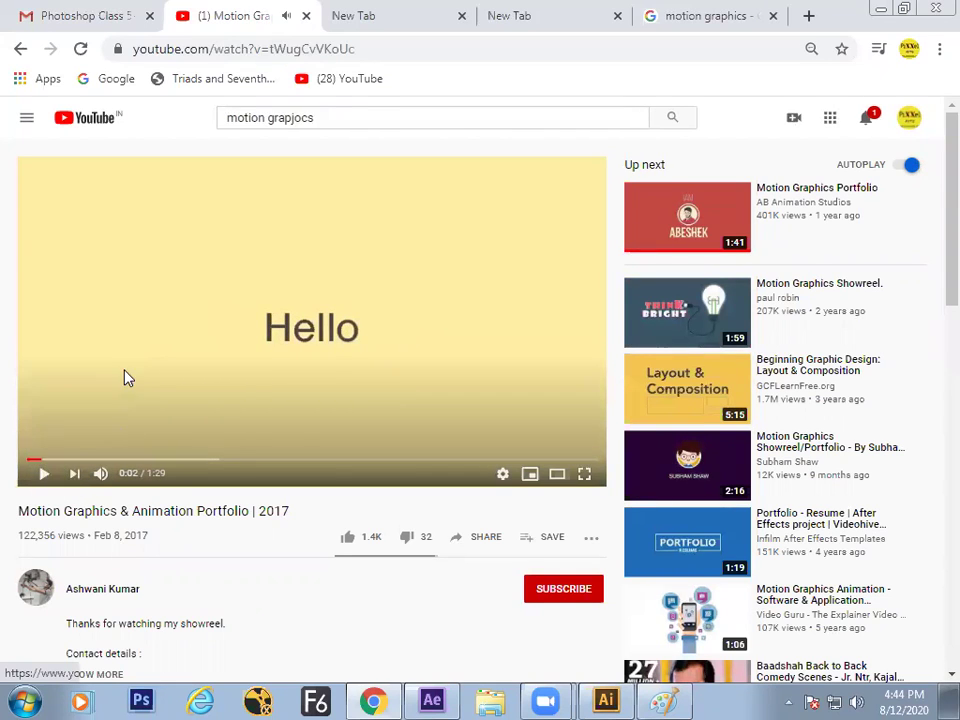
Step: Rewind the video to the start and play it in short bursts through the greeting, name and designer introduction, pausing after each movement
{"action": "left_click_drag", "start_coordinate": [36, 459], "coordinate": [15, 466]}
{"action": "left_click", "coordinate": [43, 480]}
{"action": "left_click", "coordinate": [48, 484]}
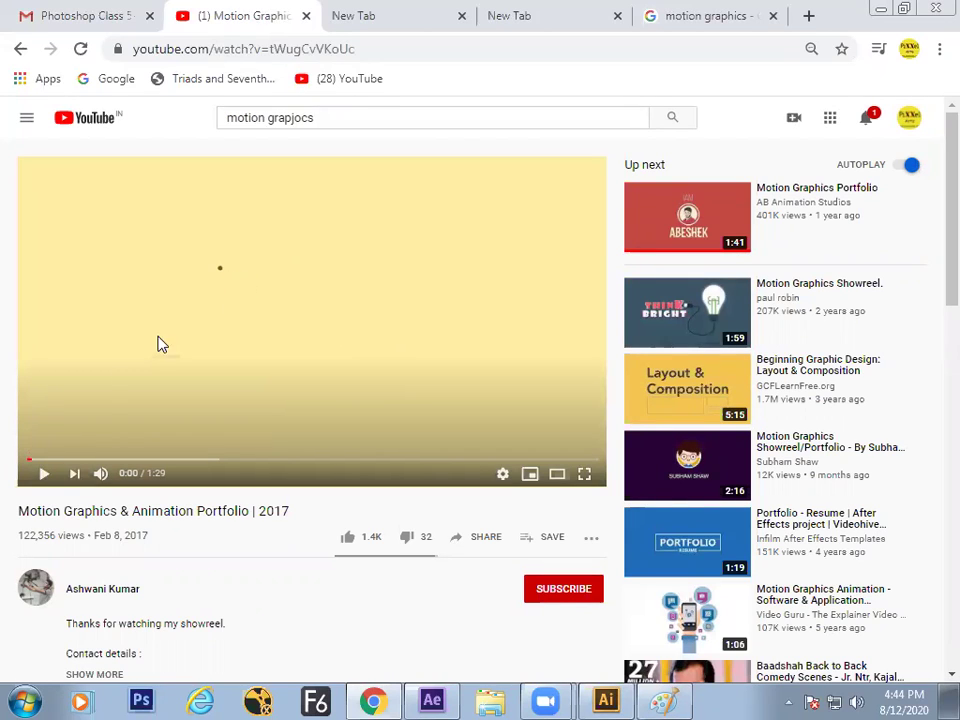
{"action": "left_click", "coordinate": [44, 474]}
{"action": "left_click", "coordinate": [45, 474]}
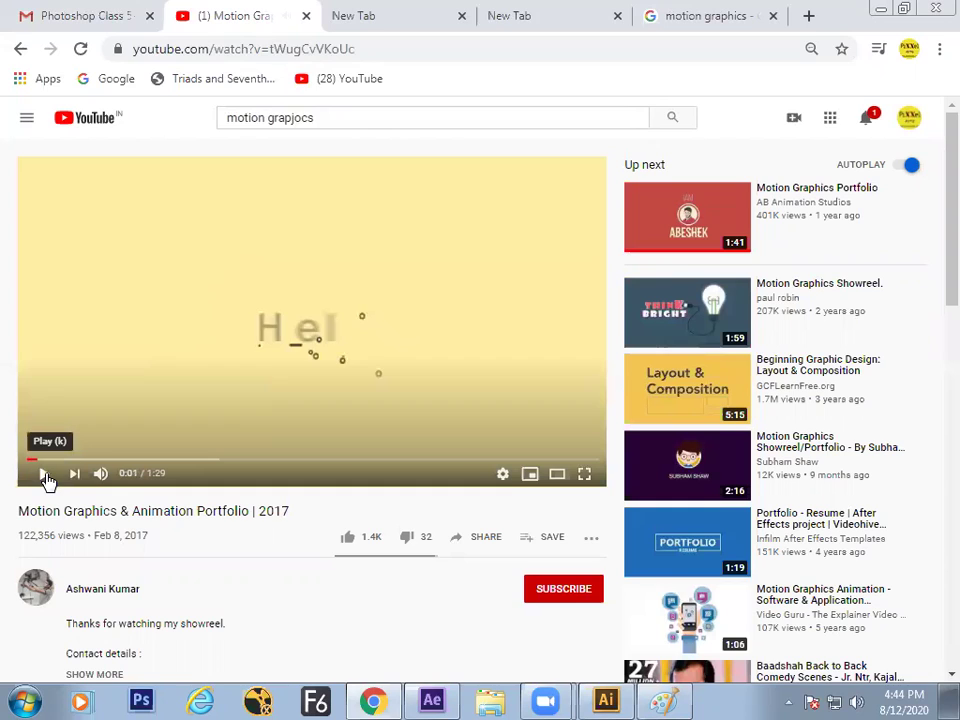
{"action": "left_click", "coordinate": [45, 474]}
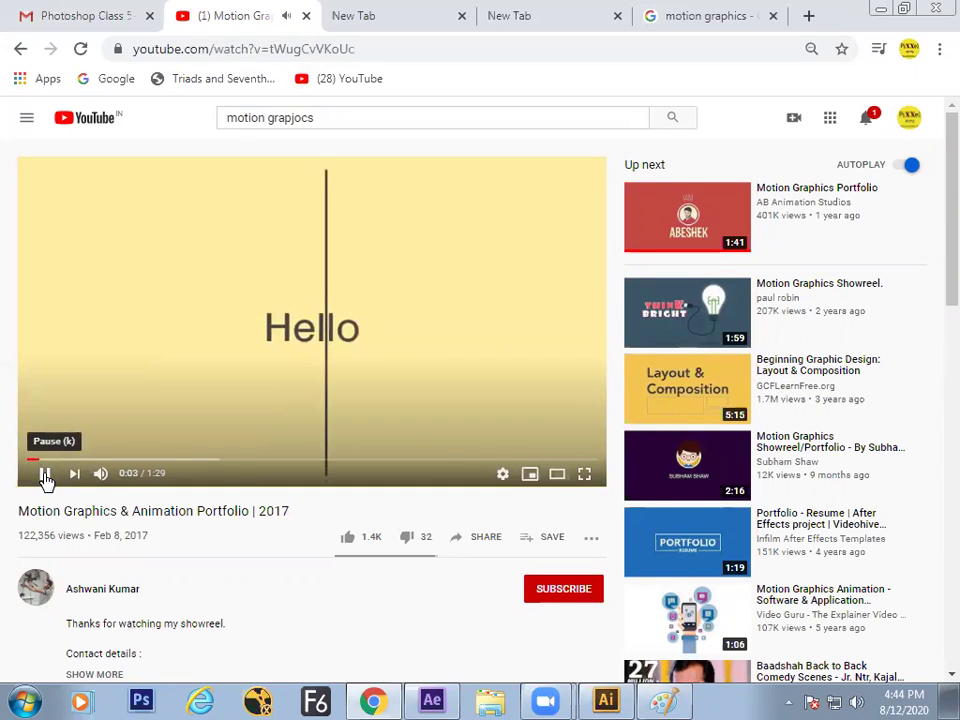
{"action": "left_click", "coordinate": [45, 474]}
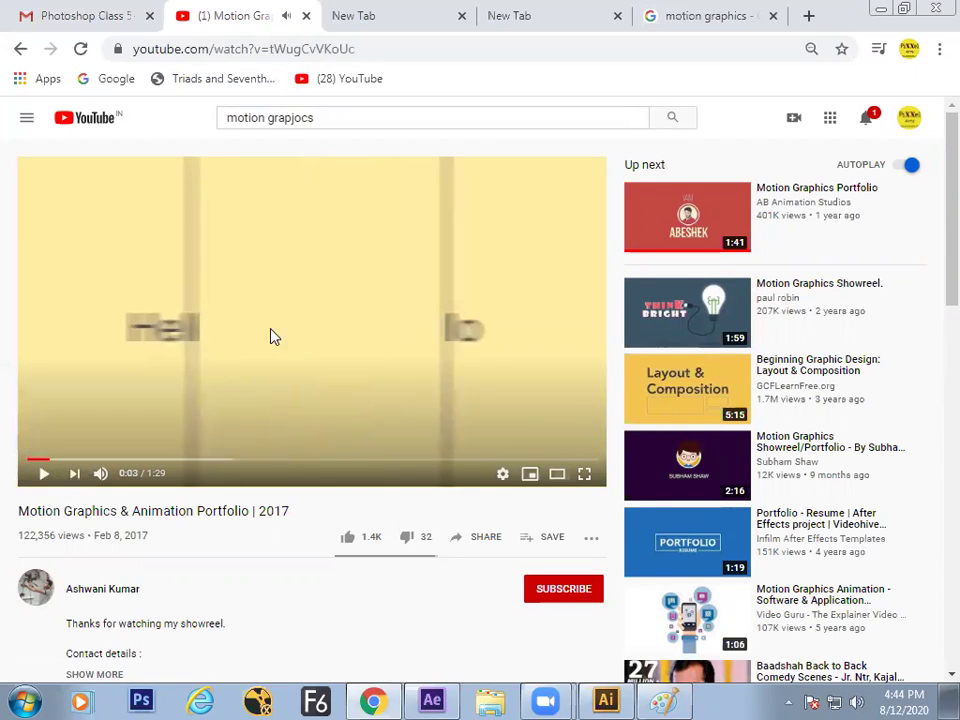
{"action": "left_click", "coordinate": [44, 474]}
{"action": "left_click", "coordinate": [45, 478]}
{"action": "left_click", "coordinate": [44, 476]}
{"action": "left_click", "coordinate": [44, 477]}
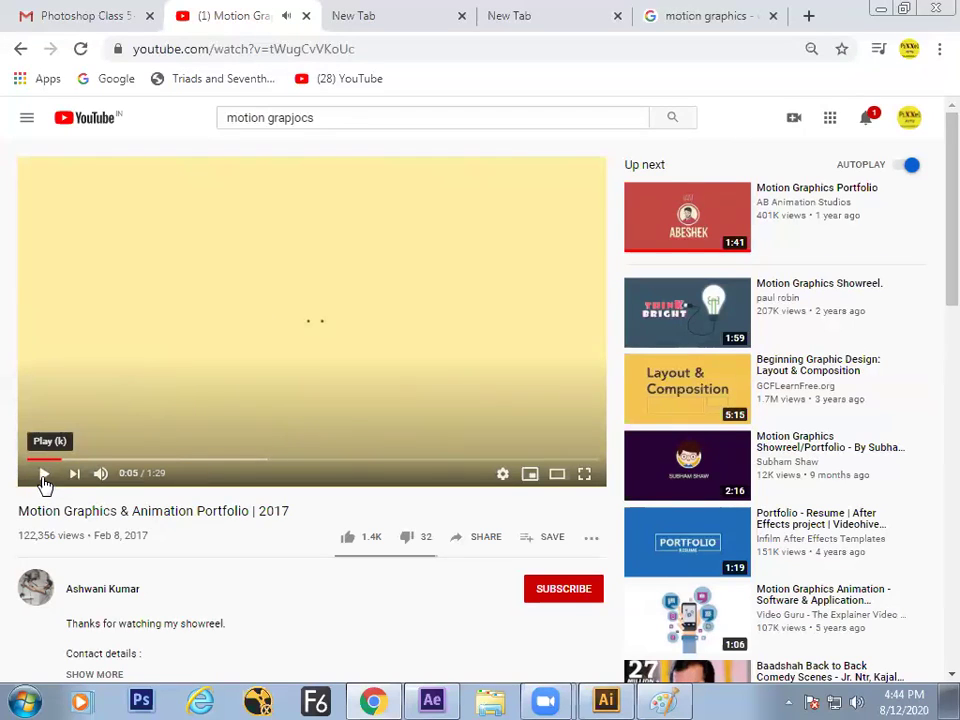
{"action": "left_click", "coordinate": [44, 482]}
{"action": "left_click", "coordinate": [44, 480]}
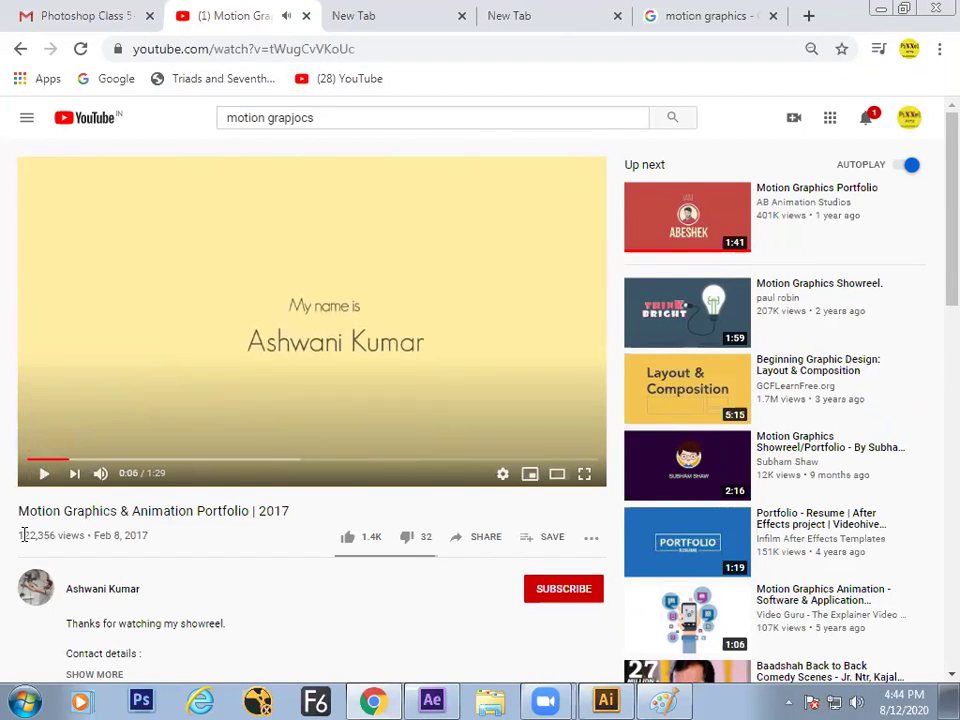
{"action": "left_click", "coordinate": [44, 476]}
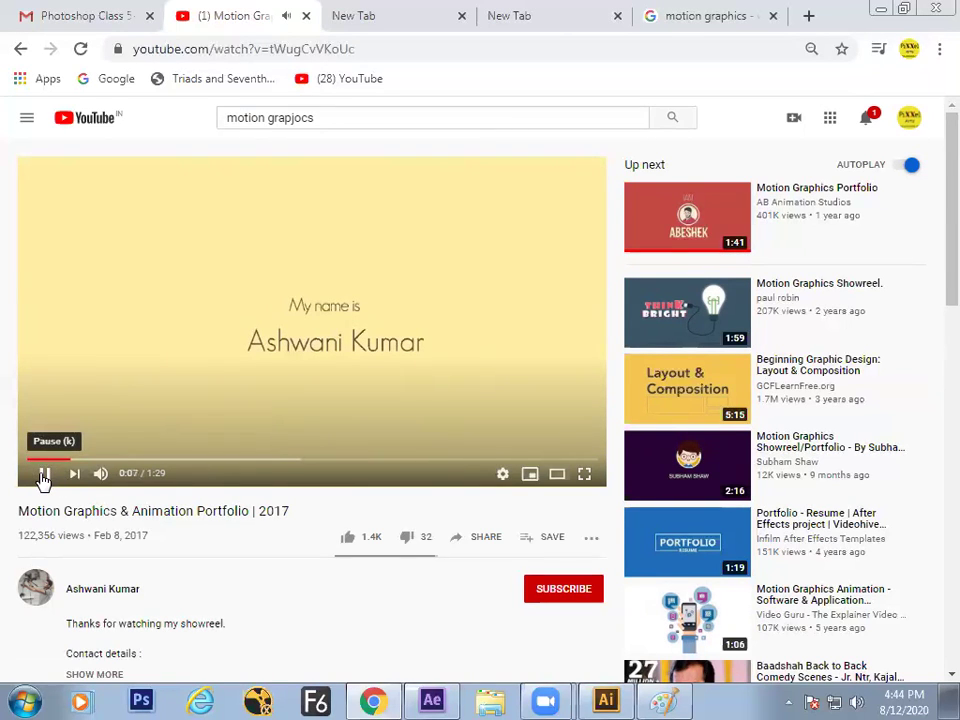
{"action": "left_click", "coordinate": [45, 483]}
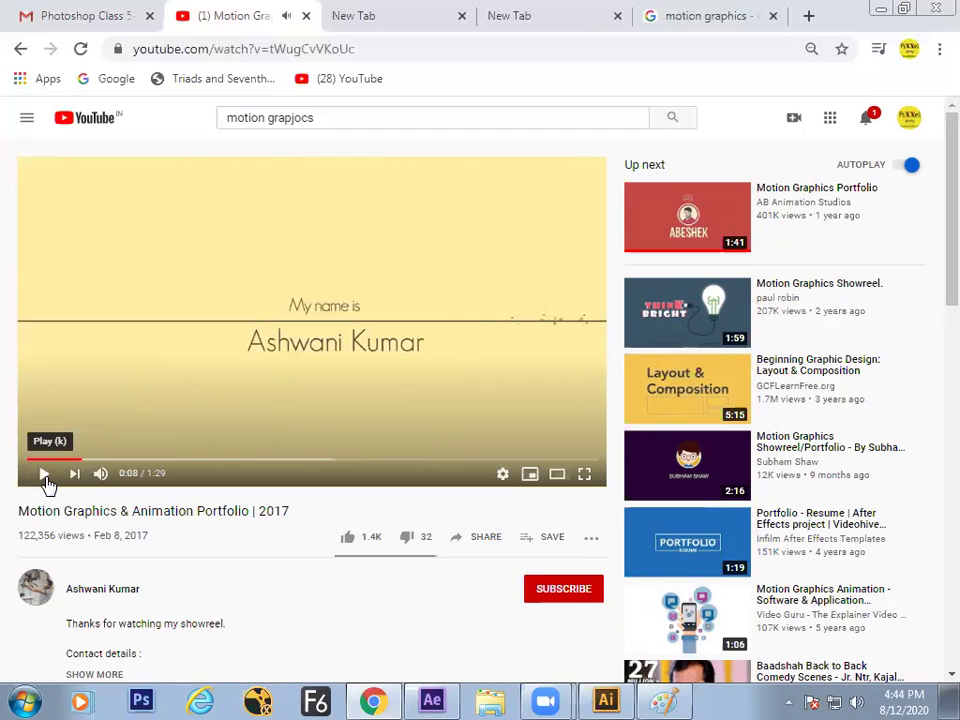
{"action": "left_click", "coordinate": [45, 480]}
{"action": "left_click", "coordinate": [45, 480]}
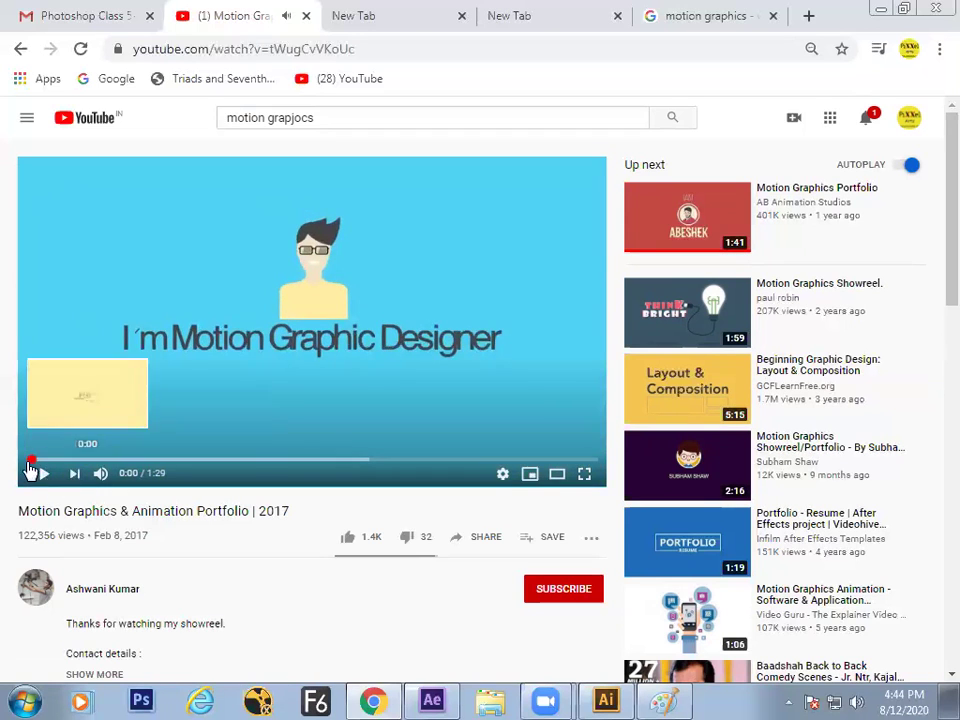
Step: Return to the start of the video and replay the "Hello" text animation in short bursts, pausing at 0:03
{"action": "left_click", "coordinate": [28, 461]}
{"action": "left_click", "coordinate": [43, 481]}
{"action": "left_click", "coordinate": [43, 477]}
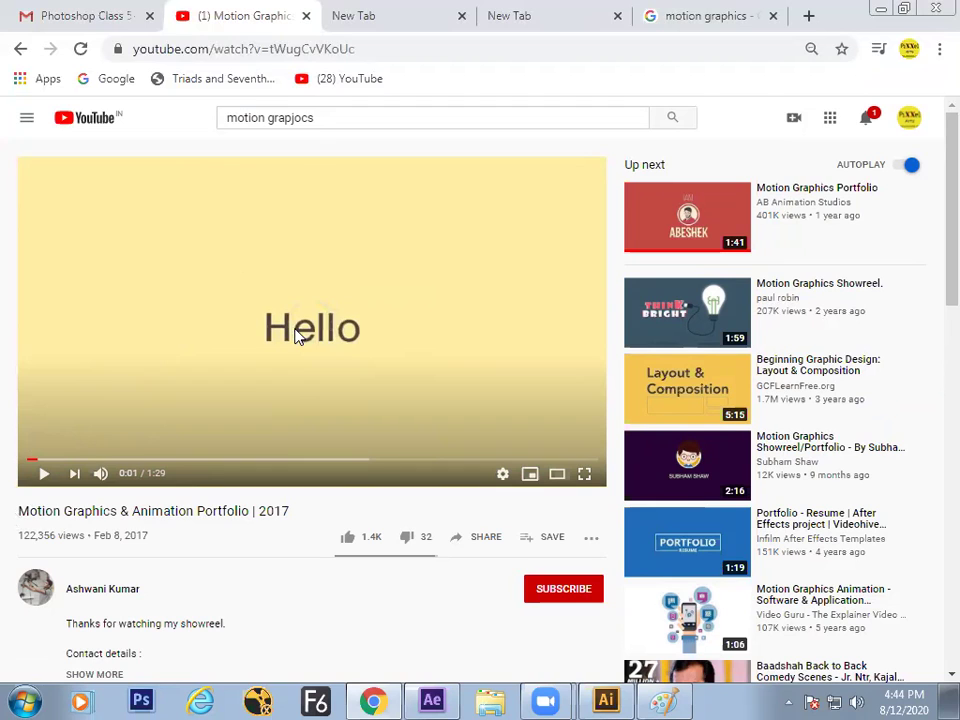
{"action": "left_click", "coordinate": [46, 472]}
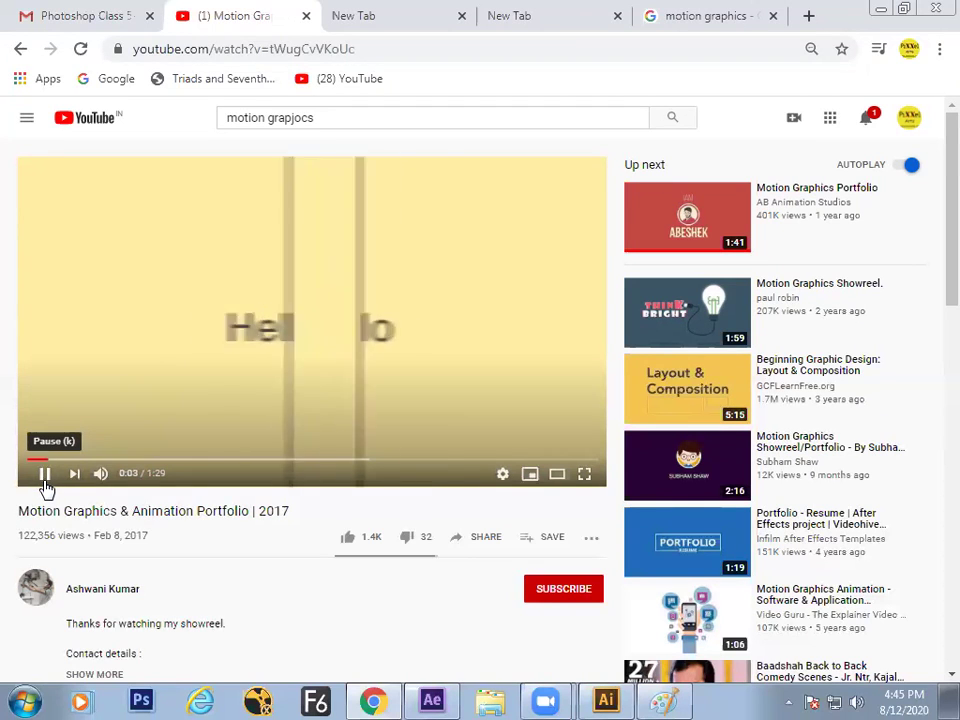
{"action": "left_click", "coordinate": [44, 479]}
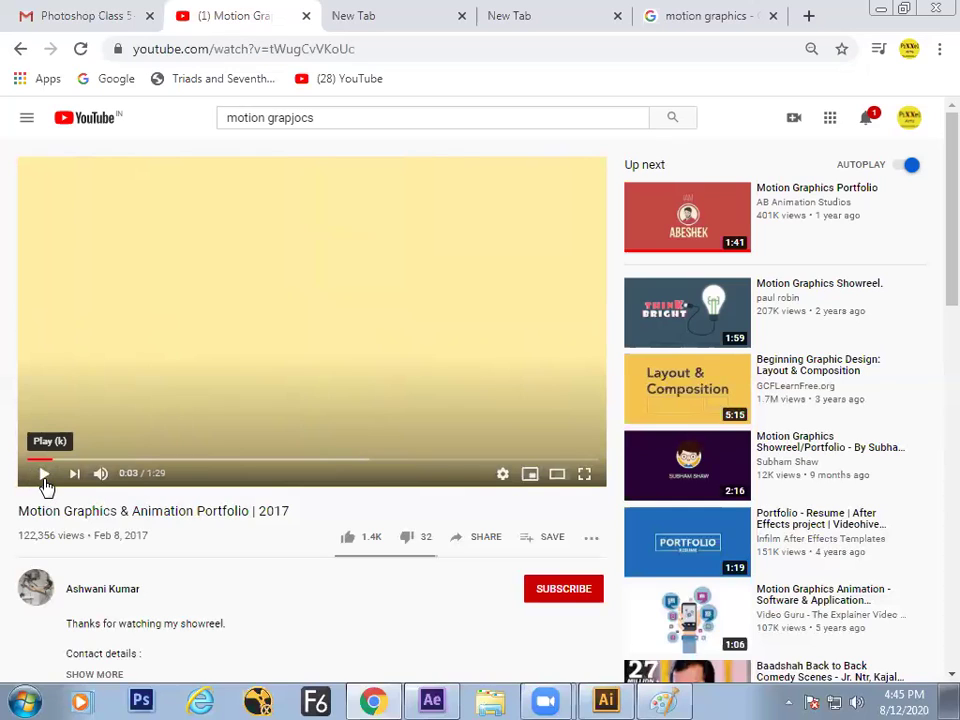
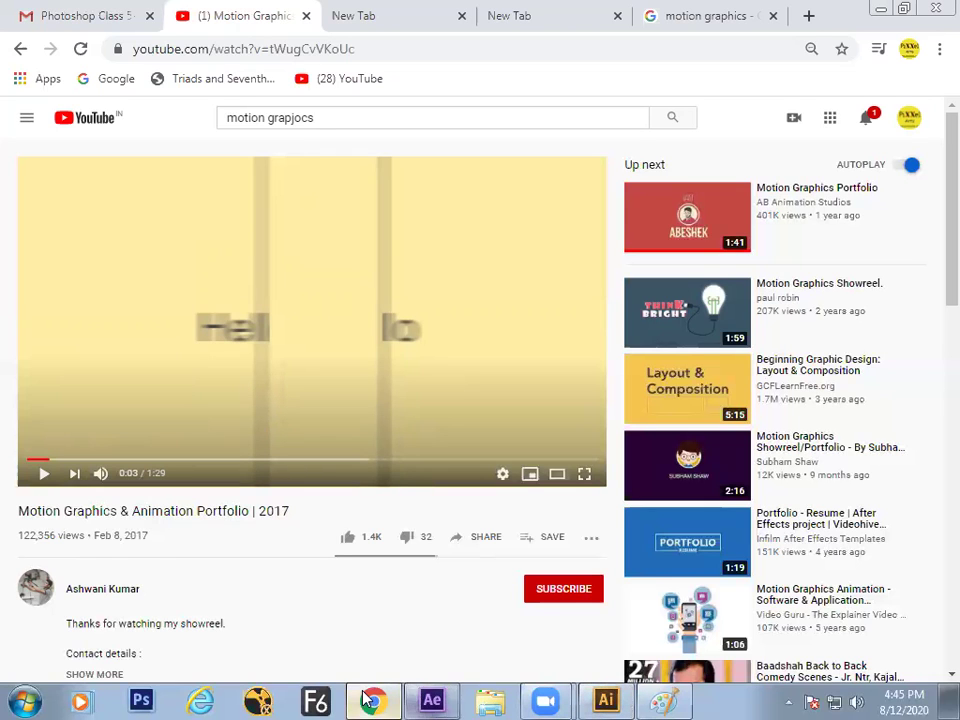
Step: Switch to After Effects, create a 720 x 576 PAL D1/DV composition of 200 frames, and give the composition viewer more height
{"action": "left_click", "coordinate": [426, 700]}
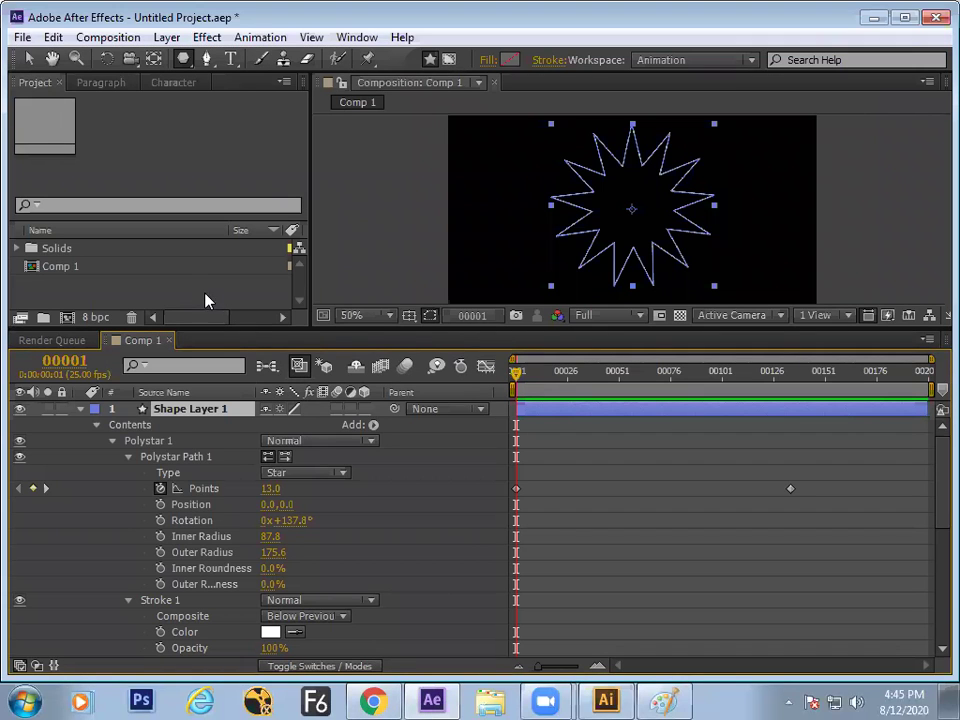
{"action": "key", "text": "ctrl+n"}
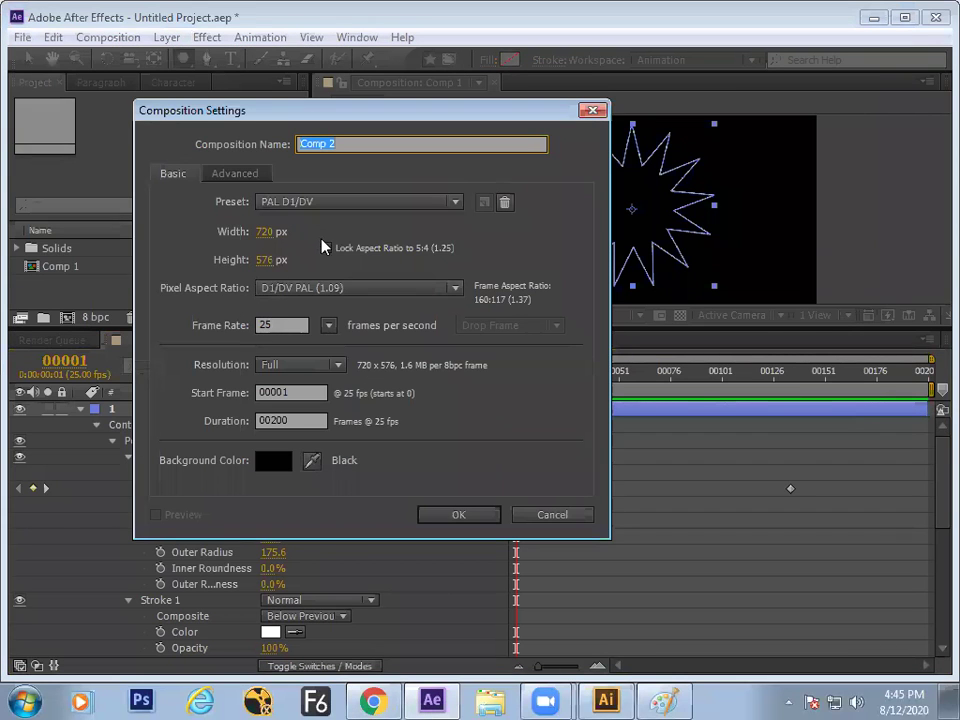
{"action": "key", "text": "Return"}
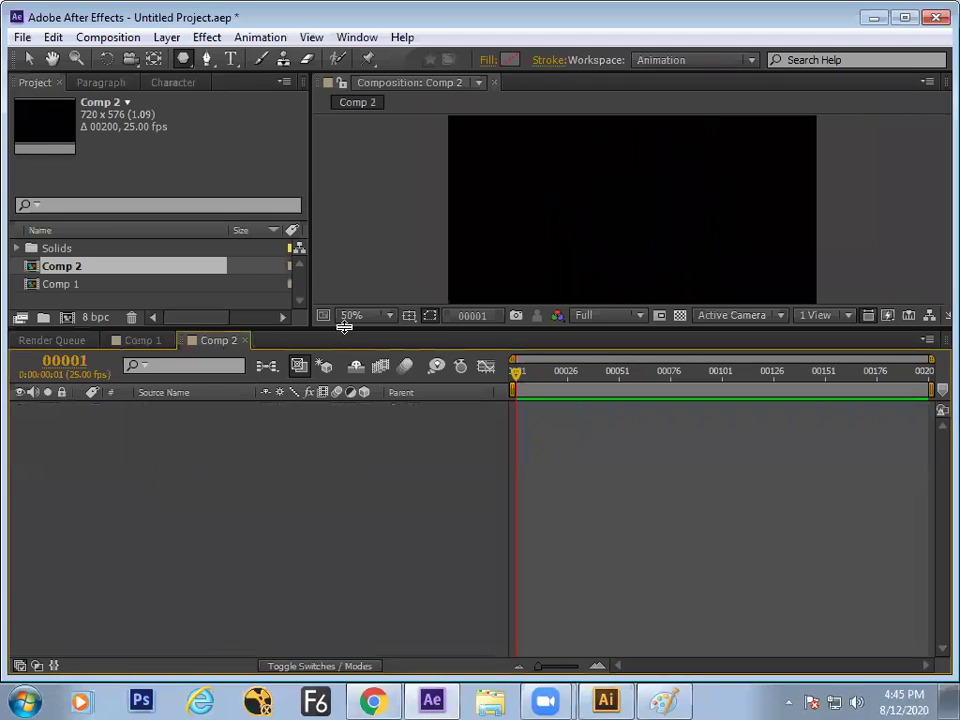
{"action": "left_click_drag", "start_coordinate": [343, 343], "coordinate": [341, 432]}
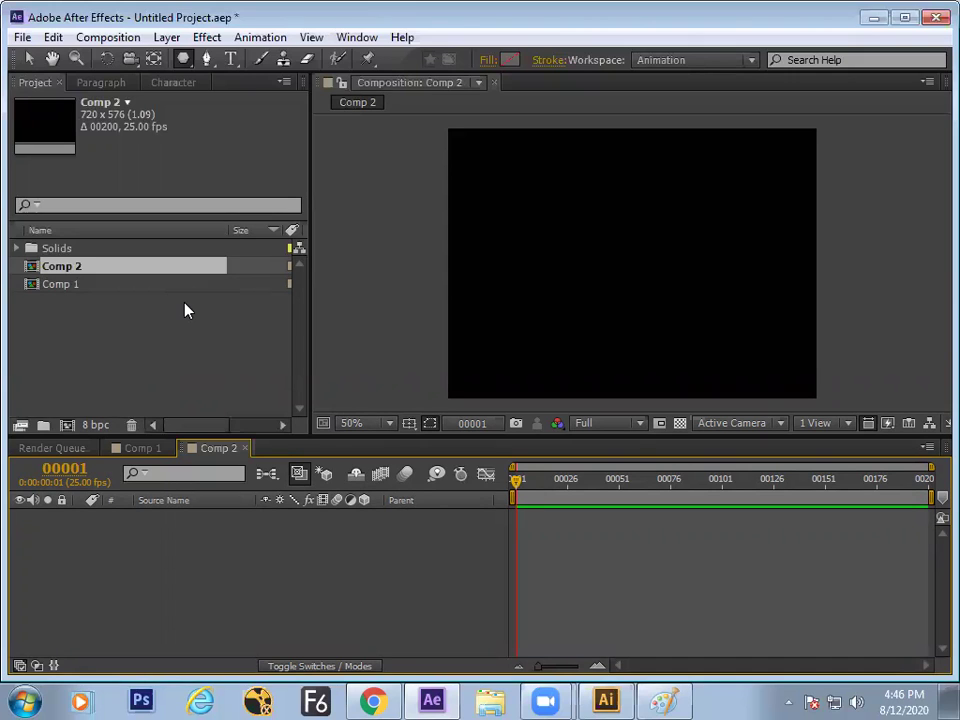
Step: Create another composition with a width of 720 px and its height reduced to 4 px
{"action": "left_click", "coordinate": [230, 381]}
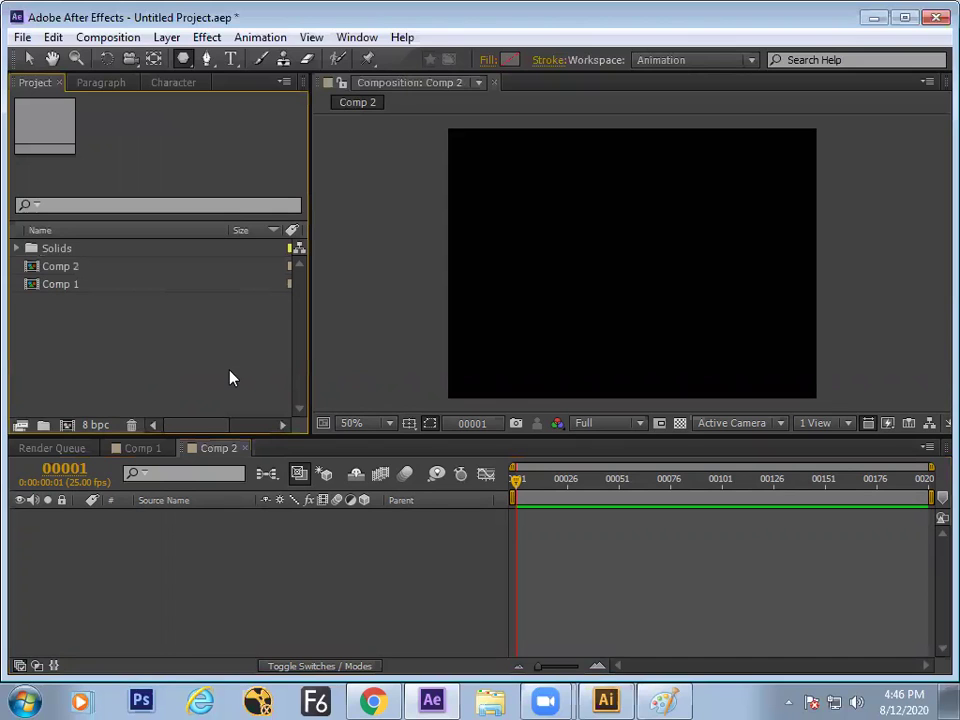
{"action": "key", "text": "ctrl+n"}
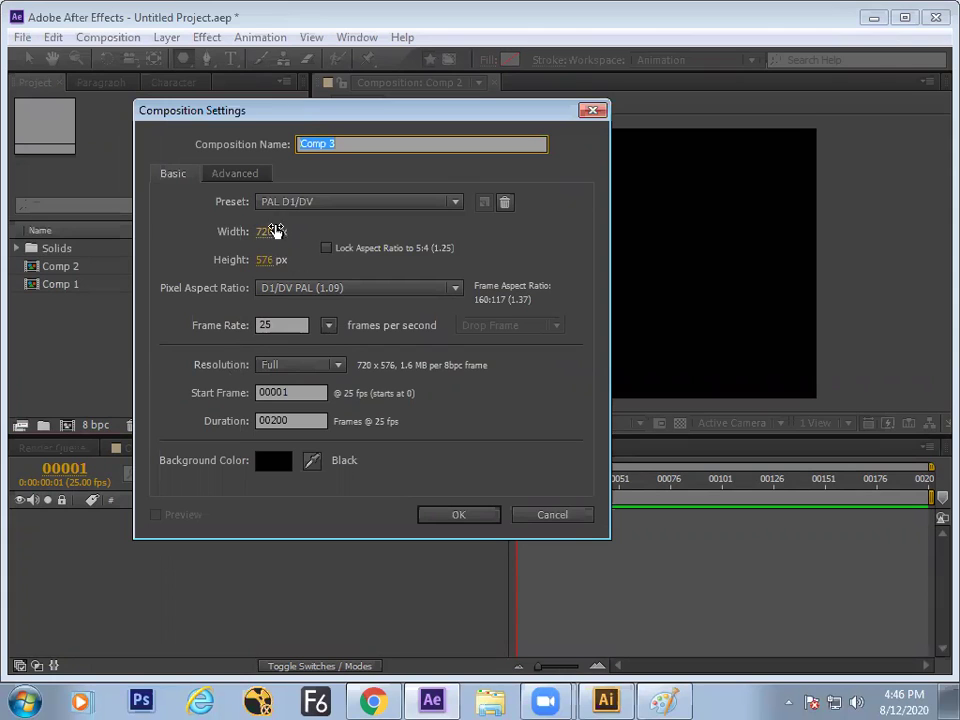
{"action": "left_click_drag", "start_coordinate": [264, 264], "coordinate": [103, 302]}
{"action": "mouse_move", "coordinate": [265, 263]}
{"action": "left_mouse_down"}
{"action": "mouse_move", "coordinate": [124, 279]}
{"action": "mouse_move", "coordinate": [263, 259]}
{"action": "mouse_move", "coordinate": [257, 268]}
{"action": "left_mouse_up"}
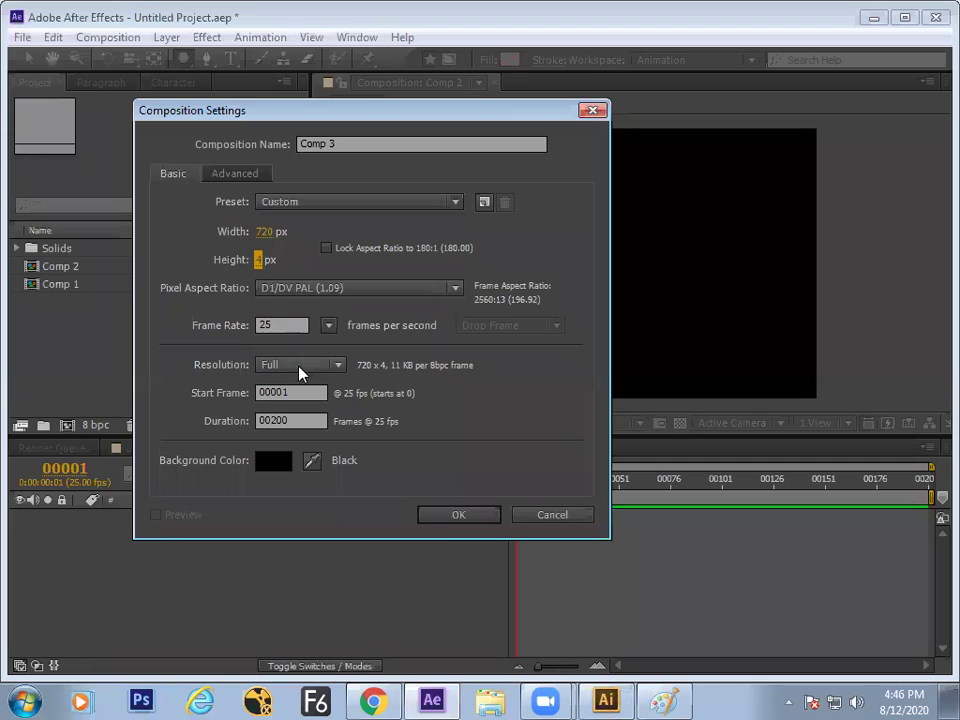
{"action": "left_click", "coordinate": [448, 516]}
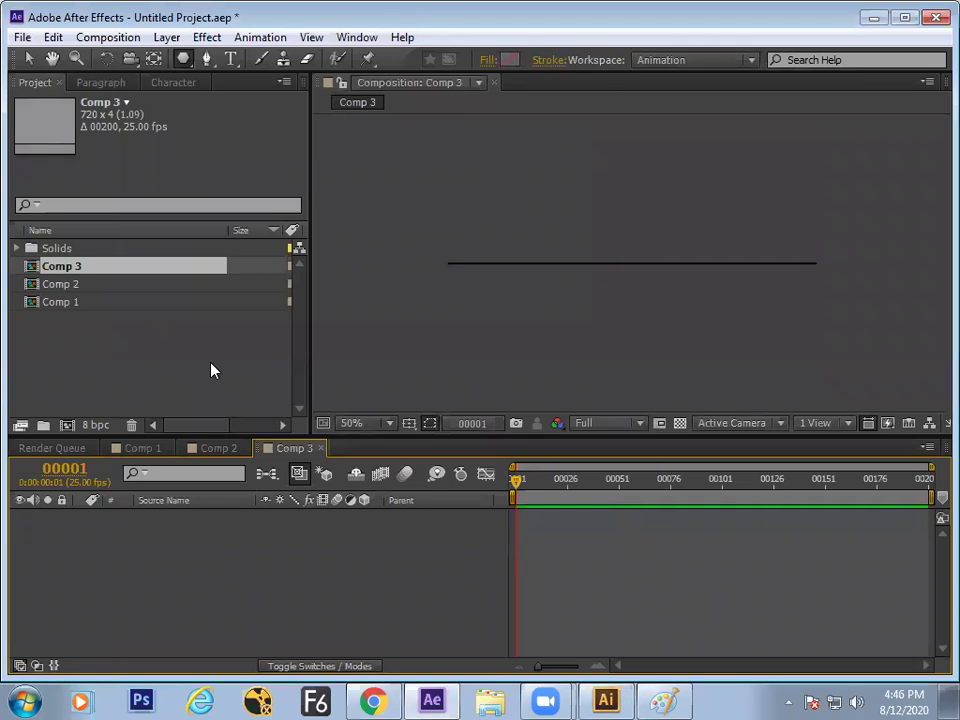
Step: Add a white (FFFFFF) solid of 720 x 4 px to the thin composition
{"action": "key", "text": "y"}
{"action": "key", "text": "ctrl+y"}
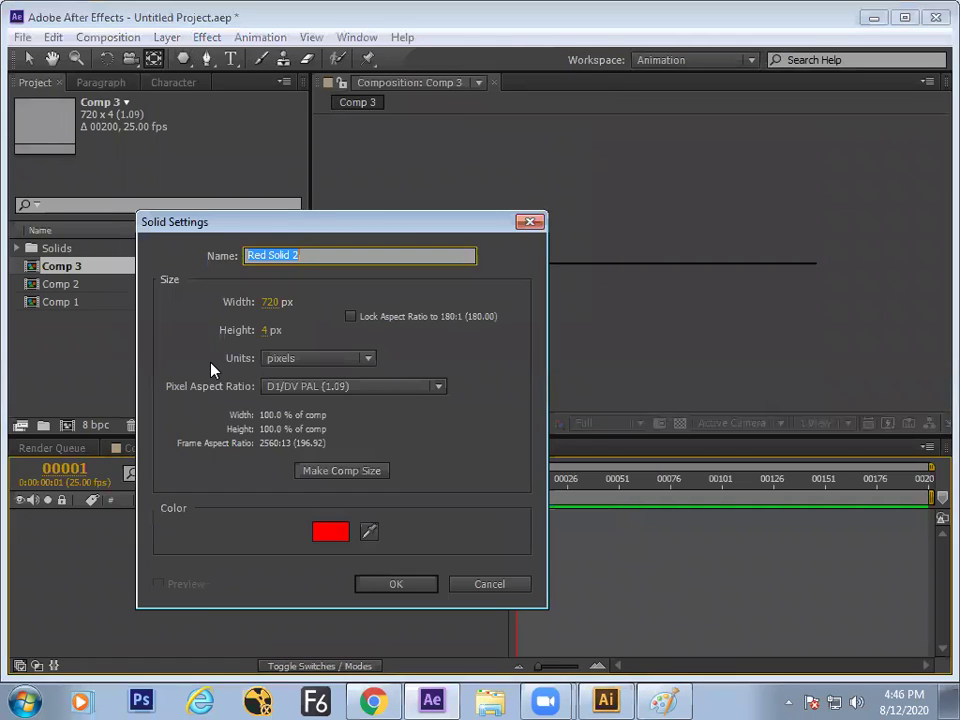
{"action": "left_click", "coordinate": [322, 525]}
{"action": "left_click_drag", "start_coordinate": [300, 362], "coordinate": [150, 186]}
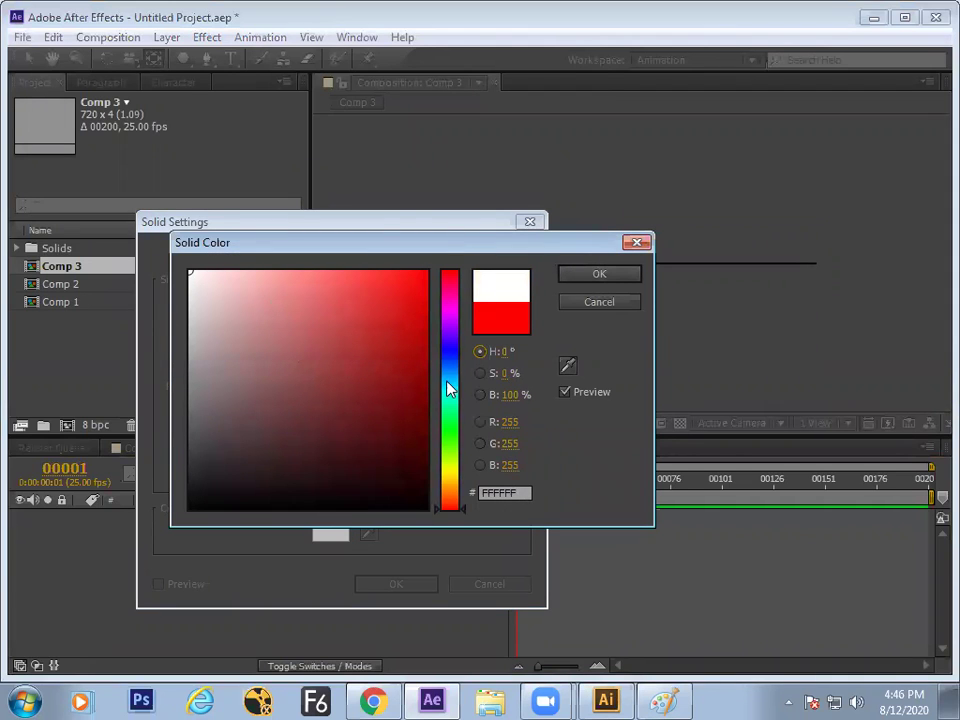
{"action": "left_click", "coordinate": [583, 280]}
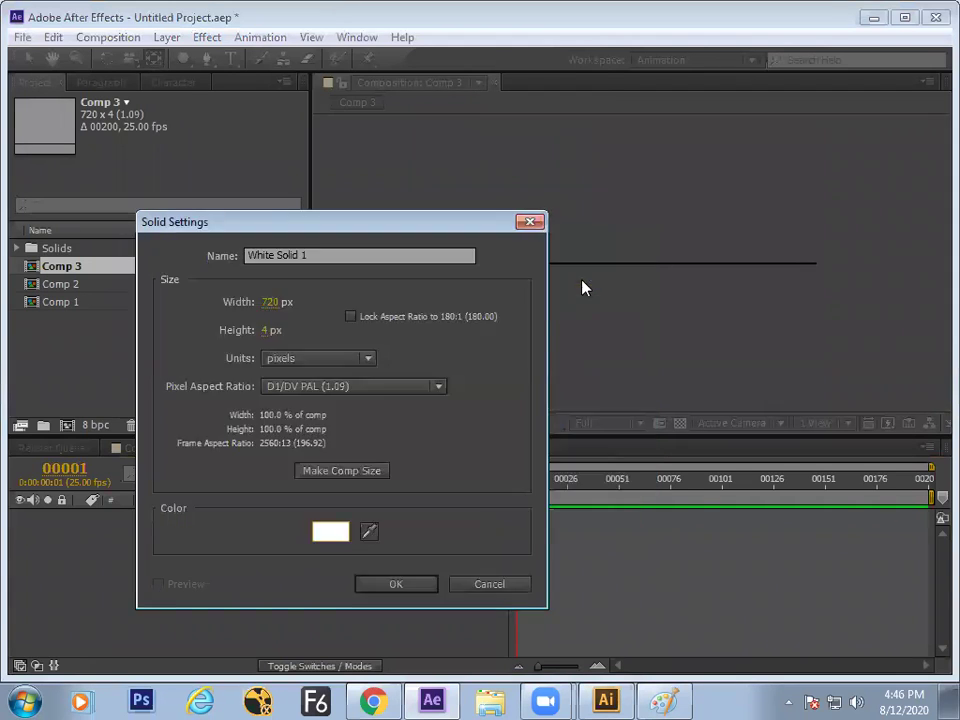
{"action": "left_click", "coordinate": [396, 580]}
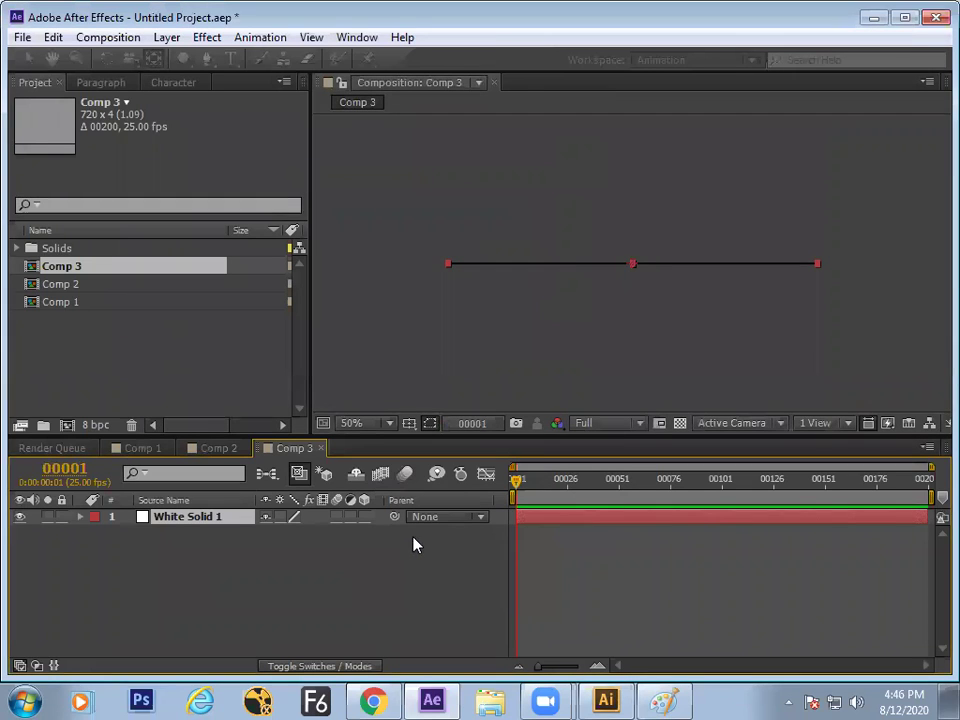
Step: Keyframe the white solid's position from -370, 2 at frame 1 to 360, 2 at frame 29
{"action": "mouse_move", "coordinate": [572, 489]}
{"action": "left_mouse_down"}
{"action": "mouse_move", "coordinate": [589, 482]}
{"action": "mouse_move", "coordinate": [575, 490]}
{"action": "left_mouse_up"}
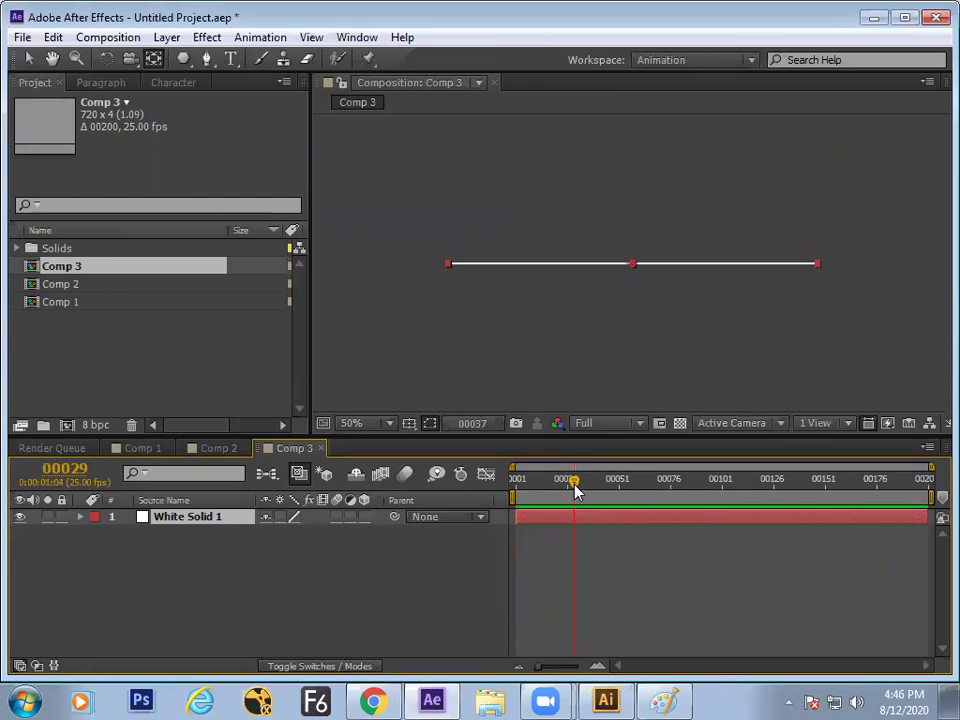
{"action": "key", "text": "p"}
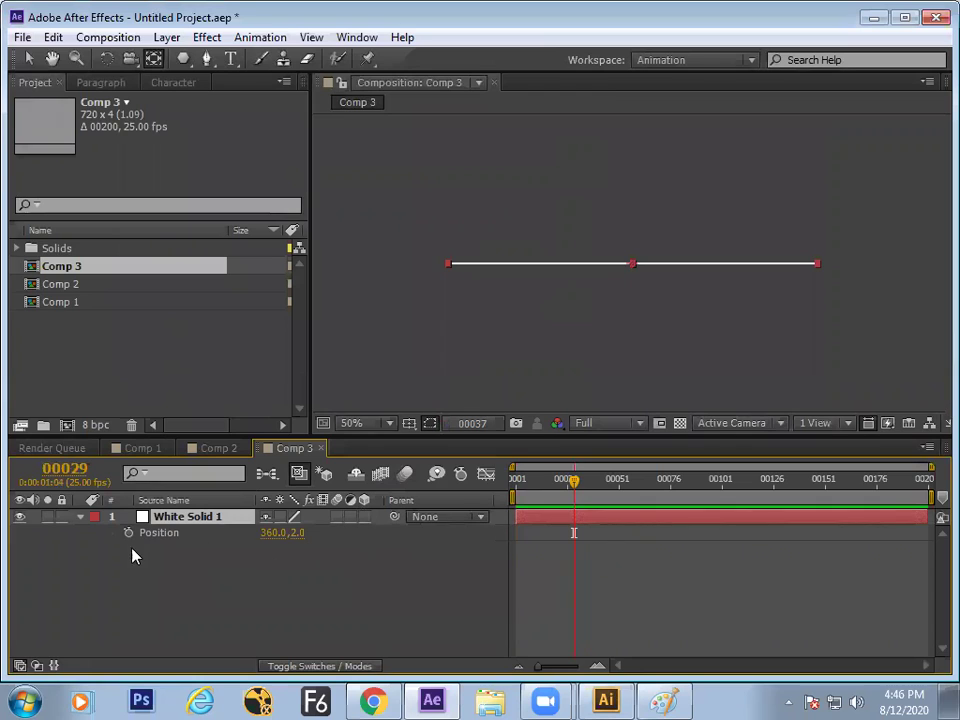
{"action": "left_click", "coordinate": [128, 533]}
{"action": "left_click_drag", "start_coordinate": [575, 490], "coordinate": [516, 487]}
{"action": "left_click", "coordinate": [270, 533]}
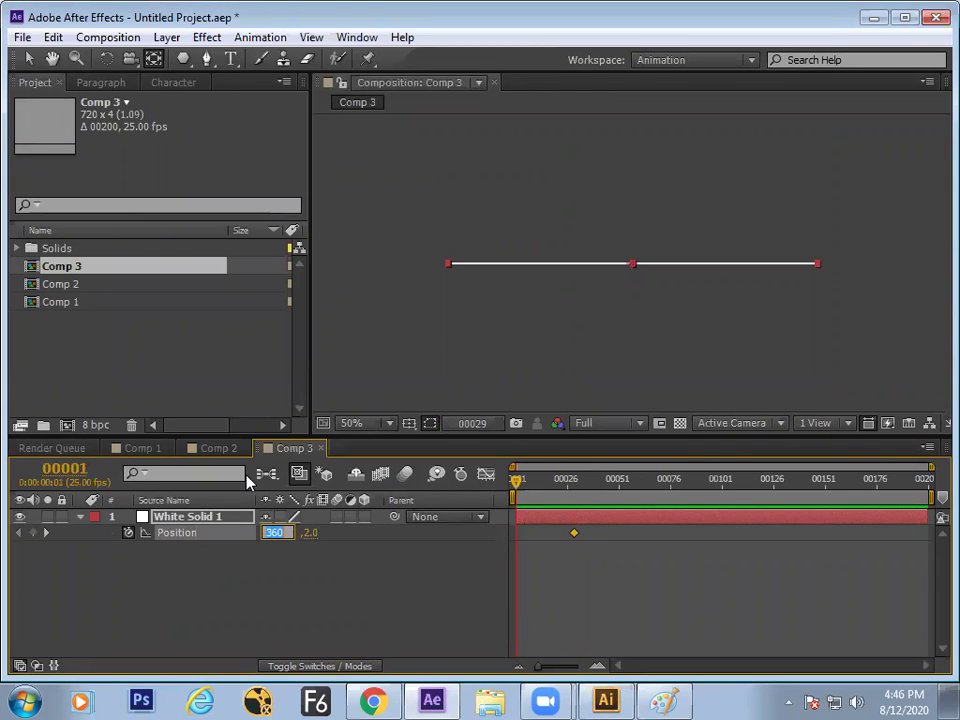
{"action": "type", "text": "0"}
{"action": "key", "text": "Return"}
{"action": "left_click_drag", "start_coordinate": [270, 533], "coordinate": [189, 547]}
{"action": "left_click_drag", "start_coordinate": [261, 537], "coordinate": [224, 532]}
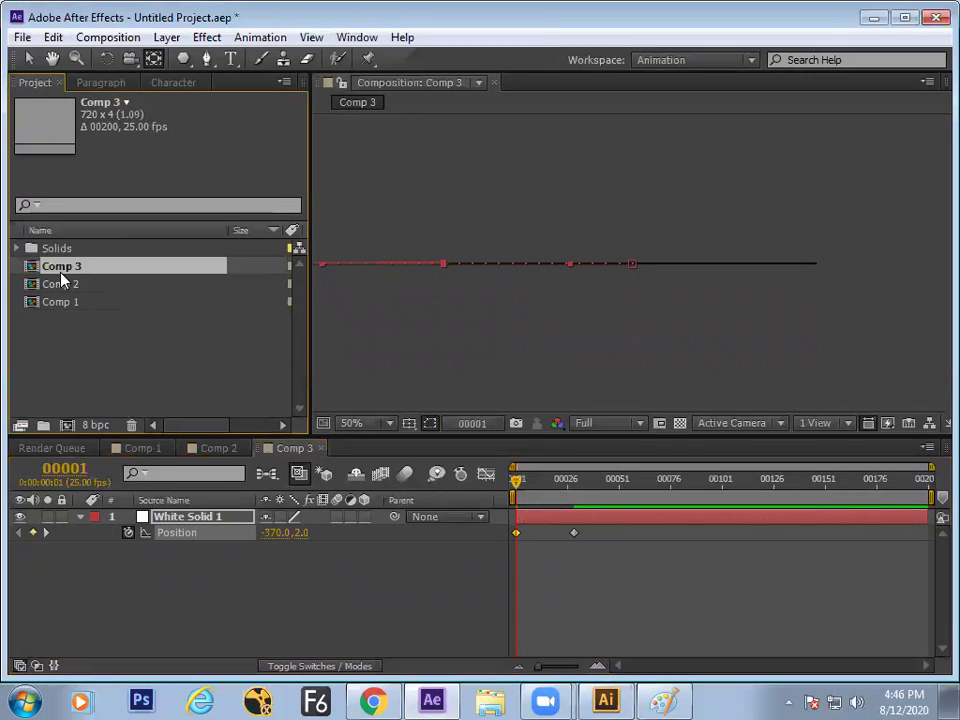
Step: Rename the thin composition as line and nest it as a layer in Comp 2
{"action": "key", "text": "Return"}
{"action": "type", "text": "line"}
{"action": "key", "text": "Return"}
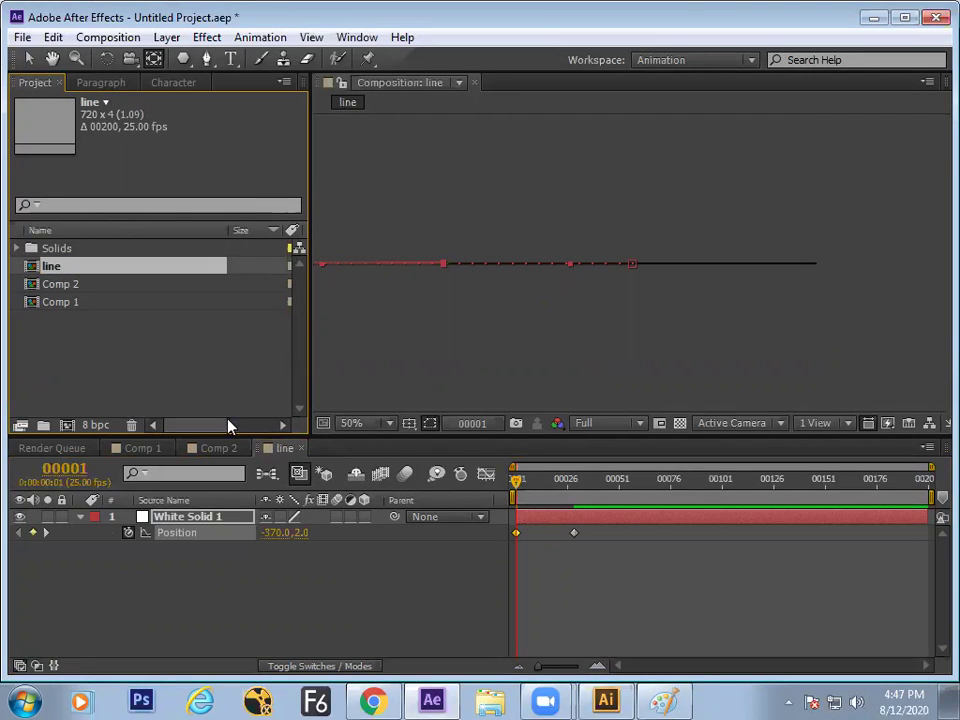
{"action": "left_click", "coordinate": [220, 448]}
{"action": "left_click_drag", "start_coordinate": [51, 270], "coordinate": [110, 527]}
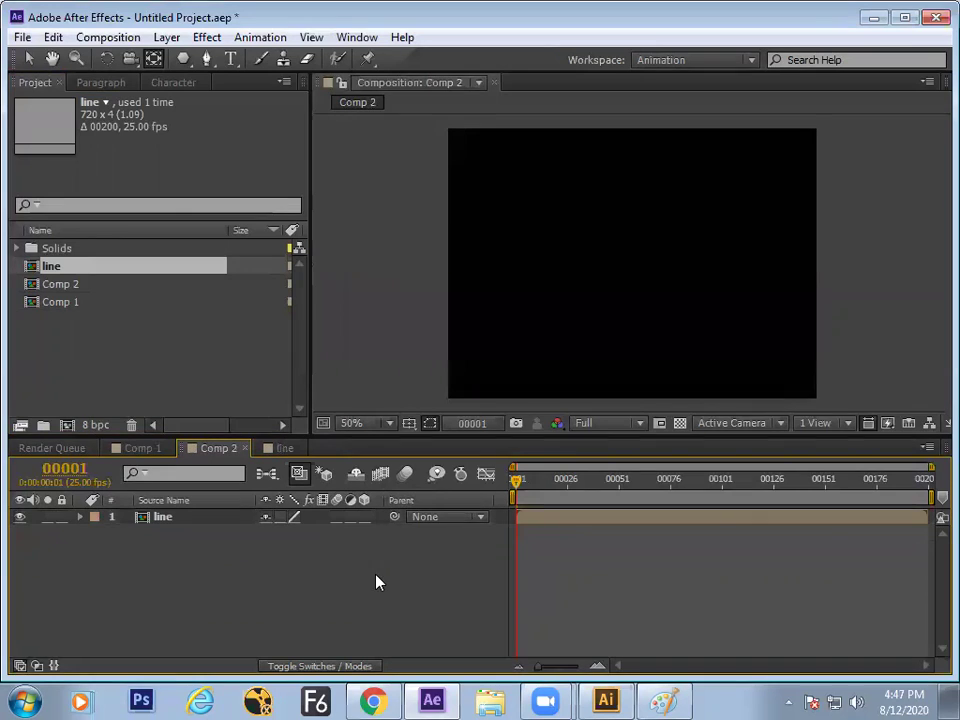
Step: Preview the nested line's animation in Comp 2 from the first frame and scrub back to frame 14
{"action": "key", "text": "space"}
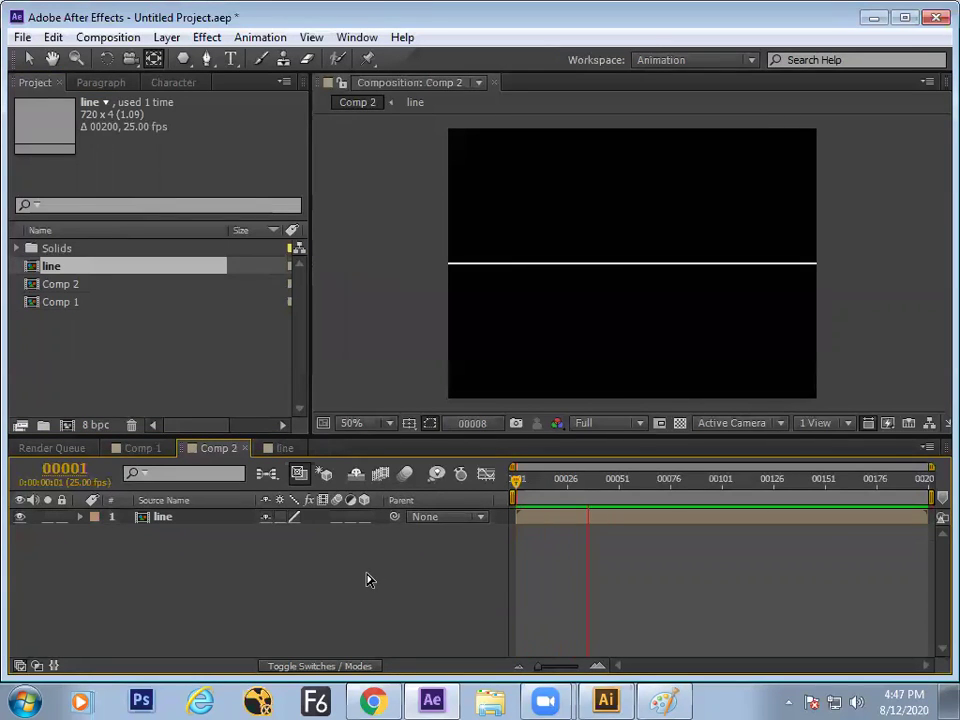
{"action": "left_click_drag", "start_coordinate": [531, 483], "coordinate": [492, 502]}
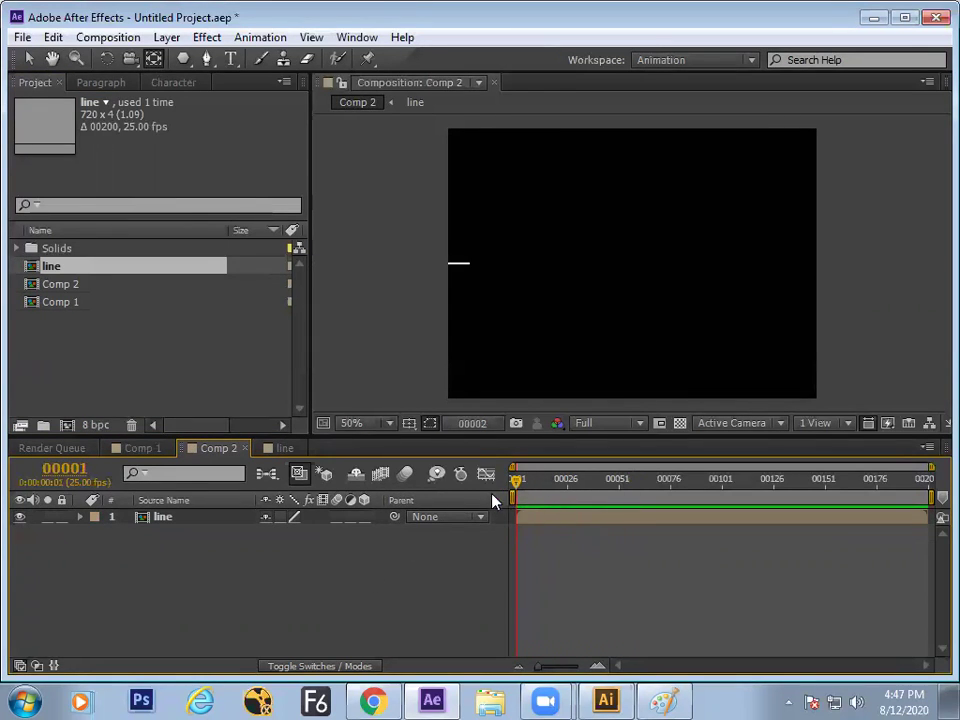
{"action": "key", "text": "space"}
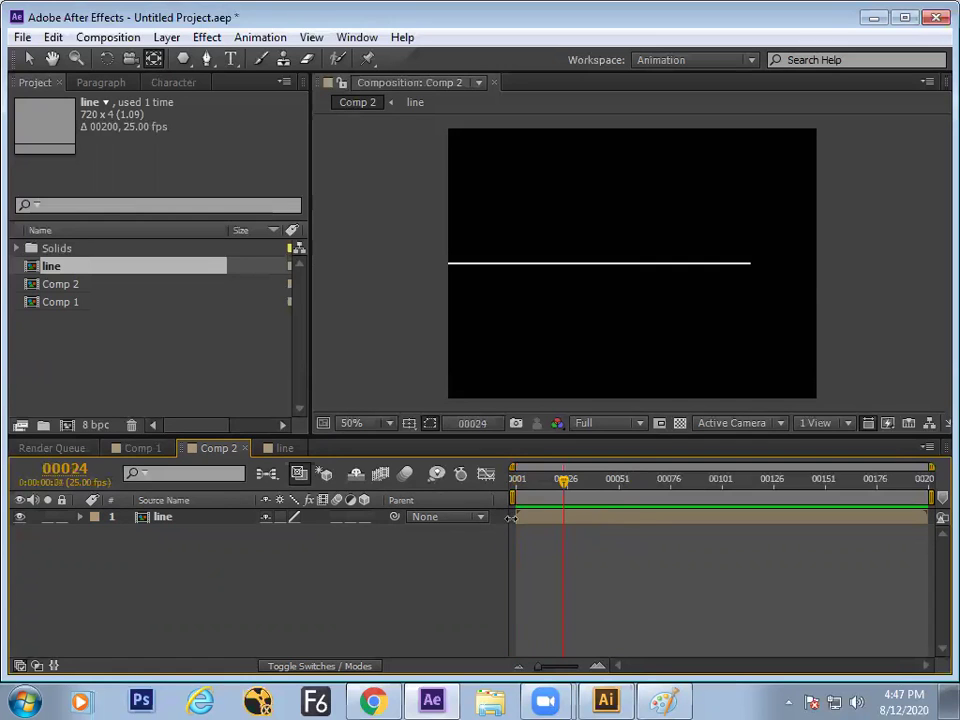
{"action": "mouse_move", "coordinate": [555, 483]}
{"action": "left_mouse_down"}
{"action": "mouse_move", "coordinate": [512, 501]}
{"action": "mouse_move", "coordinate": [470, 501]}
{"action": "mouse_move", "coordinate": [545, 497]}
{"action": "left_mouse_up"}
Step: Move the line layer lower in the Comp 2 frame with the Selection tool and undo the move
{"action": "left_click", "coordinate": [540, 516]}
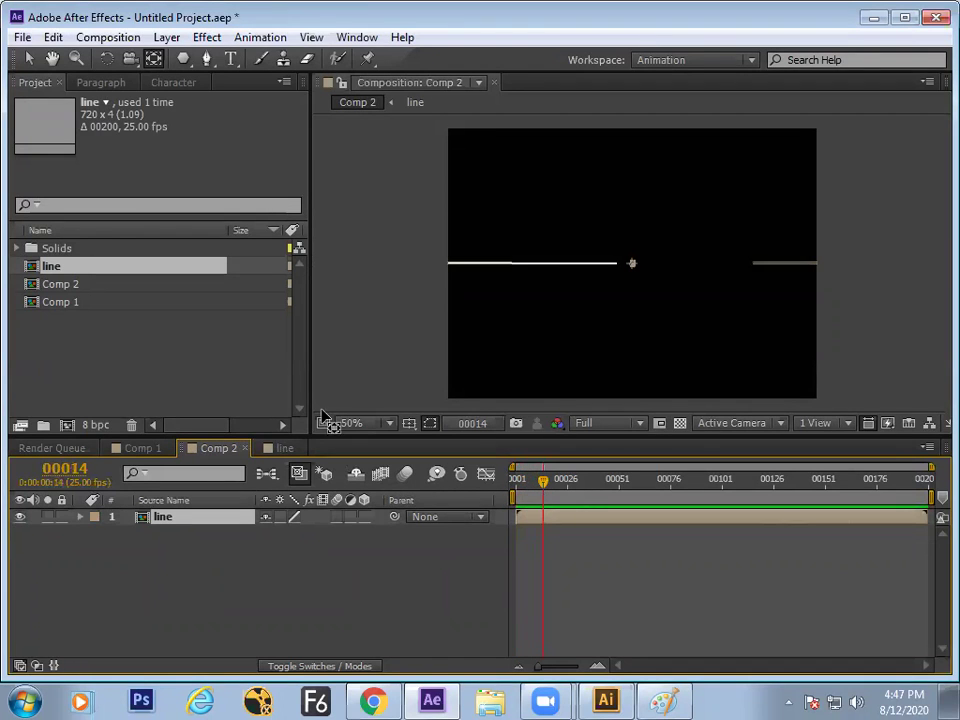
{"action": "left_click", "coordinate": [29, 58]}
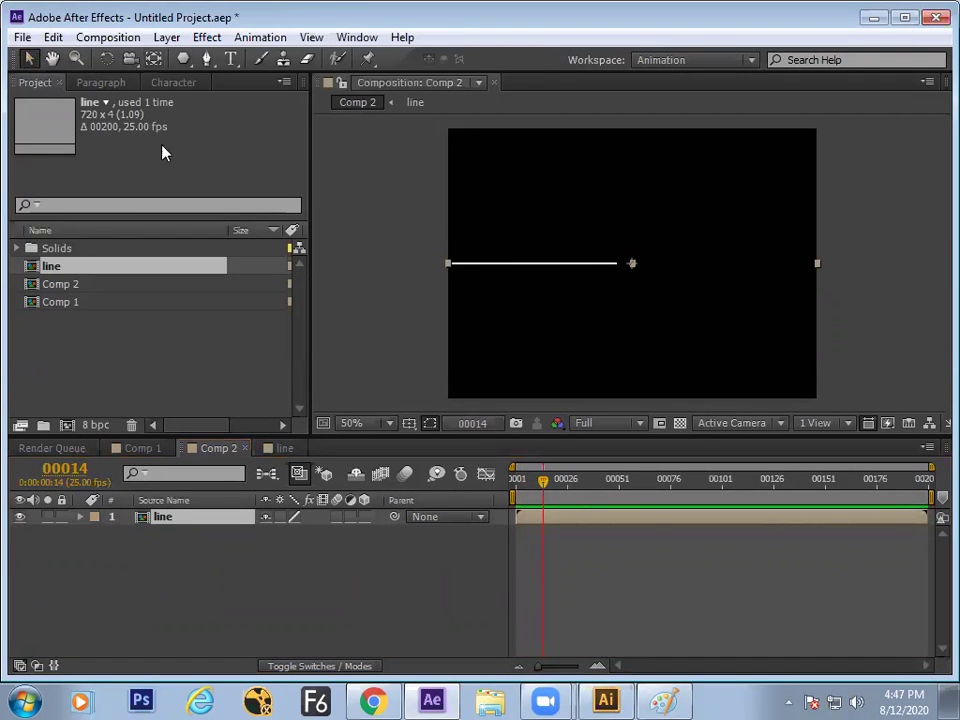
{"action": "left_click", "coordinate": [561, 274]}
{"action": "left_click_drag", "start_coordinate": [570, 268], "coordinate": [570, 333]}
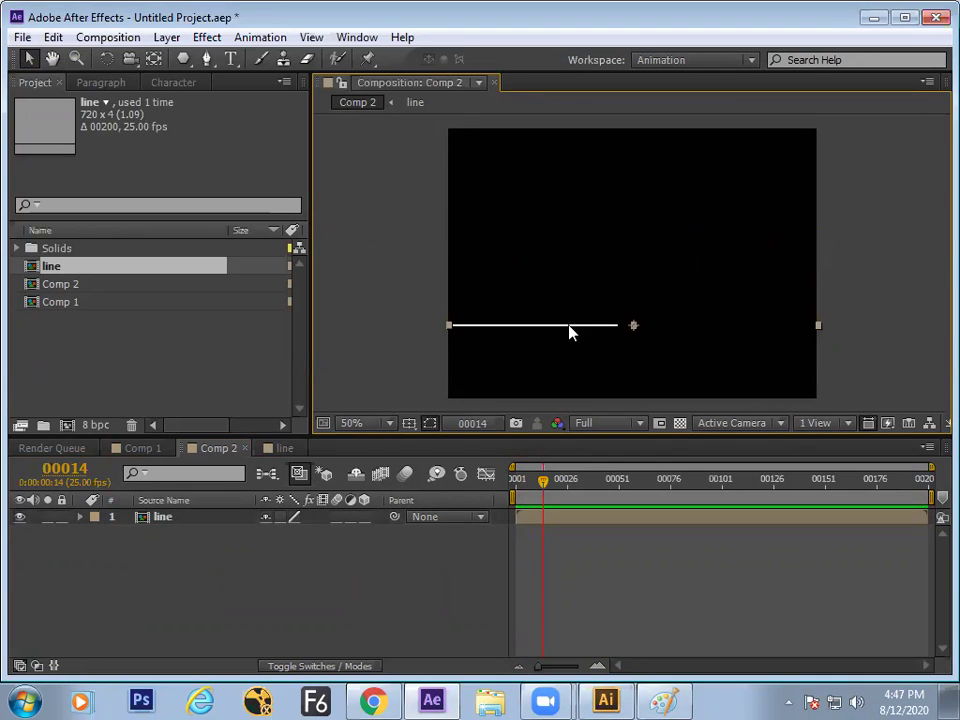
{"action": "key", "text": "ctrl+z"}
Step: Replay the line animation in Comp 2 from the first frame twice and scrub to frame 19
{"action": "left_click_drag", "start_coordinate": [540, 480], "coordinate": [521, 510]}
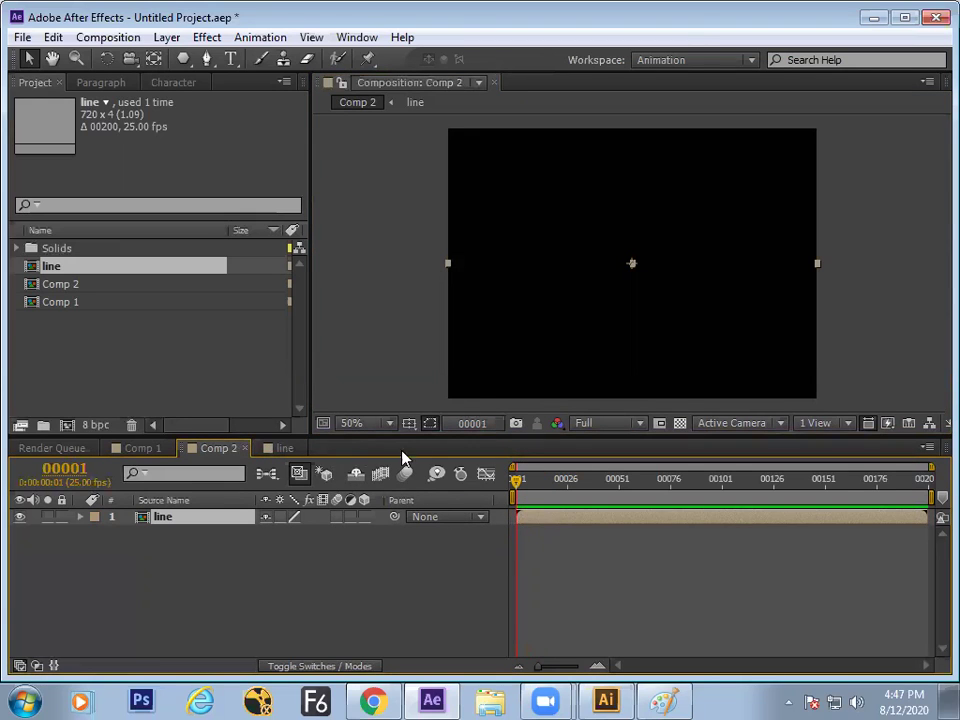
{"action": "key", "text": "space"}
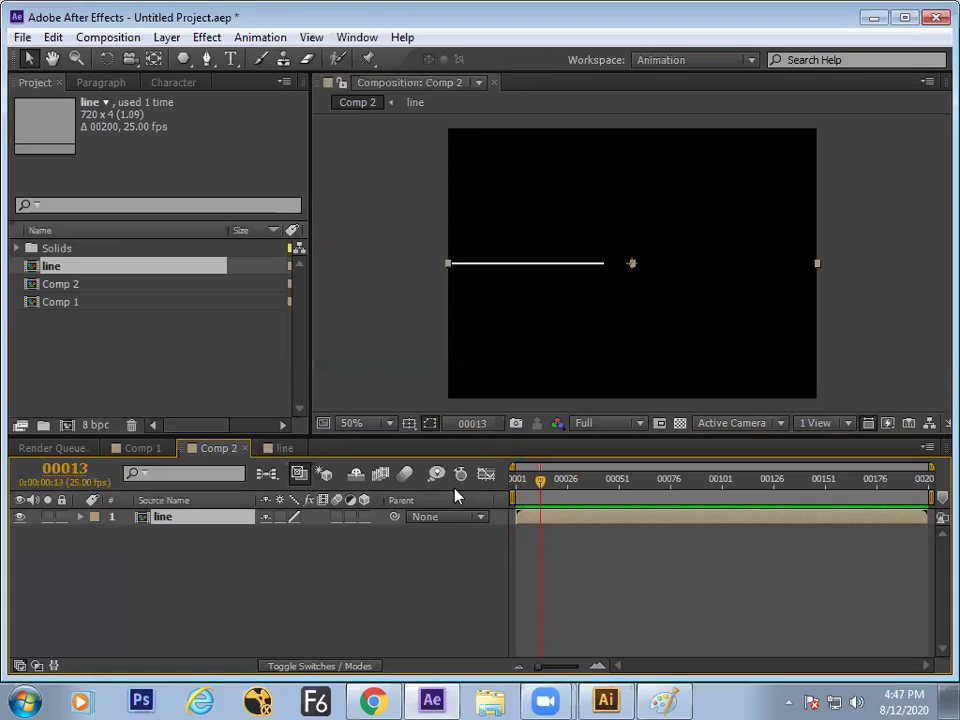
{"action": "left_click_drag", "start_coordinate": [539, 481], "coordinate": [508, 508]}
{"action": "key", "text": "space"}
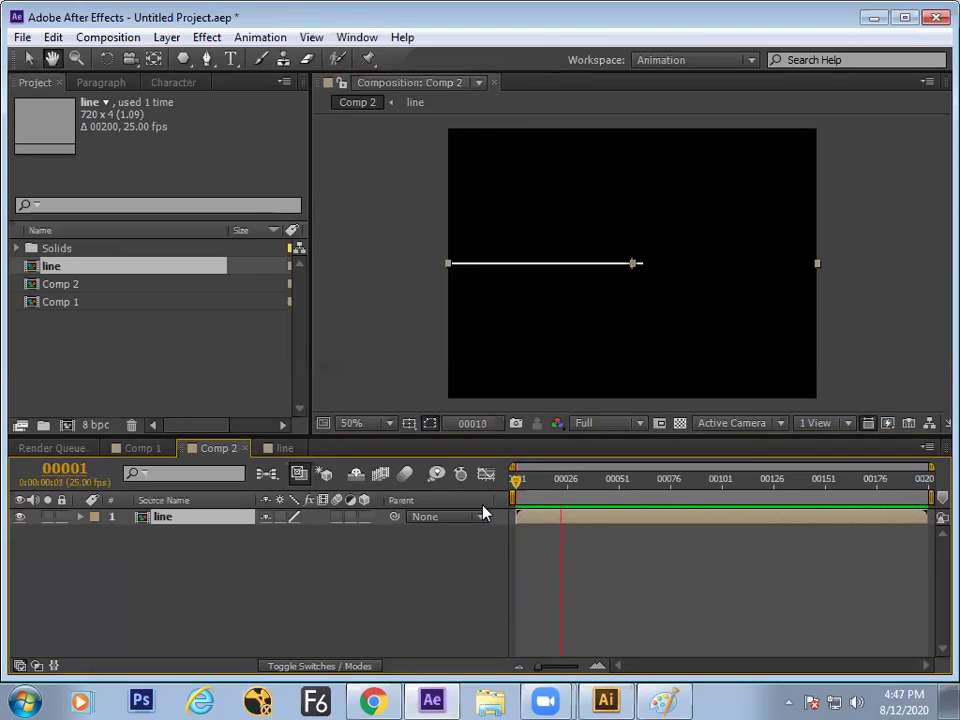
{"action": "left_click_drag", "start_coordinate": [519, 500], "coordinate": [560, 467]}
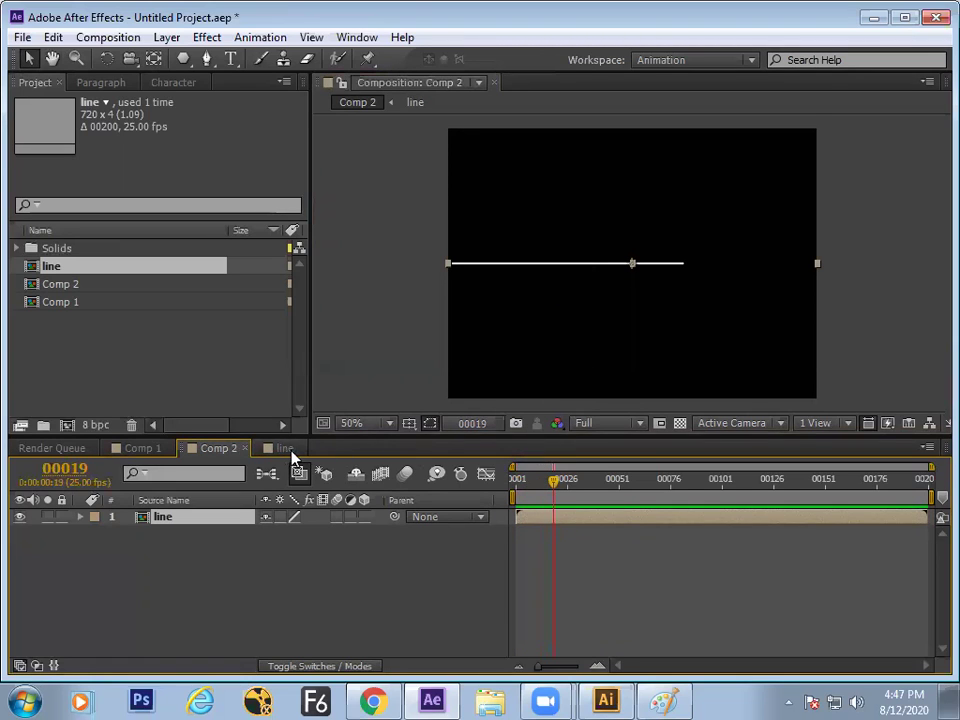
Step: Duplicate the white solid in the line composition and shift the copy to start at about frame 8
{"action": "left_click", "coordinate": [286, 449]}
{"action": "left_click", "coordinate": [549, 488]}
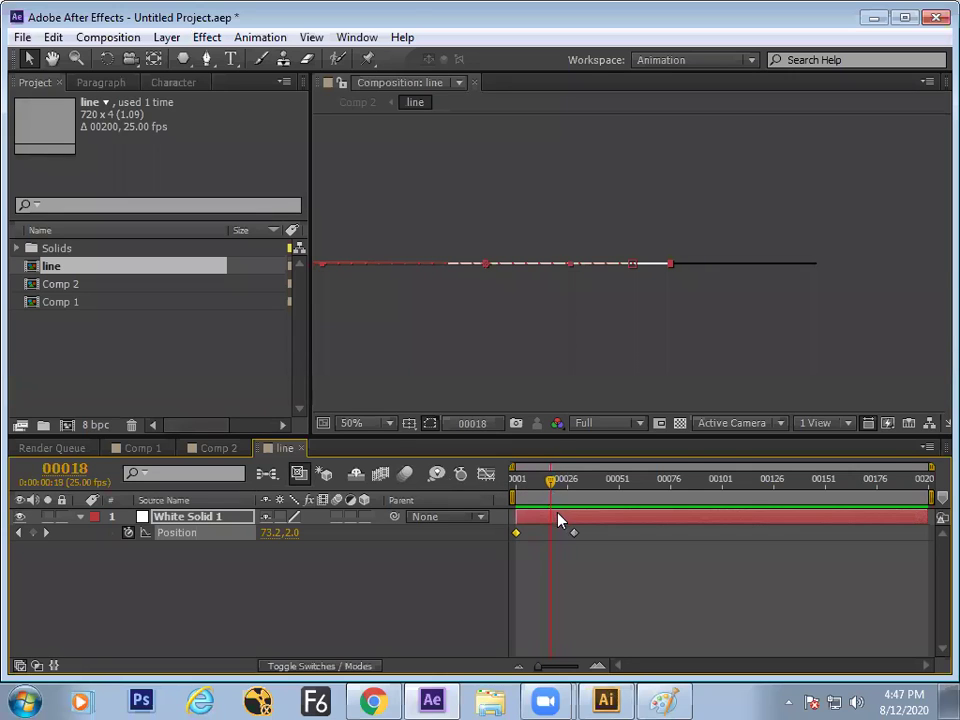
{"action": "key", "text": "ctrl+d"}
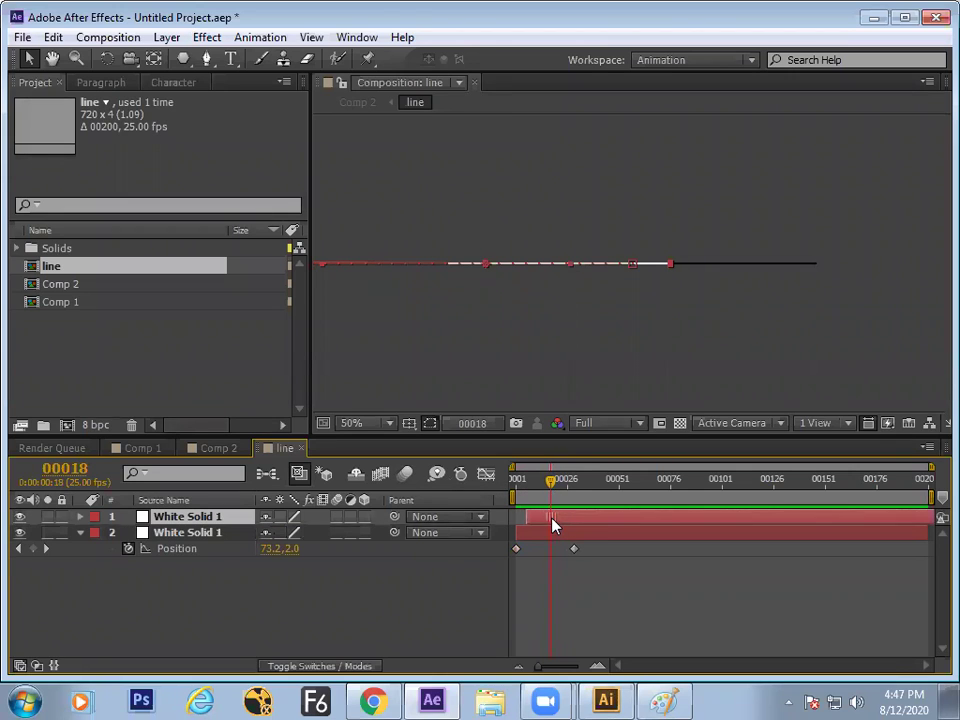
{"action": "left_click_drag", "start_coordinate": [546, 526], "coordinate": [548, 527]}
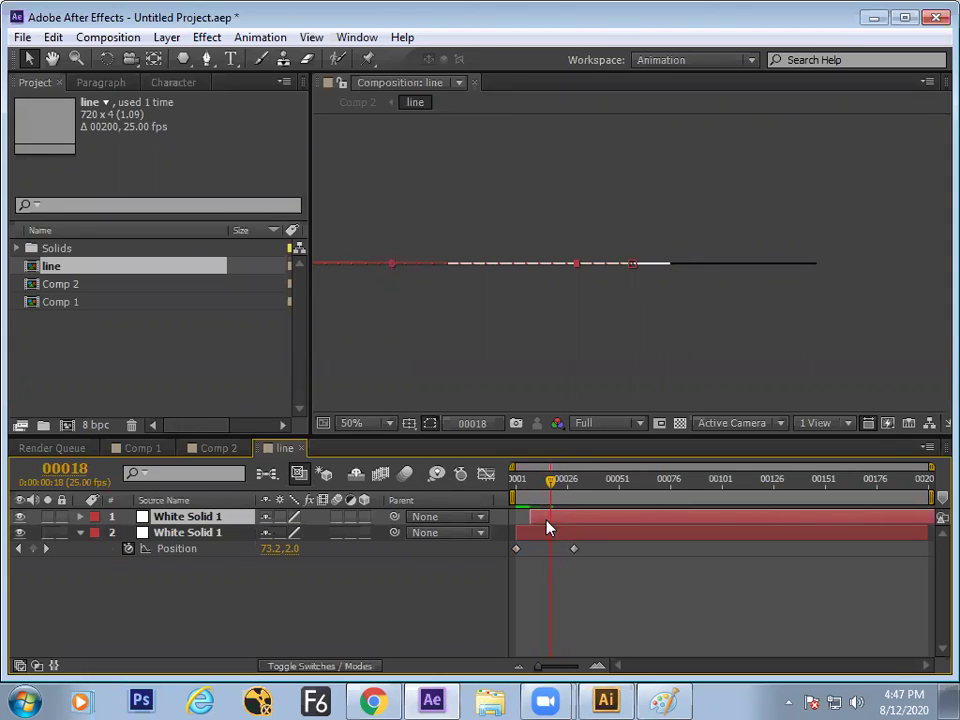
Step: Change the duplicated solid's color to green (06FF00) as a new solid
{"action": "left_click", "coordinate": [166, 37]}
{"action": "left_click", "coordinate": [240, 62]}
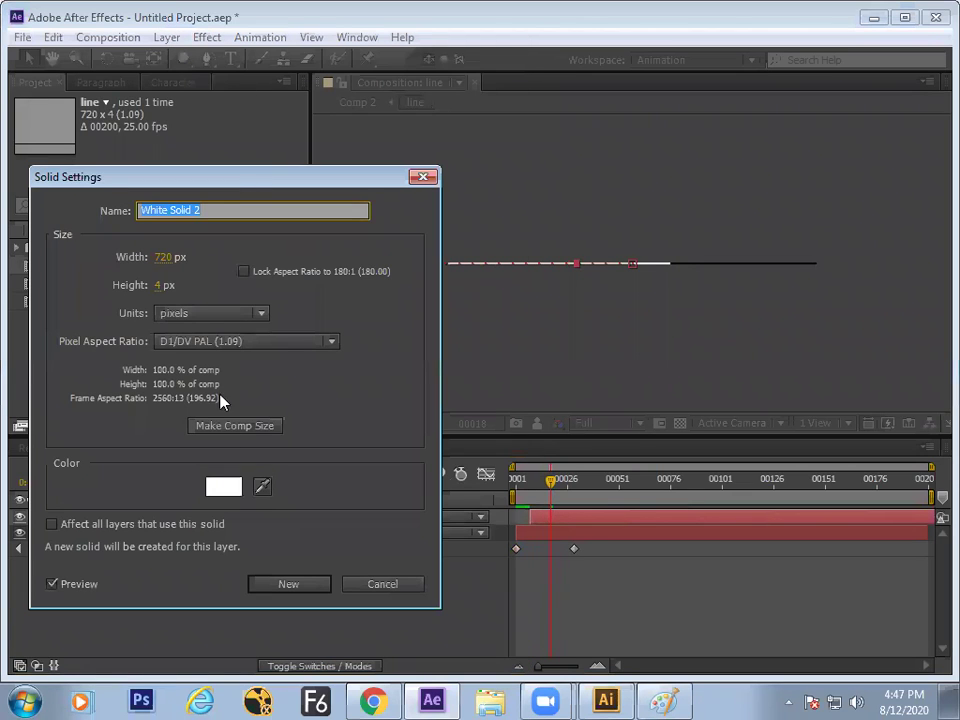
{"action": "left_click", "coordinate": [223, 486]}
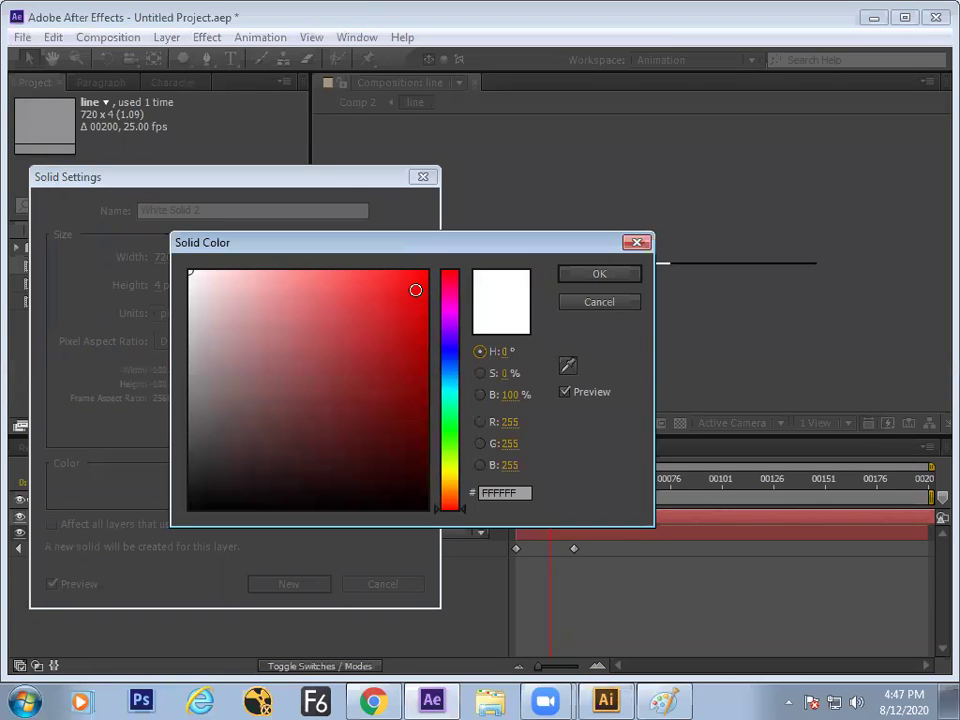
{"action": "left_click", "coordinate": [450, 430]}
{"action": "left_click_drag", "start_coordinate": [418, 294], "coordinate": [510, 277]}
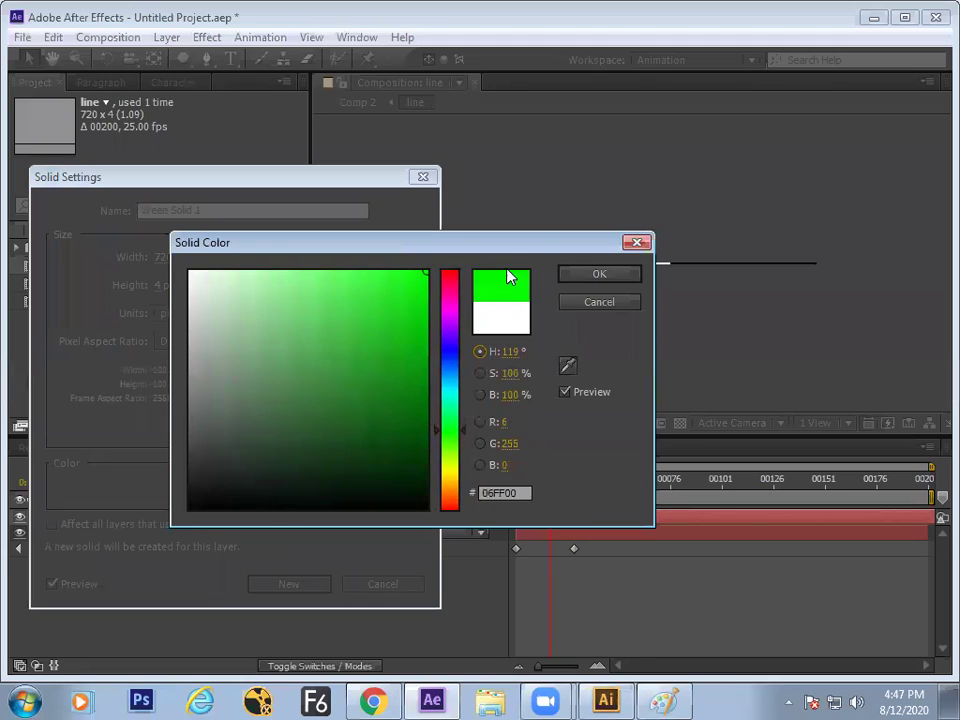
{"action": "left_click", "coordinate": [585, 276]}
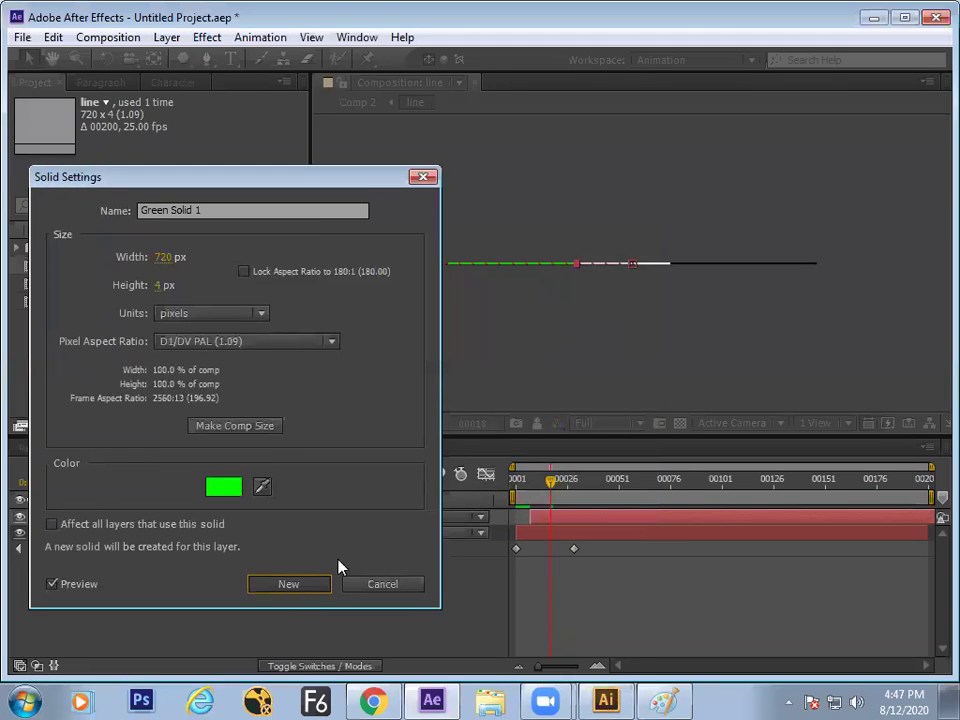
{"action": "left_click", "coordinate": [289, 583]}
Step: Play the two-color line animation in Comp 2 repeatedly from the first frame to check the green line following the white one
{"action": "left_click", "coordinate": [225, 448]}
{"action": "left_click", "coordinate": [538, 481]}
{"action": "key", "text": "Home"}
{"action": "key", "text": "space"}
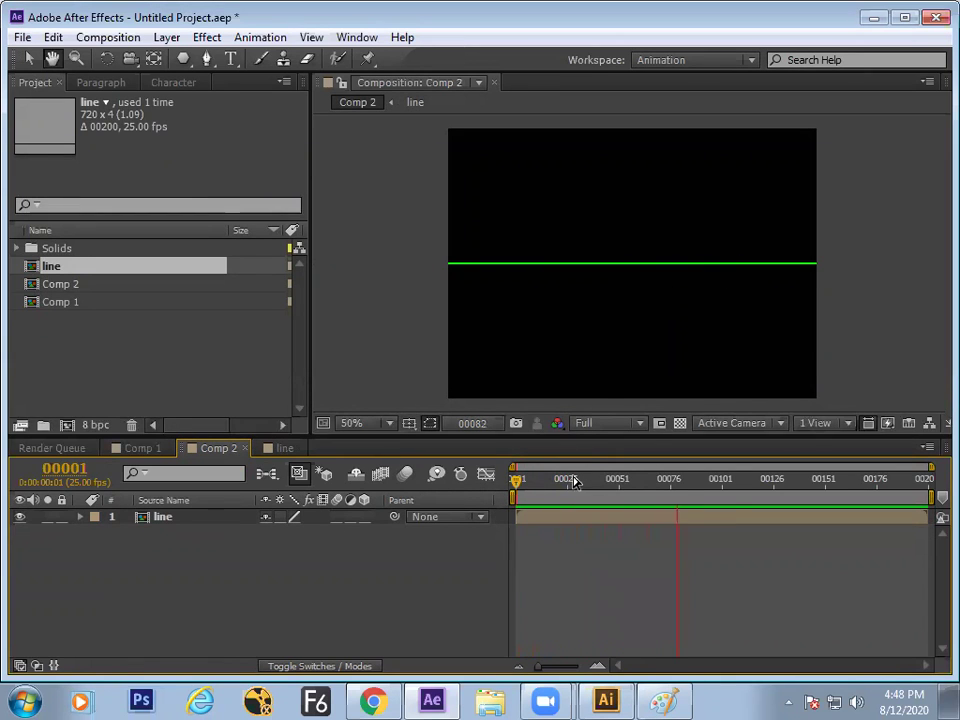
{"action": "key", "text": "space"}
{"action": "key", "text": "Home"}
{"action": "key", "text": "space"}
{"action": "left_click_drag", "start_coordinate": [573, 493], "coordinate": [512, 492]}
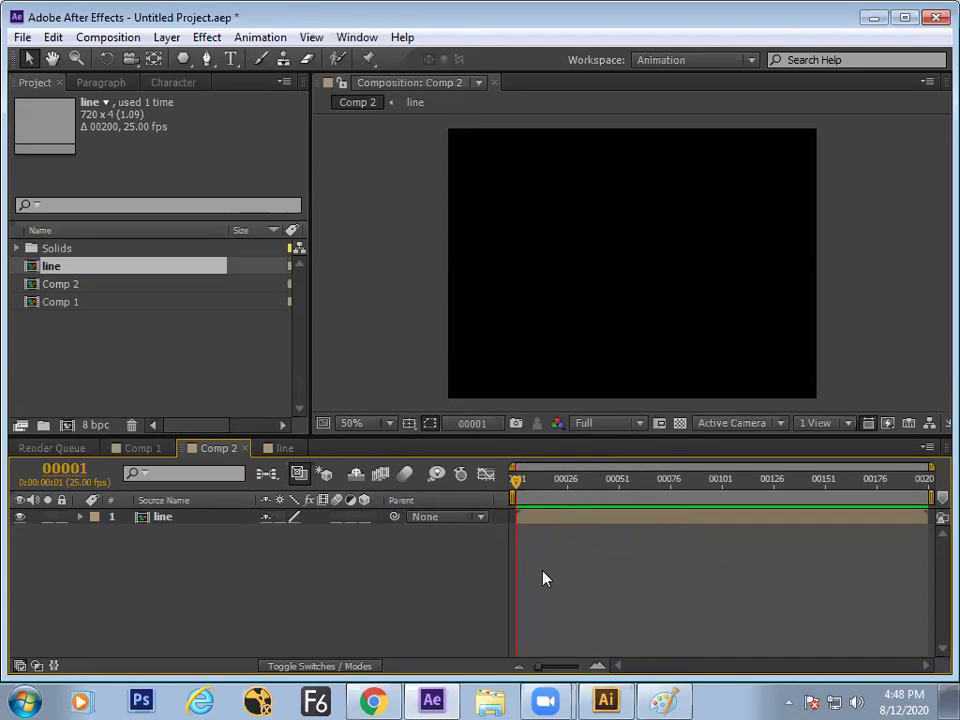
{"action": "key", "text": "space"}
{"action": "left_click", "coordinate": [540, 489]}
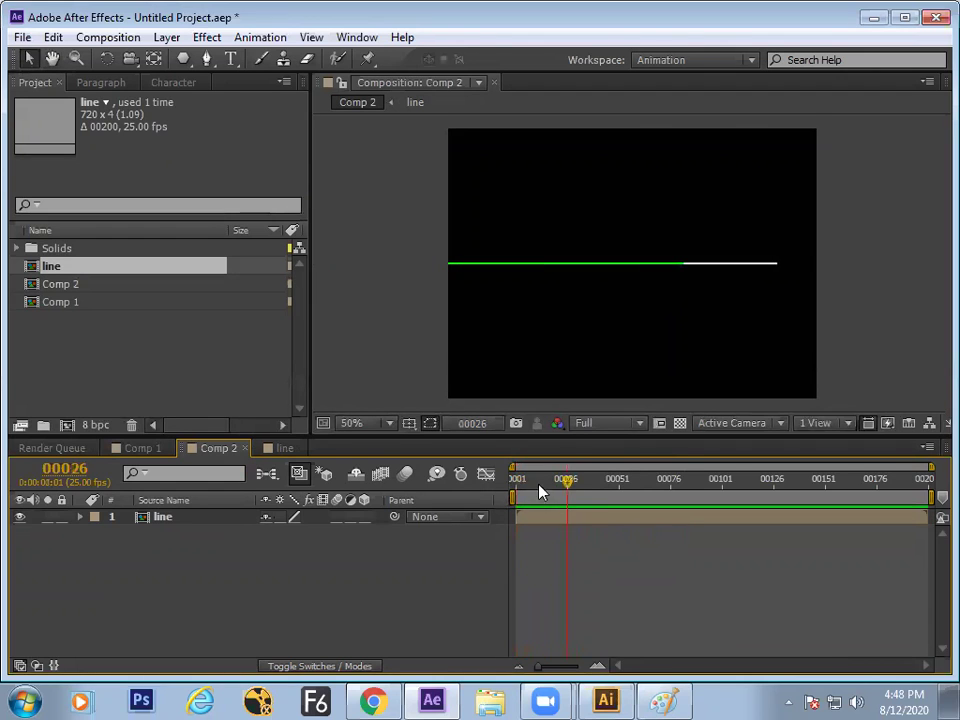
{"action": "left_click_drag", "start_coordinate": [553, 483], "coordinate": [510, 490]}
Step: Move the green solid's second position keyframe in the line composition earlier, to about frame 20
{"action": "left_click", "coordinate": [284, 448]}
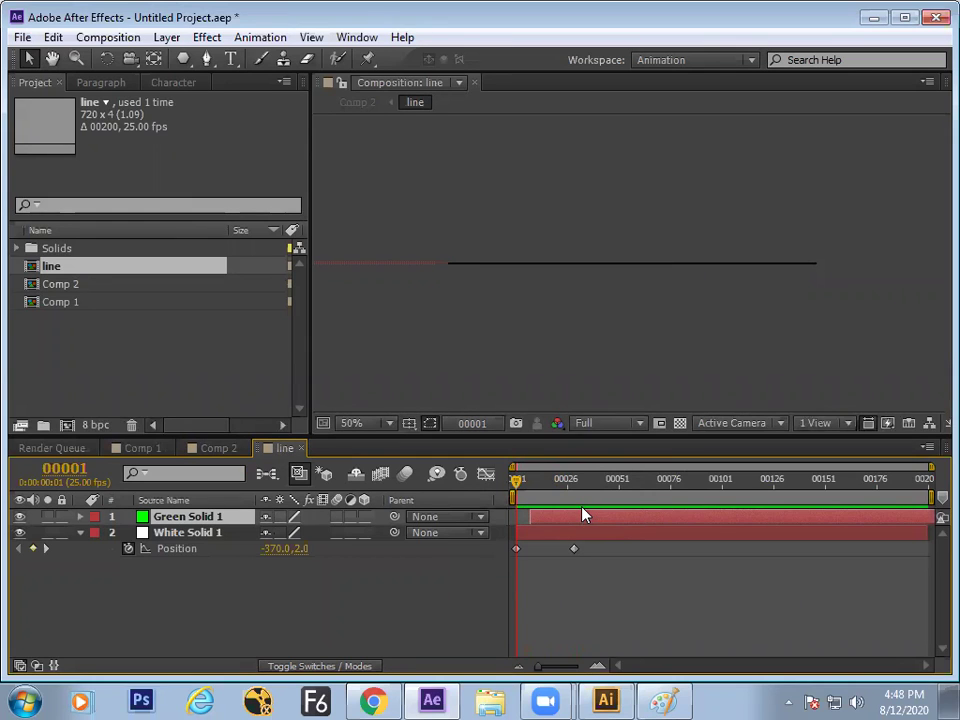
{"action": "key", "text": "ctrl+v"}
{"action": "left_click", "coordinate": [587, 532]}
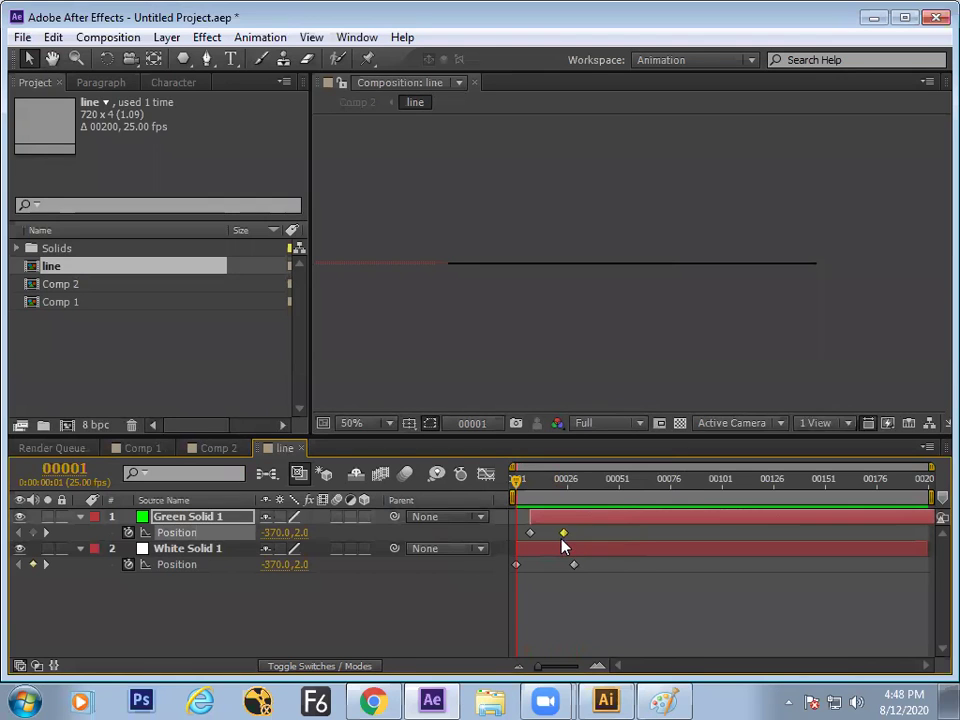
Step: Preview the retimed green and white lines in Comp 2 and in the line composition
{"action": "left_click", "coordinate": [216, 448]}
{"action": "key", "text": "space"}
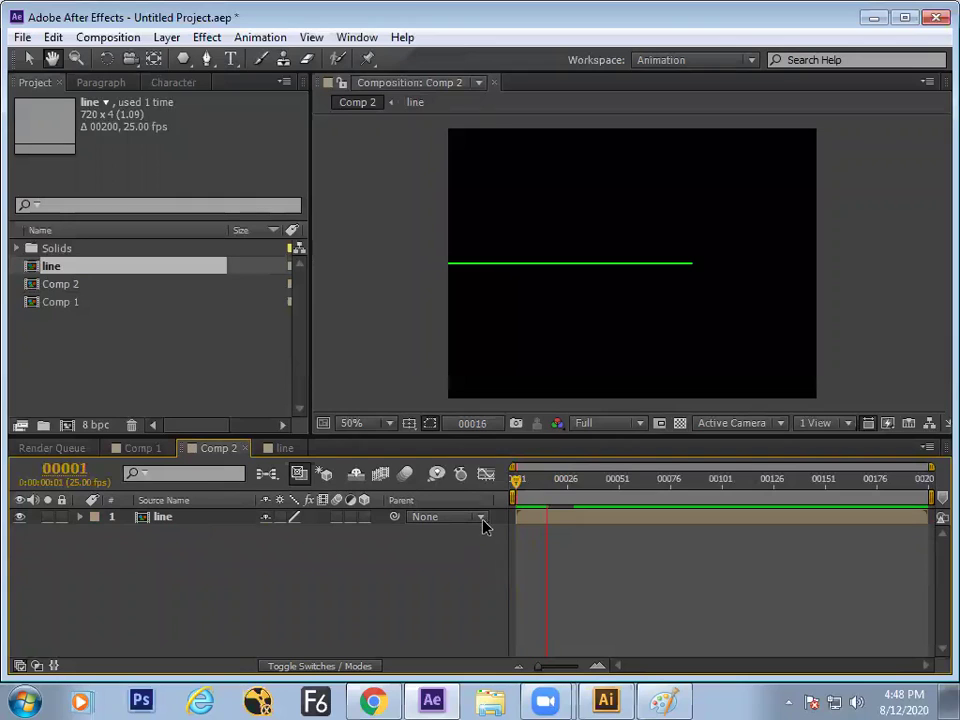
{"action": "left_click_drag", "start_coordinate": [541, 480], "coordinate": [515, 505]}
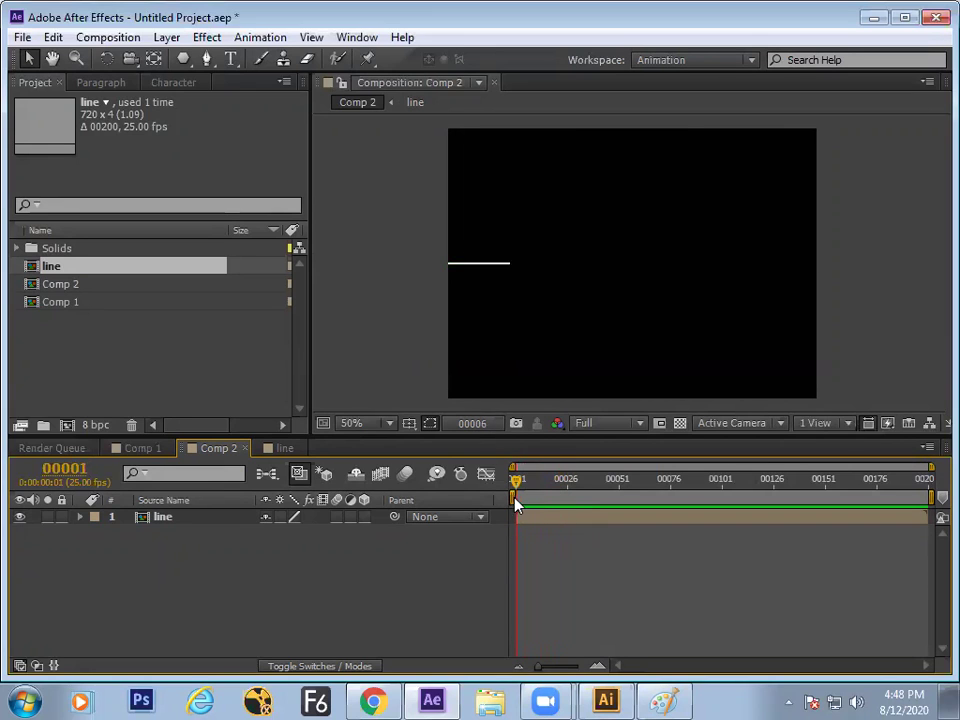
{"action": "left_click", "coordinate": [285, 449]}
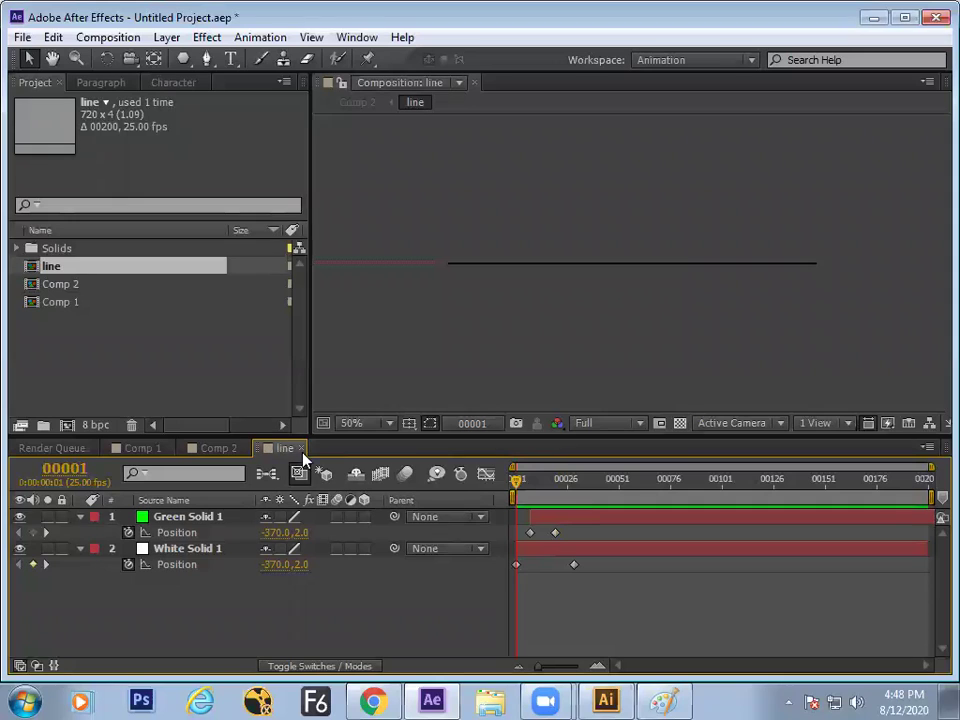
{"action": "key", "text": "space"}
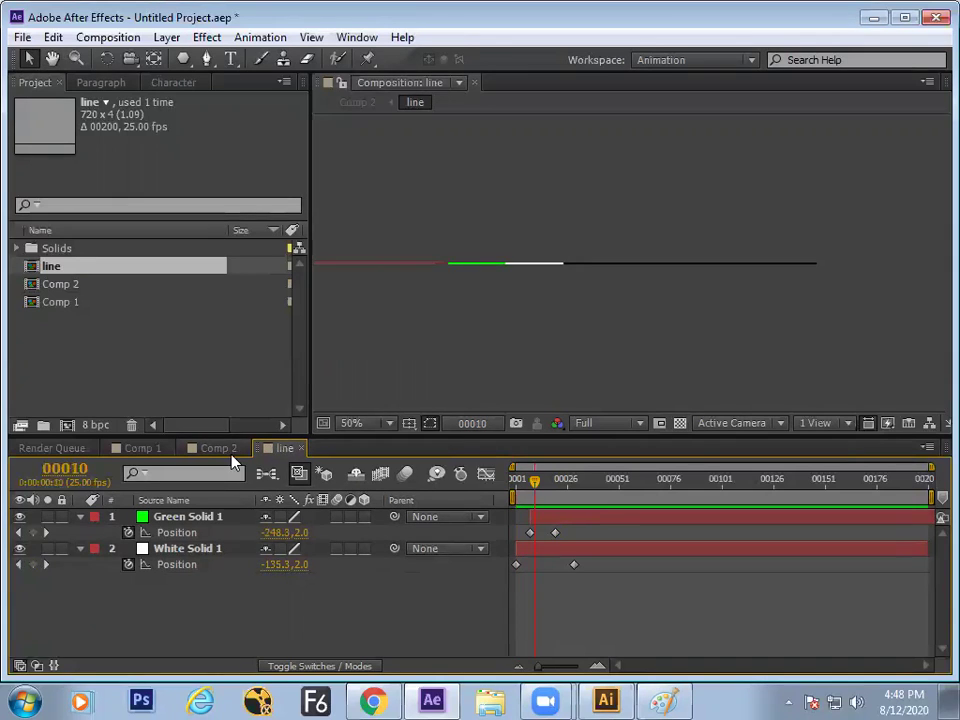
Step: Rotate the line layer in Comp 2 to 61° and play the angled animation from the first frame
{"action": "left_click", "coordinate": [218, 448]}
{"action": "mouse_move", "coordinate": [536, 490]}
{"action": "left_mouse_down"}
{"action": "mouse_move", "coordinate": [497, 494]}
{"action": "mouse_move", "coordinate": [542, 484]}
{"action": "left_mouse_up"}
{"action": "left_click", "coordinate": [553, 521]}
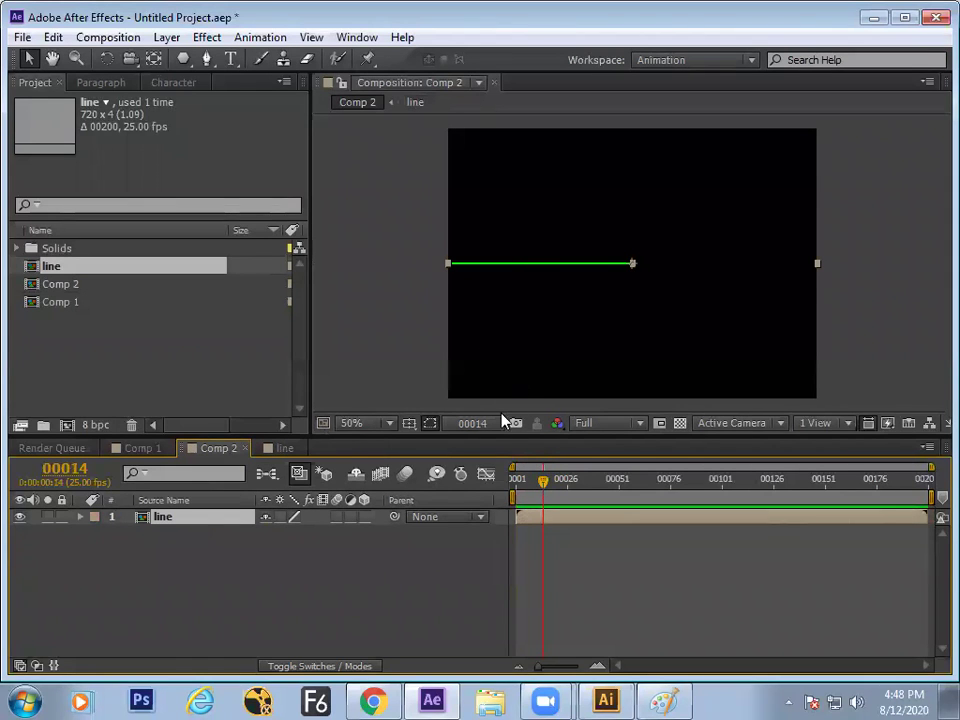
{"action": "key", "text": "r"}
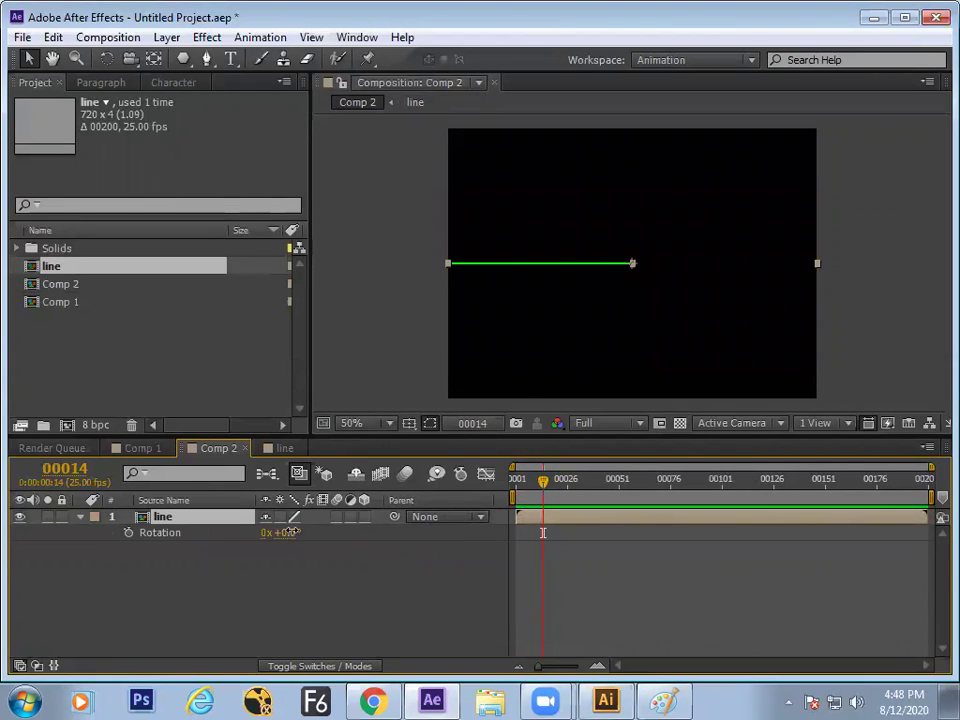
{"action": "left_click", "coordinate": [128, 532]}
{"action": "left_click_drag", "start_coordinate": [283, 532], "coordinate": [331, 513]}
{"action": "left_click_drag", "start_coordinate": [543, 482], "coordinate": [502, 492]}
{"action": "left_click_drag", "start_coordinate": [543, 533], "coordinate": [516, 533]}
{"action": "left_click", "coordinate": [556, 565]}
{"action": "key", "text": "space"}
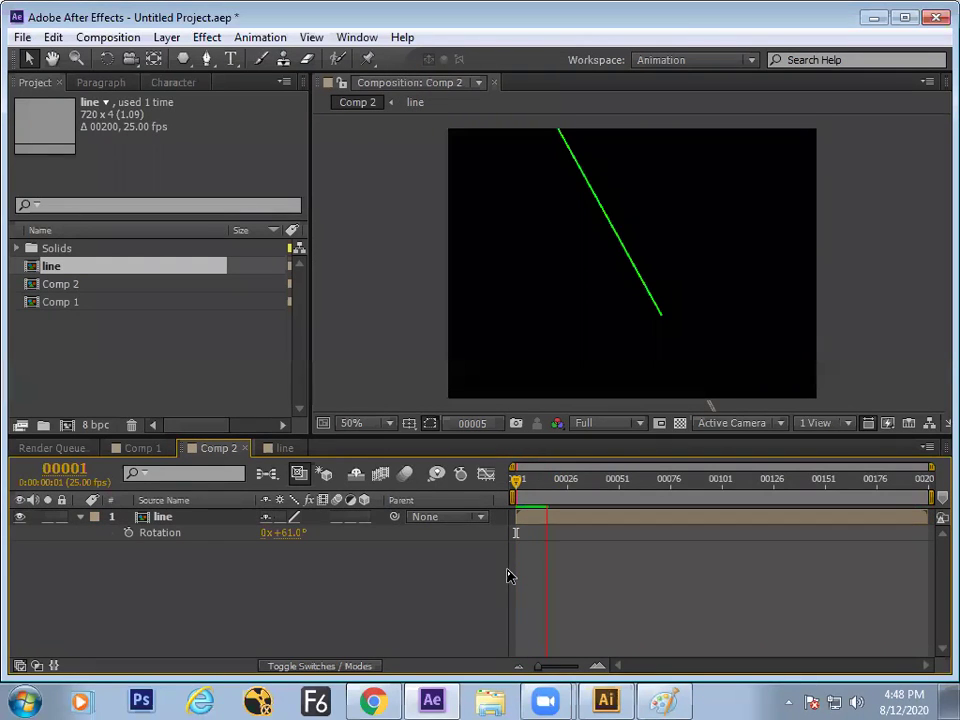
Step: Compare the rotated line in Comp 2 with the straight line composition, switching between the two repeatedly
{"action": "left_click_drag", "start_coordinate": [556, 490], "coordinate": [538, 503]}
{"action": "left_click", "coordinate": [298, 449]}
{"action": "left_click", "coordinate": [238, 449]}
{"action": "left_click", "coordinate": [279, 450]}
{"action": "left_click", "coordinate": [238, 449]}
{"action": "left_click", "coordinate": [279, 450]}
{"action": "left_click", "coordinate": [238, 450]}
{"action": "left_click", "coordinate": [280, 450]}
{"action": "left_click", "coordinate": [238, 450]}
{"action": "left_click", "coordinate": [280, 450]}
{"action": "left_click", "coordinate": [238, 450]}
{"action": "left_click", "coordinate": [283, 449]}
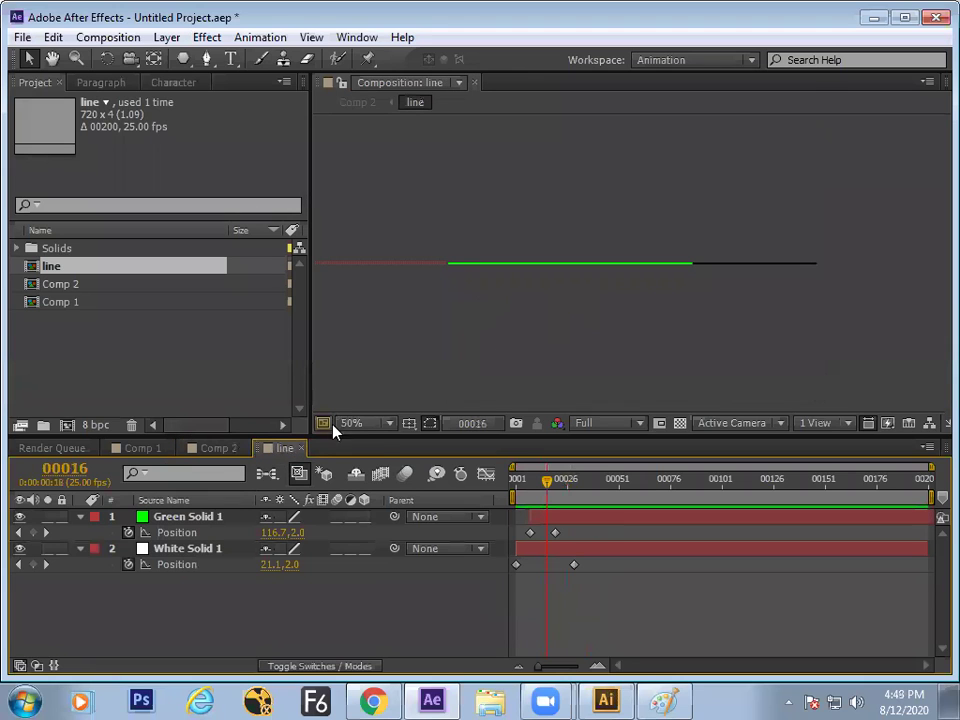
Step: Scrub the angled line animation in Comp 2 back to the first frame and return to the line composition
{"action": "left_click", "coordinate": [246, 449]}
{"action": "left_click", "coordinate": [545, 483]}
{"action": "mouse_move", "coordinate": [544, 484]}
{"action": "left_mouse_down"}
{"action": "mouse_move", "coordinate": [535, 490]}
{"action": "mouse_move", "coordinate": [567, 492]}
{"action": "mouse_move", "coordinate": [534, 489]}
{"action": "left_mouse_up"}
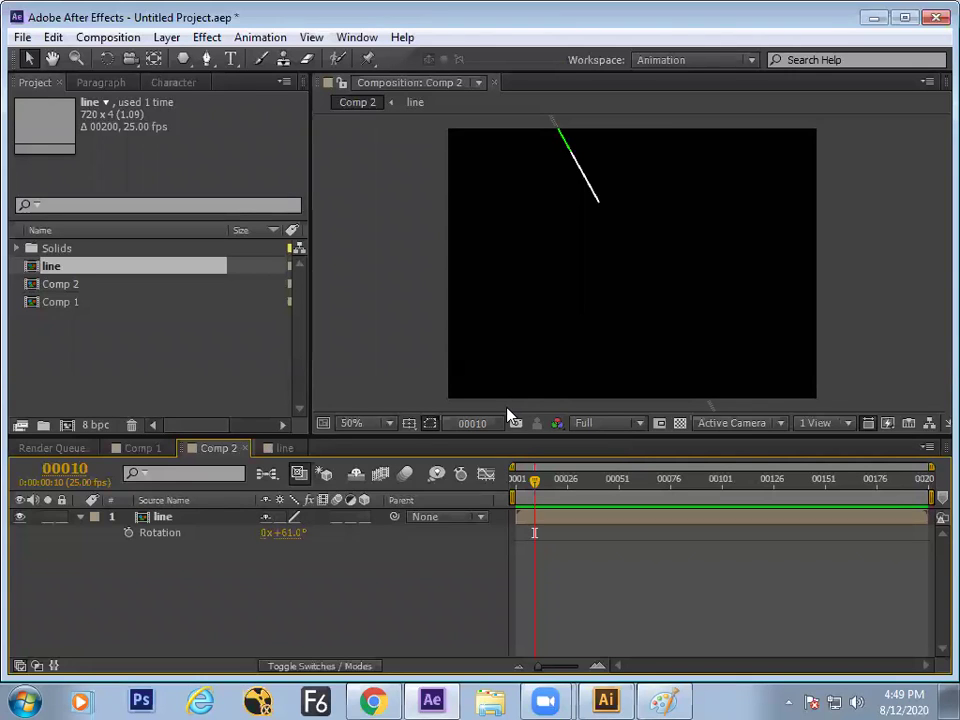
{"action": "left_click_drag", "start_coordinate": [533, 500], "coordinate": [513, 500]}
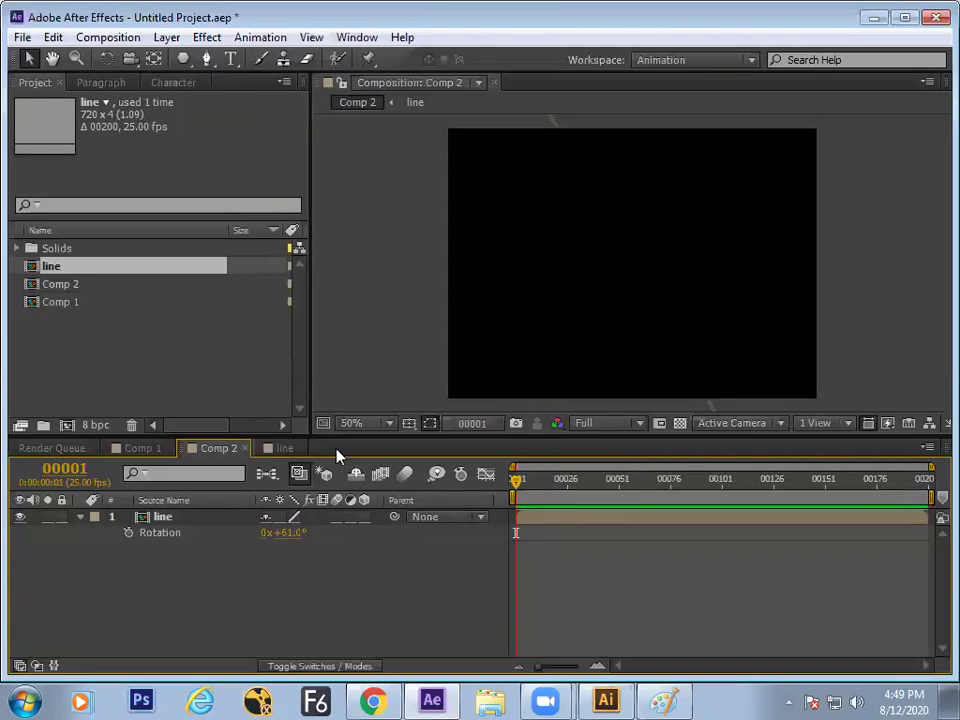
{"action": "left_click", "coordinate": [298, 452]}
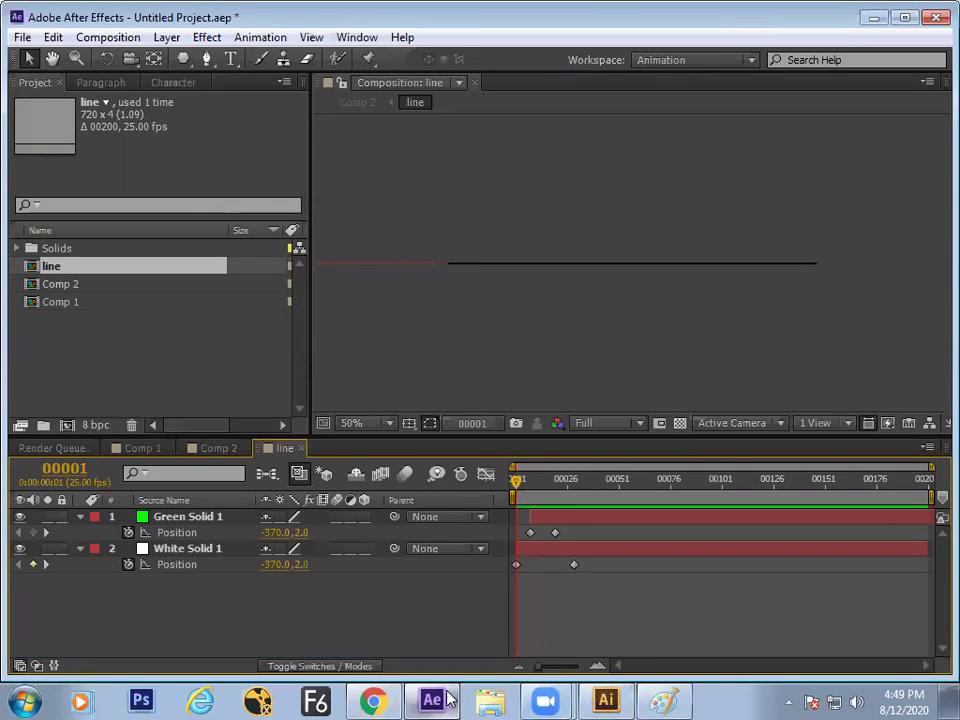
Step: Switch to Chrome and examine the "Hello" text splitting apart in the YouTube portfolio video, pausing at intervals
{"action": "left_click", "coordinate": [373, 702]}
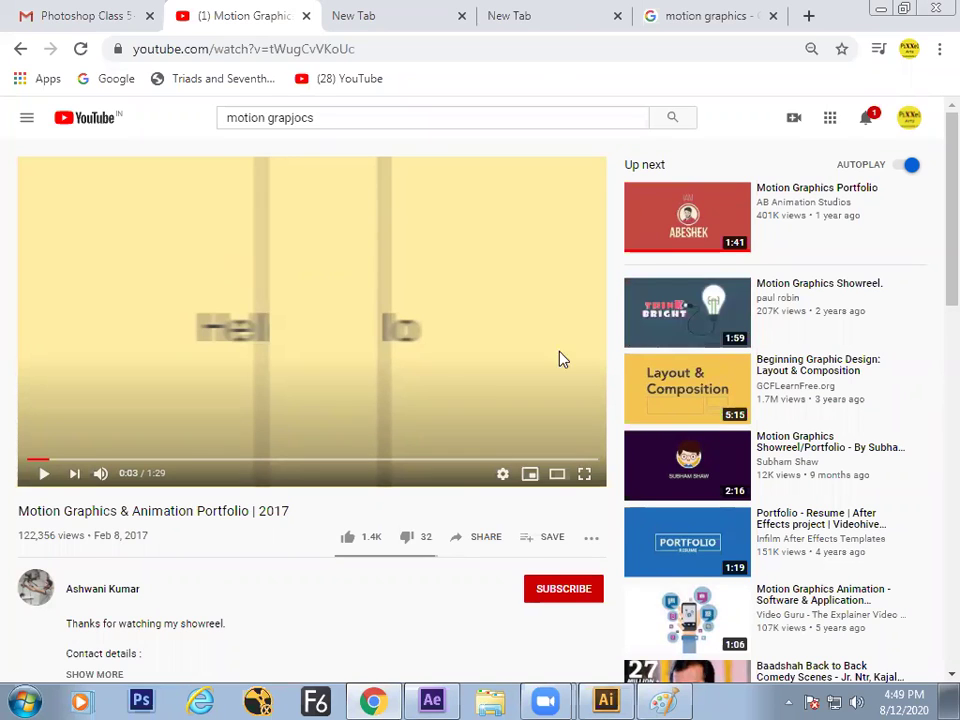
{"action": "left_click", "coordinate": [34, 460]}
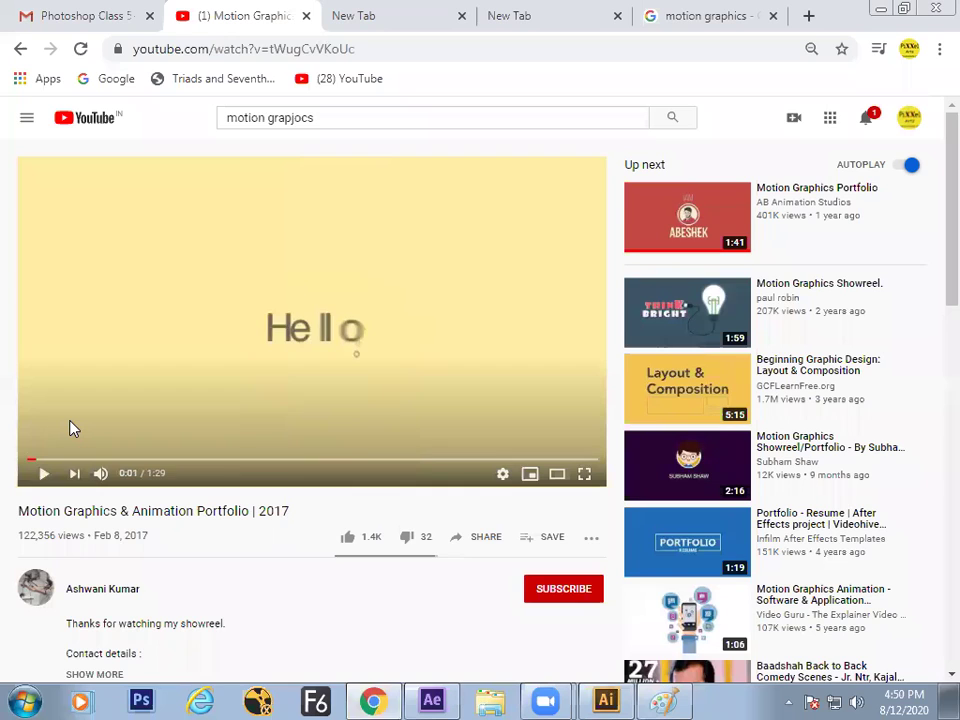
{"action": "key", "text": "Left"}
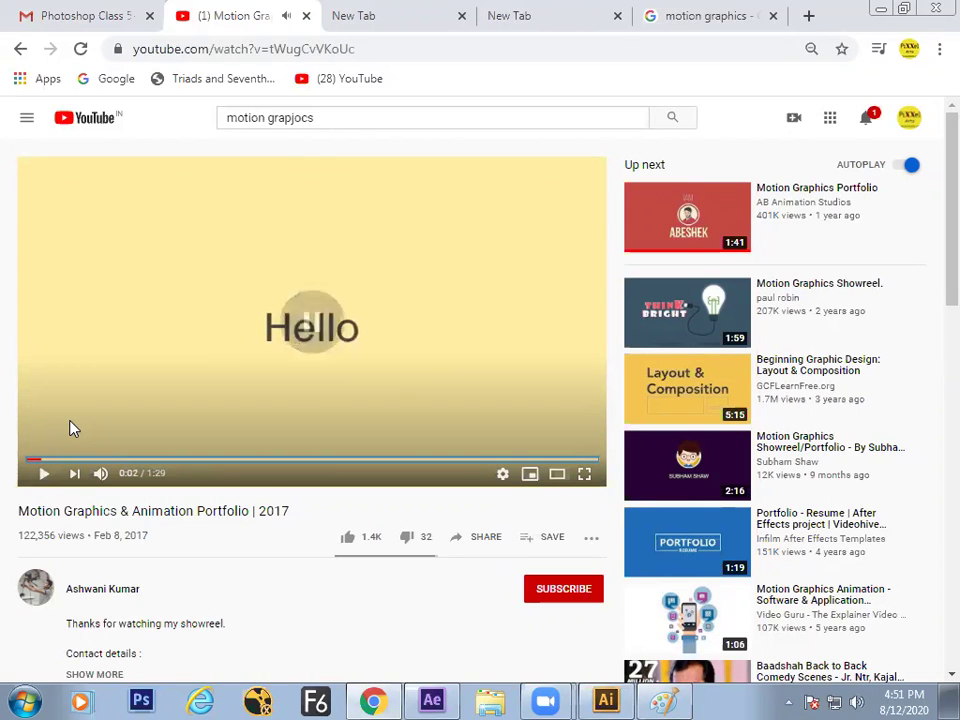
{"action": "left_click", "coordinate": [70, 428]}
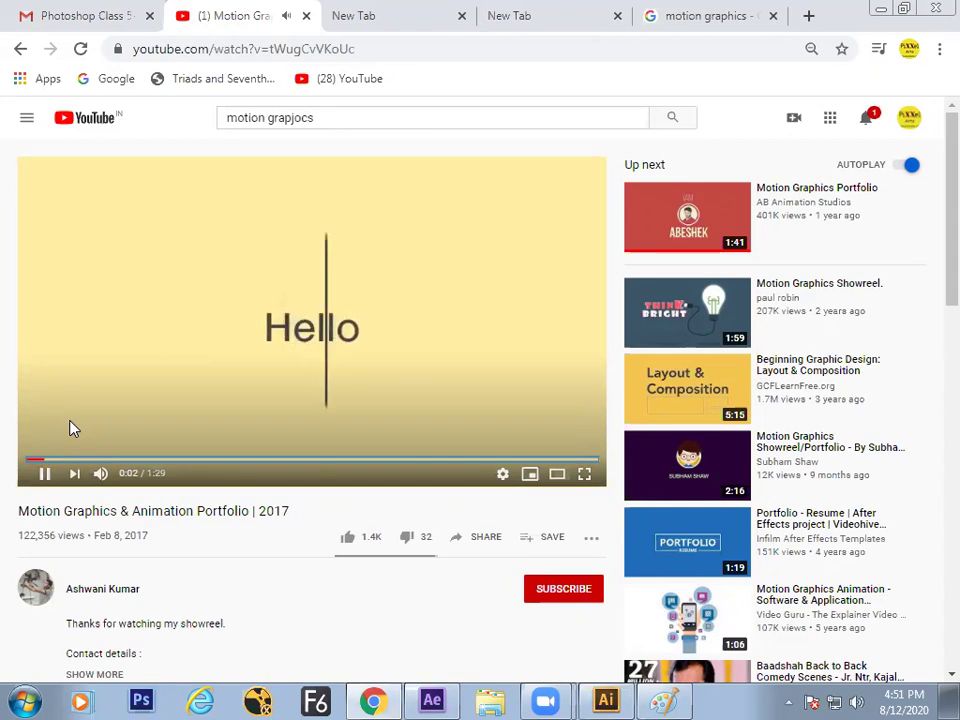
{"action": "left_click", "coordinate": [70, 428]}
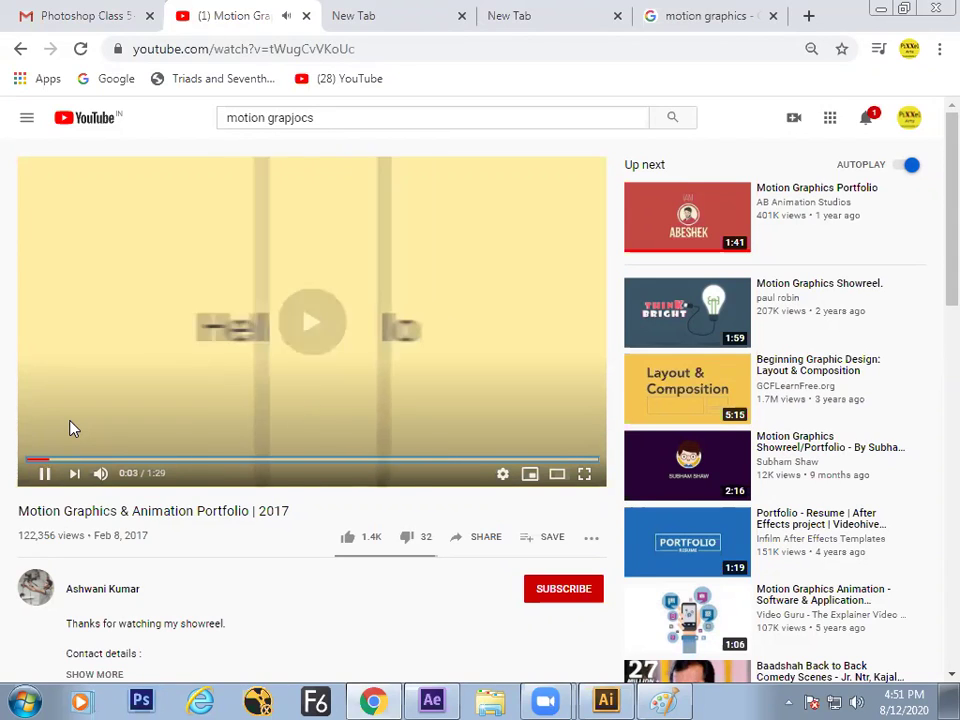
{"action": "left_click", "coordinate": [70, 428]}
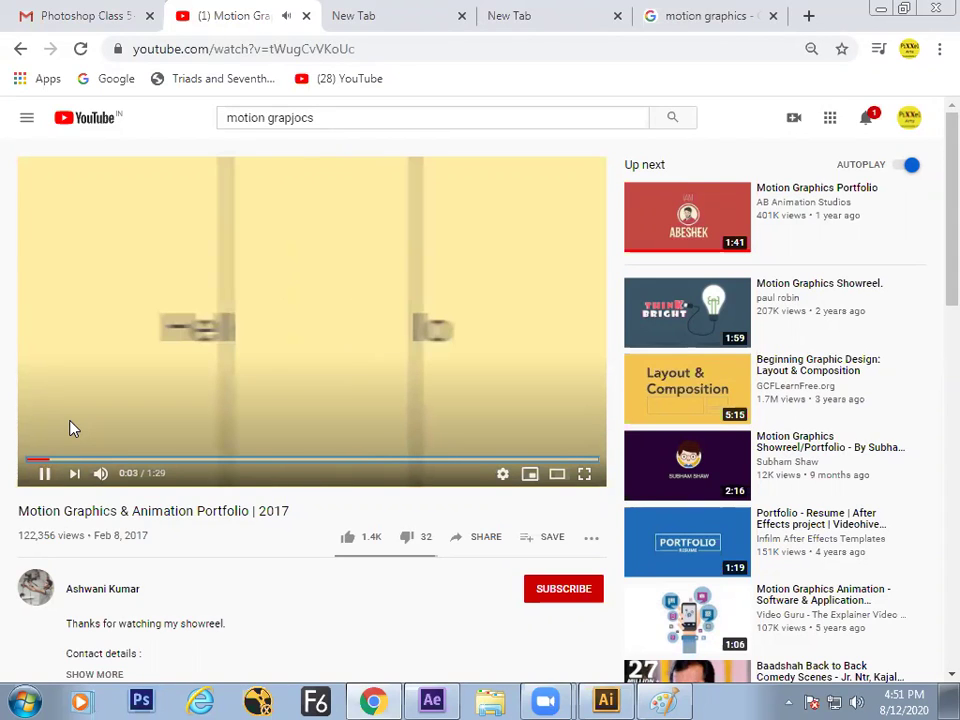
{"action": "left_click", "coordinate": [70, 428]}
Step: Replay the portfolio video from the beginning and pause on the "Hello" lettering to study its letter animation
{"action": "key", "text": "Left"}
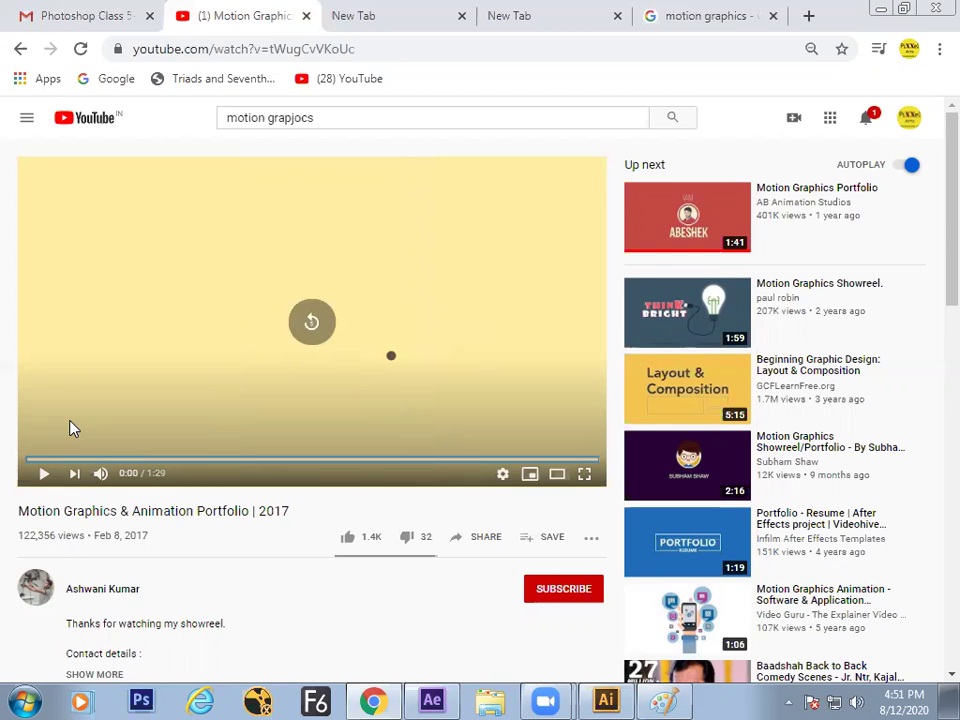
{"action": "key", "text": "space"}
{"action": "key", "text": "space"}
{"action": "key", "text": "space"}
{"action": "key", "text": "space"}
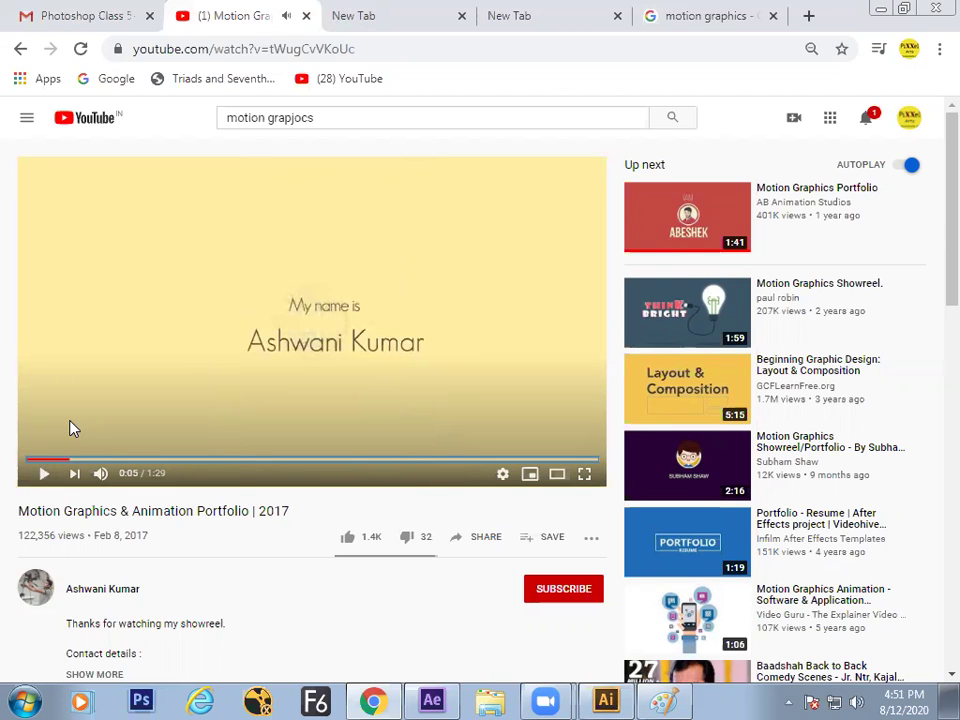
{"action": "key", "text": "Left"}
{"action": "key", "text": "space"}
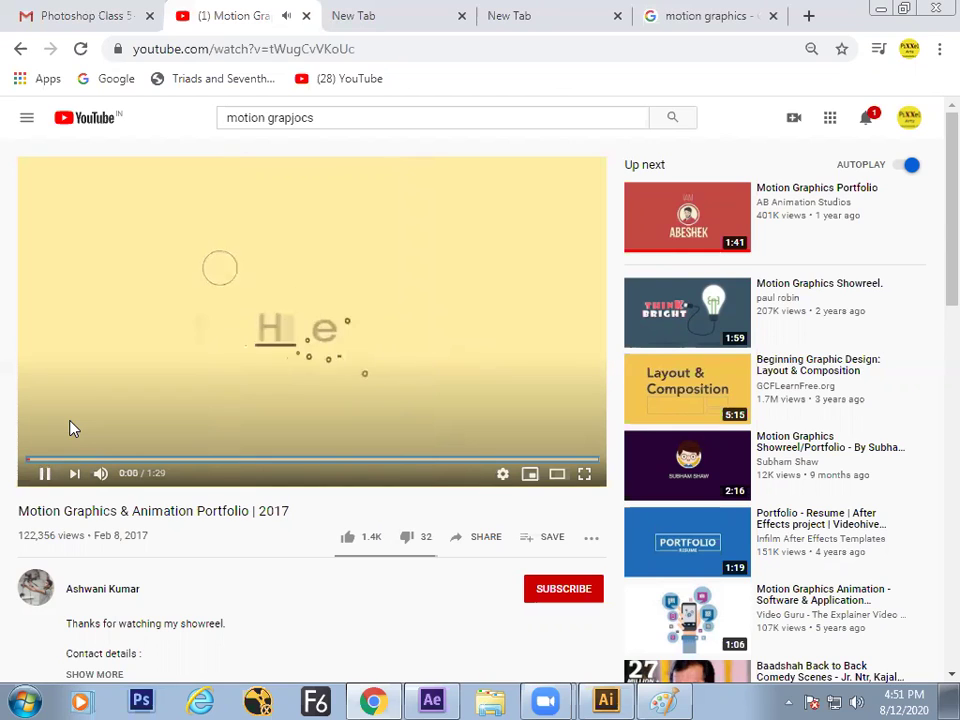
{"action": "key", "text": "space"}
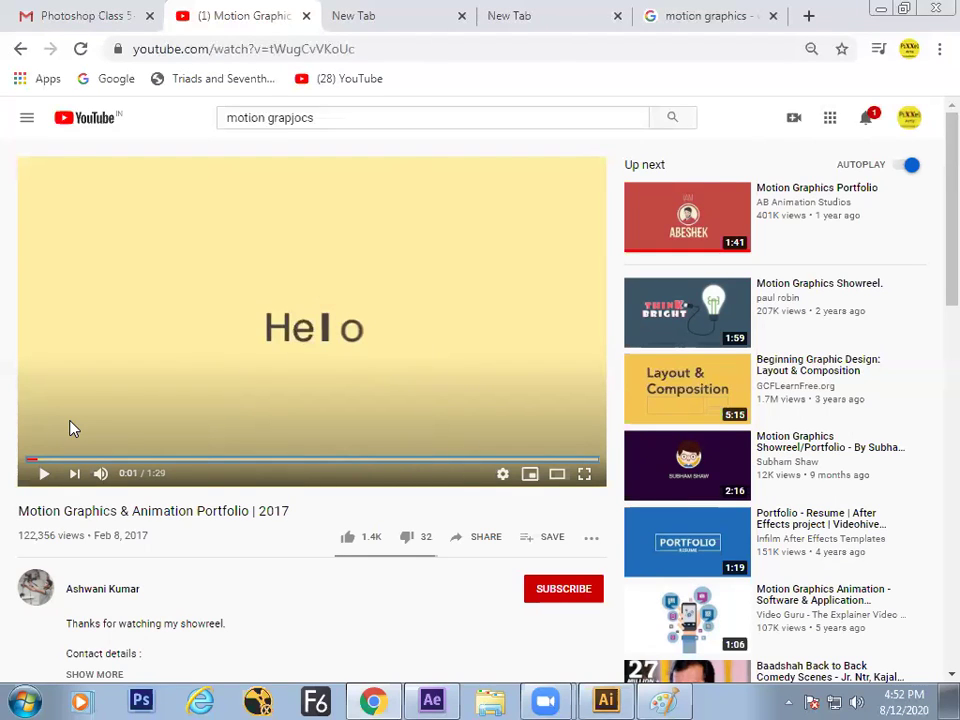
{"action": "left_click", "coordinate": [70, 428]}
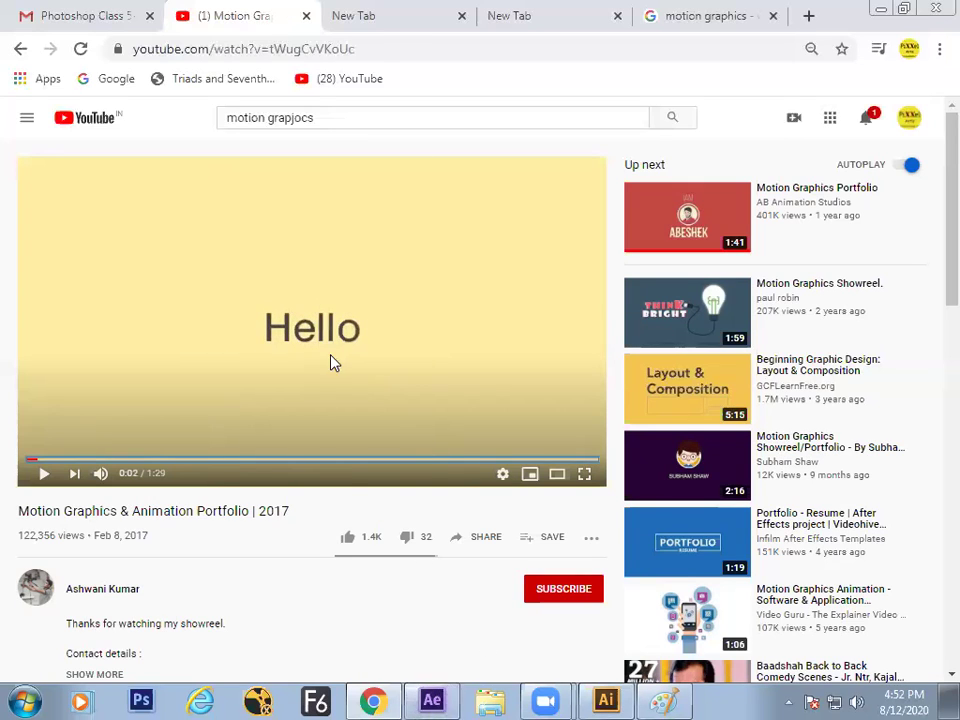
Step: Switch to After Effects and create a new composition named Comp 3 with the PAL D1/DV preset
{"action": "key", "text": "alt+Tab"}
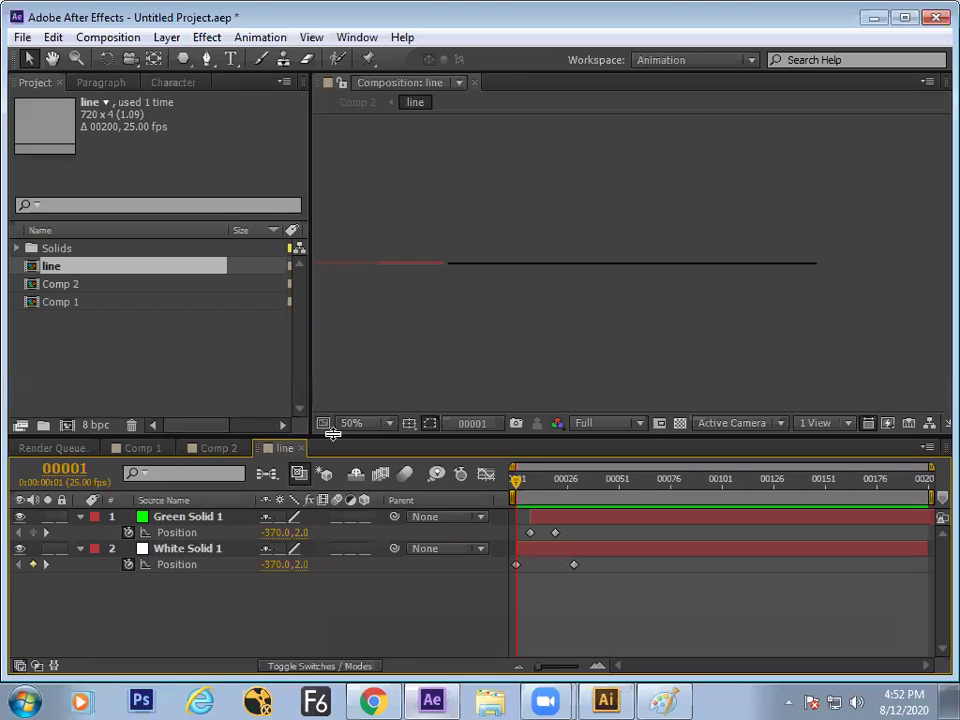
{"action": "left_click", "coordinate": [173, 400]}
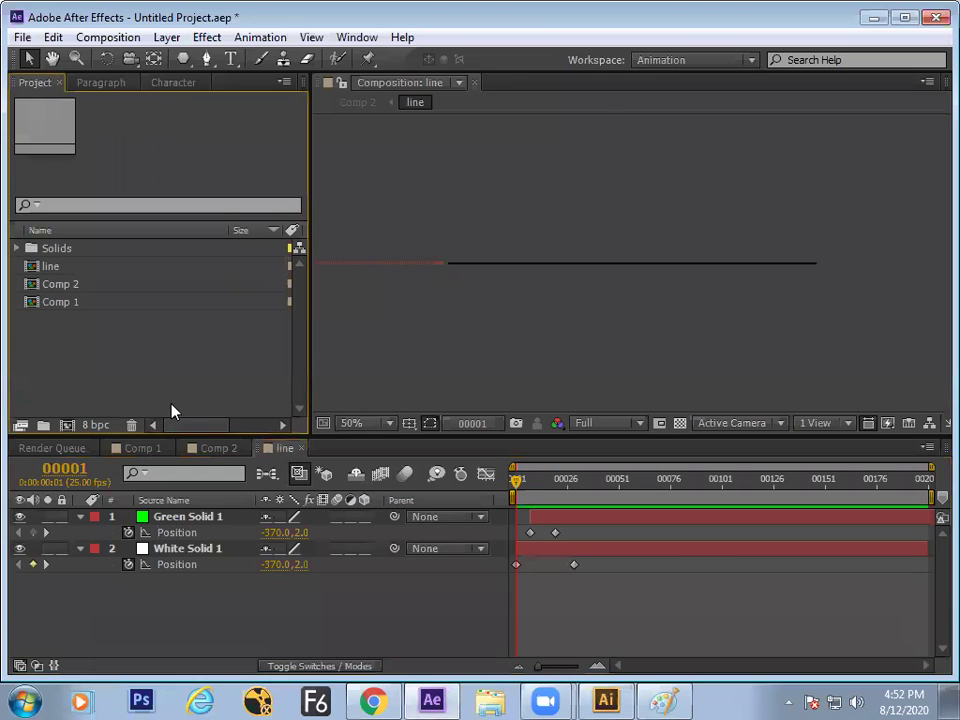
{"action": "key", "text": "ctrl+n"}
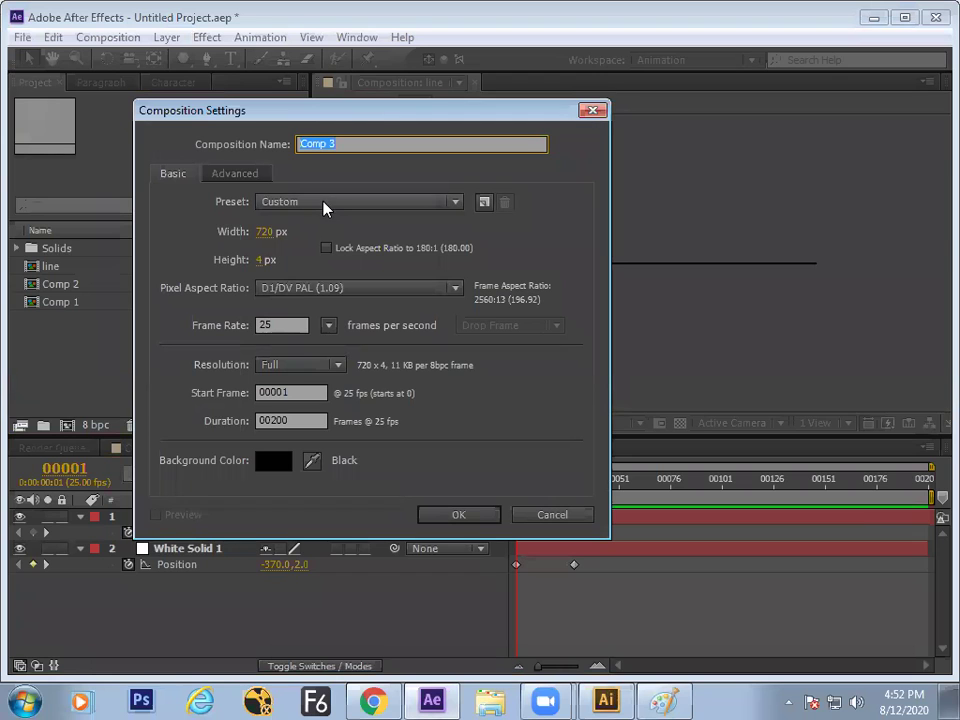
{"action": "left_click", "coordinate": [331, 206]}
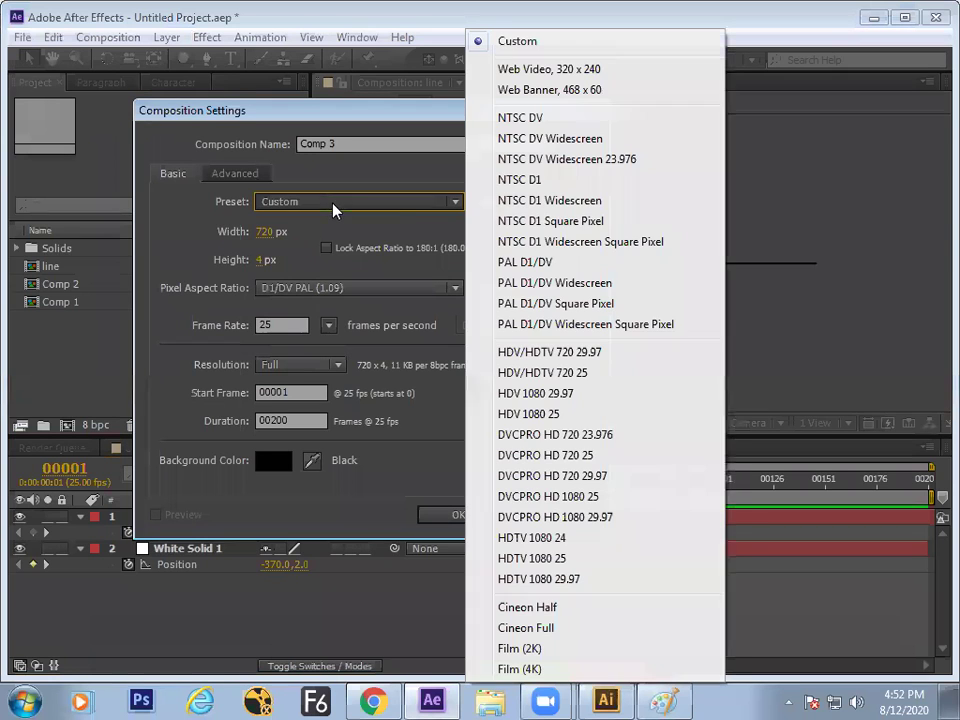
{"action": "left_click", "coordinate": [512, 263]}
{"action": "key", "text": "Return"}
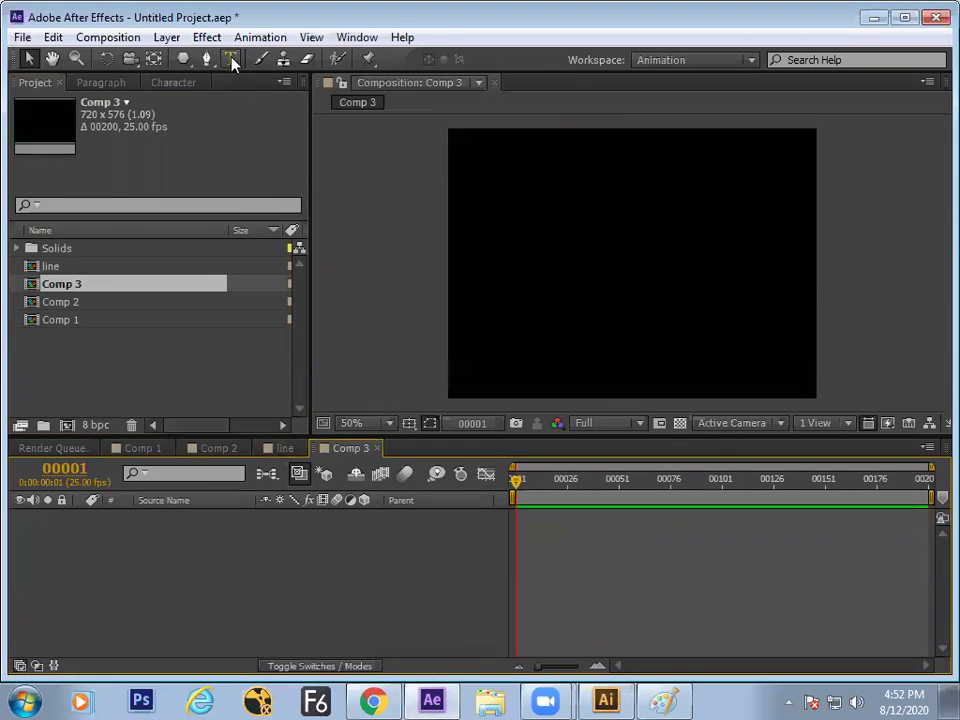
Step: Add a text layer reading "dffad" near the center of Comp 3
{"action": "left_click", "coordinate": [231, 59]}
{"action": "left_click", "coordinate": [591, 266]}
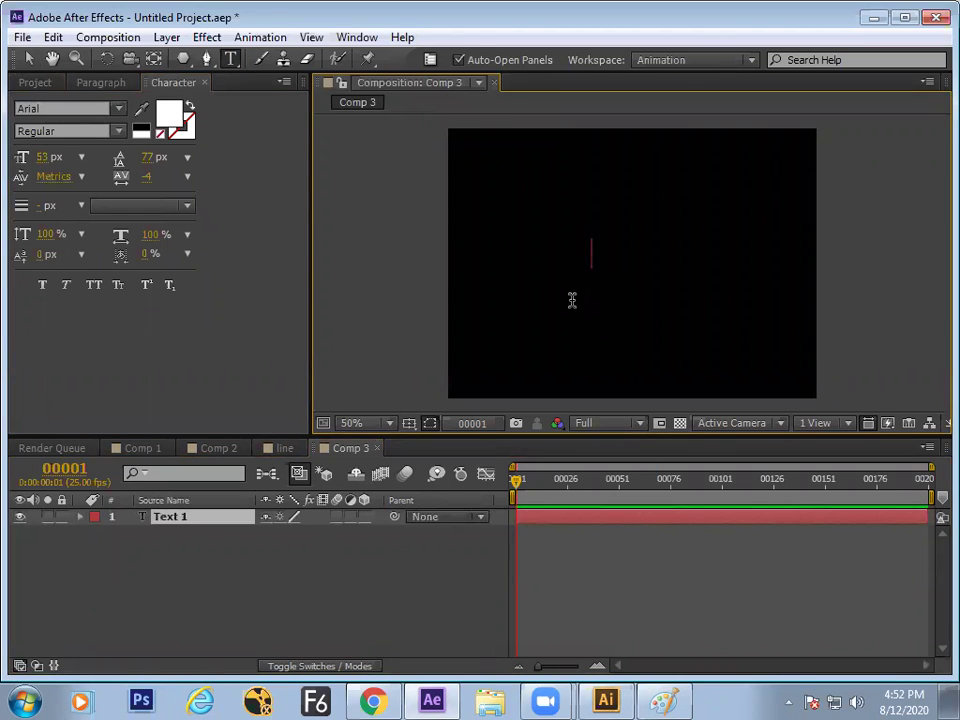
{"action": "type", "text": "dffad"}
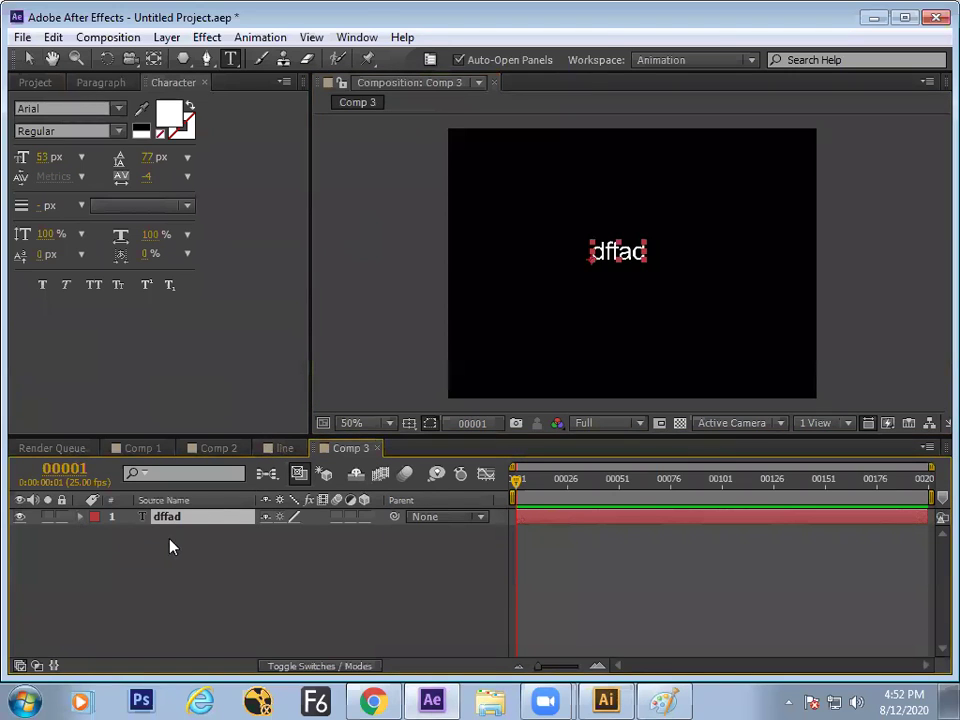
Step: Add a Rotation text animator to the dffad layer and set its rotation to 5°
{"action": "left_click", "coordinate": [81, 517]}
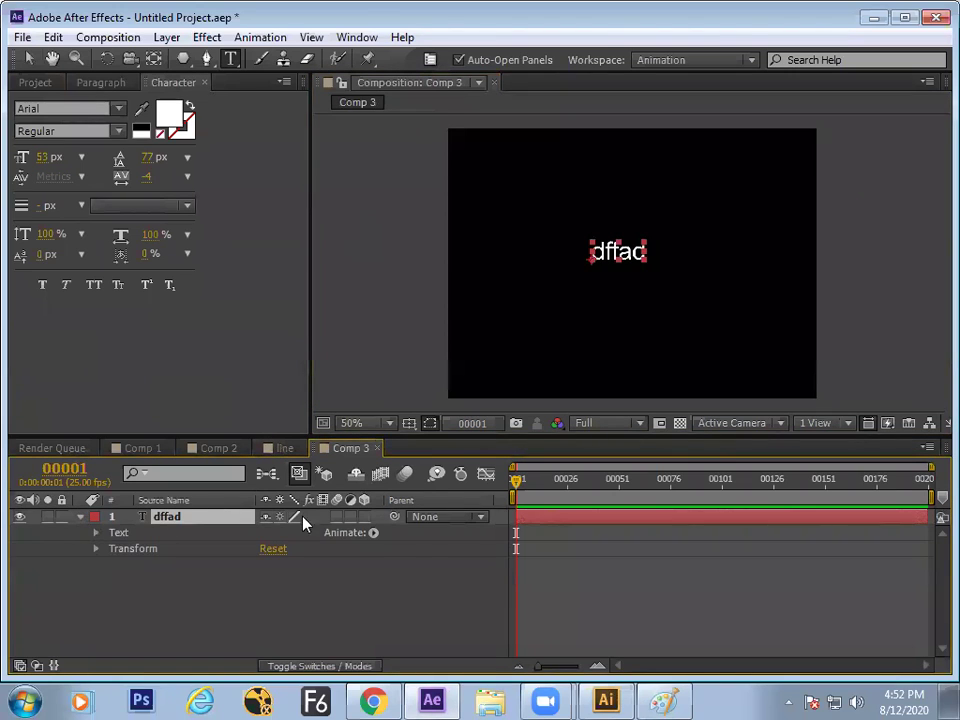
{"action": "left_click", "coordinate": [374, 533]}
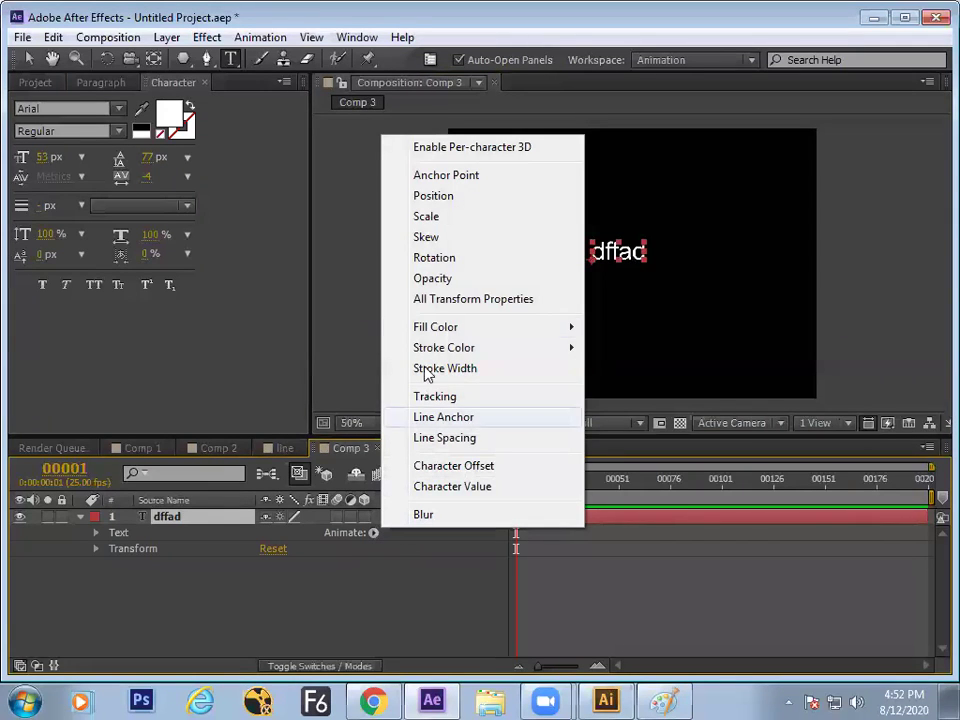
{"action": "left_click", "coordinate": [436, 258]}
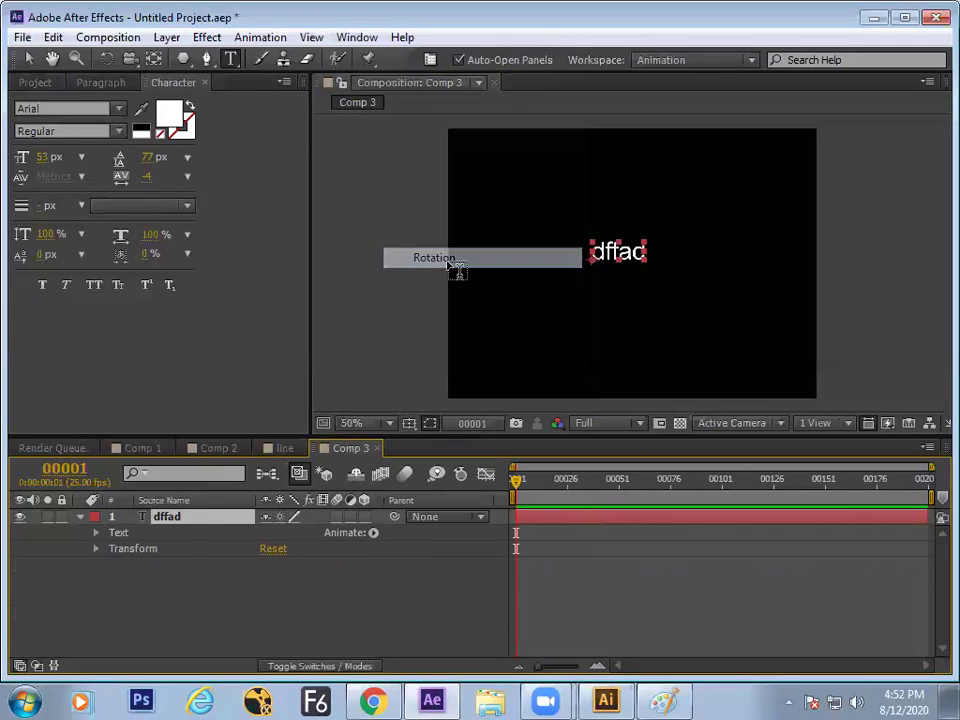
{"action": "left_click_drag", "start_coordinate": [424, 434], "coordinate": [424, 366]}
{"action": "mouse_move", "coordinate": [285, 556]}
{"action": "left_mouse_down"}
{"action": "mouse_move", "coordinate": [330, 556]}
{"action": "mouse_move", "coordinate": [255, 556]}
{"action": "mouse_move", "coordinate": [296, 555]}
{"action": "mouse_move", "coordinate": [284, 555]}
{"action": "left_mouse_up"}
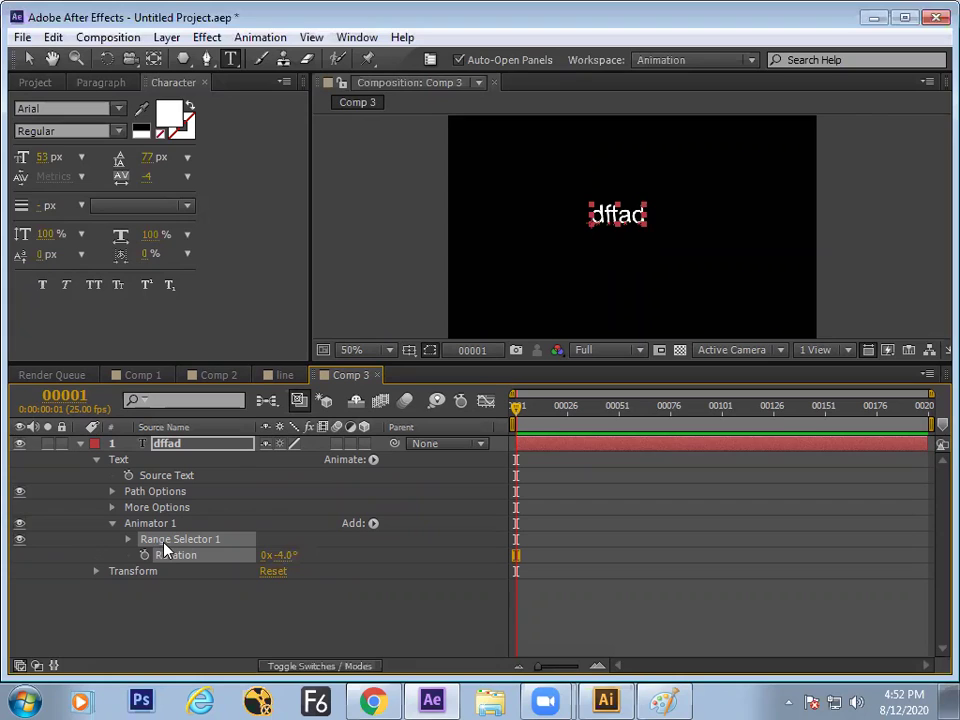
{"action": "left_click_drag", "start_coordinate": [278, 556], "coordinate": [305, 556]}
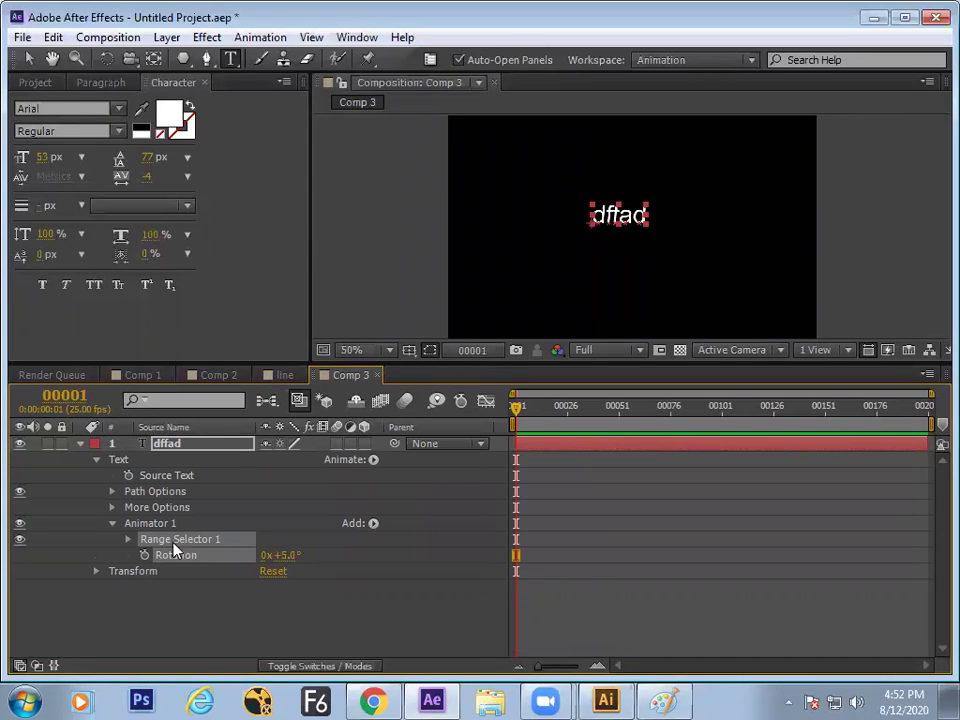
Step: Keyframe the animator's rotation at frame 1, around frame 4 and at frame 8, ending at -16°
{"action": "left_click", "coordinate": [144, 555]}
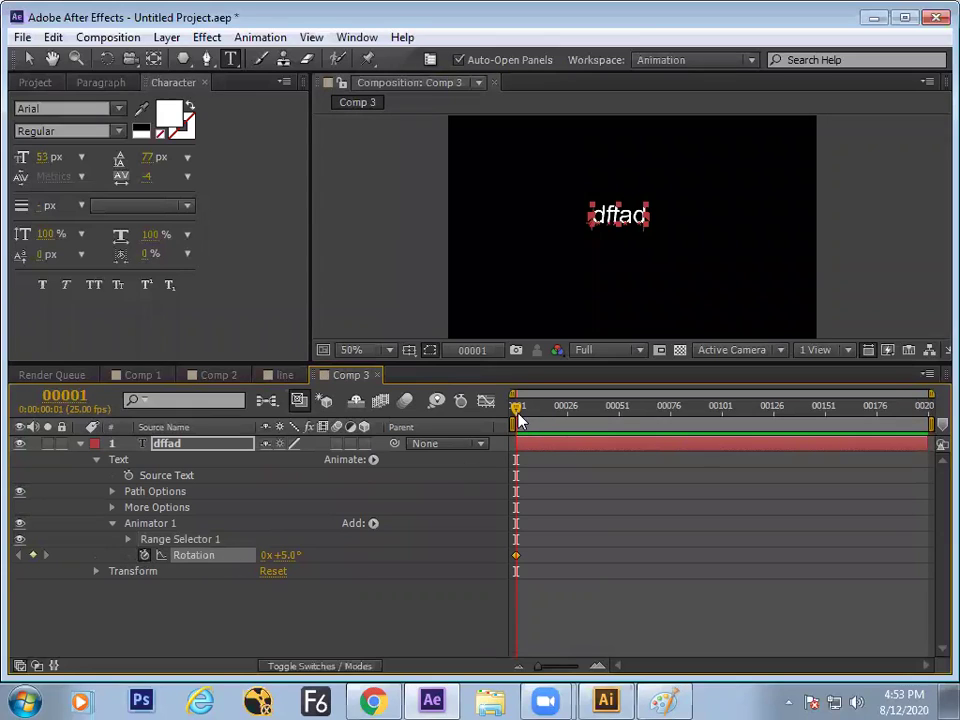
{"action": "left_click_drag", "start_coordinate": [518, 418], "coordinate": [523, 418]}
{"action": "left_click_drag", "start_coordinate": [289, 558], "coordinate": [326, 543]}
{"action": "mouse_move", "coordinate": [530, 421]}
{"action": "left_mouse_down"}
{"action": "mouse_move", "coordinate": [514, 414]}
{"action": "mouse_move", "coordinate": [534, 418]}
{"action": "left_mouse_up"}
{"action": "left_click_drag", "start_coordinate": [289, 558], "coordinate": [250, 556]}
Step: Add the expression loopOut(type = "cycle", numKeyframes = 0) to the text animator's Rotation property
{"action": "left_click_drag", "start_coordinate": [552, 553], "coordinate": [406, 593]}
{"action": "left_click", "coordinate": [260, 37]}
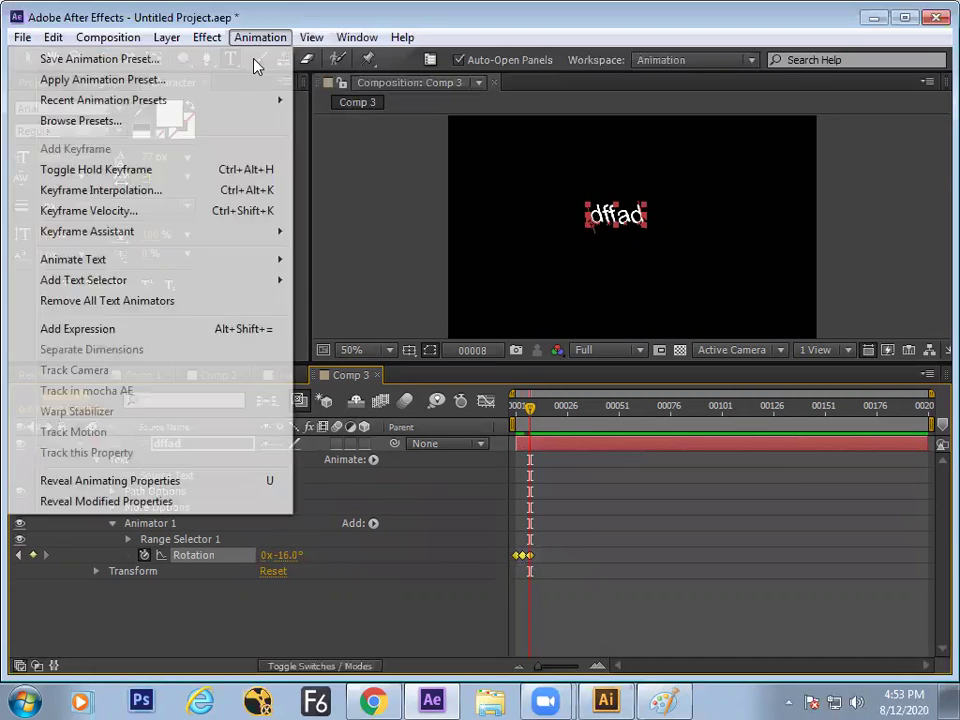
{"action": "left_click", "coordinate": [217, 341]}
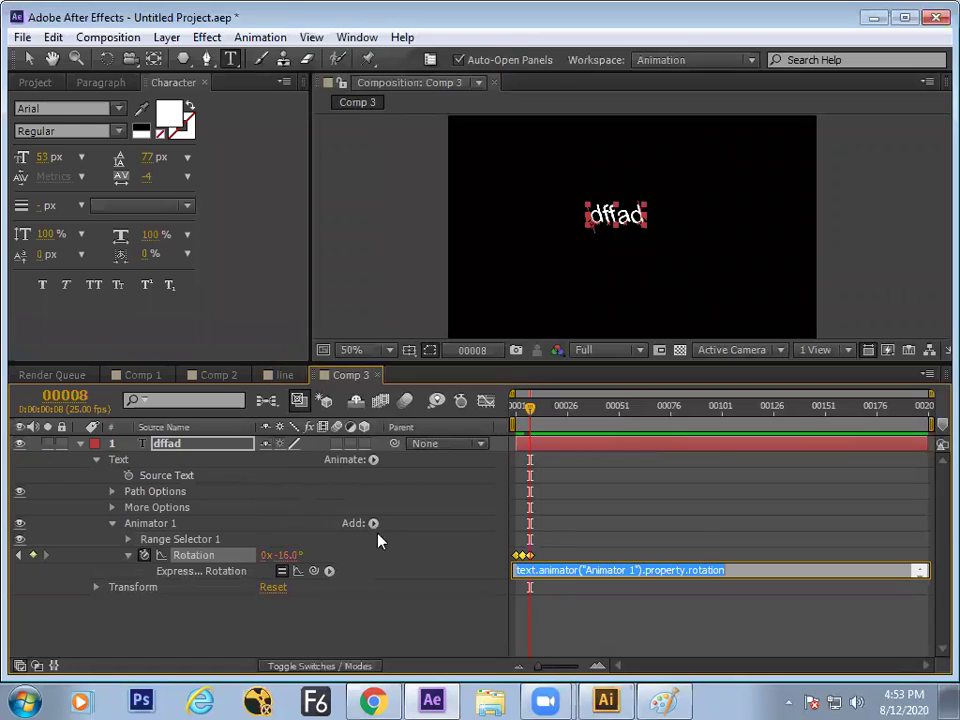
{"action": "left_click", "coordinate": [329, 571]}
{"action": "mouse_move", "coordinate": [396, 497]}
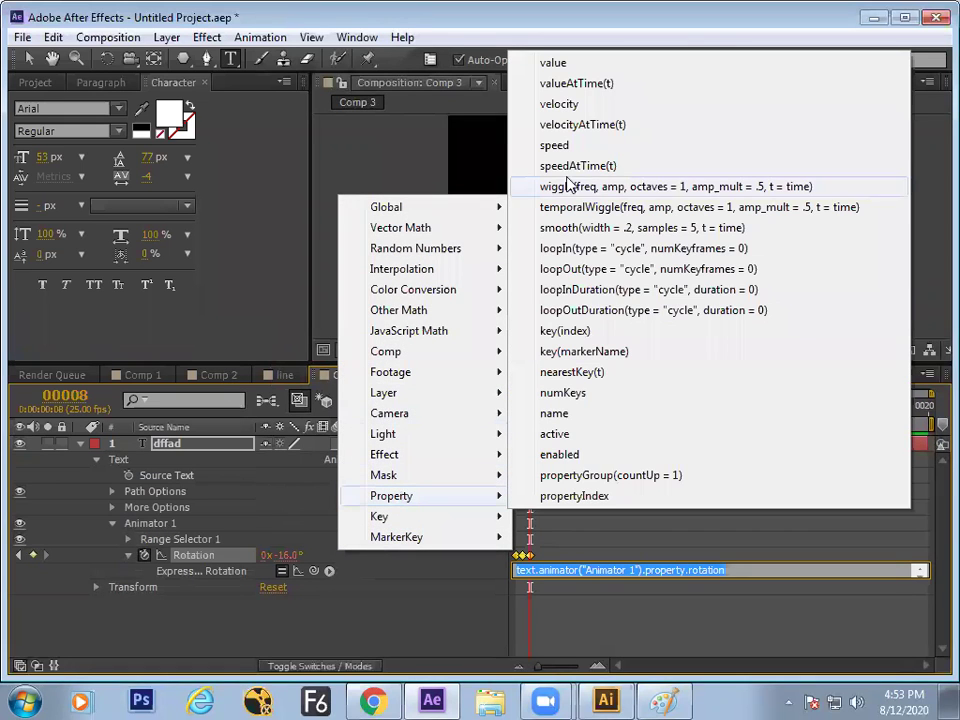
{"action": "left_click", "coordinate": [575, 270]}
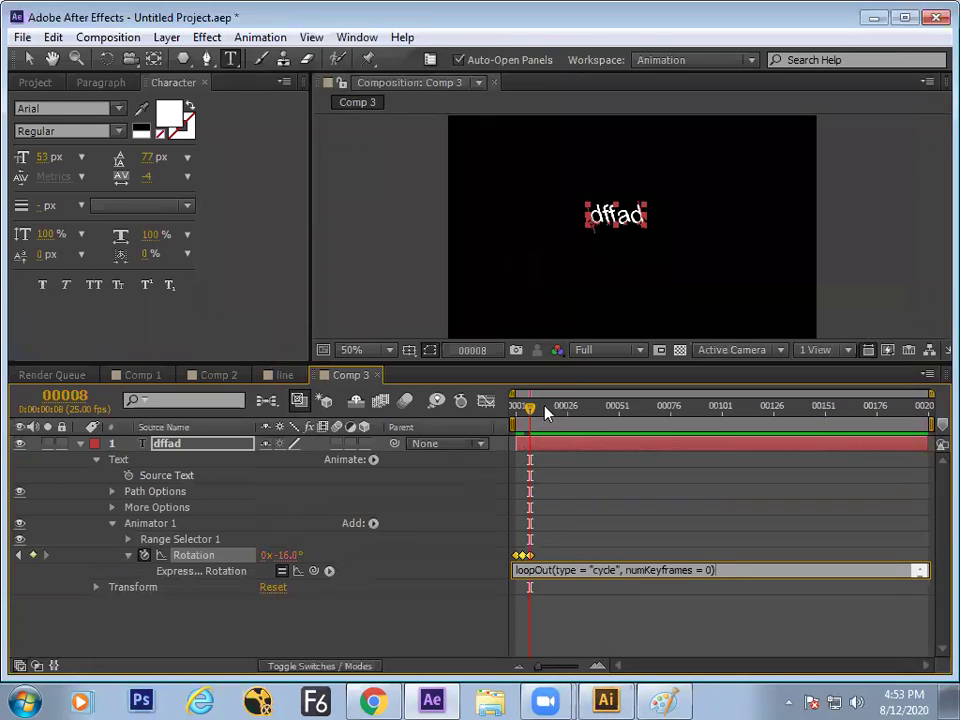
Step: Preview the looping letter rotation in Comp 3 from the first frame, and return to the line composition
{"action": "left_click_drag", "start_coordinate": [532, 409], "coordinate": [499, 456]}
{"action": "key", "text": "space"}
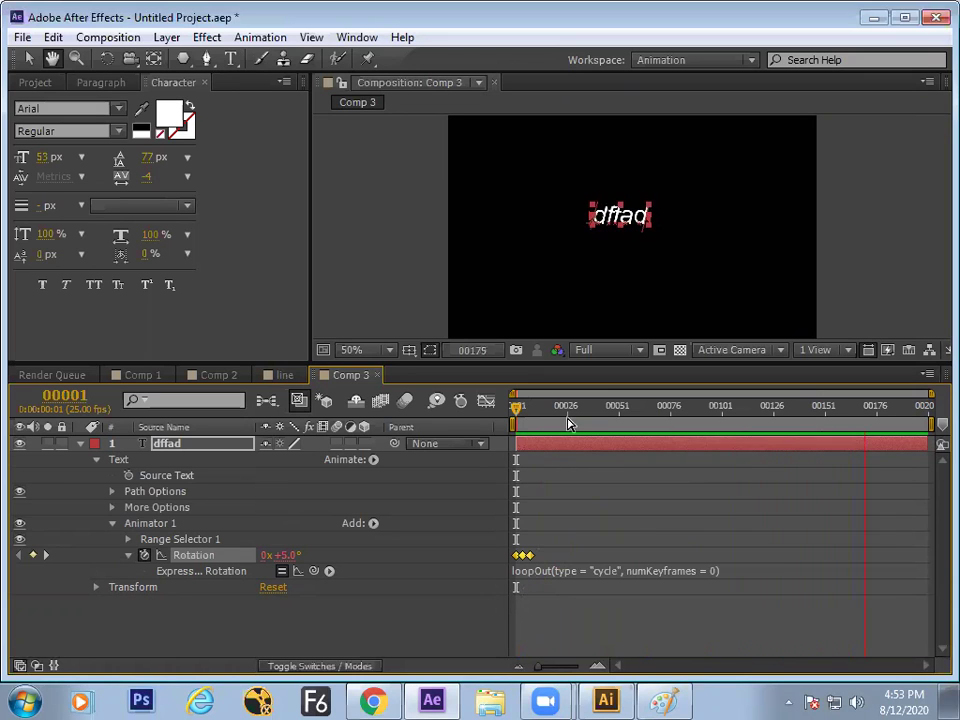
{"action": "key", "text": "ctrl+t"}
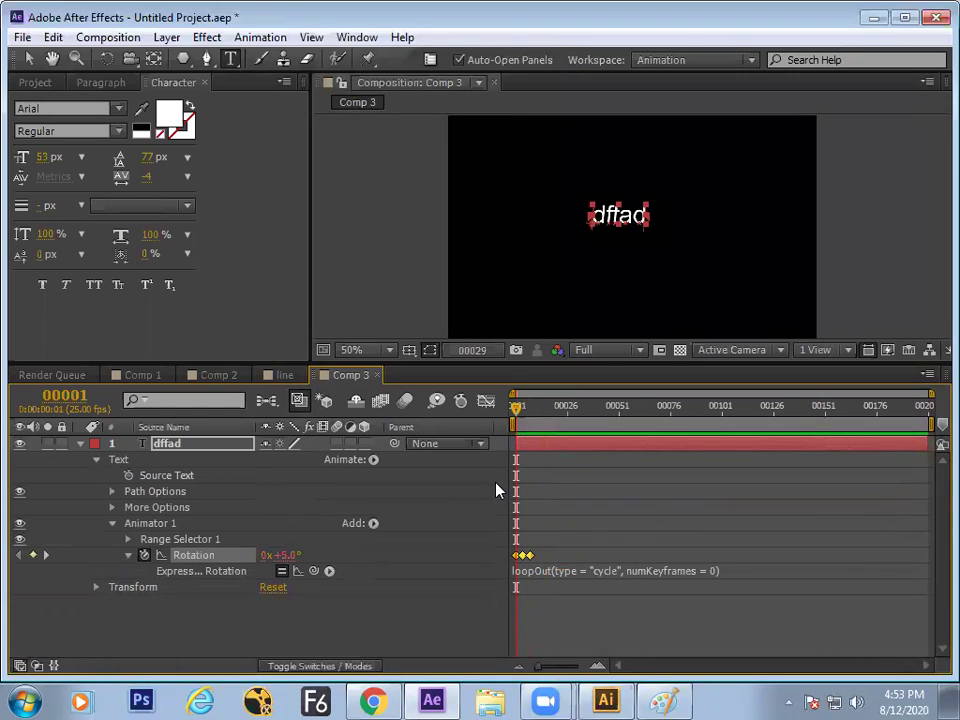
{"action": "key", "text": "space"}
{"action": "left_click", "coordinate": [290, 376]}
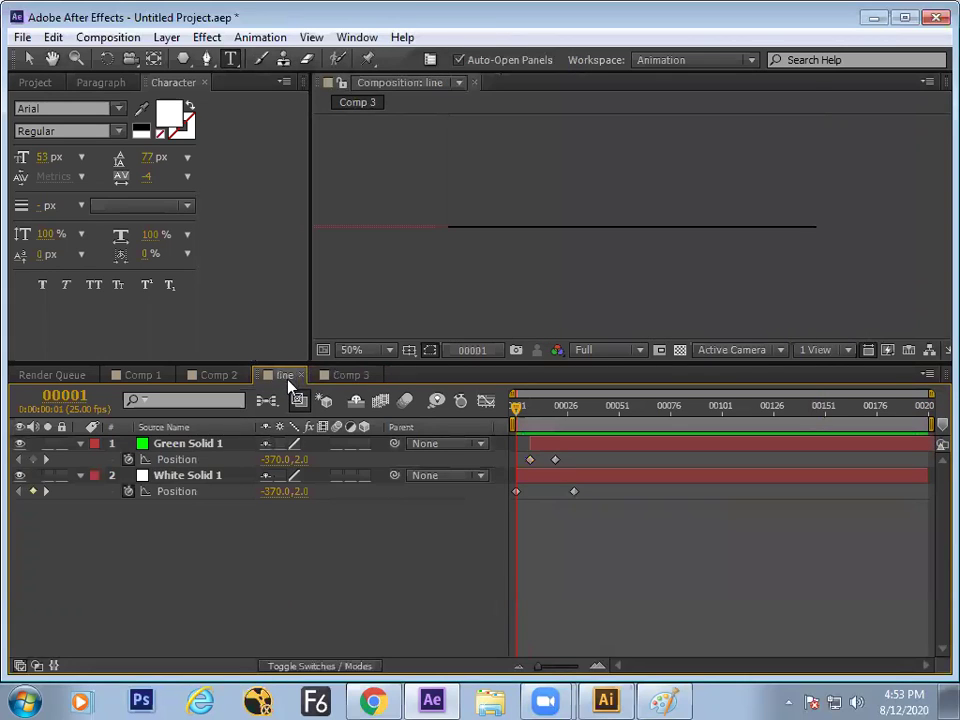
Step: Add a comp-sized 720 × 576 green solid to Comp 3 and place it beneath the dffad text layer
{"action": "left_click", "coordinate": [250, 377]}
{"action": "left_click", "coordinate": [335, 376]}
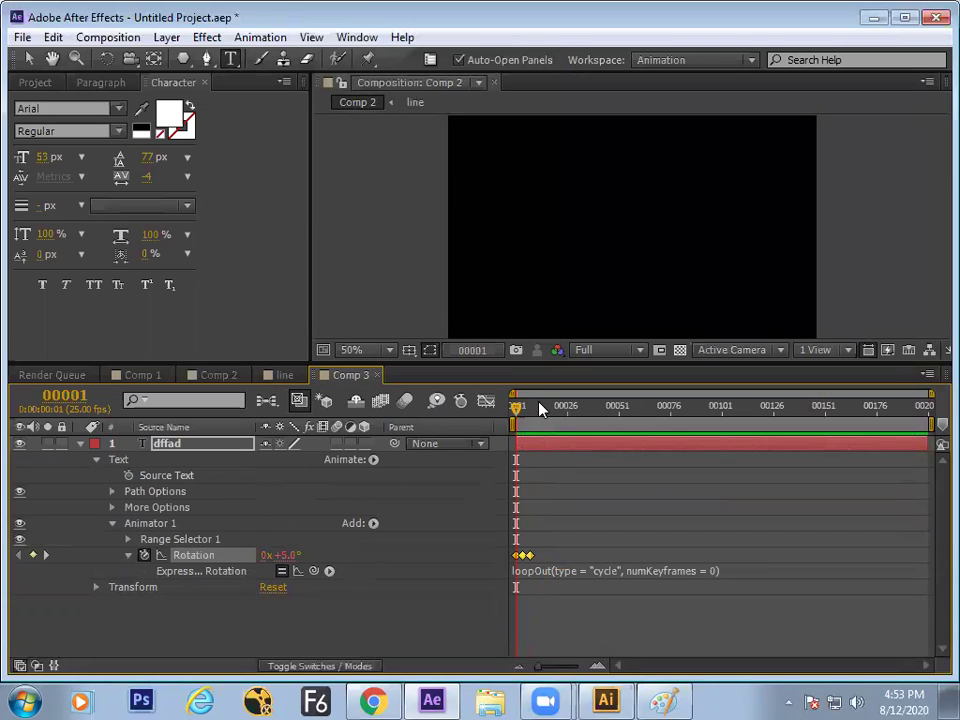
{"action": "left_click", "coordinate": [81, 445]}
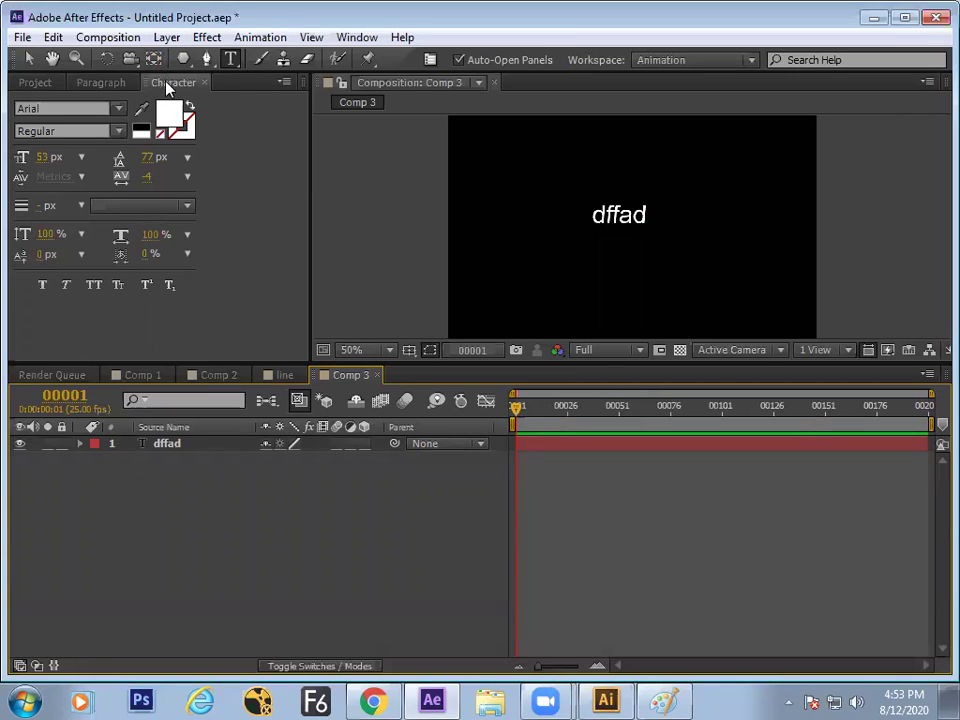
{"action": "key", "text": "ctrl+y"}
{"action": "left_click", "coordinate": [330, 476]}
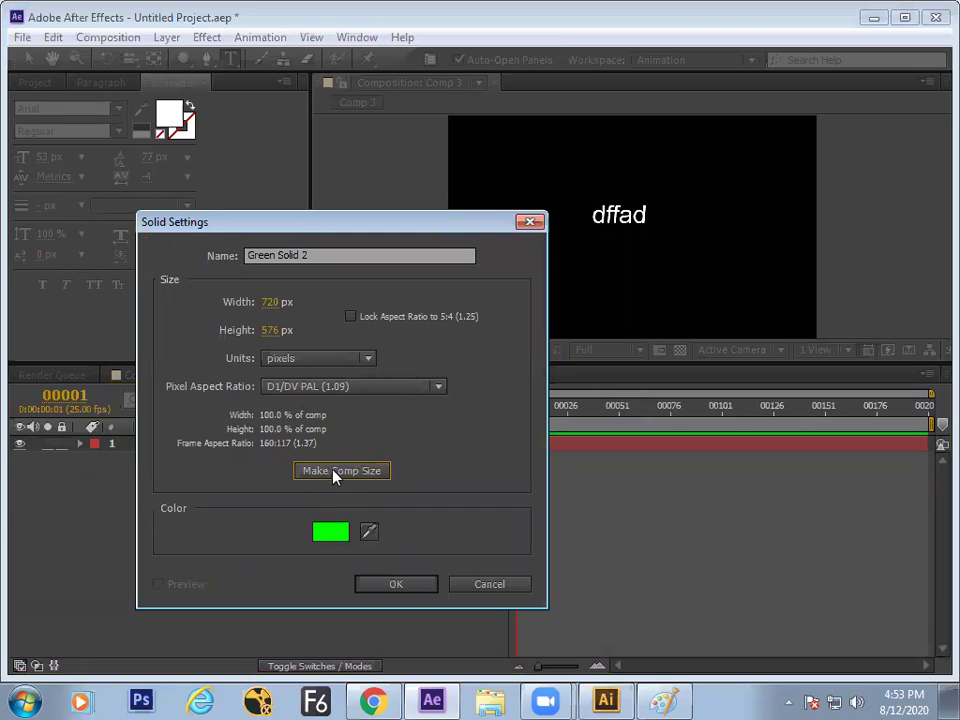
{"action": "left_click", "coordinate": [400, 587]}
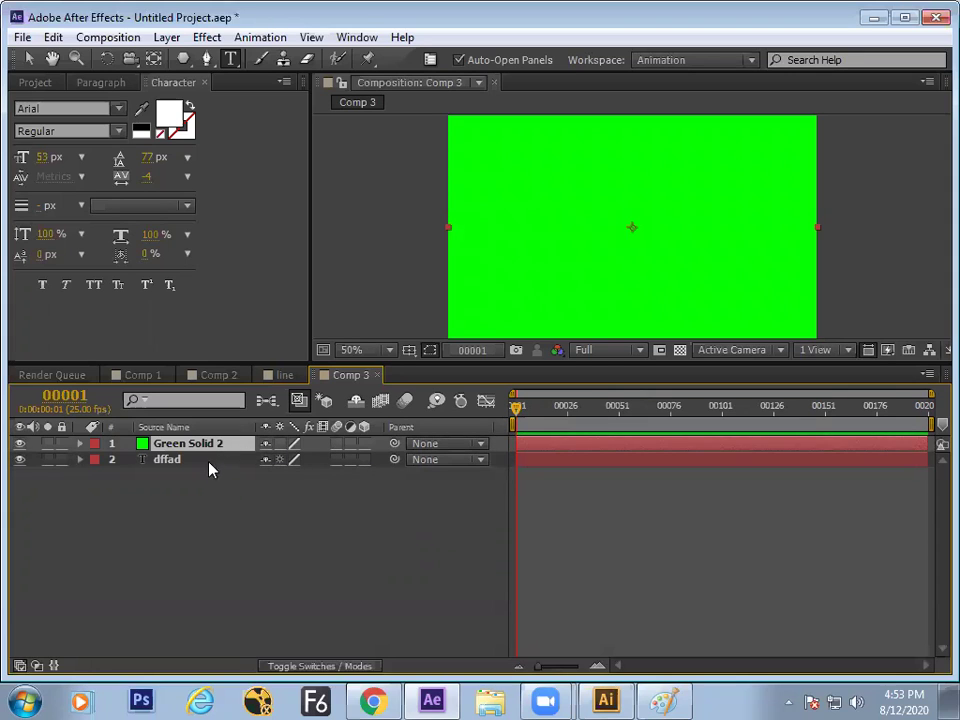
{"action": "left_click_drag", "start_coordinate": [200, 444], "coordinate": [235, 522]}
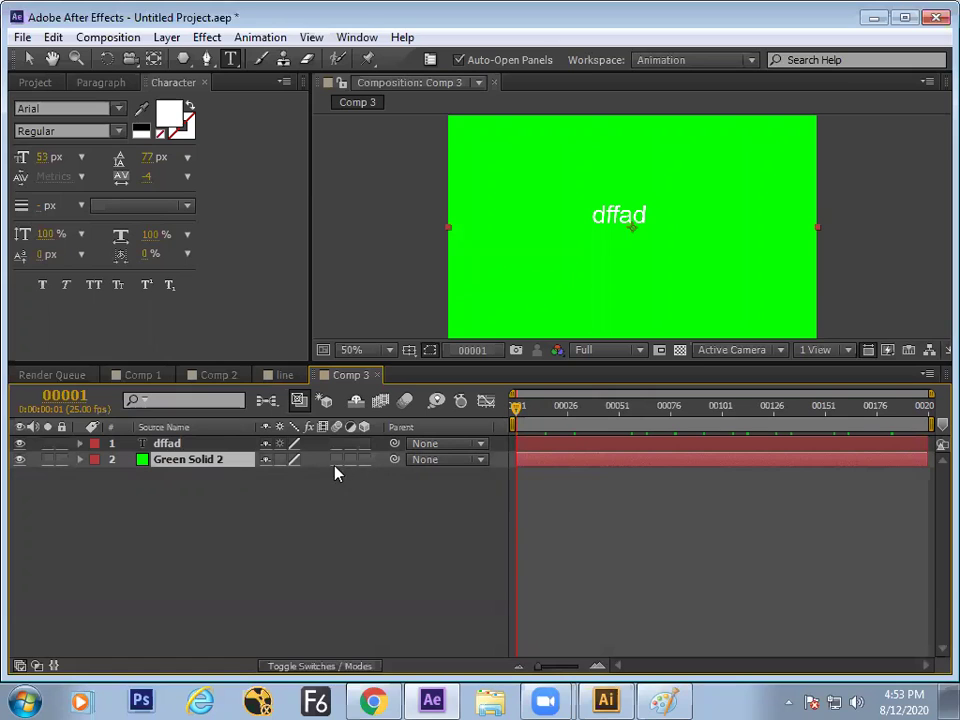
Step: Show the layers' track matte options and set the green solid to Alpha Matte "dffad"
{"action": "right_click", "coordinate": [324, 429]}
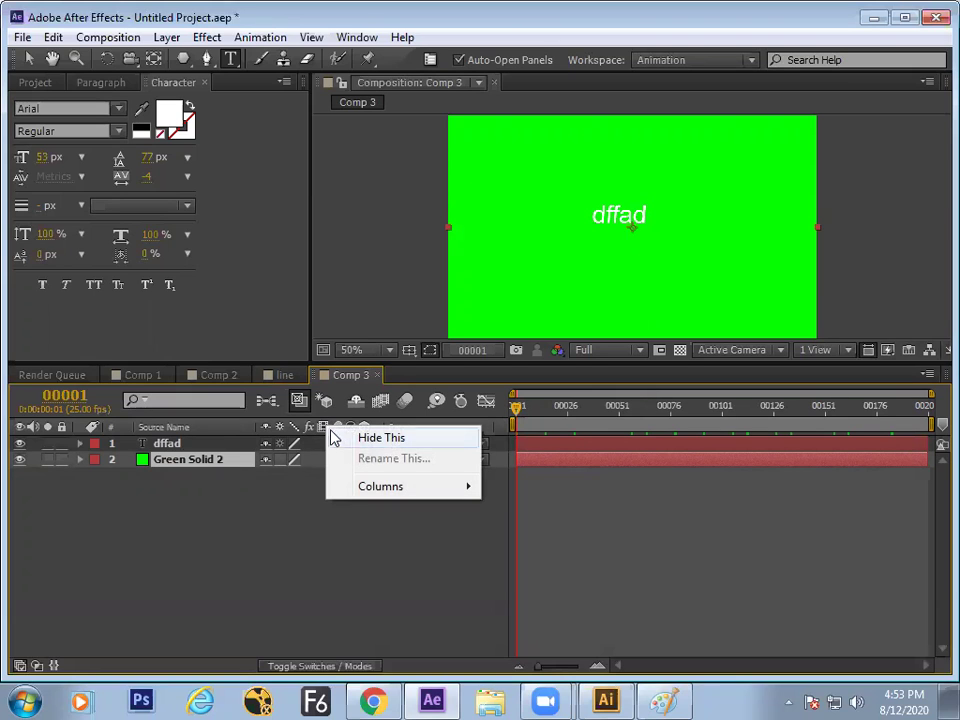
{"action": "mouse_move", "coordinate": [401, 500]}
{"action": "left_click", "coordinate": [345, 525]}
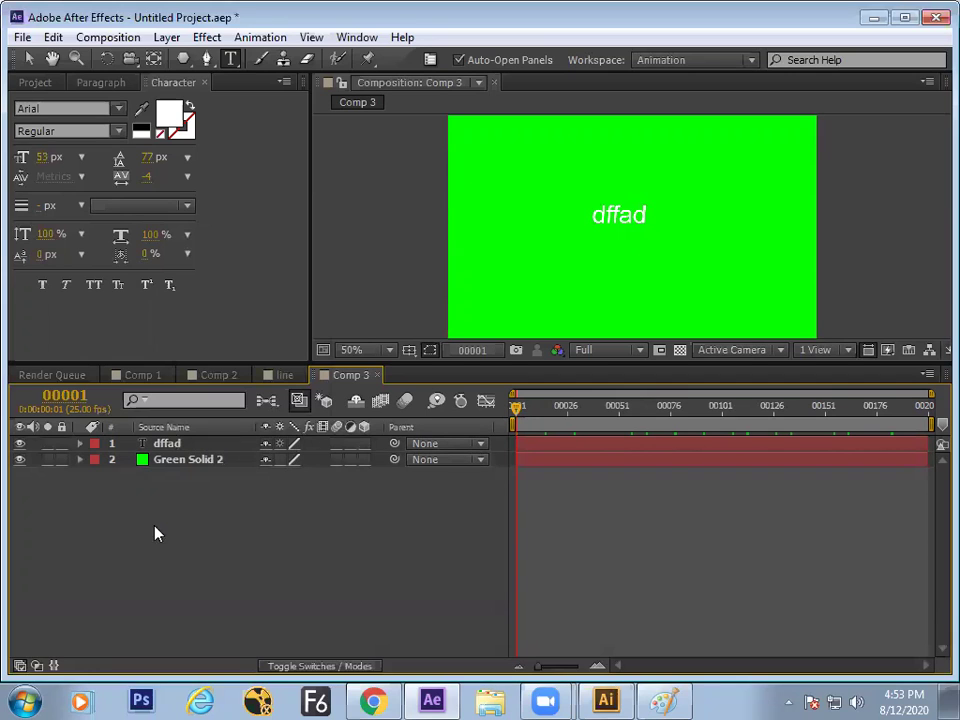
{"action": "left_click", "coordinate": [37, 665]}
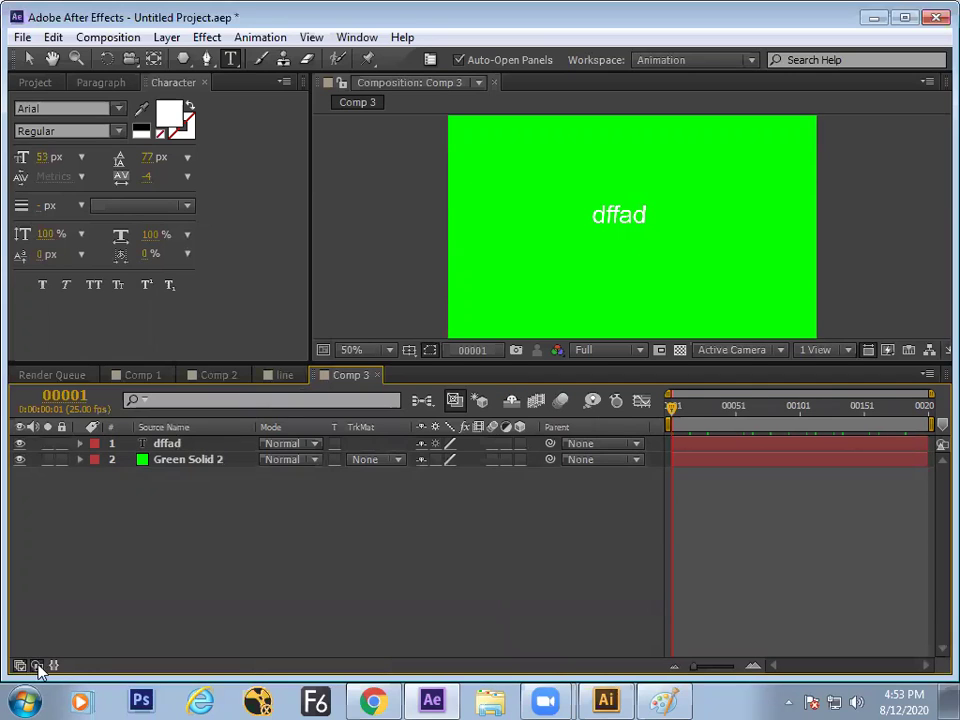
{"action": "left_click", "coordinate": [382, 462]}
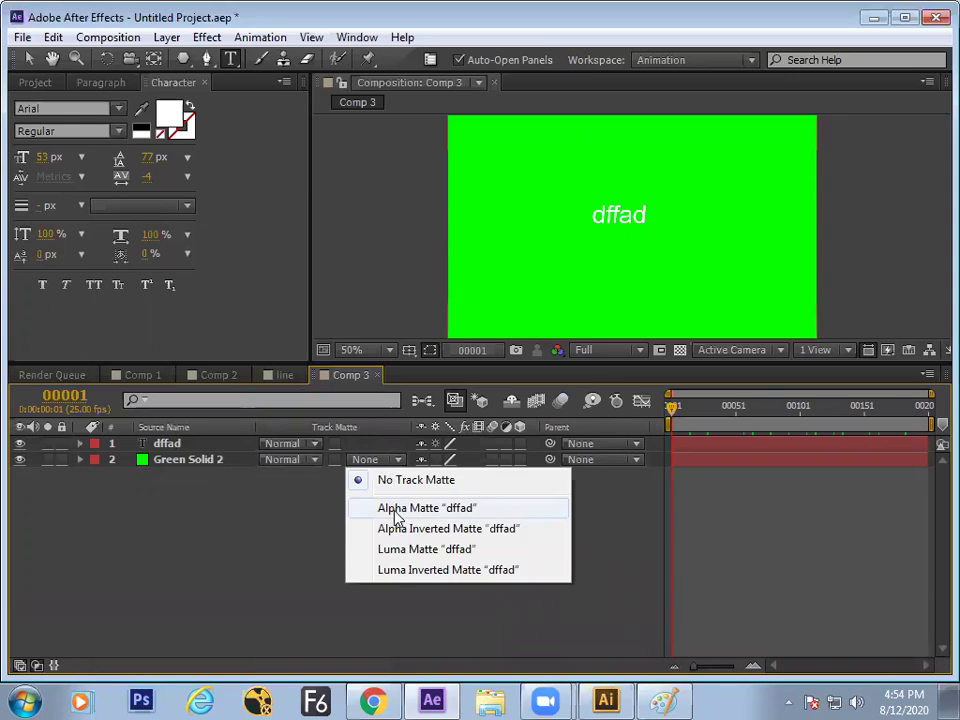
{"action": "left_click", "coordinate": [395, 515]}
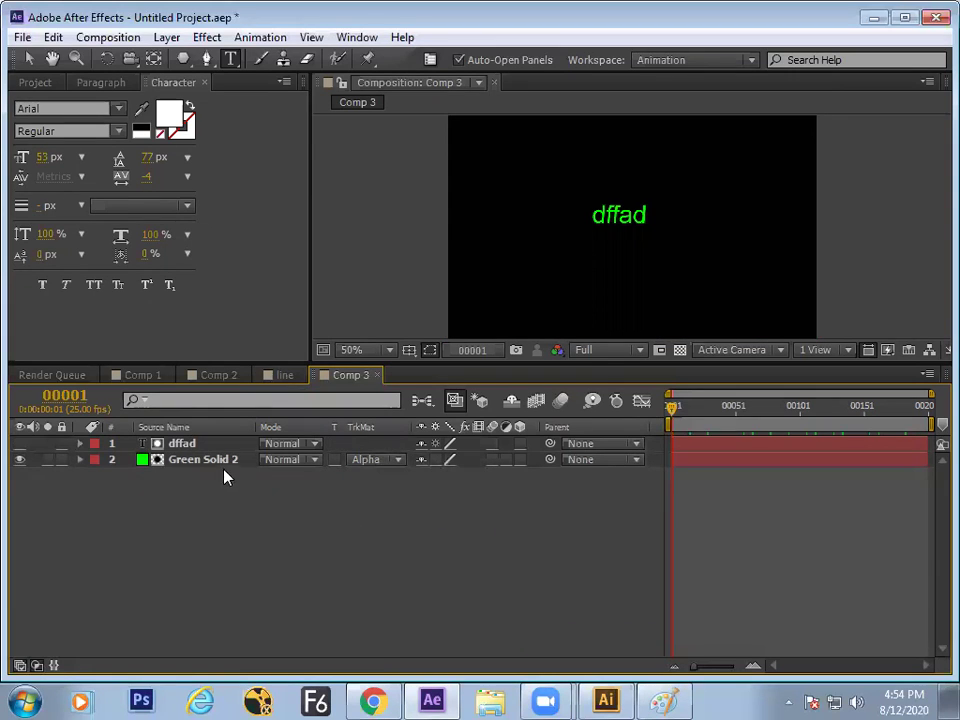
Step: Move the green solid leftward with the Selection tool so it fills only the first letters of dffad
{"action": "left_click", "coordinate": [28, 58]}
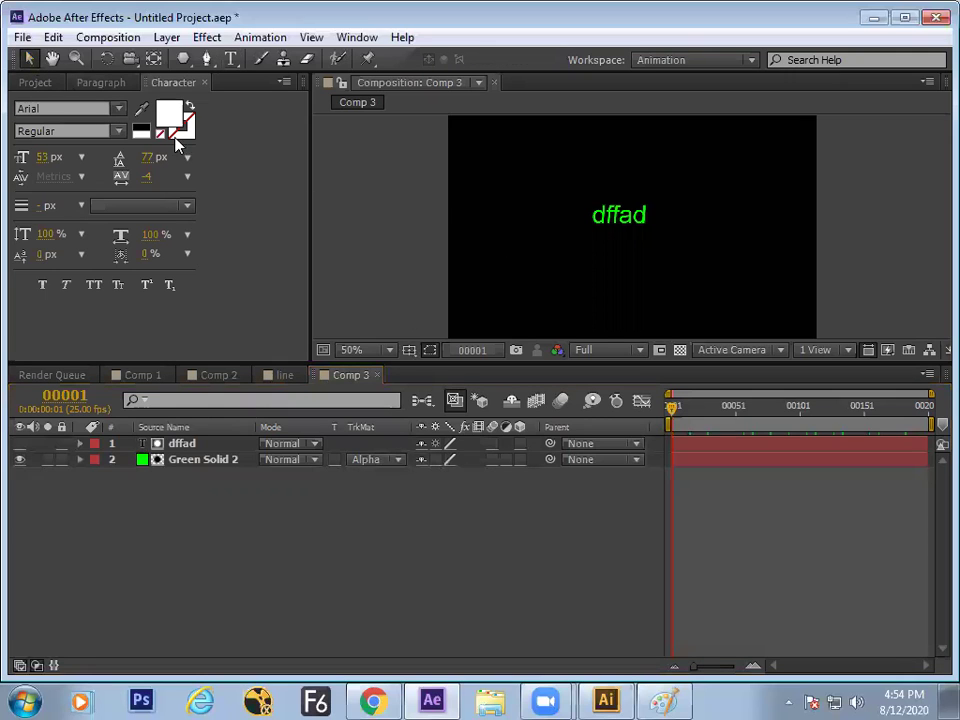
{"action": "left_click", "coordinate": [640, 292]}
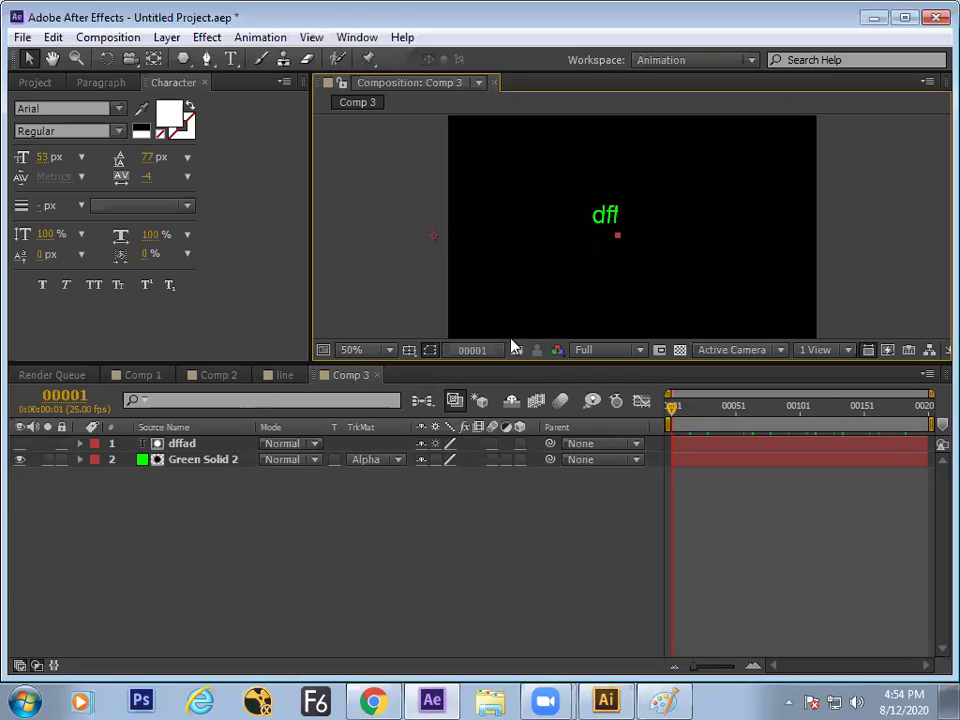
{"action": "left_click", "coordinate": [408, 455]}
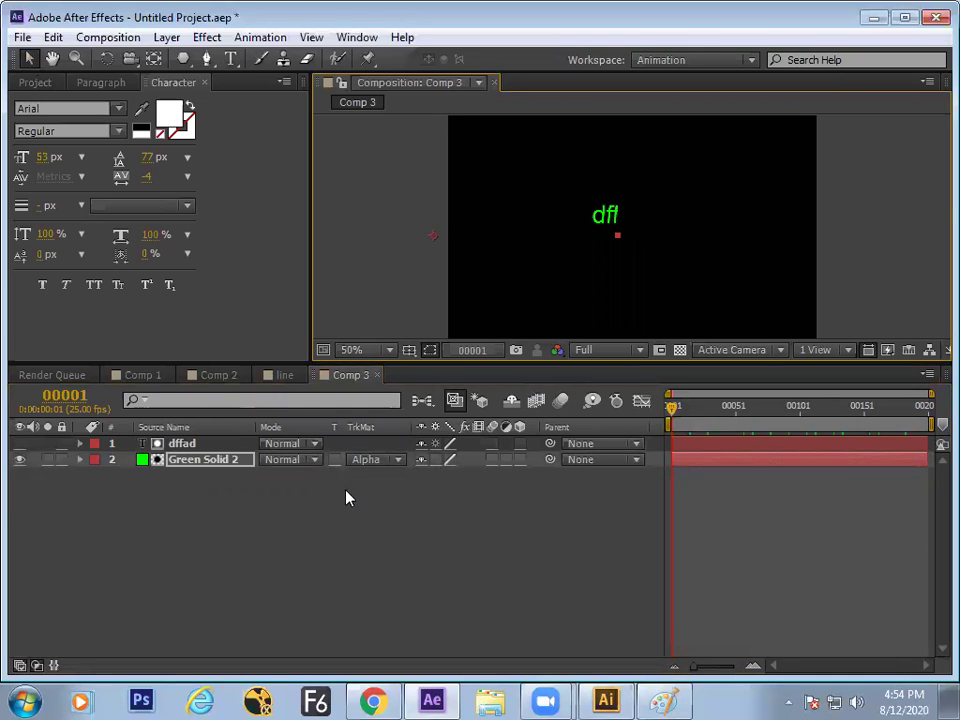
{"action": "left_click", "coordinate": [344, 521]}
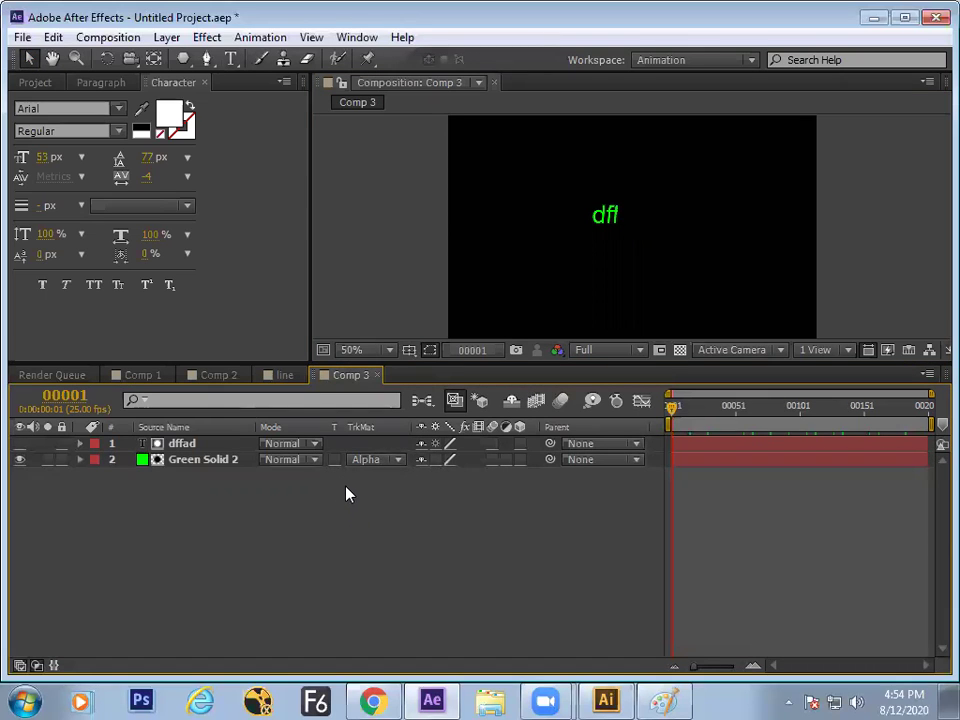
Step: Try Alpha Inverted Matte "dffad" on the green solid and return it to Alpha Matte
{"action": "left_click", "coordinate": [393, 461]}
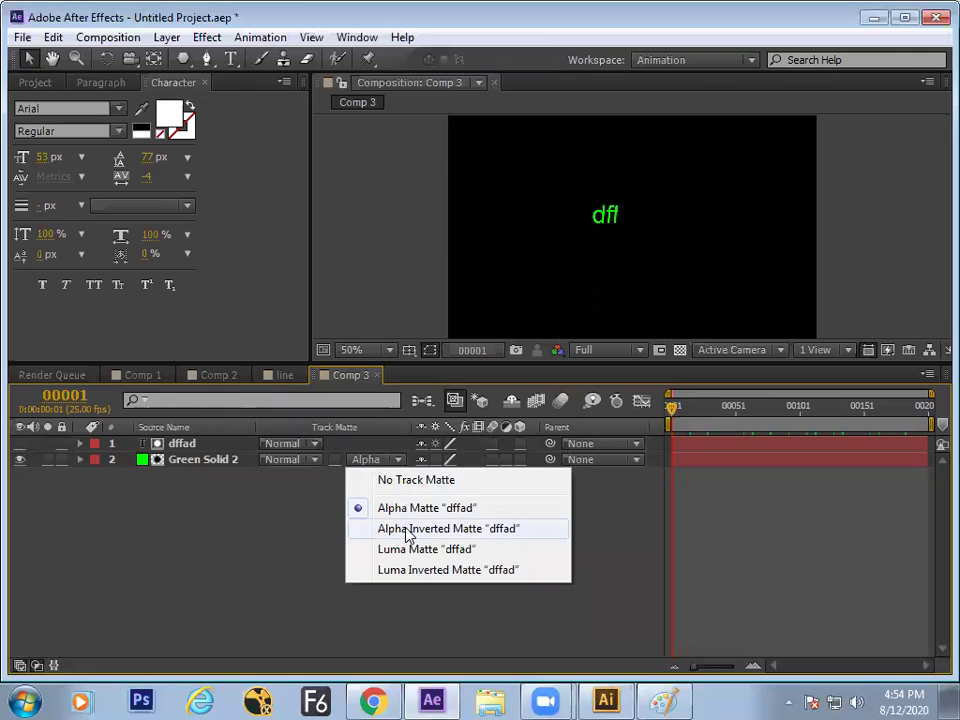
{"action": "left_click", "coordinate": [408, 528]}
{"action": "left_click", "coordinate": [396, 460]}
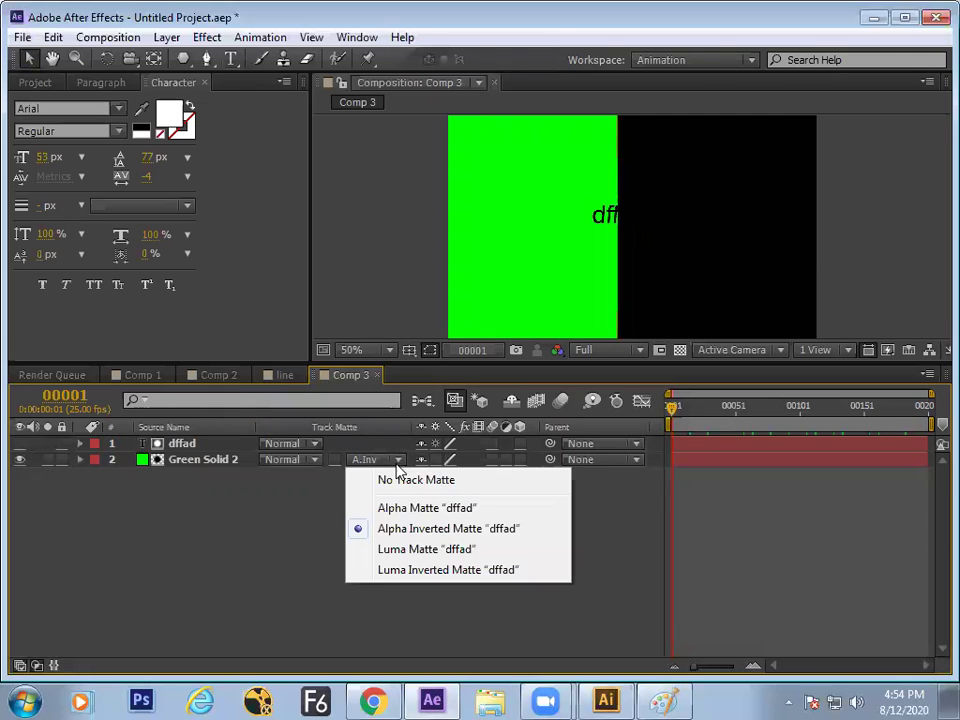
{"action": "left_click", "coordinate": [398, 507]}
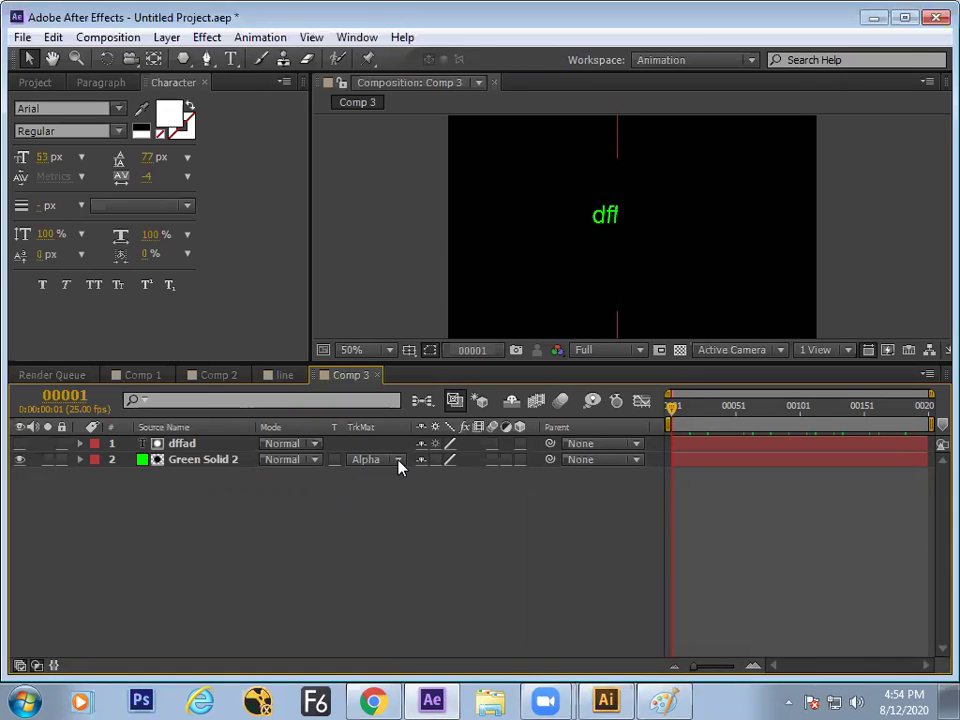
{"action": "left_click", "coordinate": [398, 463]}
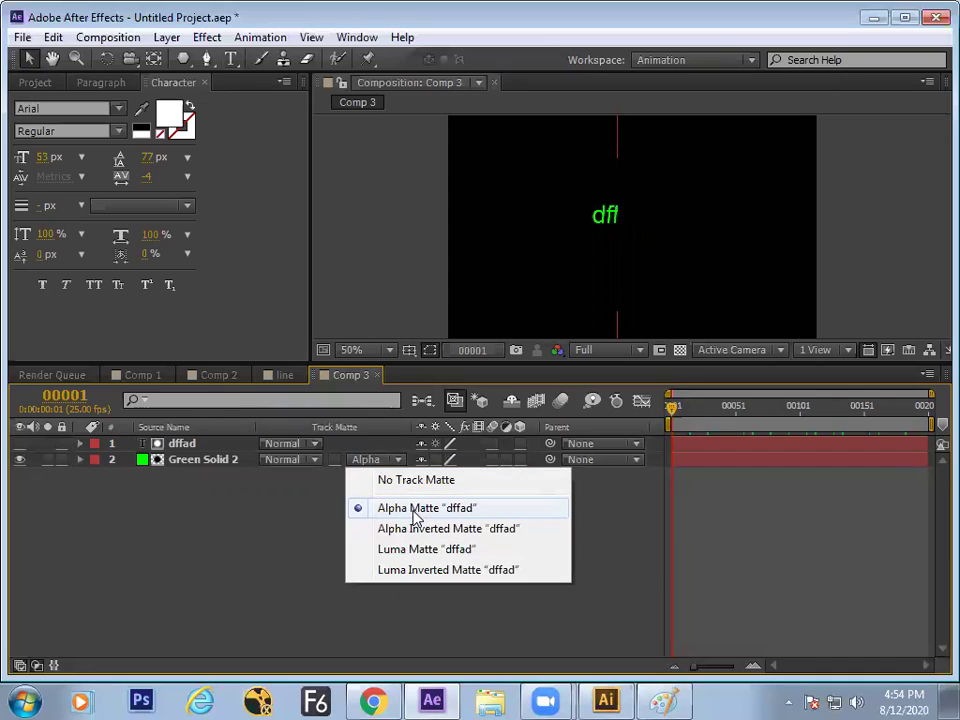
{"action": "left_click", "coordinate": [314, 535]}
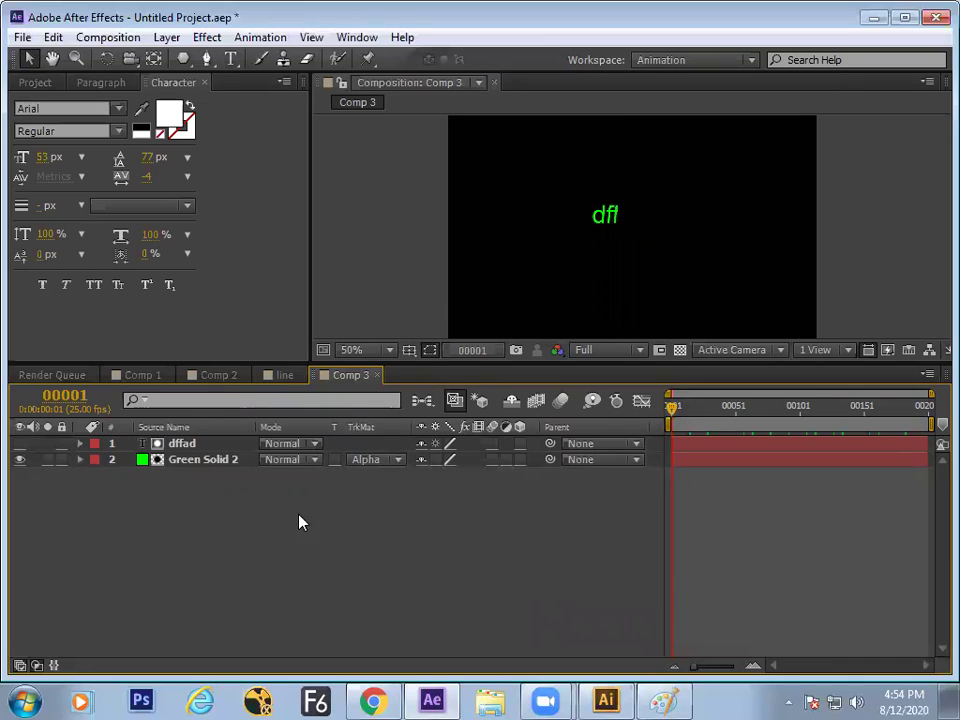
Step: Move the green solid rightward so it fills only the last letters of the dffad text
{"action": "left_click", "coordinate": [205, 460]}
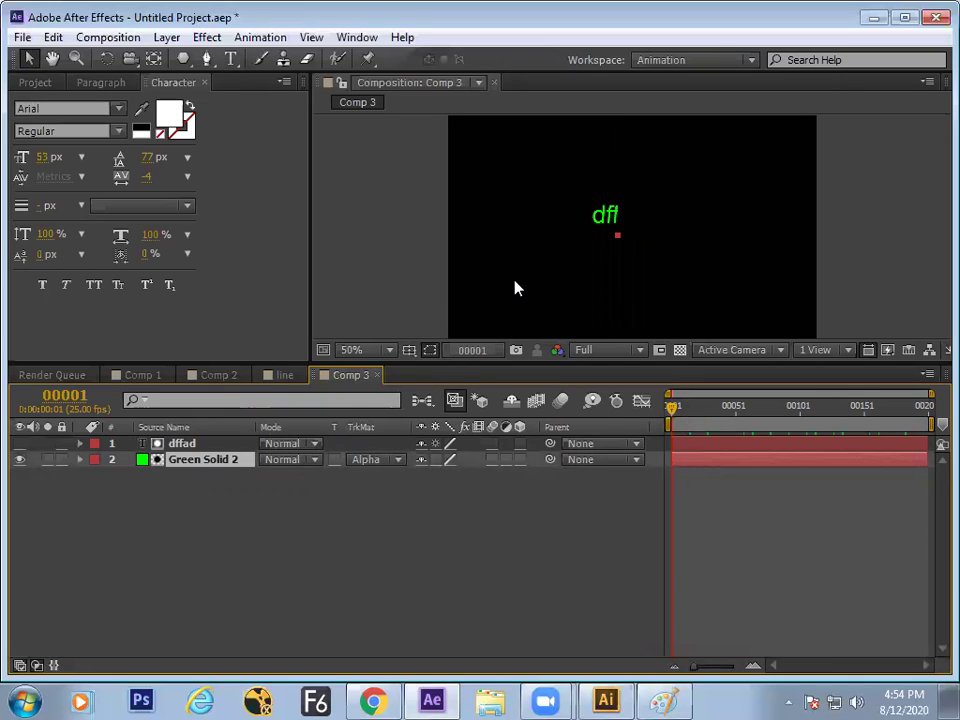
{"action": "left_click_drag", "start_coordinate": [409, 277], "coordinate": [783, 295]}
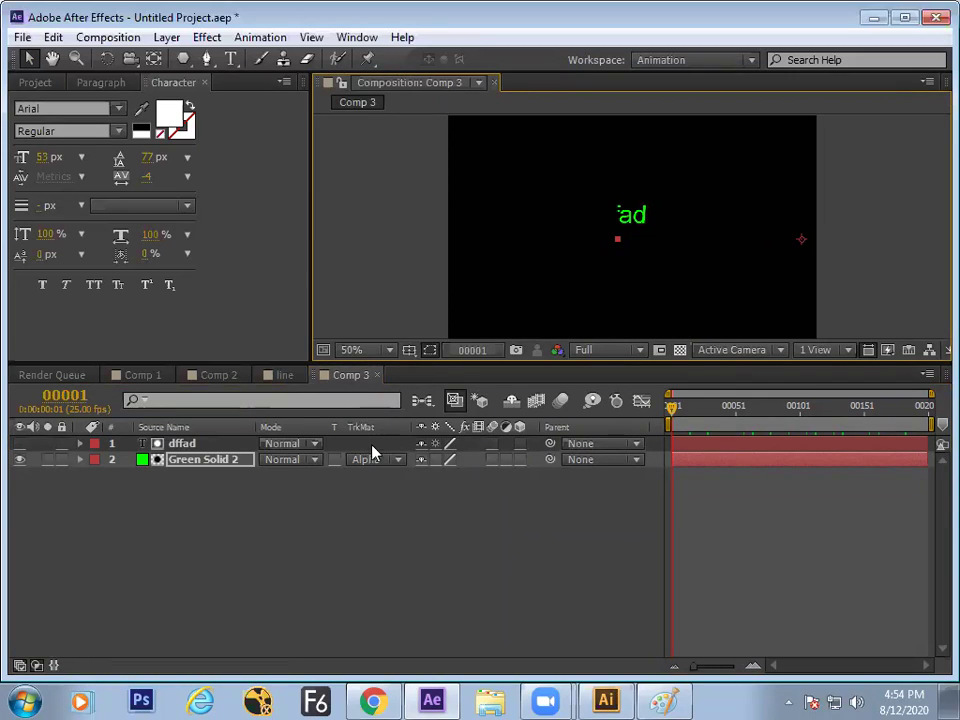
{"action": "left_click", "coordinate": [368, 516]}
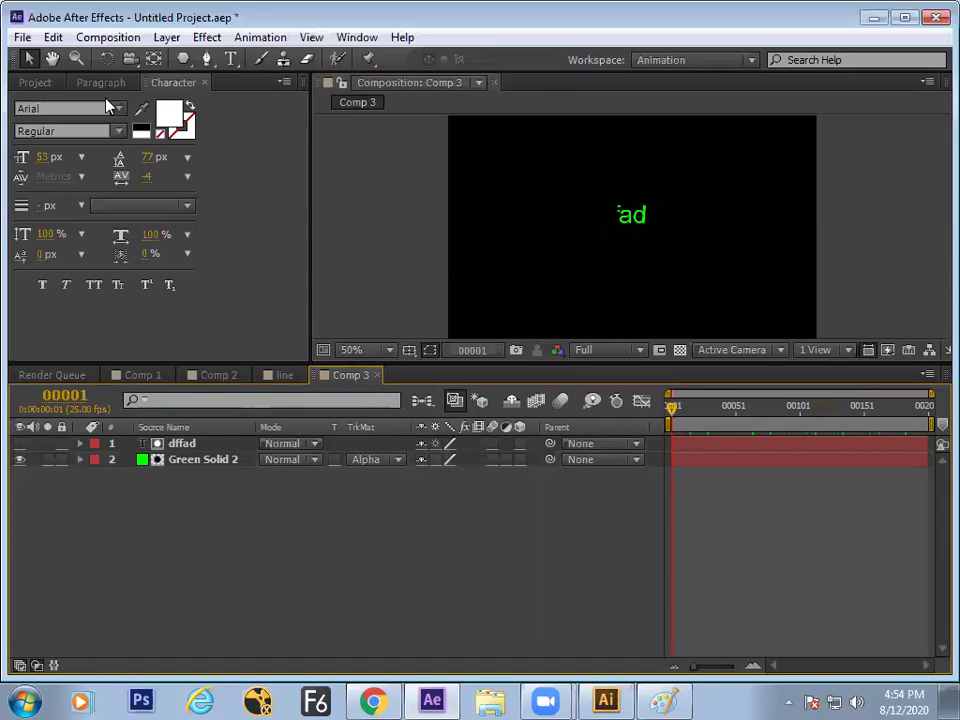
Step: Enlarge the project item list and duplicate the Comp 3 composition
{"action": "left_click", "coordinate": [37, 83]}
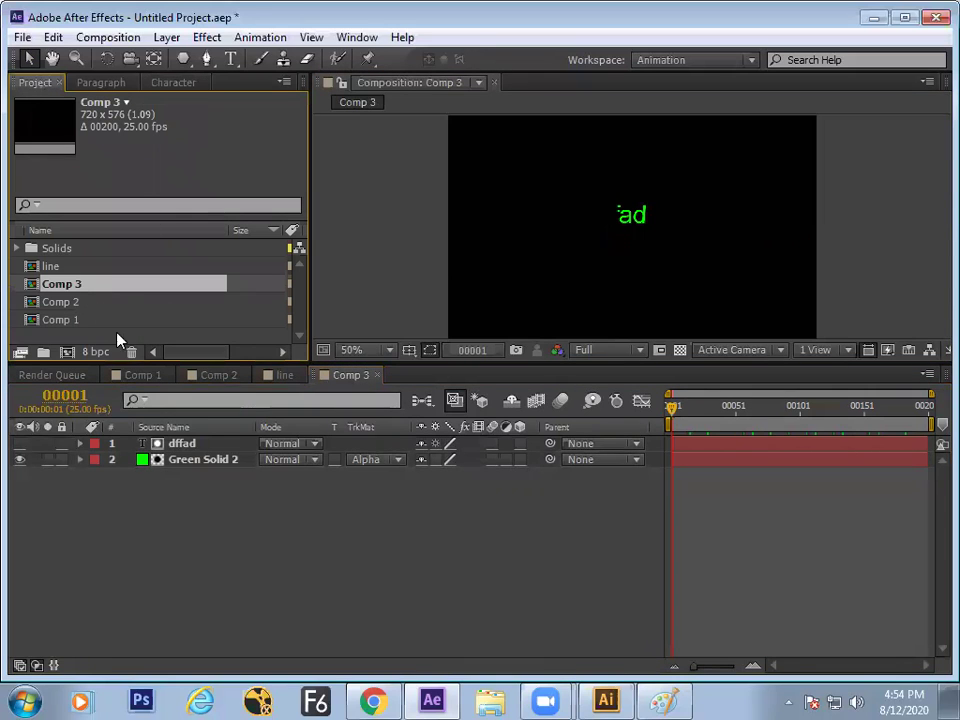
{"action": "left_click_drag", "start_coordinate": [133, 364], "coordinate": [125, 418]}
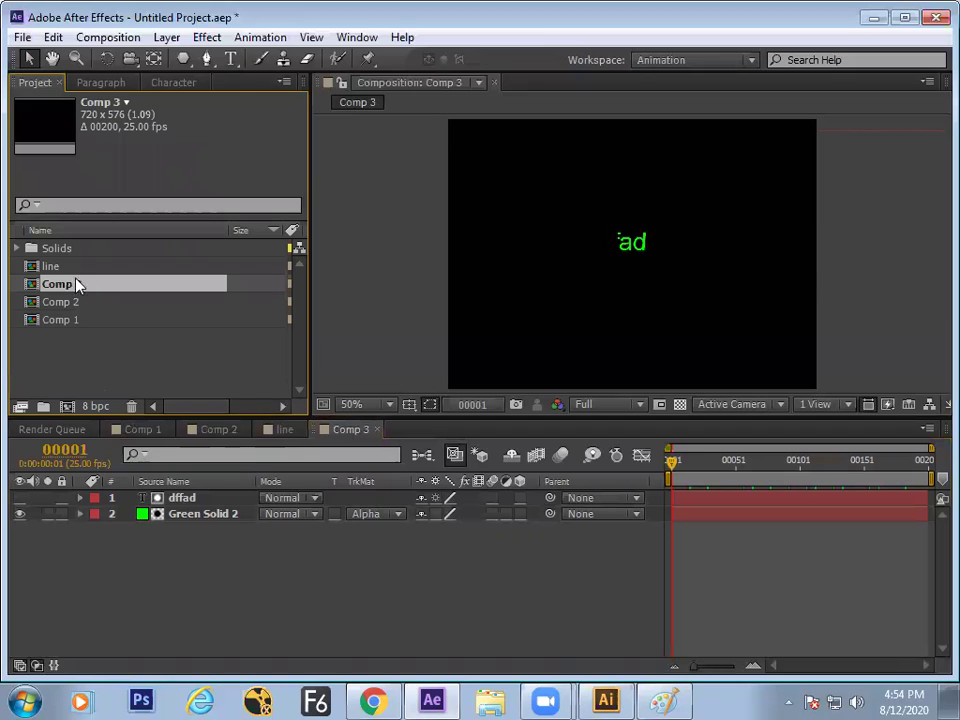
{"action": "left_click", "coordinate": [53, 37]}
{"action": "left_click", "coordinate": [66, 240]}
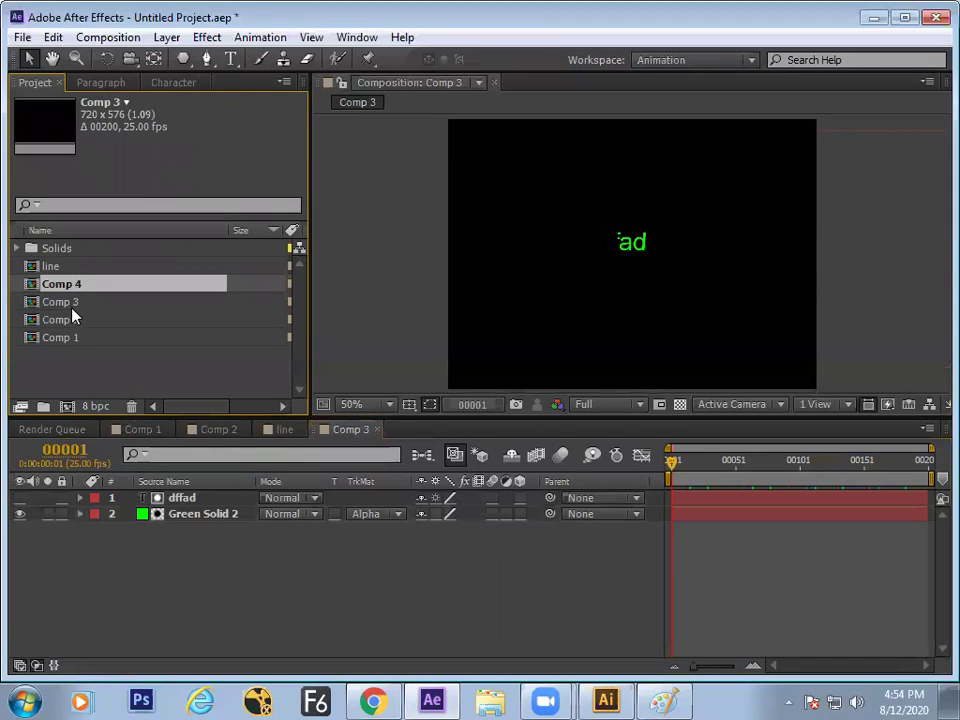
Step: Rename Comp 3 as part 1 and its duplicate Comp 4 as part 2
{"action": "left_click", "coordinate": [66, 305]}
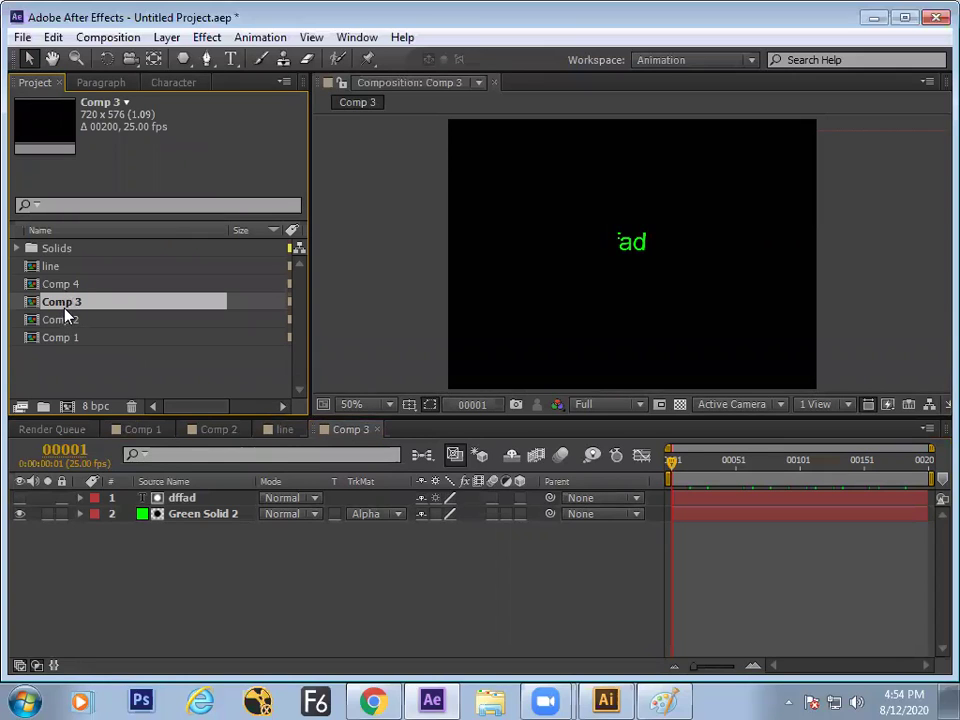
{"action": "key", "text": "Return"}
{"action": "type", "text": "part 1"}
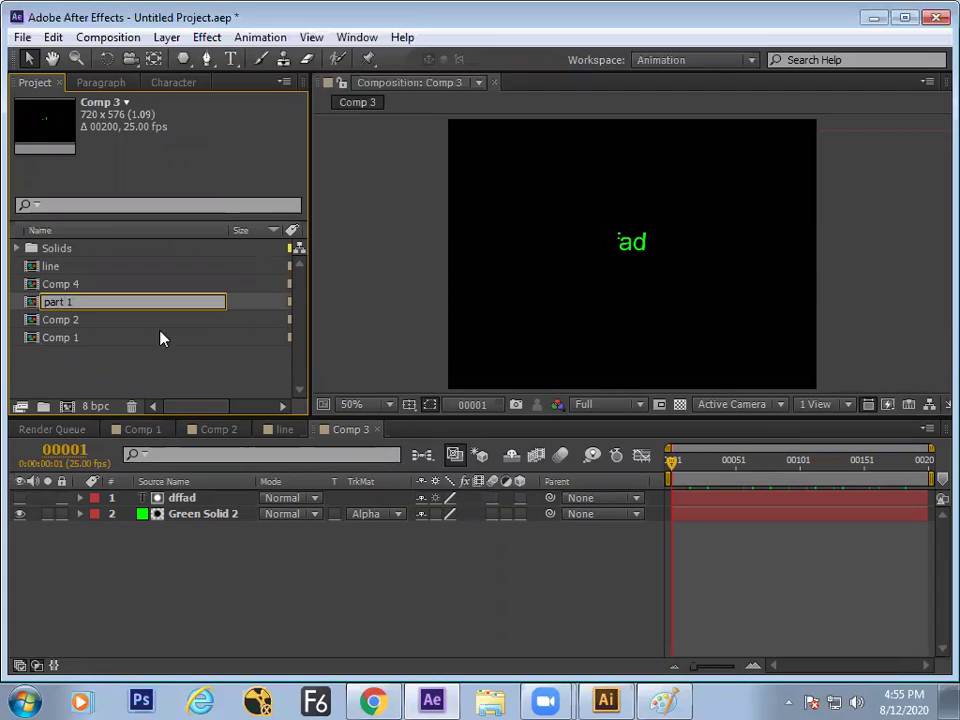
{"action": "left_click", "coordinate": [66, 300]}
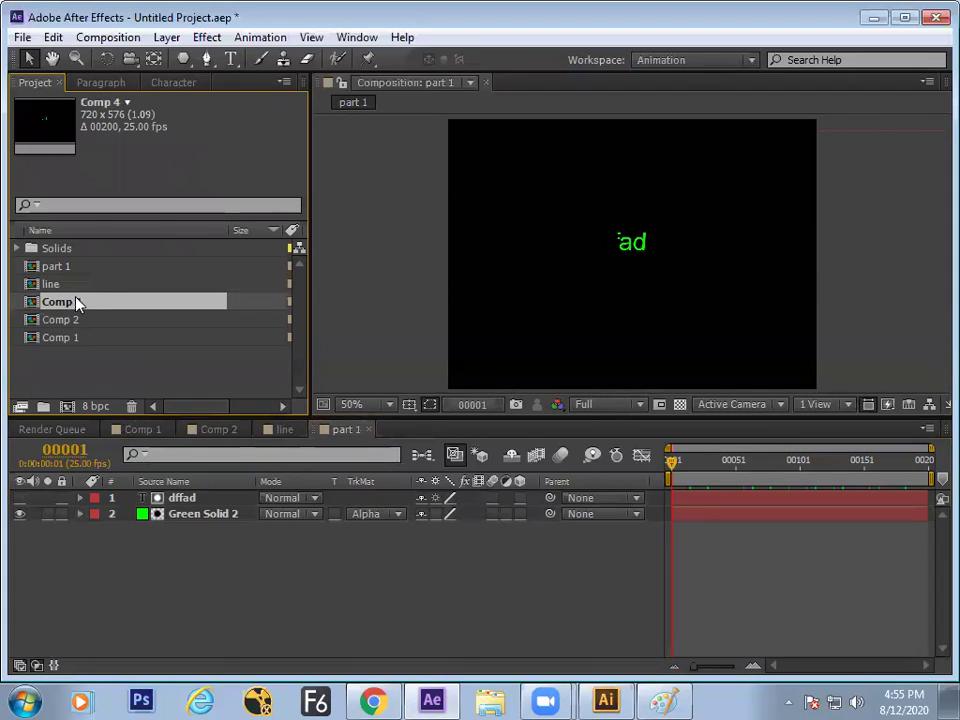
{"action": "key", "text": "Return"}
{"action": "type", "text": "pa"}
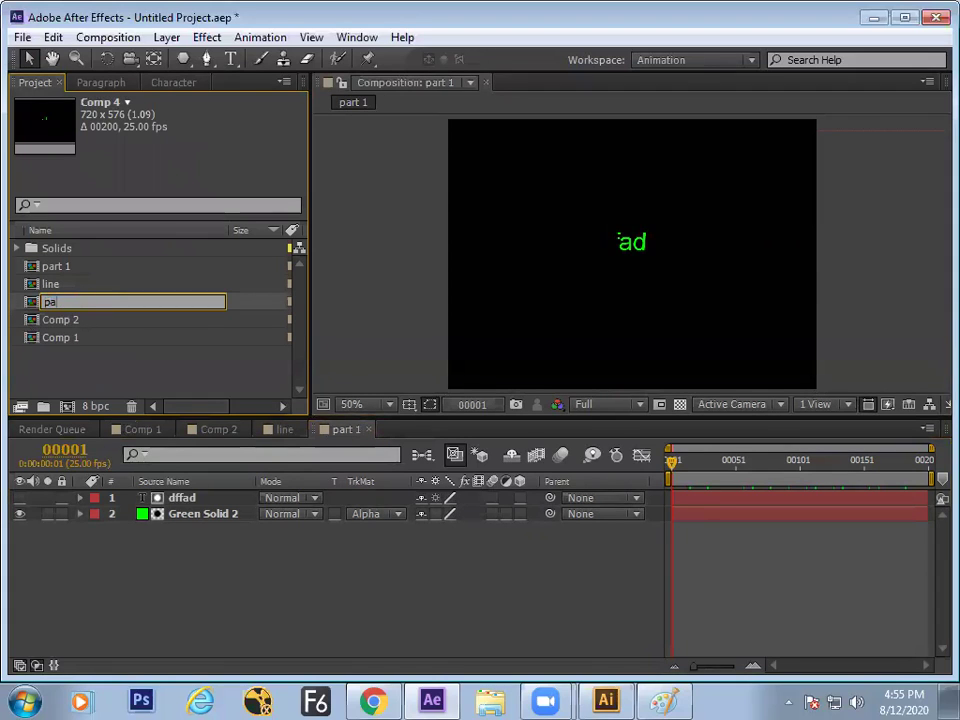
{"action": "type", "text": "rt 2"}
{"action": "key", "text": "Return"}
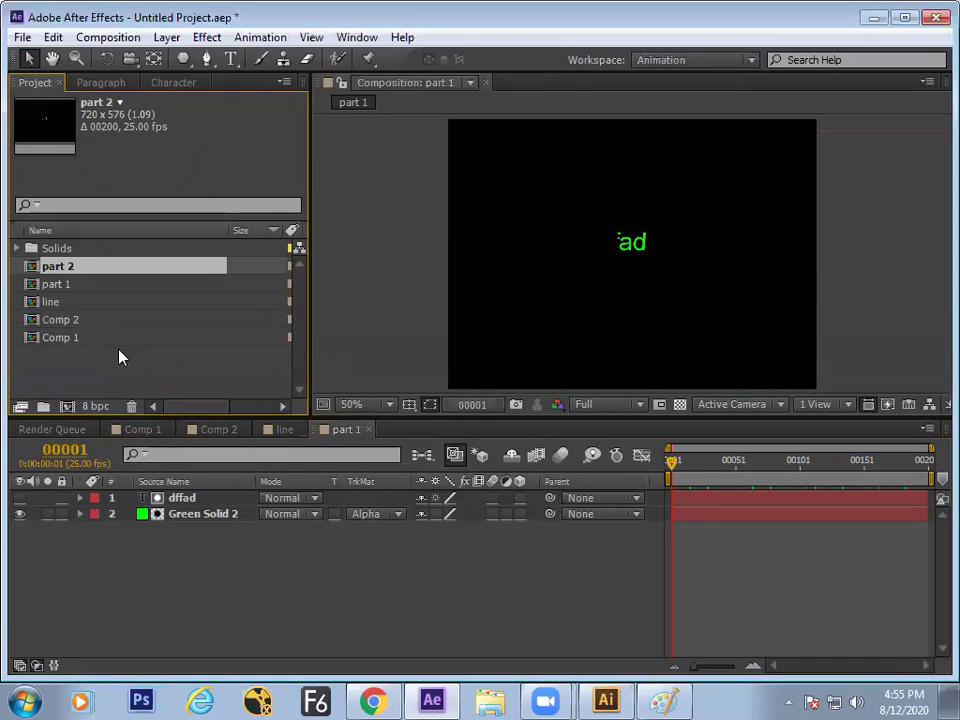
Step: Create a 200-frame PAL D1/DV composition named final and add part 2 to it with part 1 beneath
{"action": "left_click", "coordinate": [68, 407]}
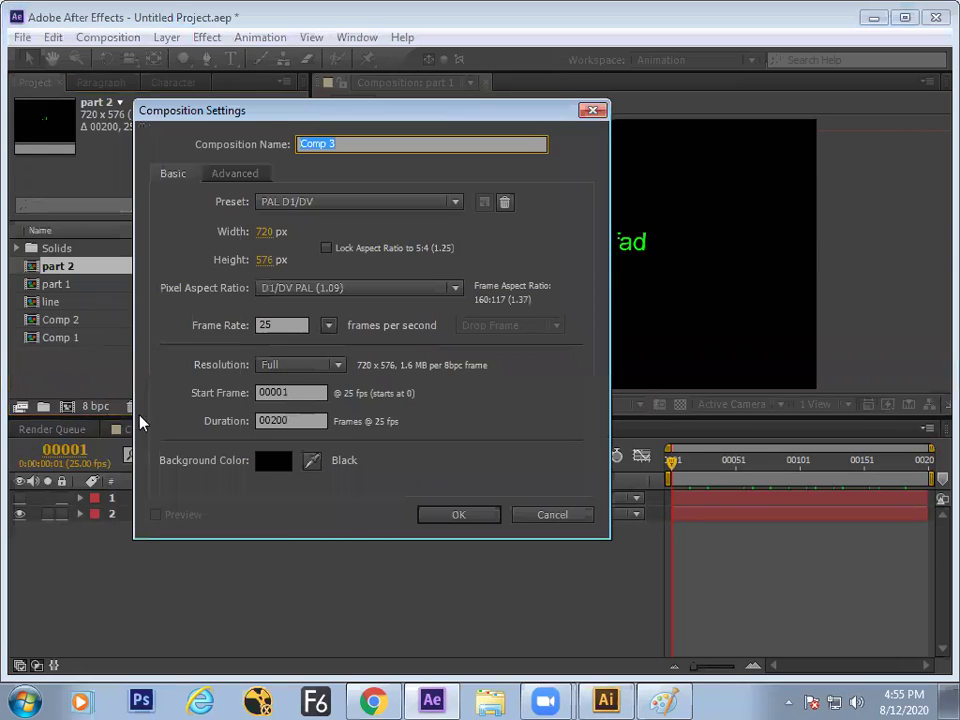
{"action": "type", "text": "final"}
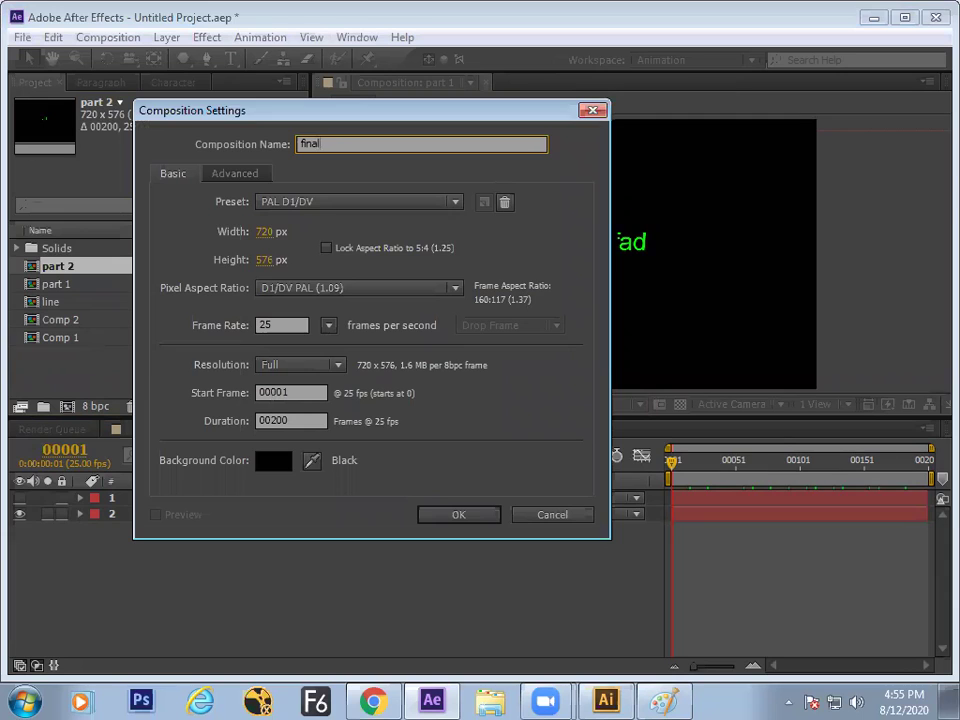
{"action": "key", "text": "Return"}
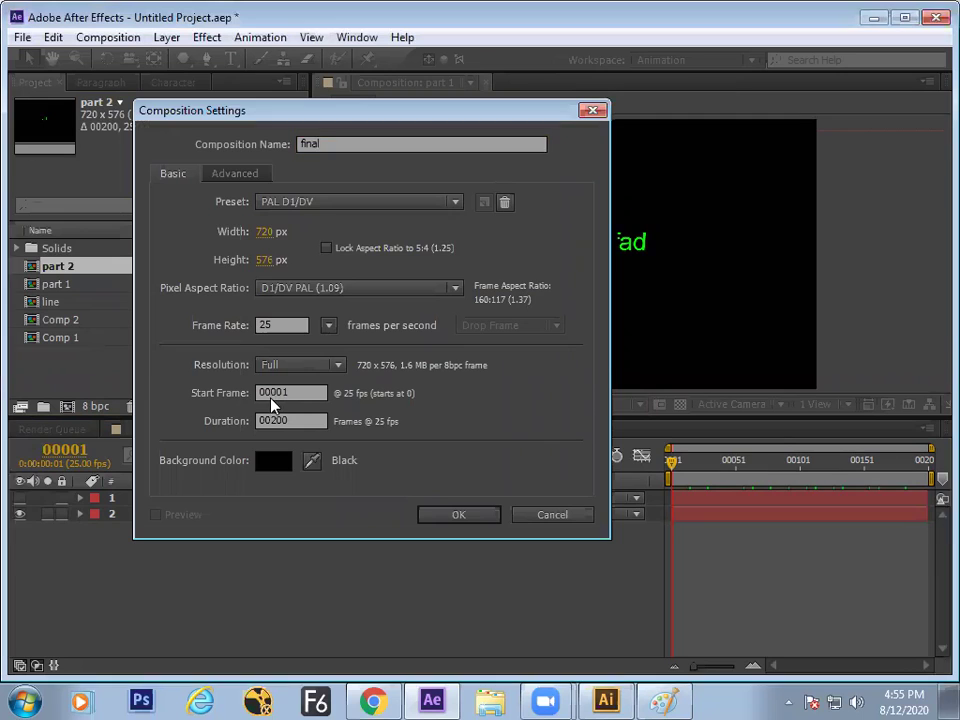
{"action": "left_click_drag", "start_coordinate": [60, 267], "coordinate": [60, 500]}
{"action": "left_click_drag", "start_coordinate": [70, 293], "coordinate": [229, 540]}
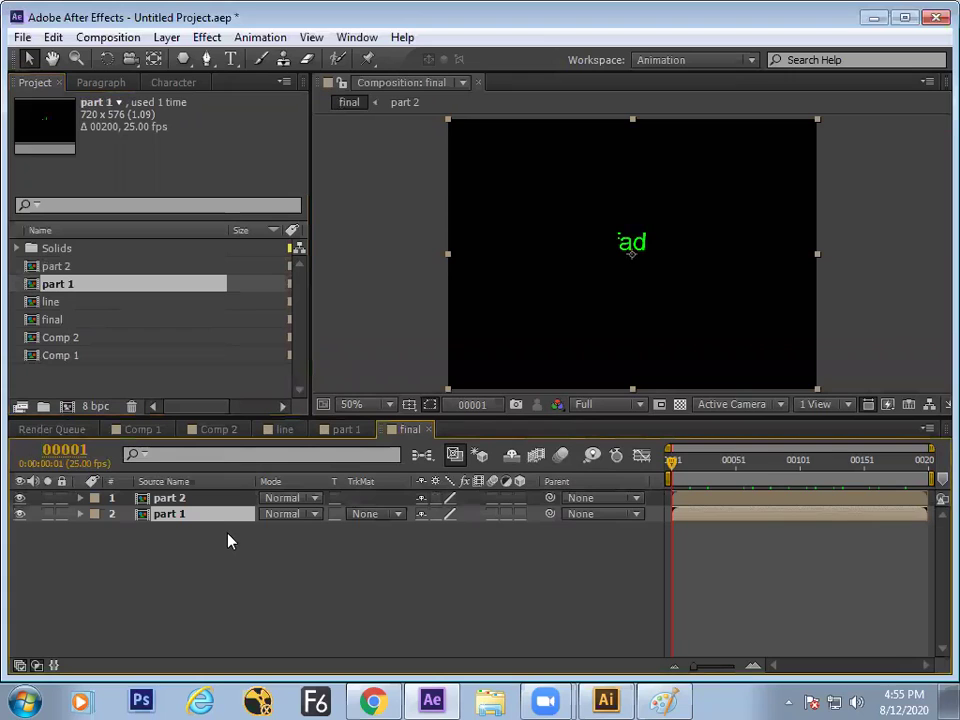
Step: In part 2, move the green solid leftward so it fills only the first letters and completes the dffad text in final
{"action": "left_click", "coordinate": [346, 429]}
{"action": "left_click", "coordinate": [681, 514]}
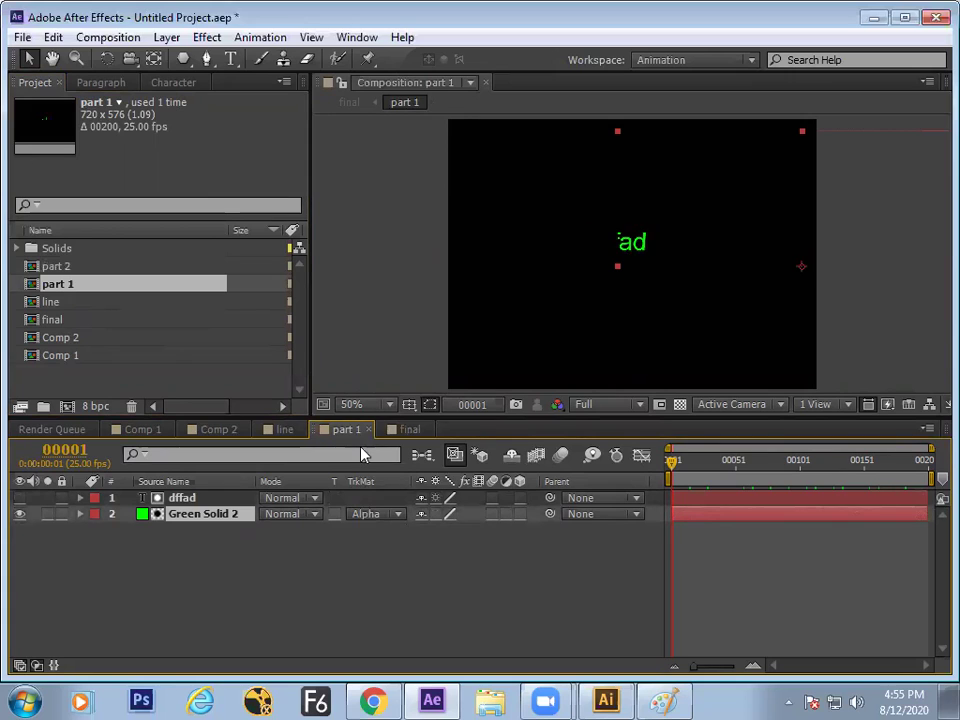
{"action": "double_click", "coordinate": [60, 266]}
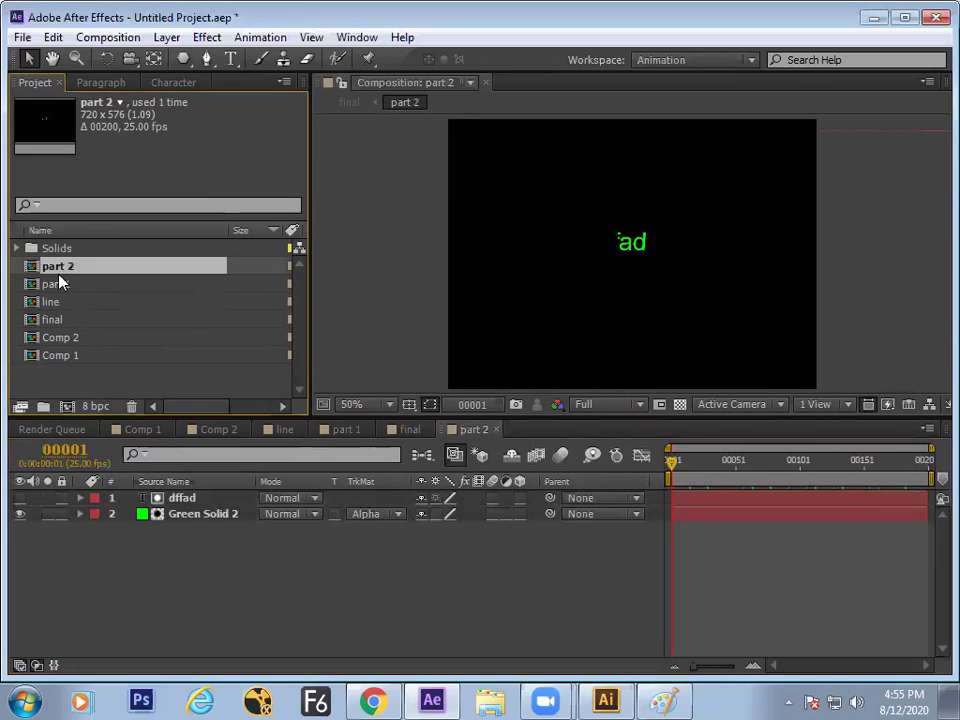
{"action": "left_click", "coordinate": [716, 515]}
{"action": "left_click_drag", "start_coordinate": [795, 305], "coordinate": [420, 365]}
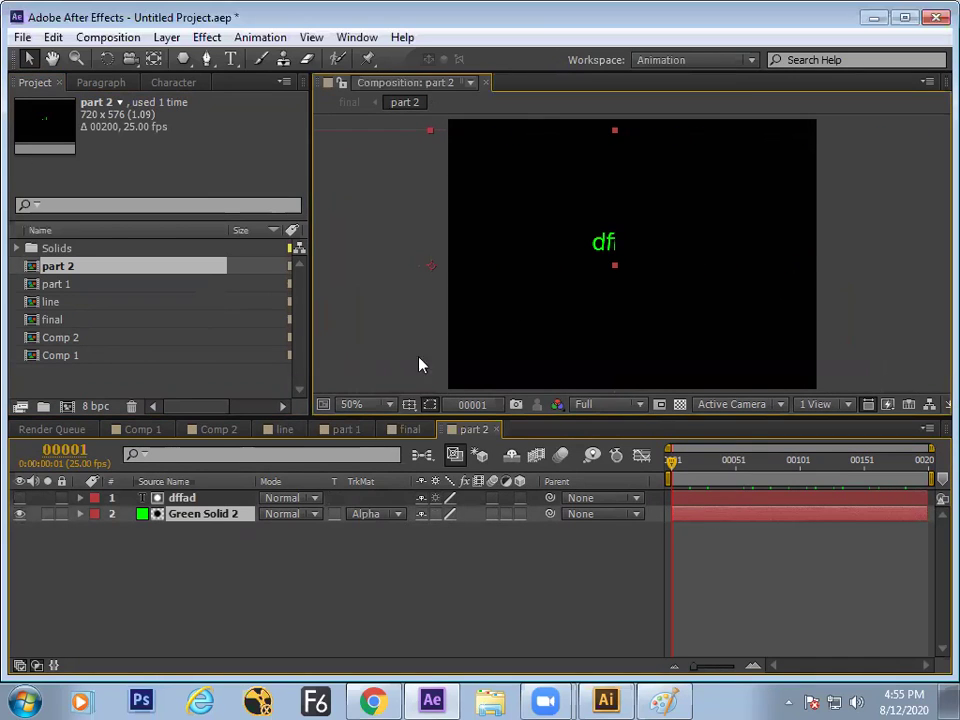
{"action": "left_click", "coordinate": [410, 429]}
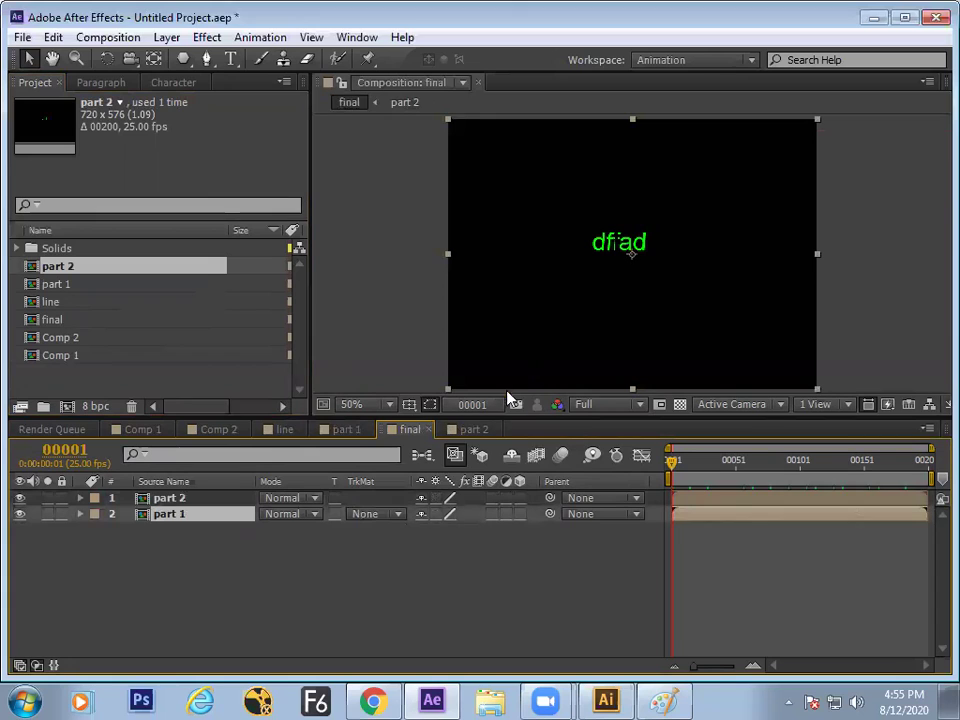
{"action": "left_click", "coordinate": [478, 431]}
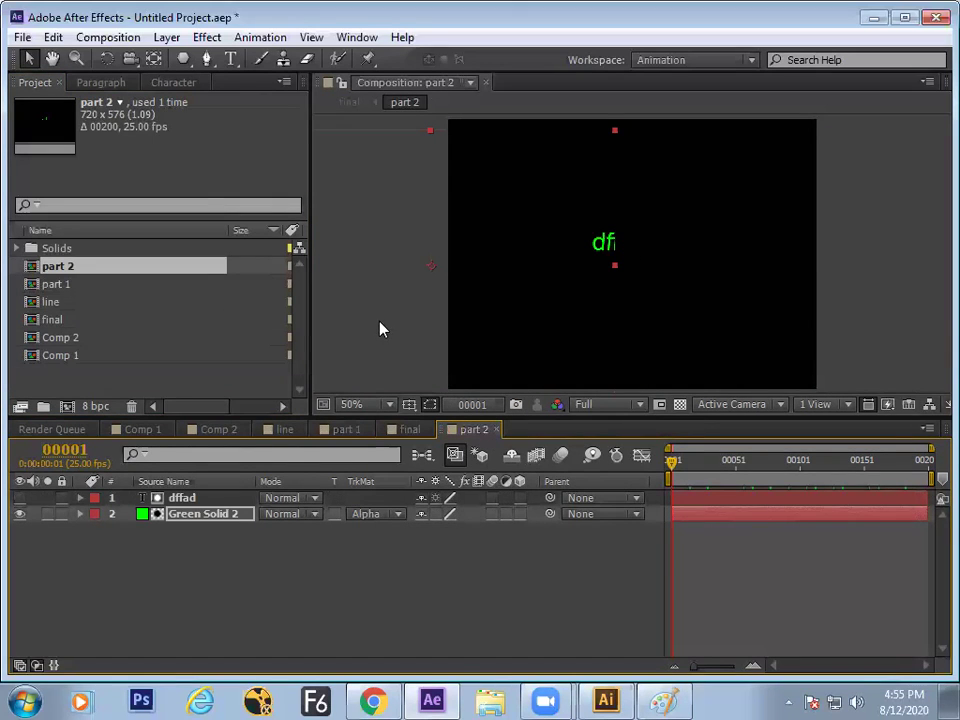
{"action": "left_click", "coordinate": [410, 429]}
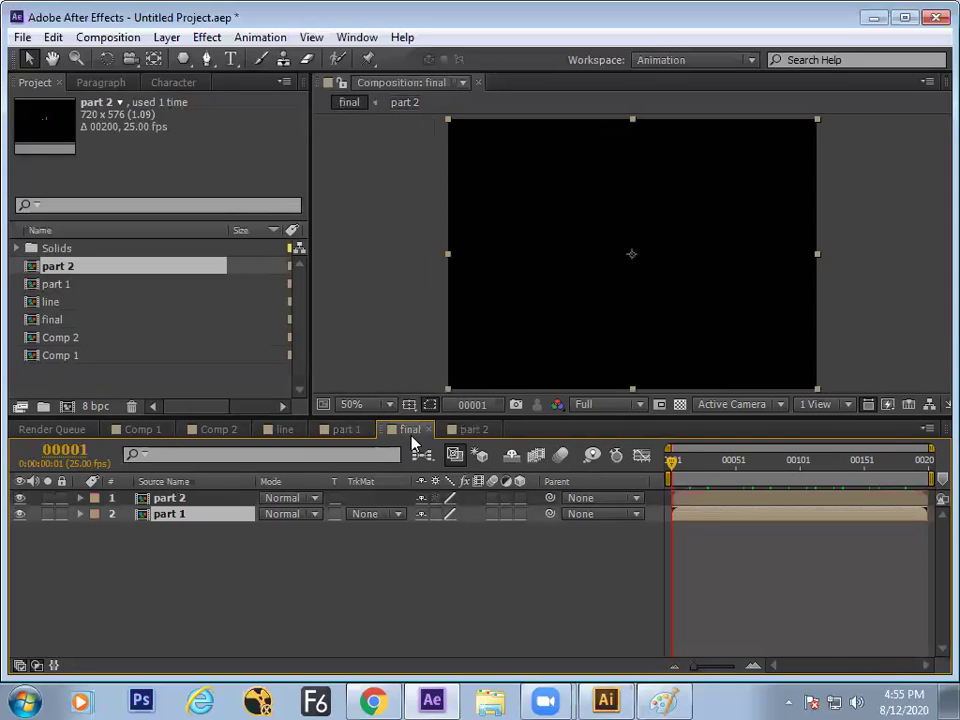
{"action": "left_click", "coordinate": [371, 570]}
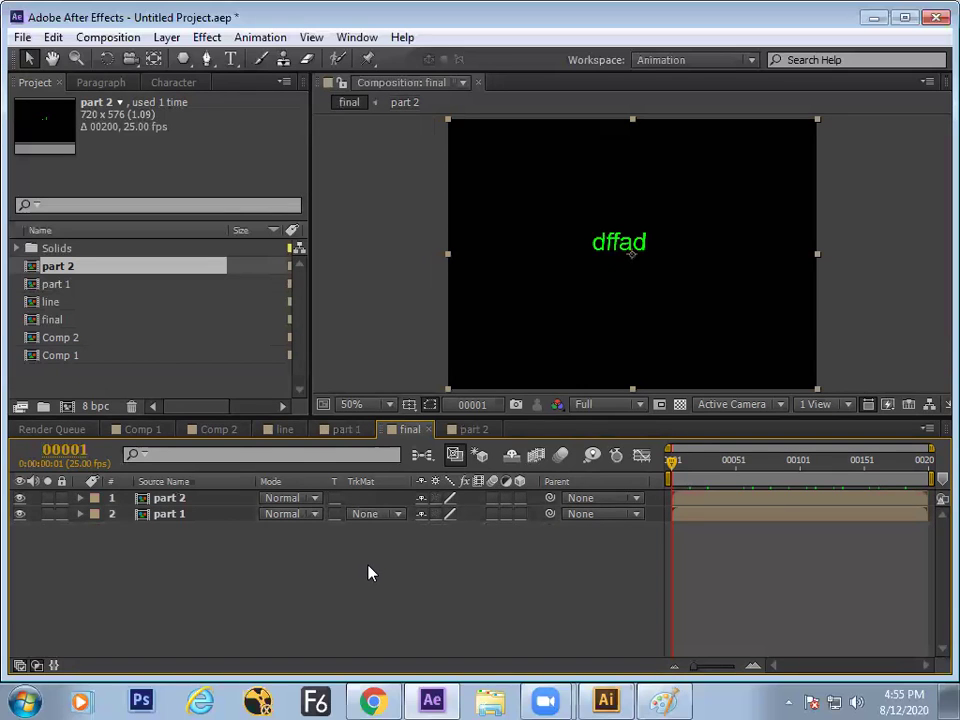
Step: Try moving the part 2 layer leftward and the part 1 layer rightward in final, and undo both moves
{"action": "left_click", "coordinate": [705, 492]}
{"action": "left_click_drag", "start_coordinate": [581, 356], "coordinate": [505, 352]}
{"action": "left_click", "coordinate": [756, 514]}
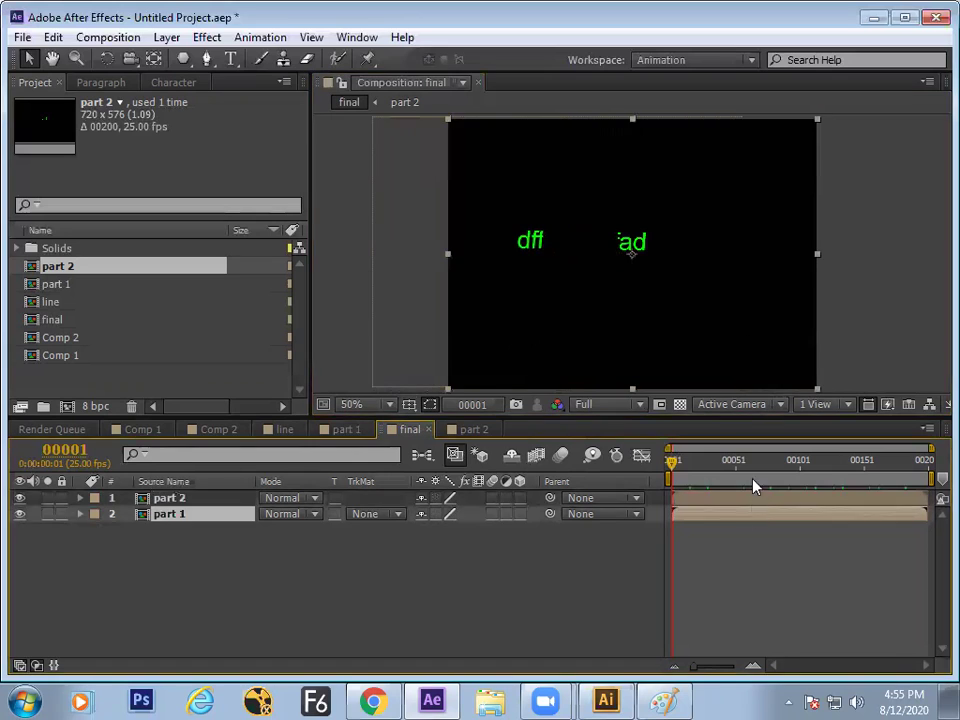
{"action": "left_click_drag", "start_coordinate": [741, 339], "coordinate": [805, 340]}
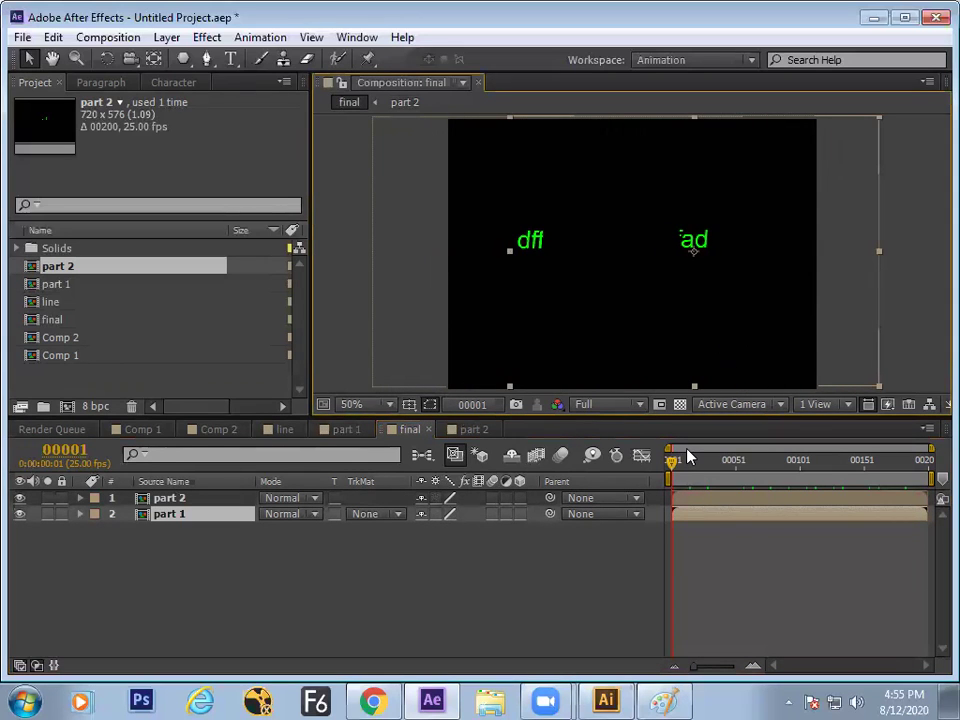
{"action": "key", "text": "Return"}
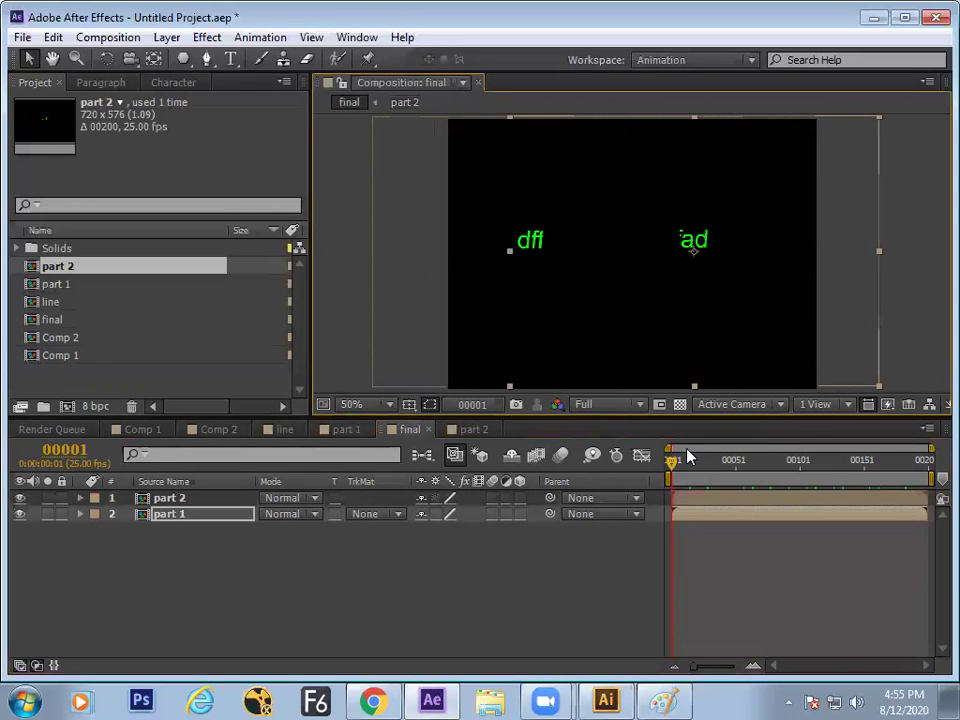
{"action": "key", "text": "ctrl+z"}
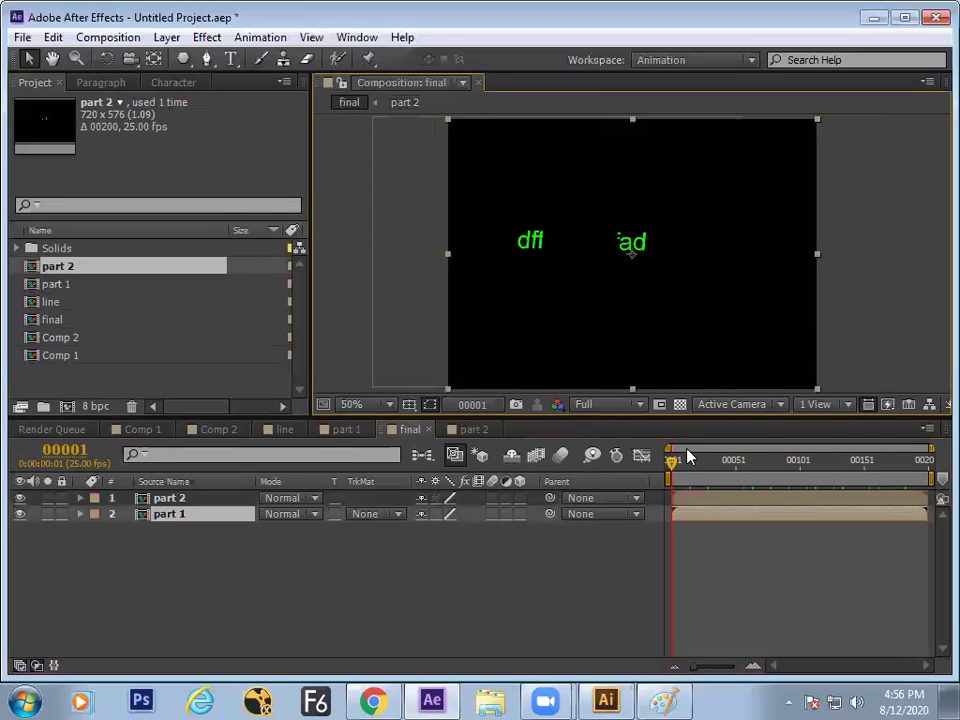
{"action": "key", "text": "ctrl+z"}
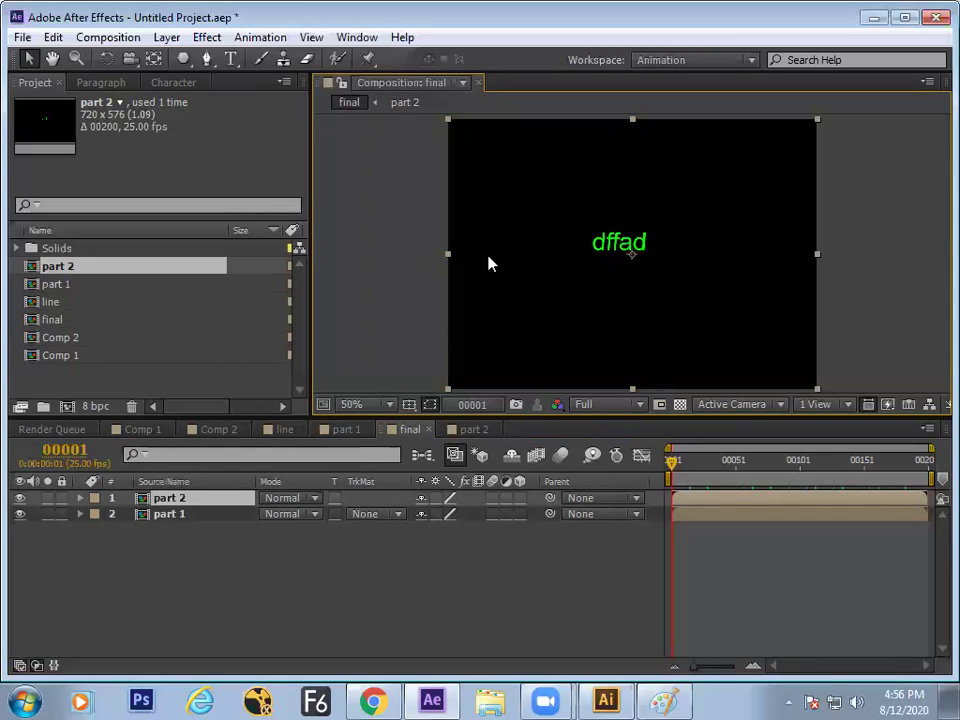
Step: Add the line composition to final beneath both text parts and parent the part 1 layer to it
{"action": "left_click", "coordinate": [51, 303]}
{"action": "left_click_drag", "start_coordinate": [51, 303], "coordinate": [290, 592]}
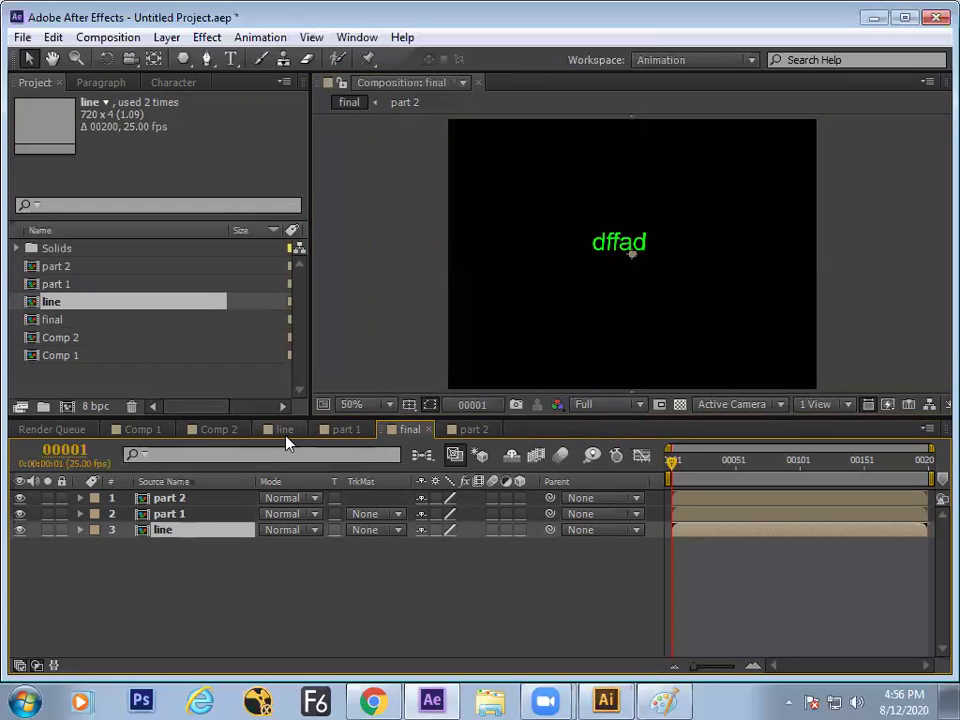
{"action": "key", "text": "space"}
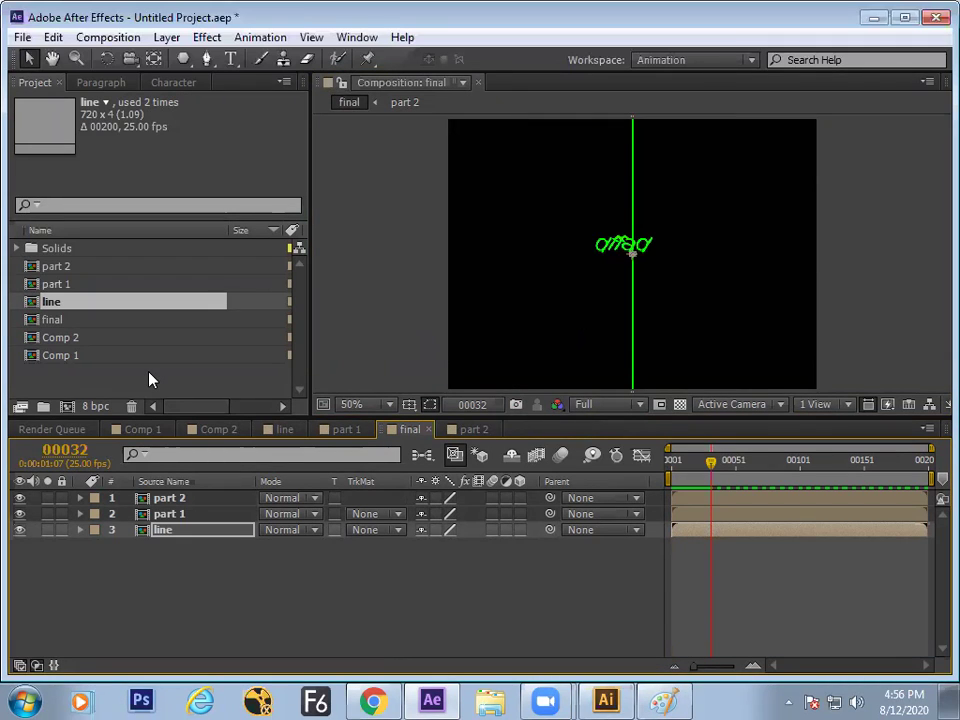
{"action": "left_click_drag", "start_coordinate": [708, 460], "coordinate": [672, 462]}
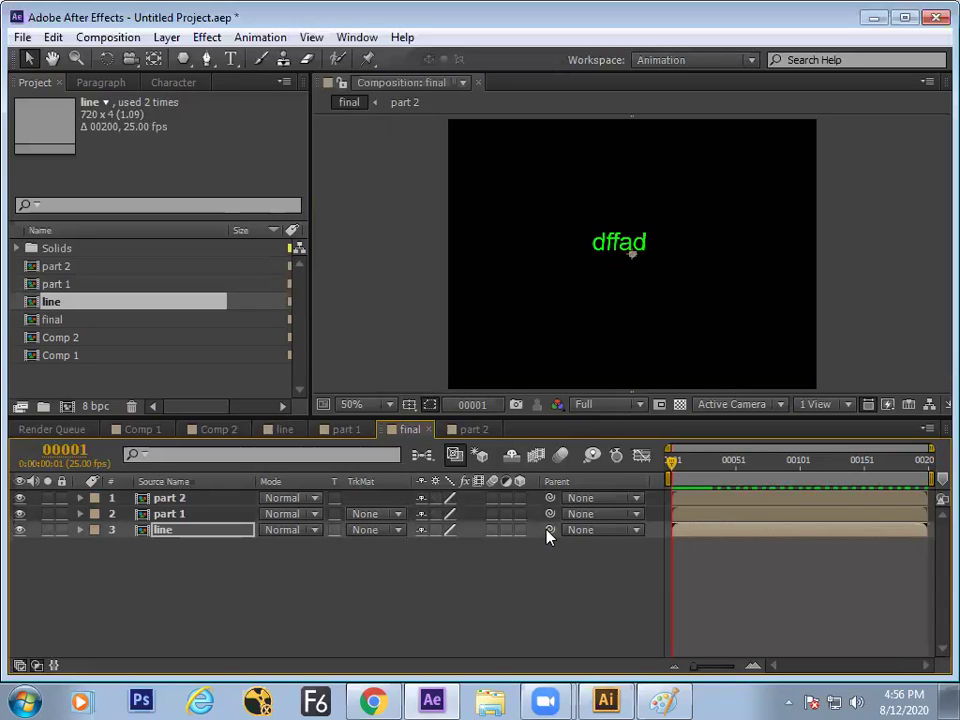
{"action": "left_click_drag", "start_coordinate": [549, 515], "coordinate": [250, 535]}
Step: Keyframe the line layer's position at frame 21 and move it rightward to 580, 288 at frame 45
{"action": "left_click_drag", "start_coordinate": [672, 461], "coordinate": [697, 461]}
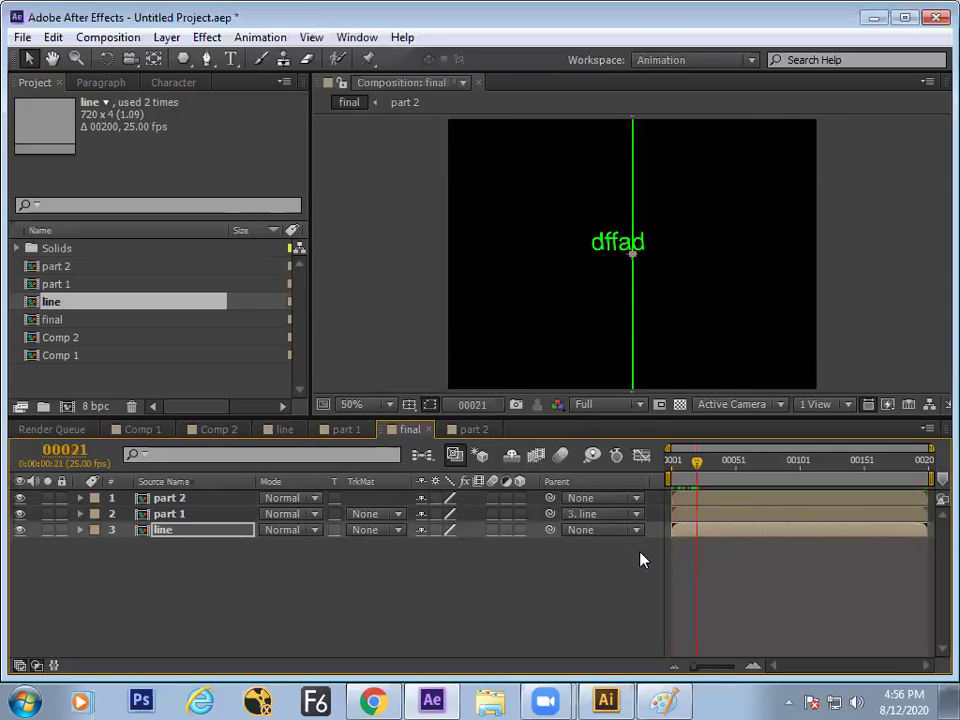
{"action": "key", "text": "p"}
{"action": "left_click", "coordinate": [127, 546]}
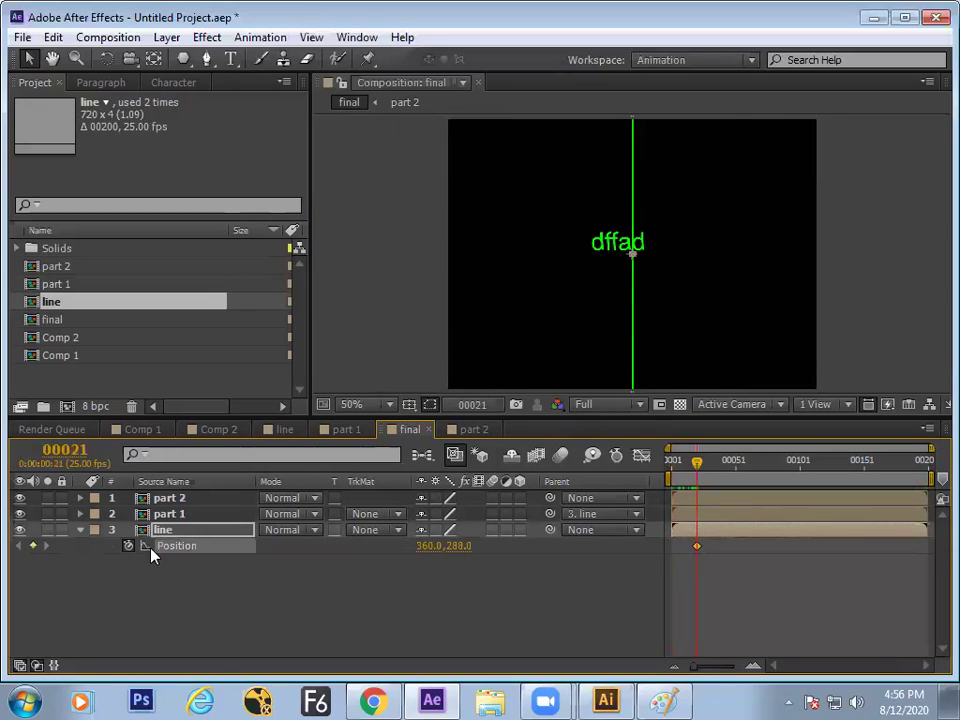
{"action": "left_click_drag", "start_coordinate": [697, 461], "coordinate": [727, 461]}
{"action": "key", "text": "shift+Right"}
{"action": "key", "text": "shift+Right"}
{"action": "key", "text": "shift+Right"}
{"action": "key", "text": "shift+Right"}
{"action": "key", "text": "shift+Right"}
{"action": "key", "text": "shift+Right"}
{"action": "key", "text": "shift+Right"}
{"action": "key", "text": "shift+Right"}
{"action": "key", "text": "shift+Right"}
{"action": "key", "text": "shift+Right"}
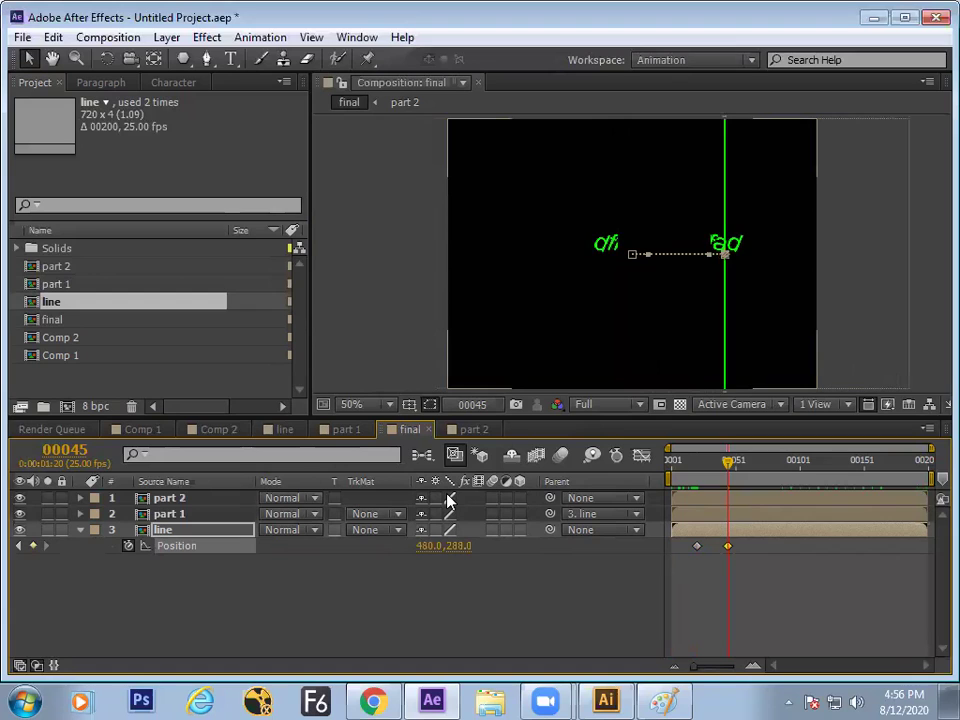
{"action": "key", "text": "shift+Right"}
{"action": "key", "text": "shift+Right"}
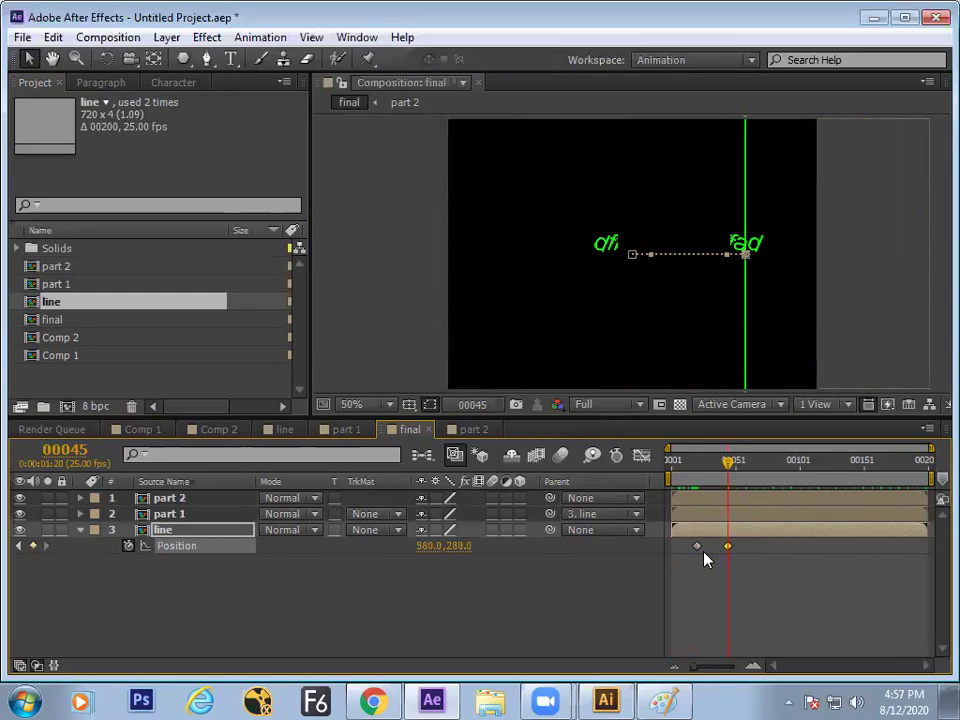
Step: Unlink part 1, set the line layer's anchor point to 360, -30, and parent part 1 to line again
{"action": "mouse_move", "coordinate": [728, 478]}
{"action": "left_mouse_down"}
{"action": "mouse_move", "coordinate": [680, 476]}
{"action": "mouse_move", "coordinate": [726, 480]}
{"action": "mouse_move", "coordinate": [704, 480]}
{"action": "mouse_move", "coordinate": [717, 483]}
{"action": "left_mouse_up"}
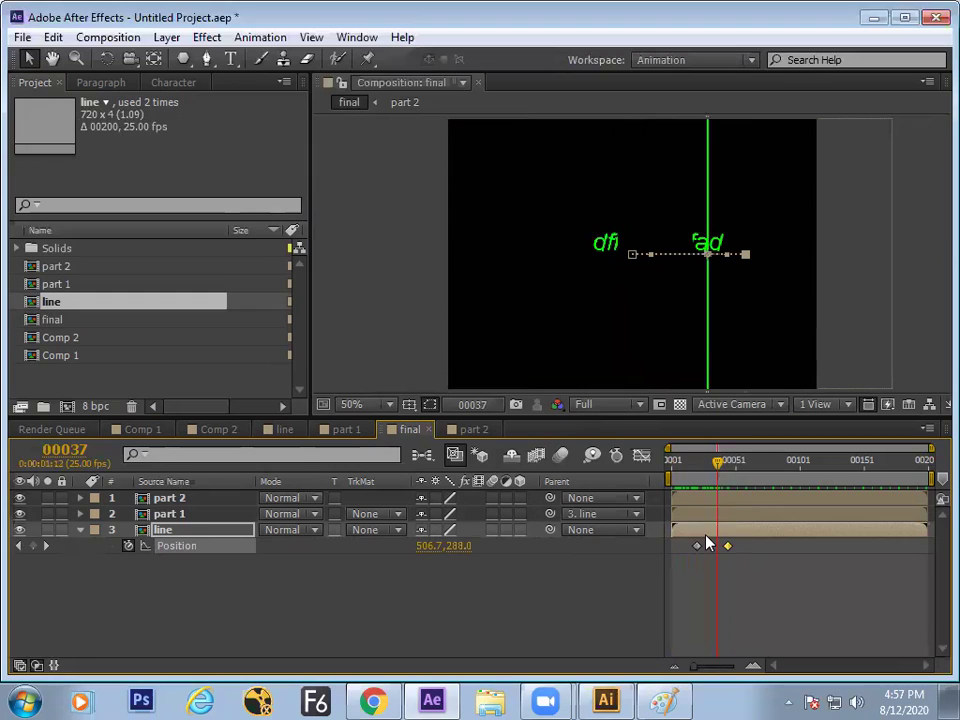
{"action": "key", "text": "a"}
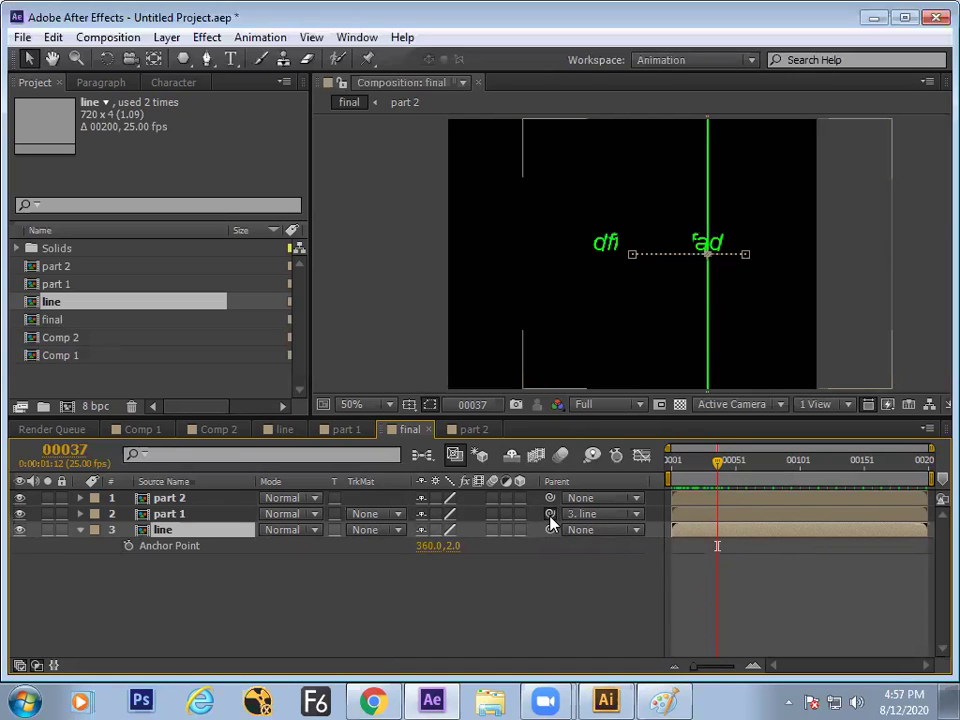
{"action": "left_click", "coordinate": [585, 514]}
{"action": "left_click", "coordinate": [592, 540]}
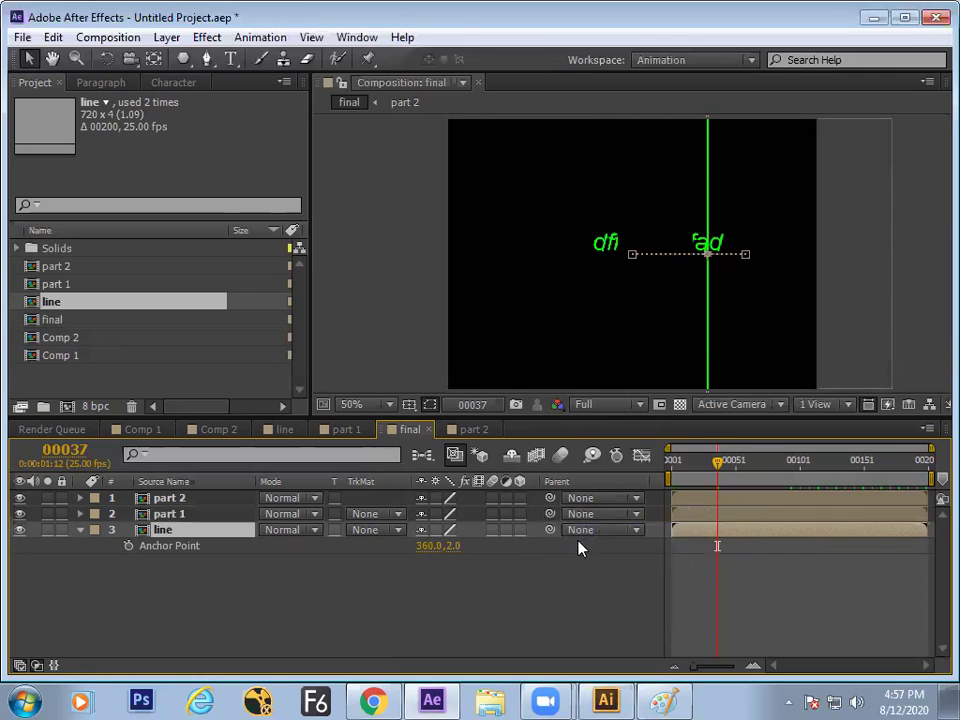
{"action": "left_click_drag", "start_coordinate": [452, 547], "coordinate": [423, 547]}
{"action": "key", "text": "Return"}
{"action": "left_click_drag", "start_coordinate": [549, 513], "coordinate": [226, 530]}
{"action": "left_click_drag", "start_coordinate": [705, 480], "coordinate": [705, 516]}
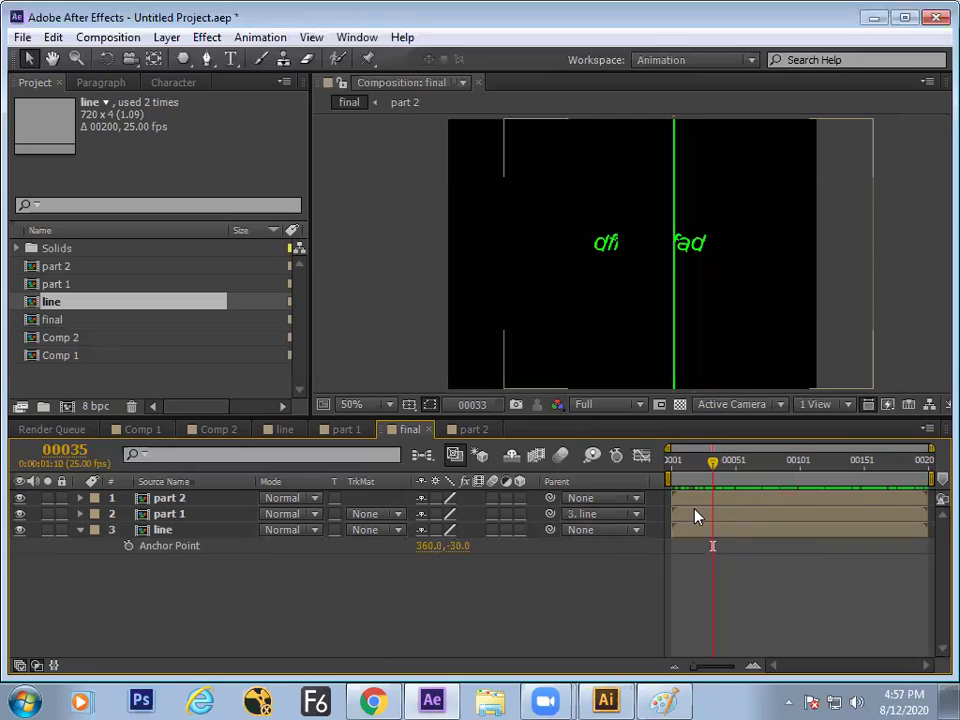
{"action": "left_click_drag", "start_coordinate": [711, 462], "coordinate": [700, 483]}
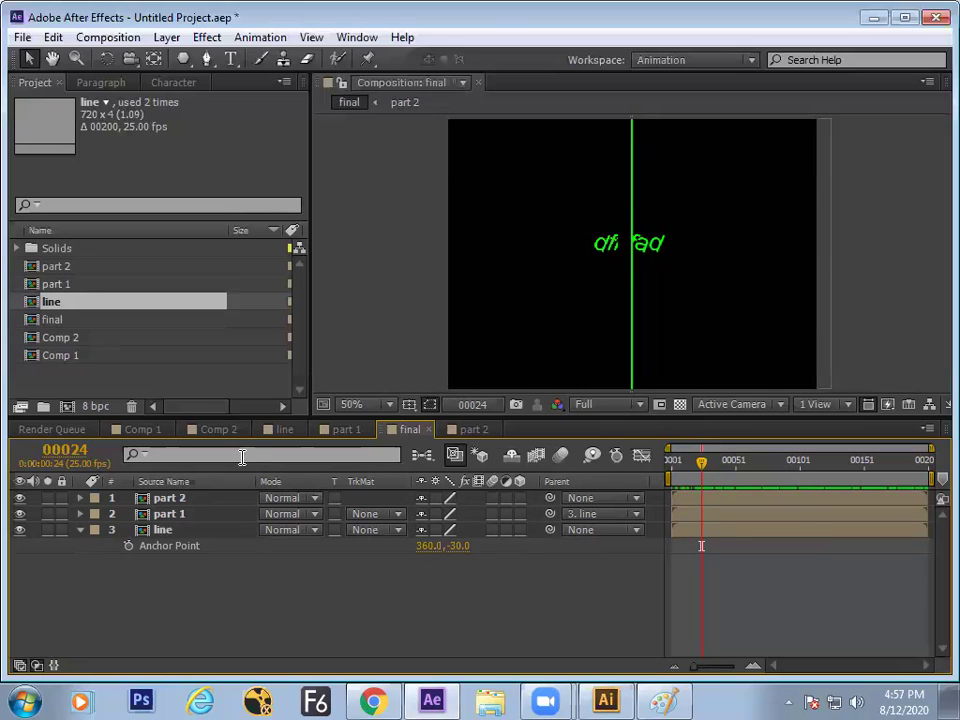
{"action": "mouse_move", "coordinate": [701, 477]}
{"action": "left_mouse_down"}
{"action": "mouse_move", "coordinate": [690, 476]}
{"action": "mouse_move", "coordinate": [711, 476]}
{"action": "mouse_move", "coordinate": [690, 477]}
{"action": "left_mouse_up"}
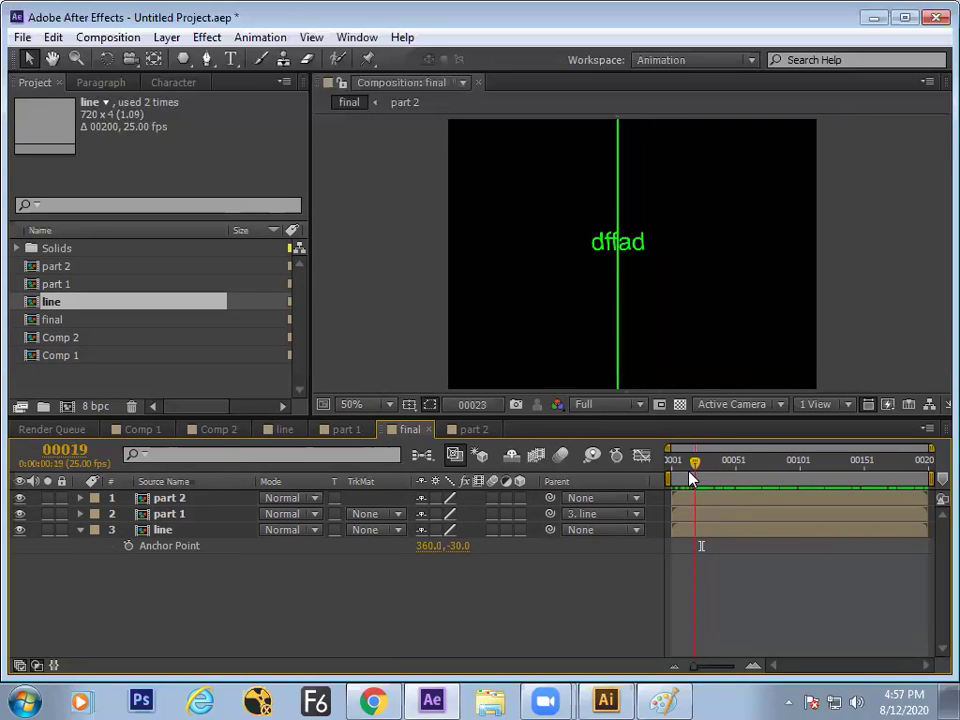
Step: Duplicate the line layer and show the position keyframes of both line layers at frame 45
{"action": "left_click", "coordinate": [680, 530]}
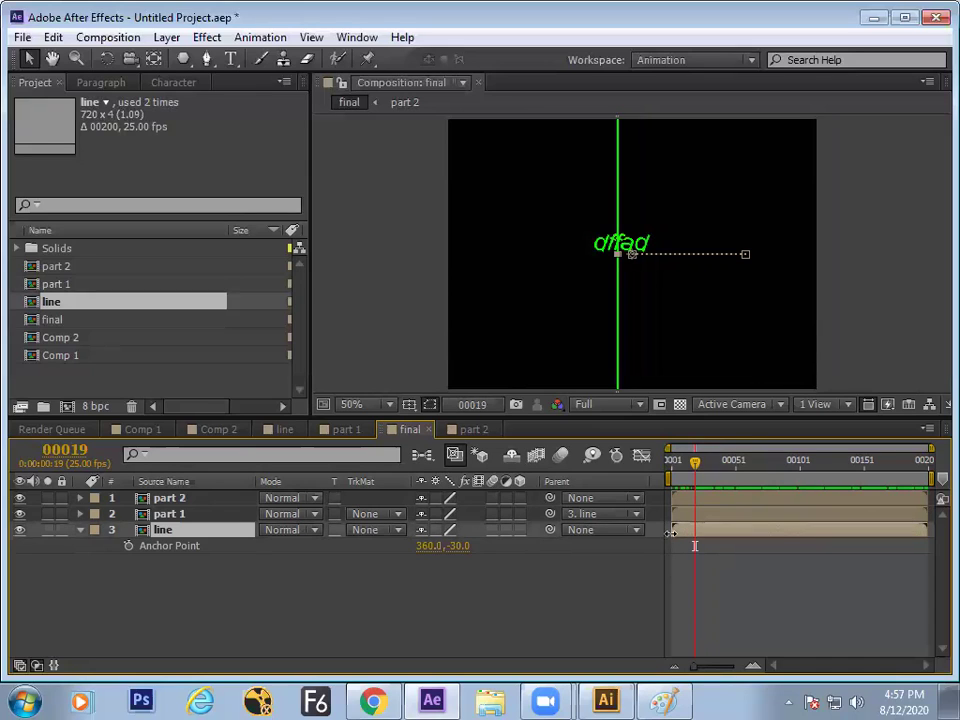
{"action": "key", "text": "ctrl+d"}
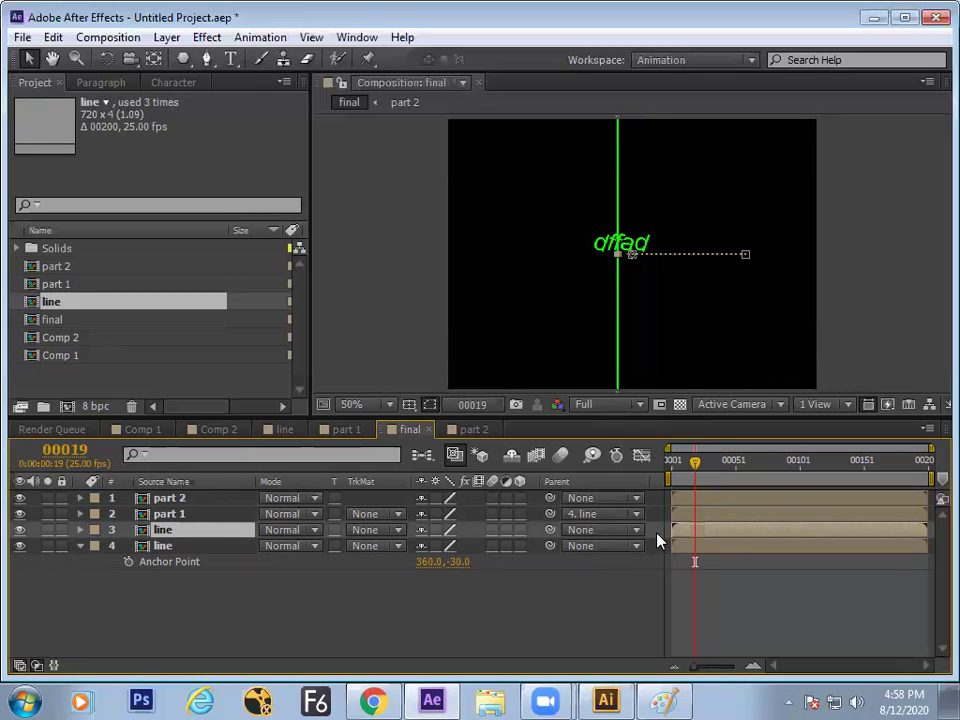
{"action": "key", "text": "p"}
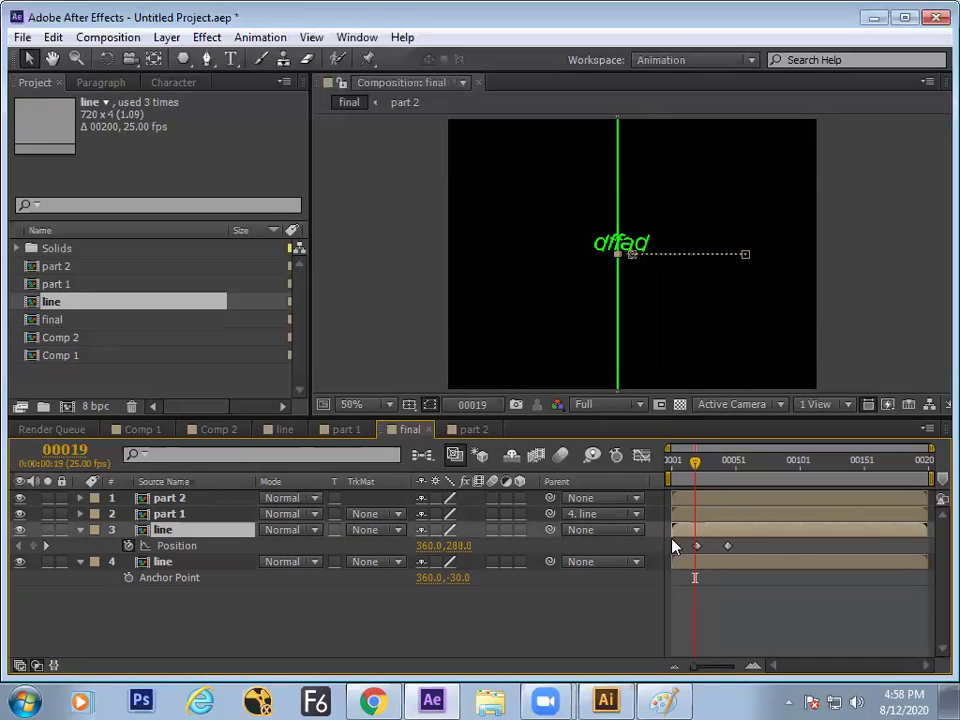
{"action": "left_click_drag", "start_coordinate": [695, 473], "coordinate": [726, 474]}
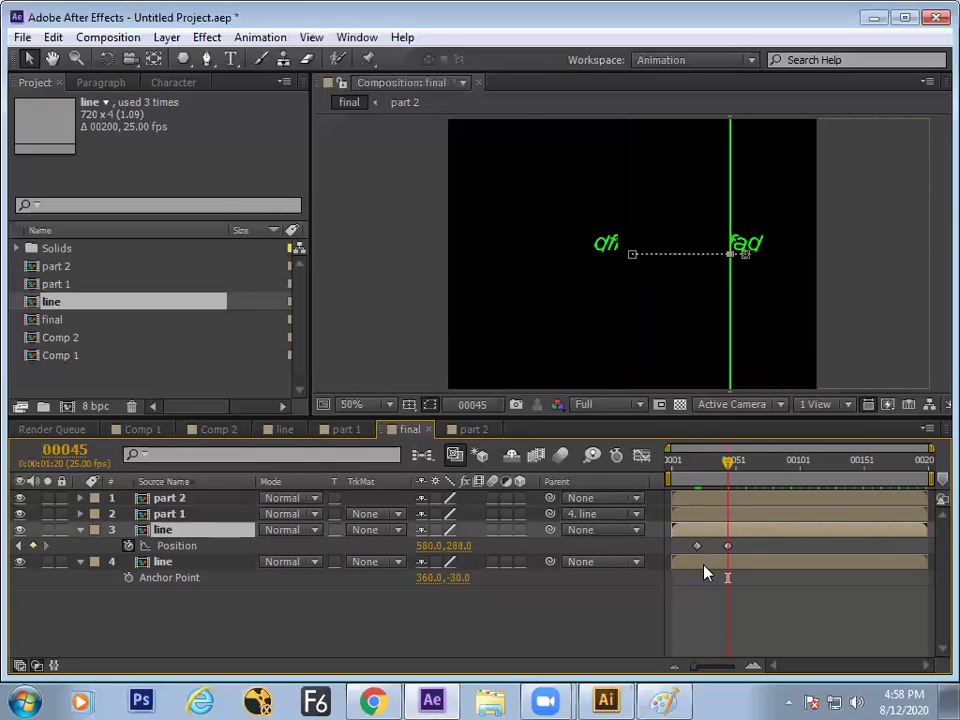
{"action": "left_click", "coordinate": [705, 567]}
{"action": "key", "text": "ctrl+v"}
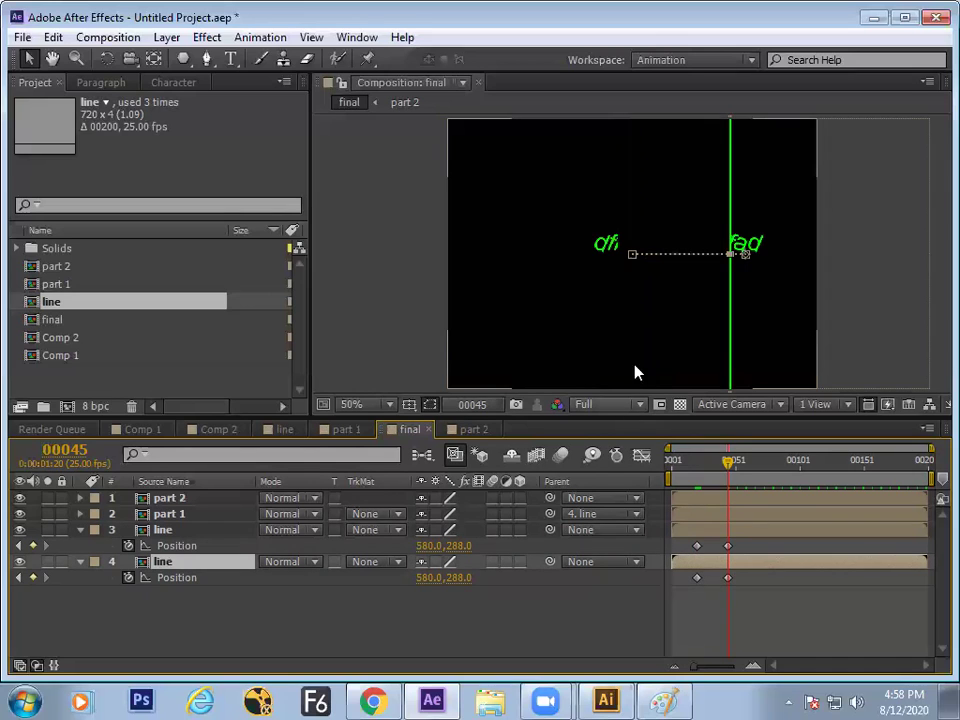
Step: Try moving the lower line layer leftward to 360, 288 at frame 45, and undo the move
{"action": "key", "text": "shift+Left"}
{"action": "key", "text": "shift+Left"}
{"action": "key", "text": "shift+Left"}
{"action": "key", "text": "shift+Left"}
{"action": "key", "text": "shift+Left"}
{"action": "key", "text": "shift+Left"}
{"action": "key", "text": "shift+Left"}
{"action": "key", "text": "shift+Left"}
{"action": "key", "text": "shift+Left"}
{"action": "key", "text": "shift+Left"}
{"action": "key", "text": "shift+Left"}
{"action": "key", "text": "shift+Left"}
{"action": "key", "text": "shift+Left"}
{"action": "key", "text": "shift+Left"}
{"action": "key", "text": "shift+Left"}
{"action": "key", "text": "shift+Left"}
{"action": "key", "text": "shift+Left"}
{"action": "key", "text": "shift+Left"}
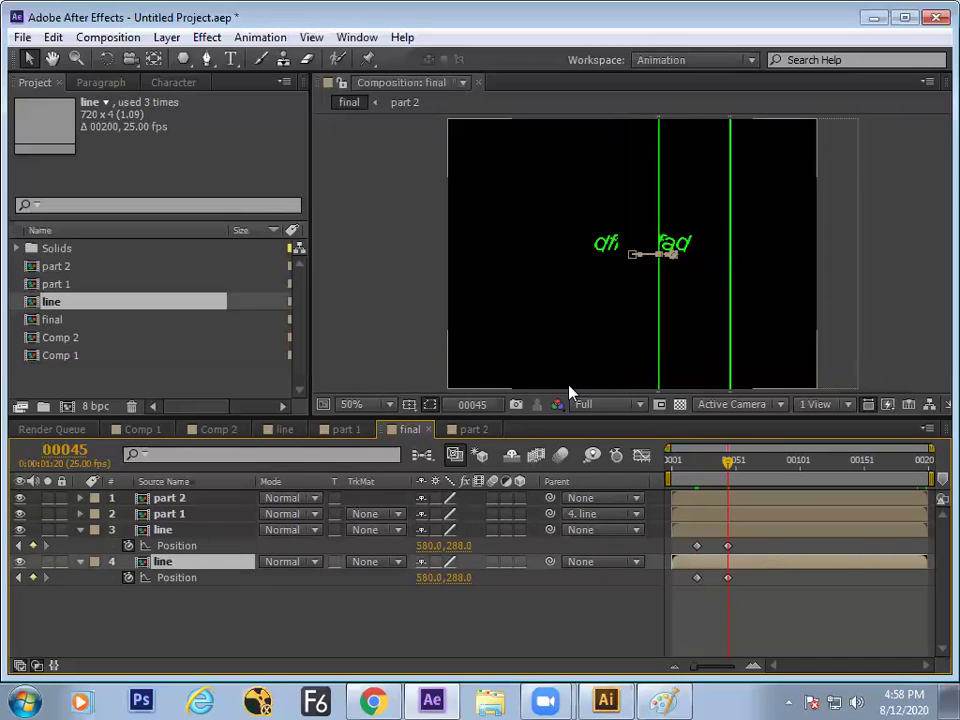
{"action": "key", "text": "shift+Left"}
{"action": "key", "text": "shift+Left"}
{"action": "key", "text": "shift+Left"}
{"action": "key", "text": "shift+Left"}
{"action": "key", "text": "shift+Left"}
{"action": "key", "text": "shift+Left"}
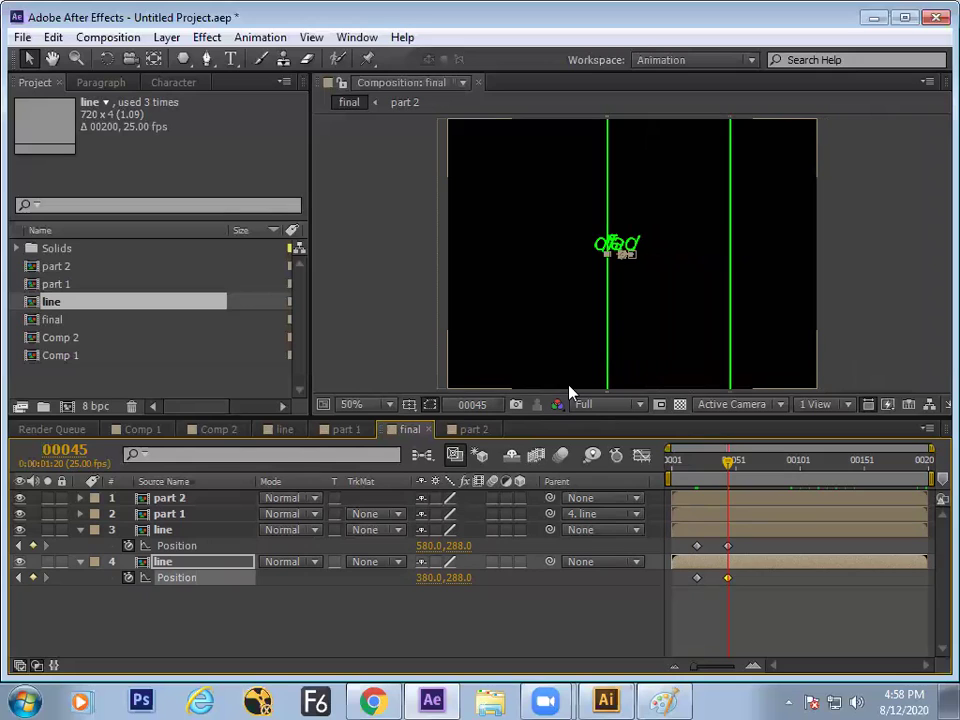
{"action": "key", "text": "shift+Left"}
{"action": "key", "text": "shift+Left"}
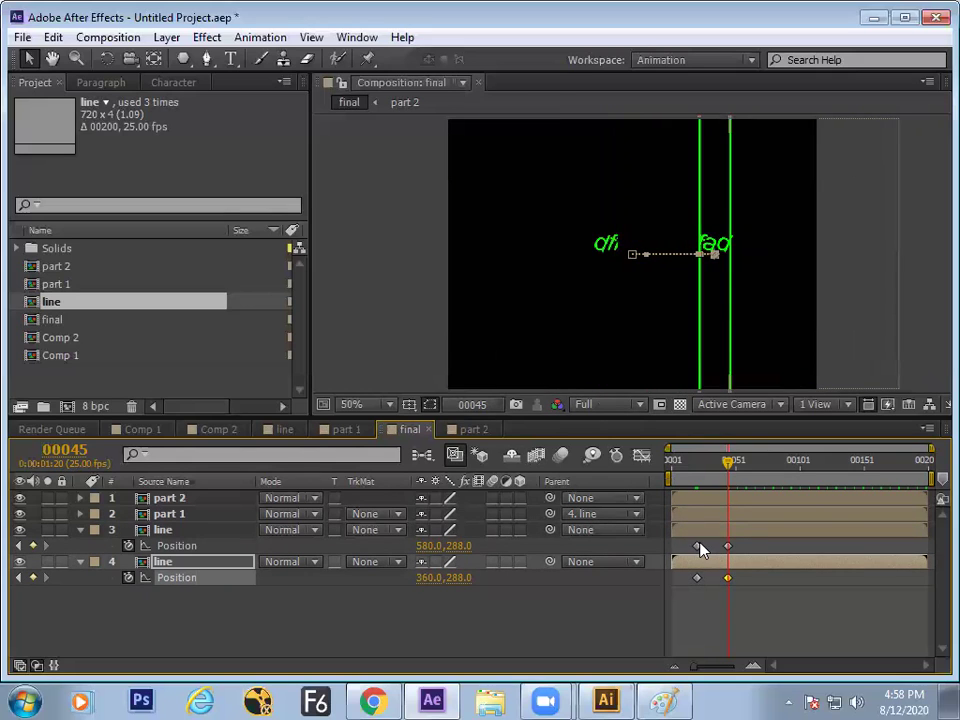
{"action": "key", "text": "ctrl+v"}
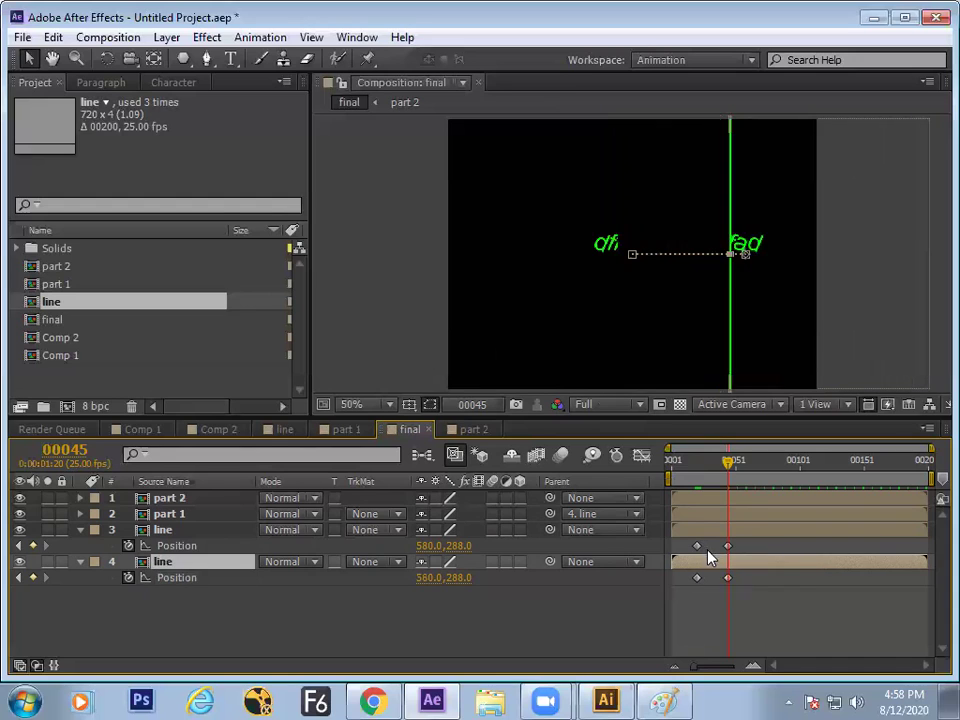
Step: Move the upper line layer leftward to 220, 288 at frame 45
{"action": "left_click", "coordinate": [720, 546]}
{"action": "key", "text": "ctrl+v"}
{"action": "key", "text": "shift+Left"}
{"action": "key", "text": "shift+Left"}
{"action": "key", "text": "shift+Left"}
{"action": "key", "text": "shift+Left"}
{"action": "key", "text": "shift+Left"}
{"action": "key", "text": "shift+Left"}
{"action": "key", "text": "shift+Left"}
{"action": "key", "text": "shift+Left"}
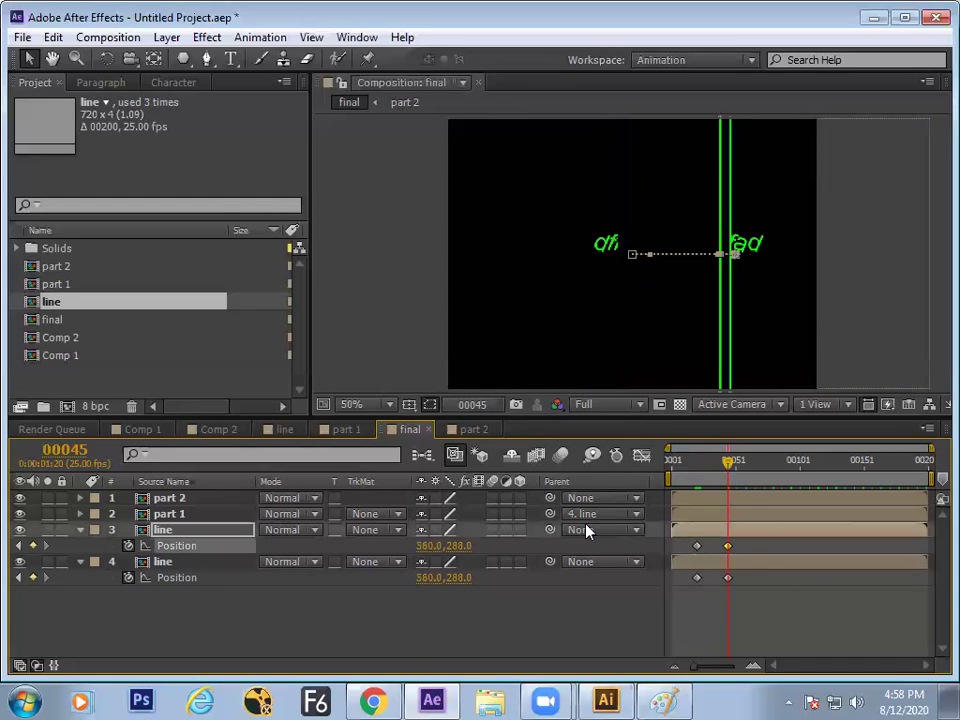
{"action": "key", "text": "shift+Left"}
{"action": "key", "text": "shift+Left"}
{"action": "key", "text": "shift+Left"}
{"action": "key", "text": "shift+Left"}
{"action": "key", "text": "shift+Left"}
{"action": "key", "text": "shift+Left"}
{"action": "key", "text": "shift+Left"}
{"action": "key", "text": "shift+Left"}
{"action": "key", "text": "shift+Left"}
{"action": "key", "text": "shift+Left"}
{"action": "key", "text": "shift+Left"}
{"action": "key", "text": "shift+Left"}
{"action": "key", "text": "shift+Left"}
{"action": "key", "text": "shift+Left"}
{"action": "key", "text": "shift+Left"}
{"action": "key", "text": "shift+Left"}
{"action": "key", "text": "shift+Left"}
{"action": "key", "text": "shift+Left"}
{"action": "key", "text": "shift+Left"}
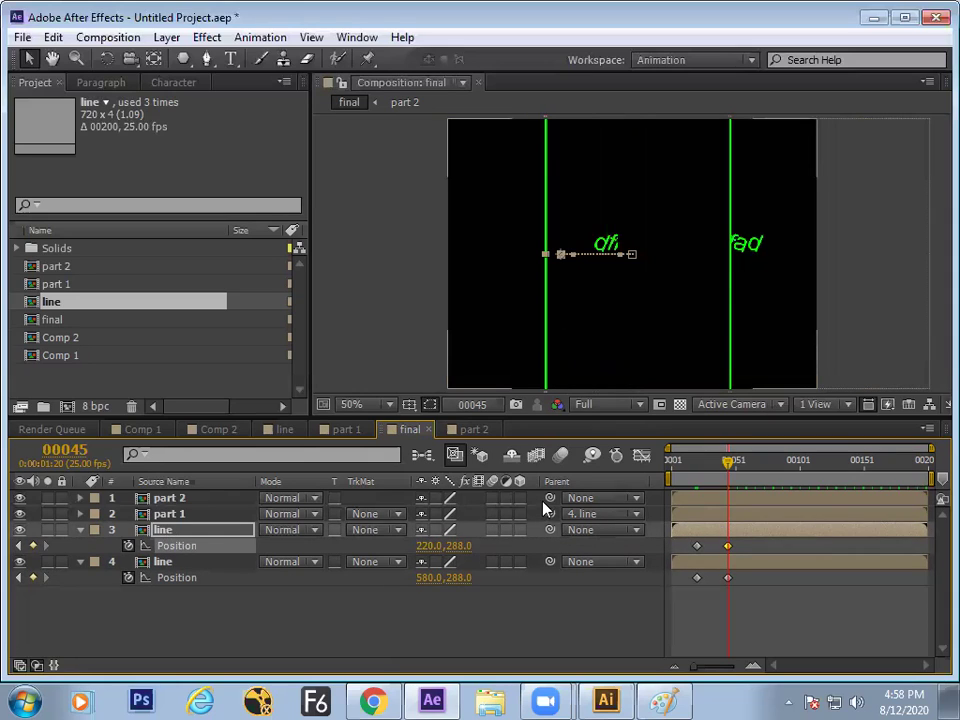
Step: Try parenting part 2 to the upper line layer, check the motion at frame 29, and undo the parenting
{"action": "left_click_drag", "start_coordinate": [549, 497], "coordinate": [205, 534]}
{"action": "left_click", "coordinate": [708, 464]}
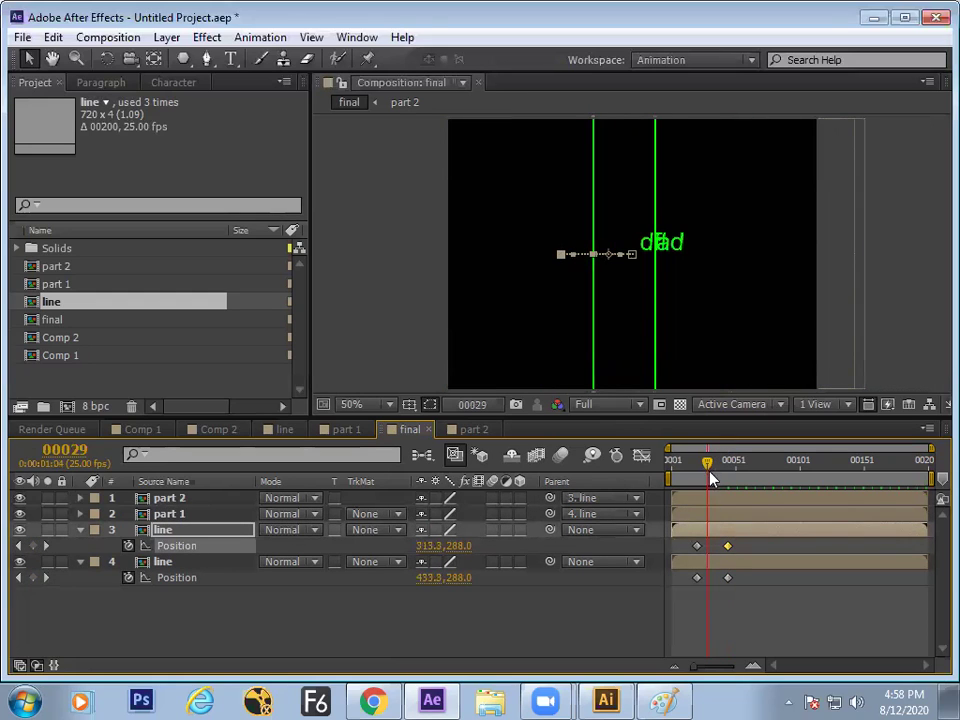
{"action": "key", "text": "k"}
{"action": "key", "text": "ctrl+z"}
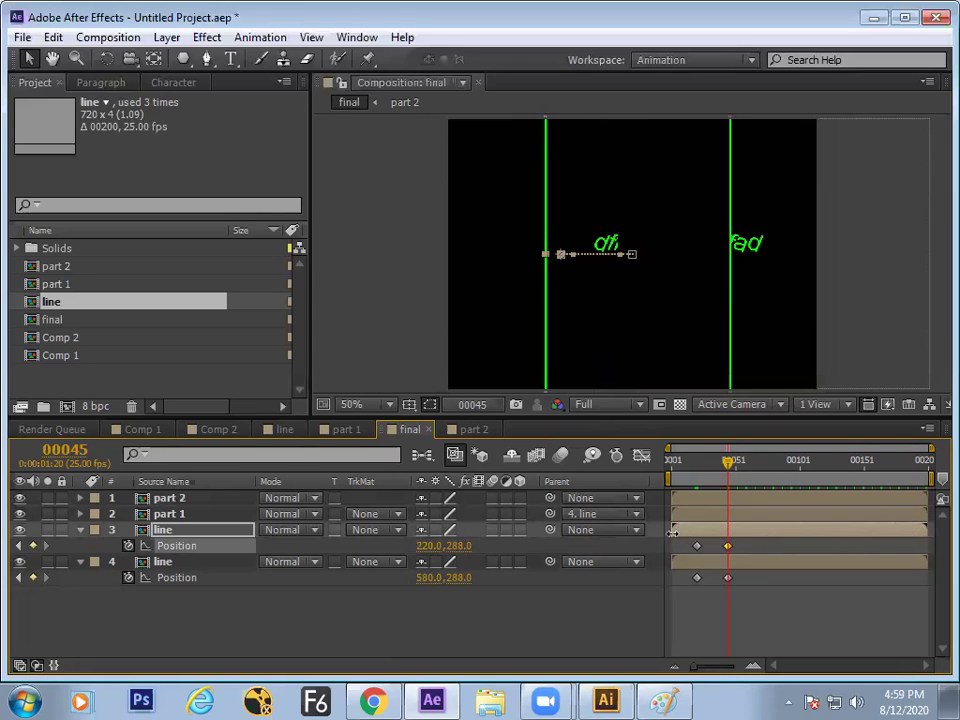
Step: Try setting the upper line layer's anchor point to 360, 122, check the earlier frames, and undo the change
{"action": "key", "text": "a"}
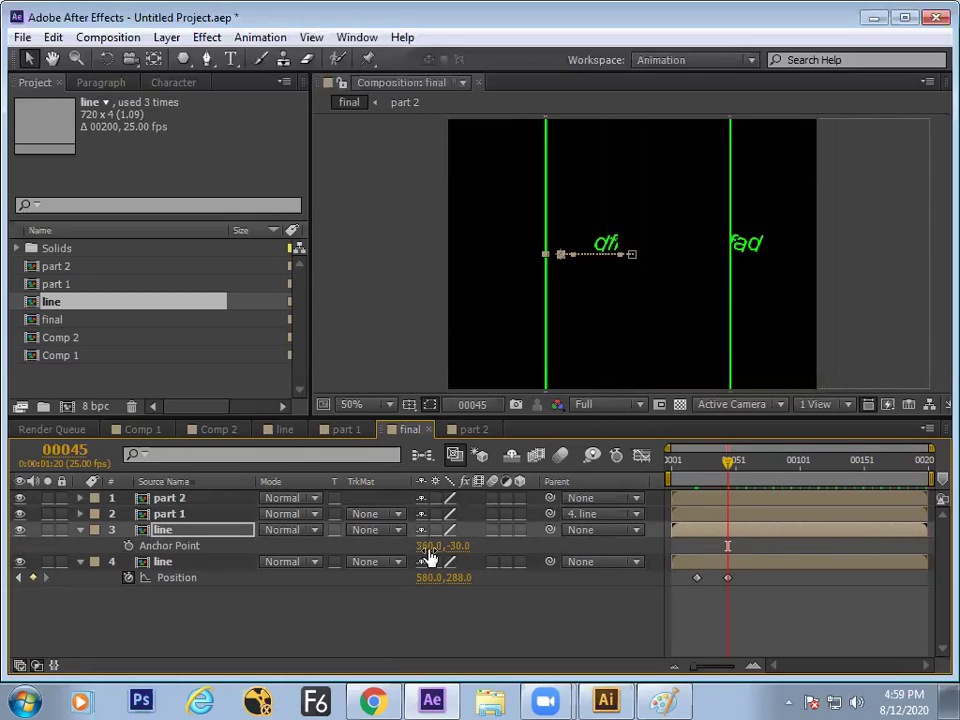
{"action": "left_click_drag", "start_coordinate": [428, 546], "coordinate": [626, 528]}
{"action": "left_click_drag", "start_coordinate": [725, 490], "coordinate": [687, 490]}
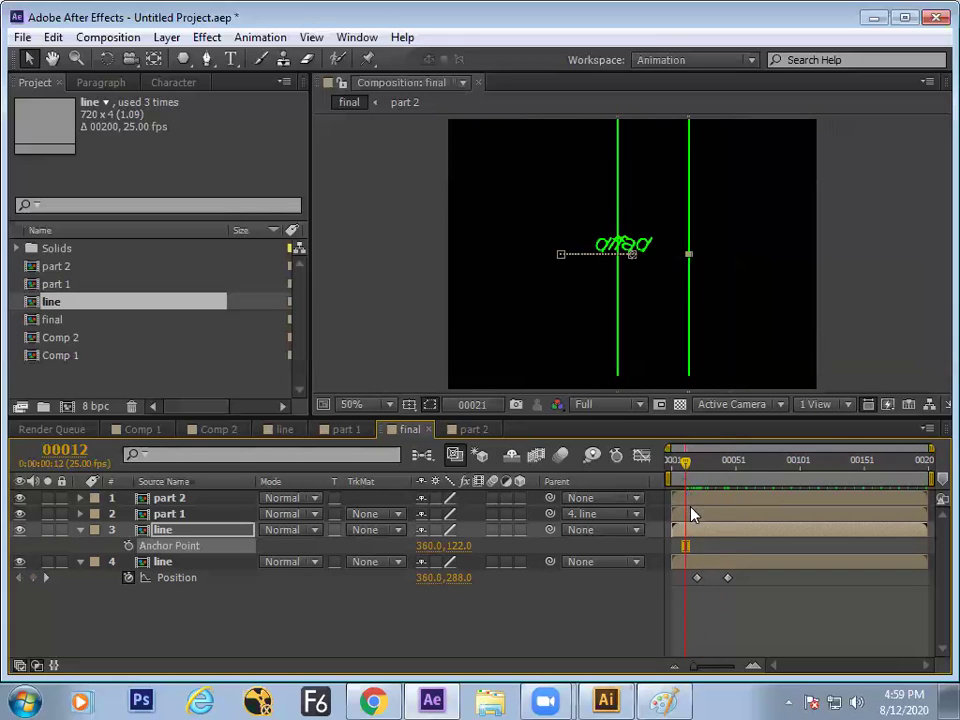
{"action": "key", "text": "ctrl+z"}
Step: Delete the upper duplicate line layer and go to frame 41 in the final composition
{"action": "left_click", "coordinate": [703, 532]}
{"action": "key", "text": "Delete"}
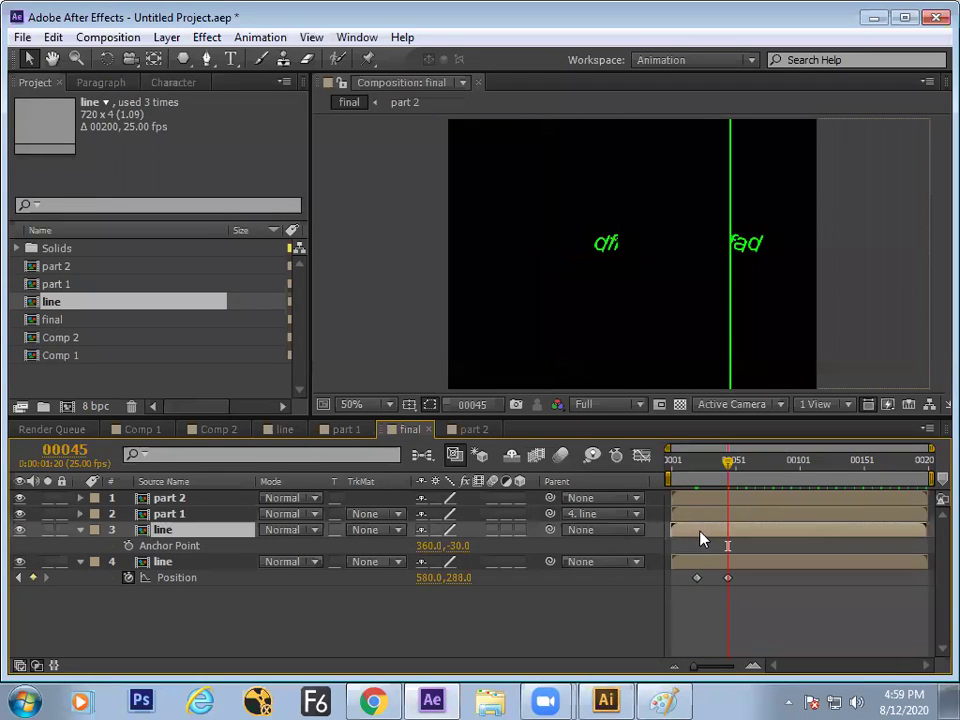
{"action": "mouse_move", "coordinate": [718, 490]}
{"action": "left_mouse_down"}
{"action": "mouse_move", "coordinate": [722, 467]}
{"action": "mouse_move", "coordinate": [686, 470]}
{"action": "mouse_move", "coordinate": [724, 476]}
{"action": "left_mouse_up"}
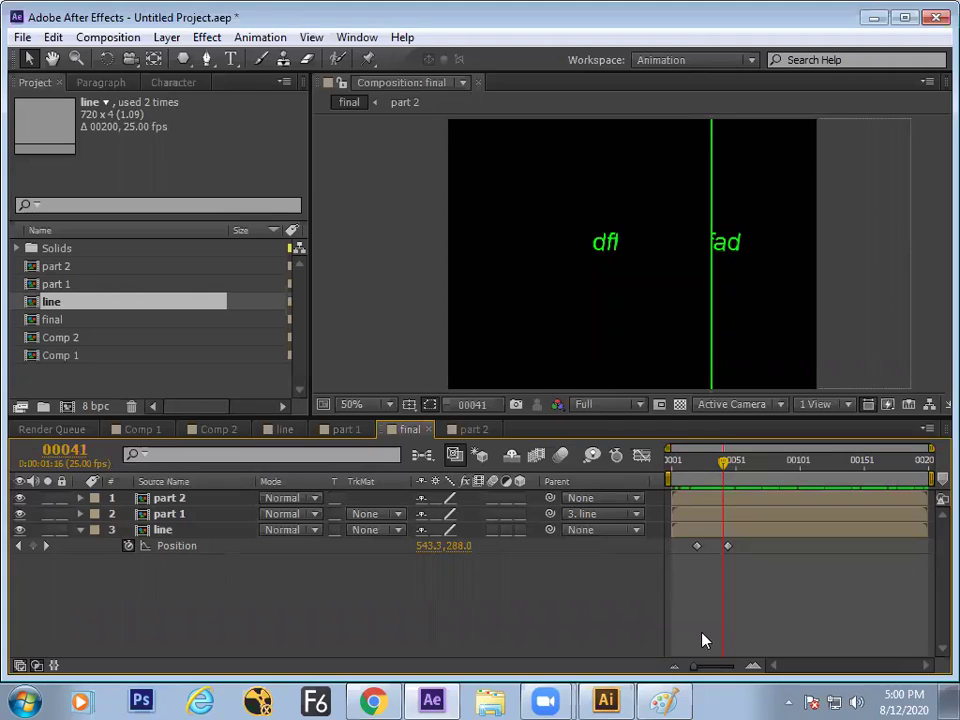
Step: Switch to Paint, tick the Pen and Basic Shape branches under Shape Motion, and return to After Effects
{"action": "left_click", "coordinate": [668, 700]}
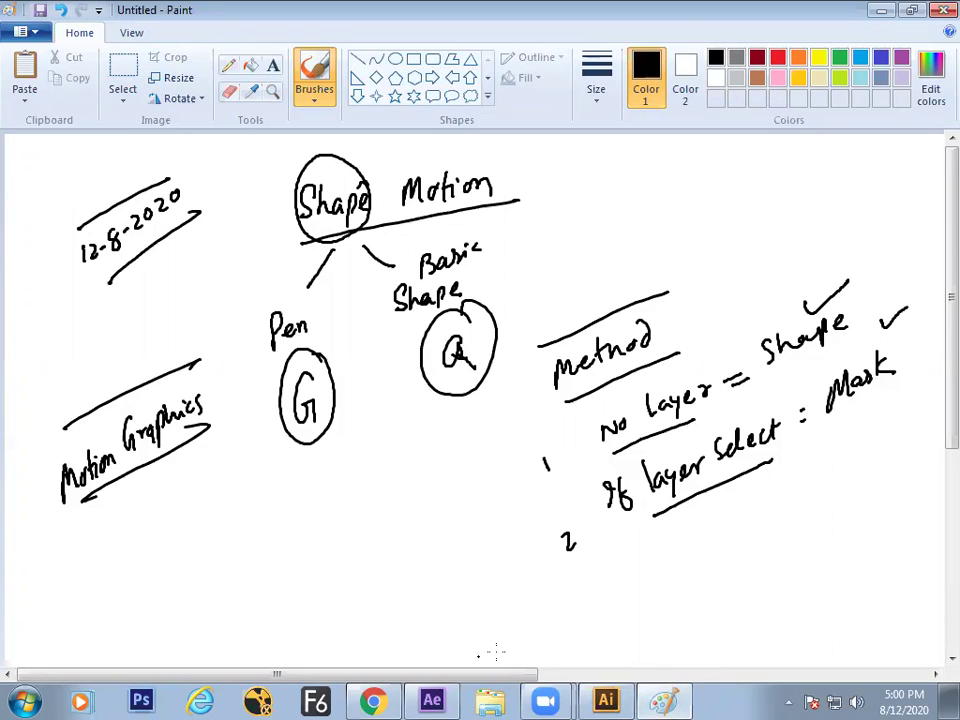
{"action": "left_click", "coordinate": [437, 699]}
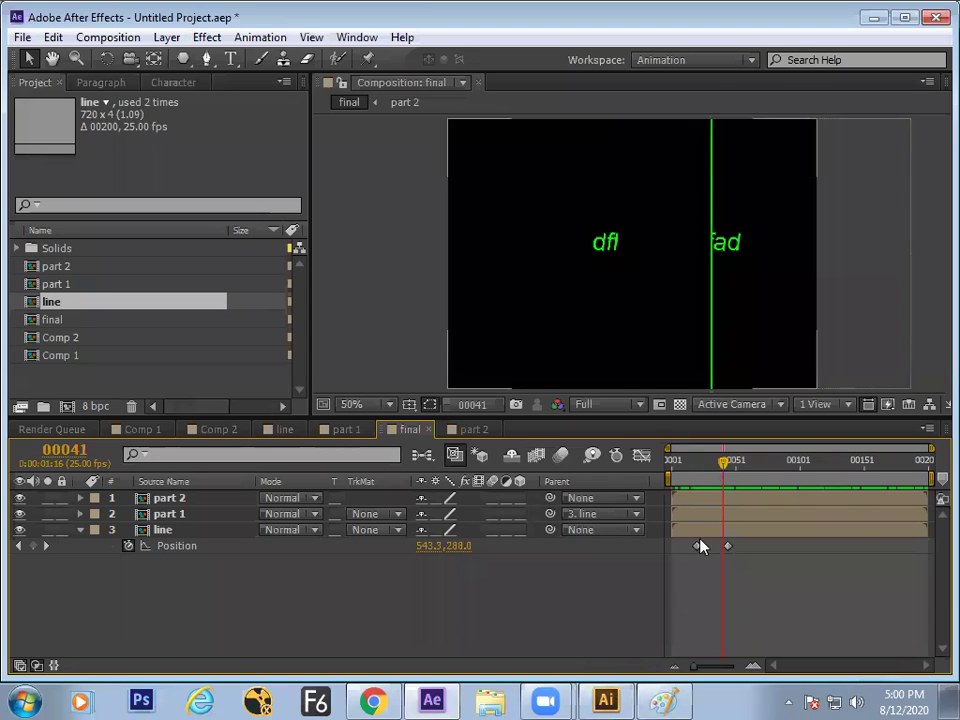
{"action": "key", "text": "alt+Tab"}
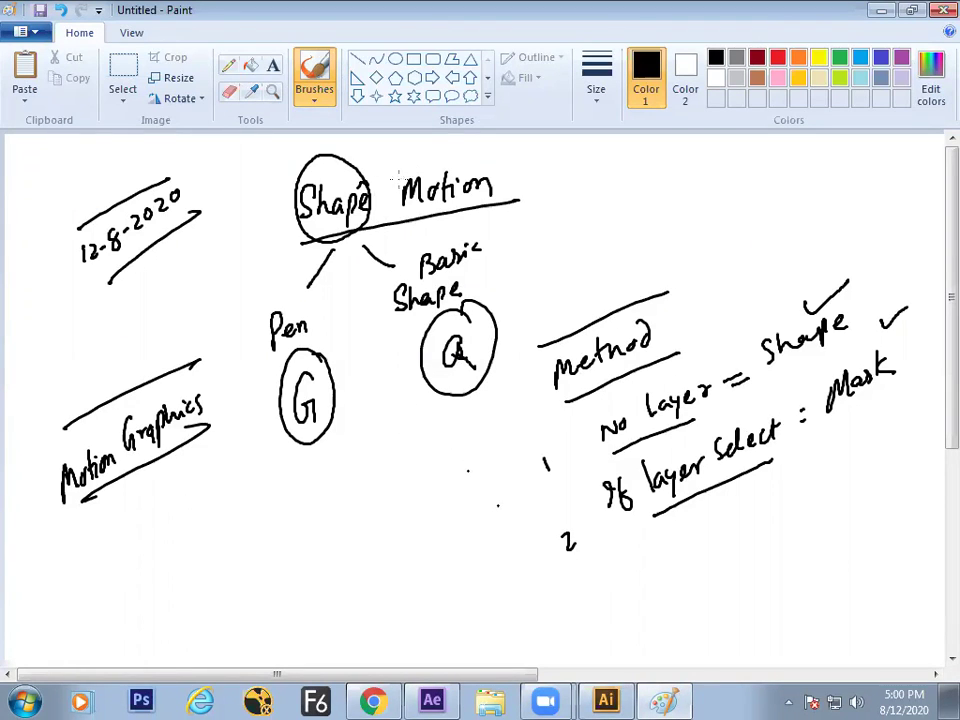
{"action": "left_click_drag", "start_coordinate": [290, 282], "coordinate": [398, 242]}
{"action": "key", "text": "alt+Tab"}
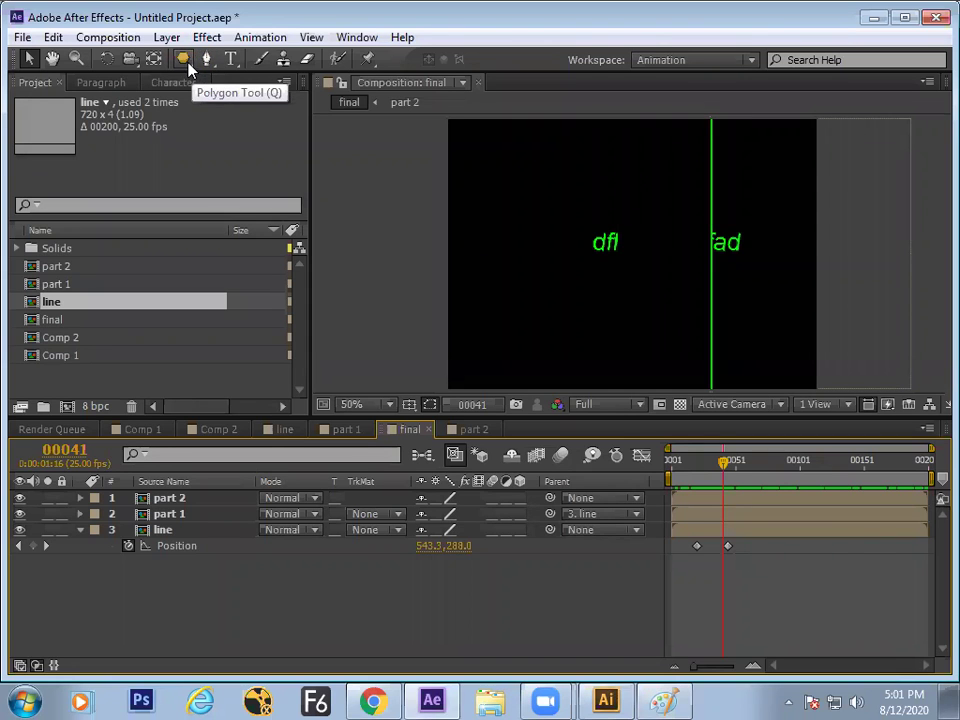
Step: Switch to Paint, tick Shape, circle Mask, and outline the "No layer = Shape" line in the Method notes
{"action": "left_click", "coordinate": [665, 700]}
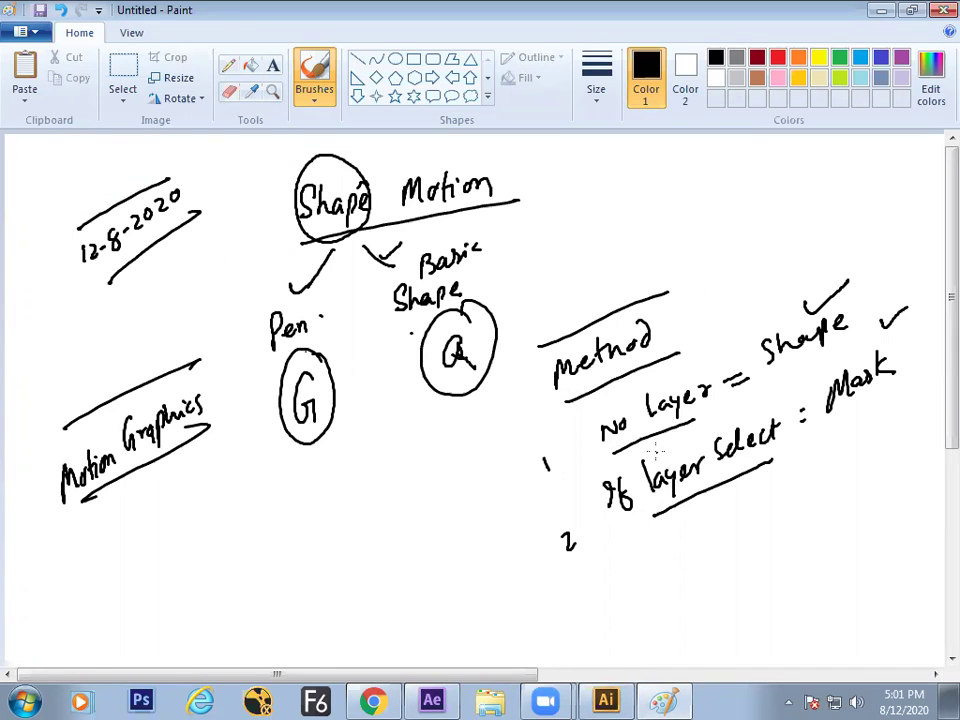
{"action": "left_click_drag", "start_coordinate": [774, 310], "coordinate": [791, 300]}
{"action": "left_click_drag", "start_coordinate": [884, 346], "coordinate": [880, 352]}
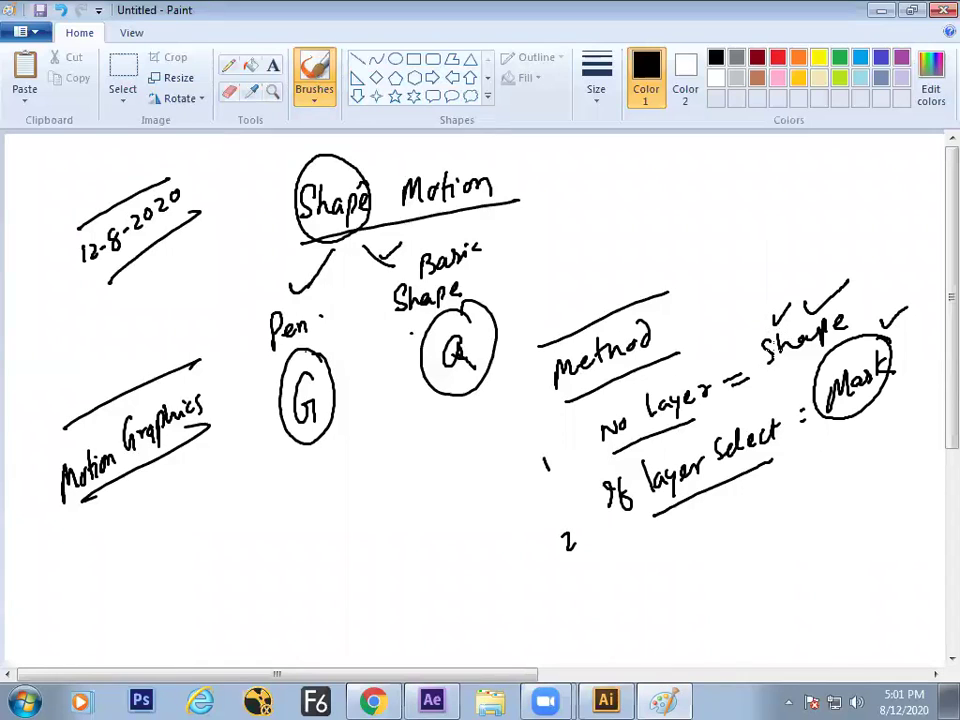
{"action": "mouse_move", "coordinate": [531, 450]}
{"action": "left_mouse_down"}
{"action": "mouse_move", "coordinate": [800, 289]}
{"action": "mouse_move", "coordinate": [872, 268]}
{"action": "mouse_move", "coordinate": [882, 303]}
{"action": "mouse_move", "coordinate": [583, 476]}
{"action": "mouse_move", "coordinate": [535, 482]}
{"action": "mouse_move", "coordinate": [543, 452]}
{"action": "mouse_move", "coordinate": [715, 395]}
{"action": "left_mouse_up"}
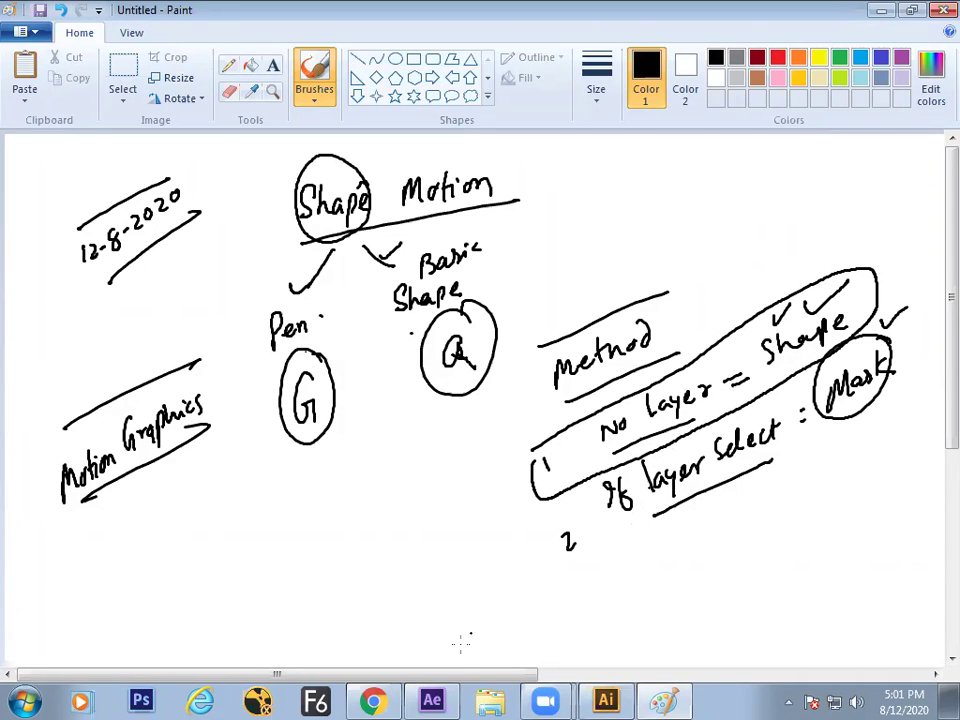
Step: Switch to After Effects, open Comp 1, and review the items that can be added to Shape Layer 1's contents
{"action": "key", "text": "alt+Tab"}
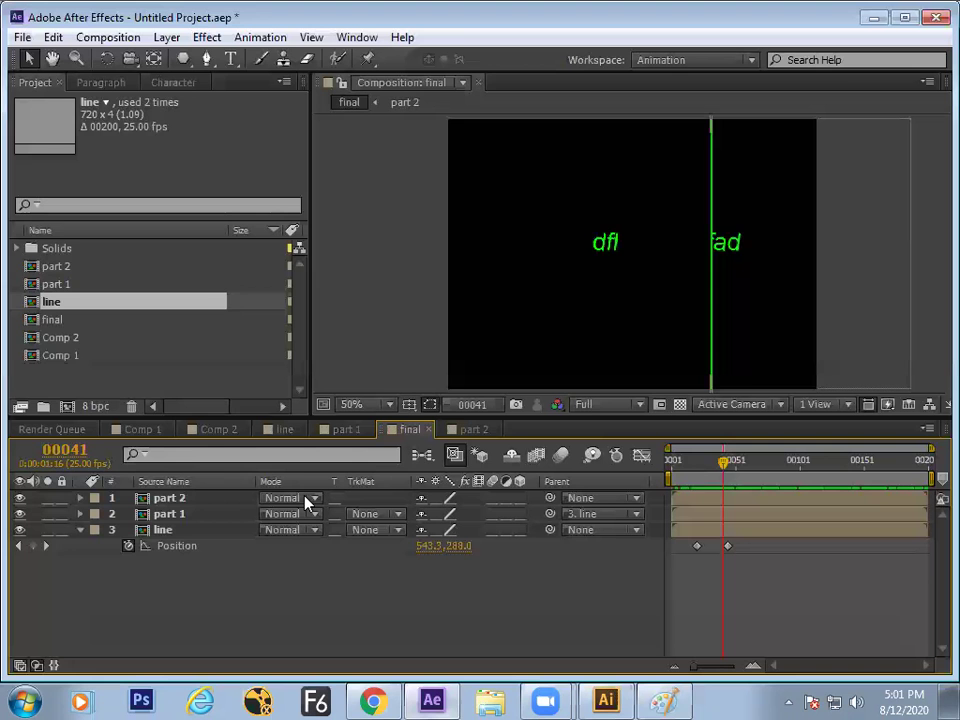
{"action": "left_click", "coordinate": [163, 433]}
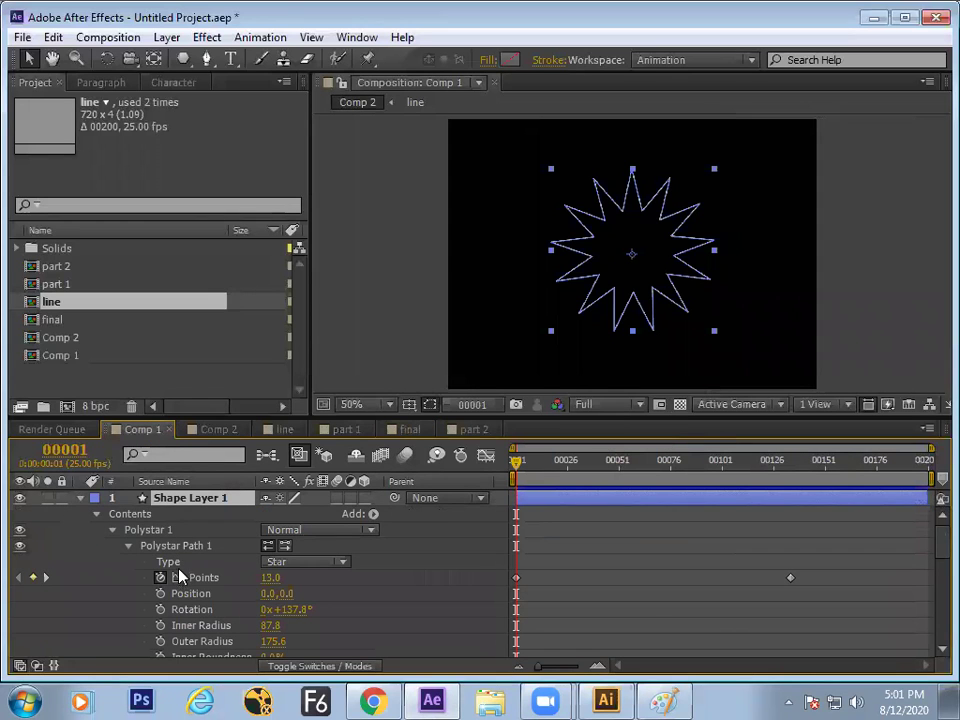
{"action": "left_click", "coordinate": [375, 514]}
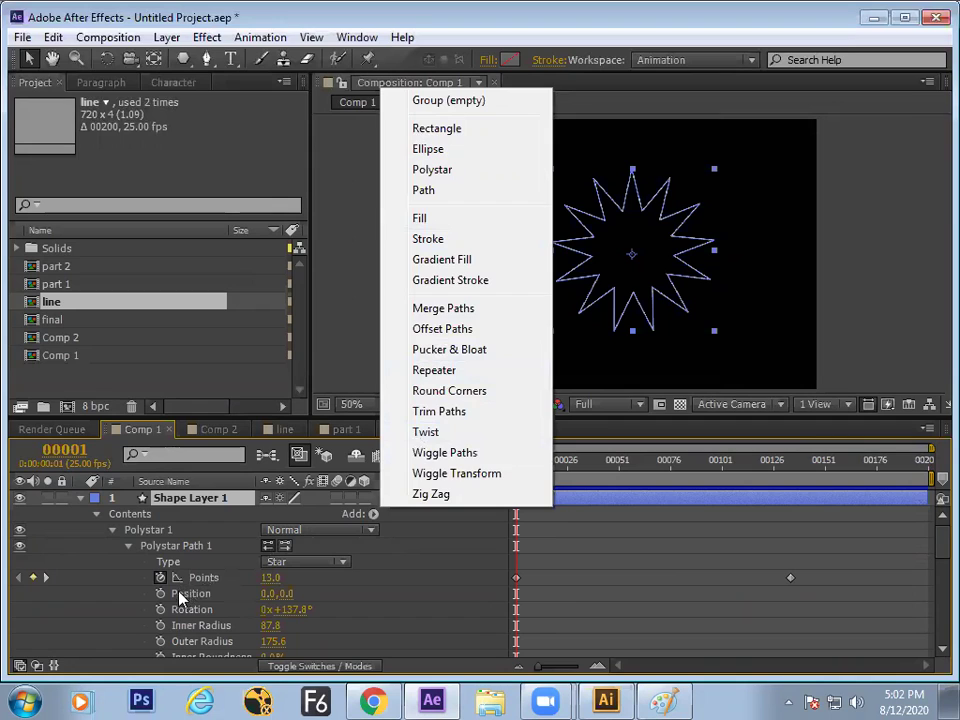
{"action": "left_click", "coordinate": [372, 599]}
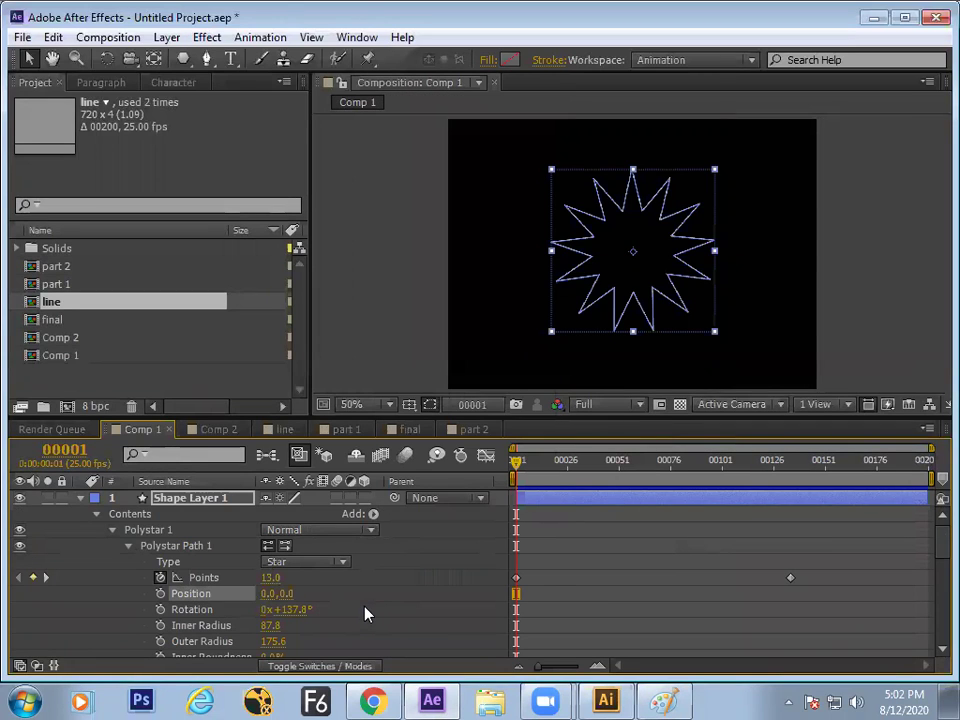
Step: Check the portfolio video in the browser, switch to Paint, and view the handwritten notes in full screen
{"action": "left_click", "coordinate": [373, 700]}
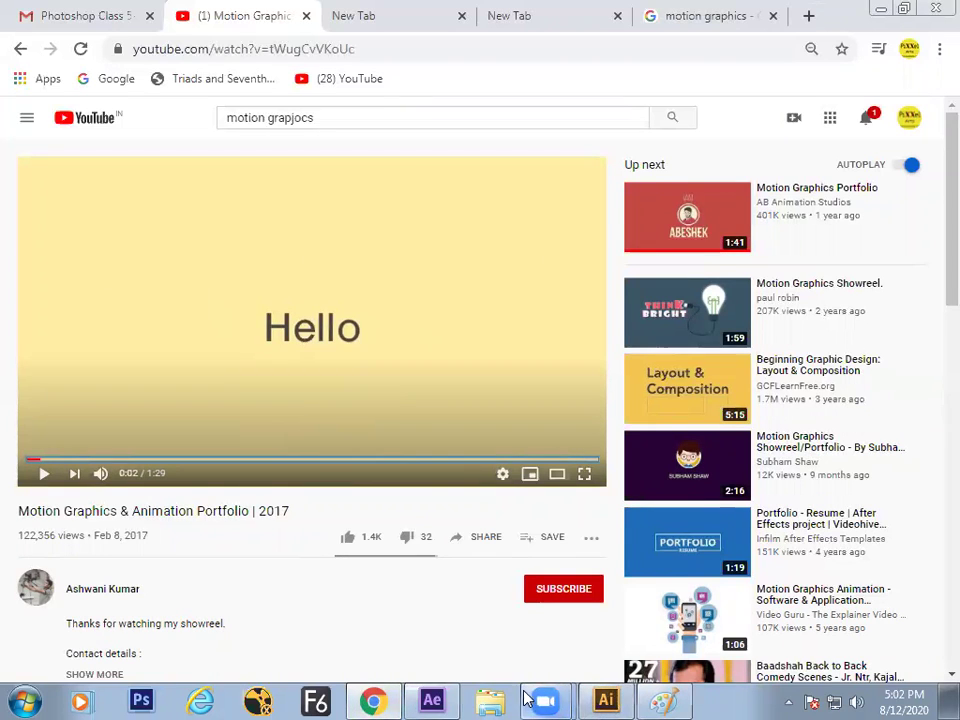
{"action": "left_click", "coordinate": [664, 699]}
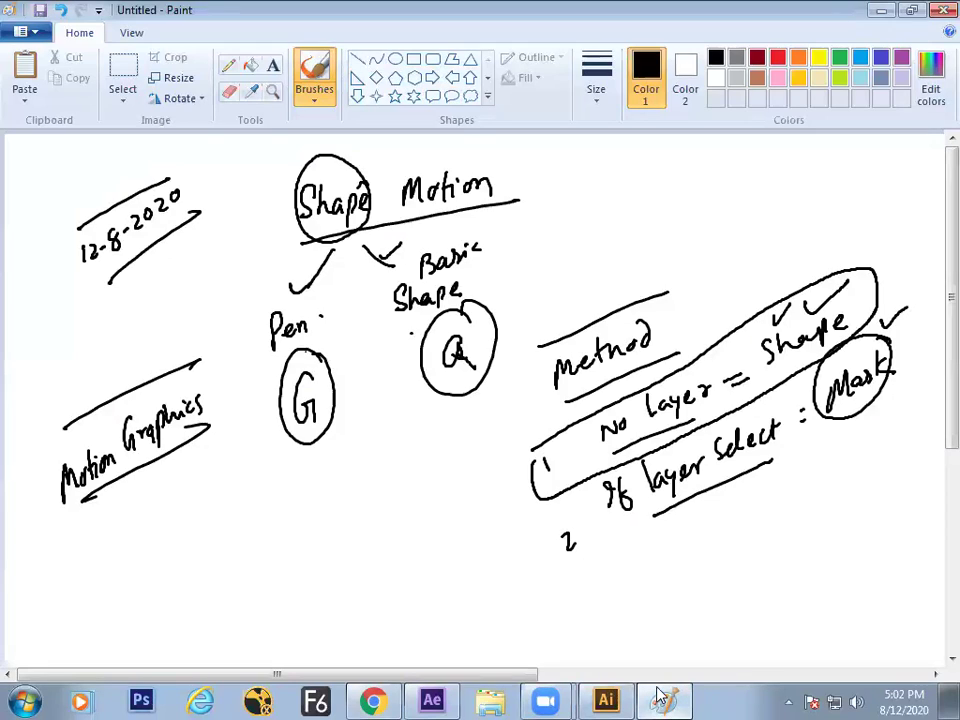
{"action": "left_click", "coordinate": [132, 33]}
{"action": "left_click", "coordinate": [240, 70]}
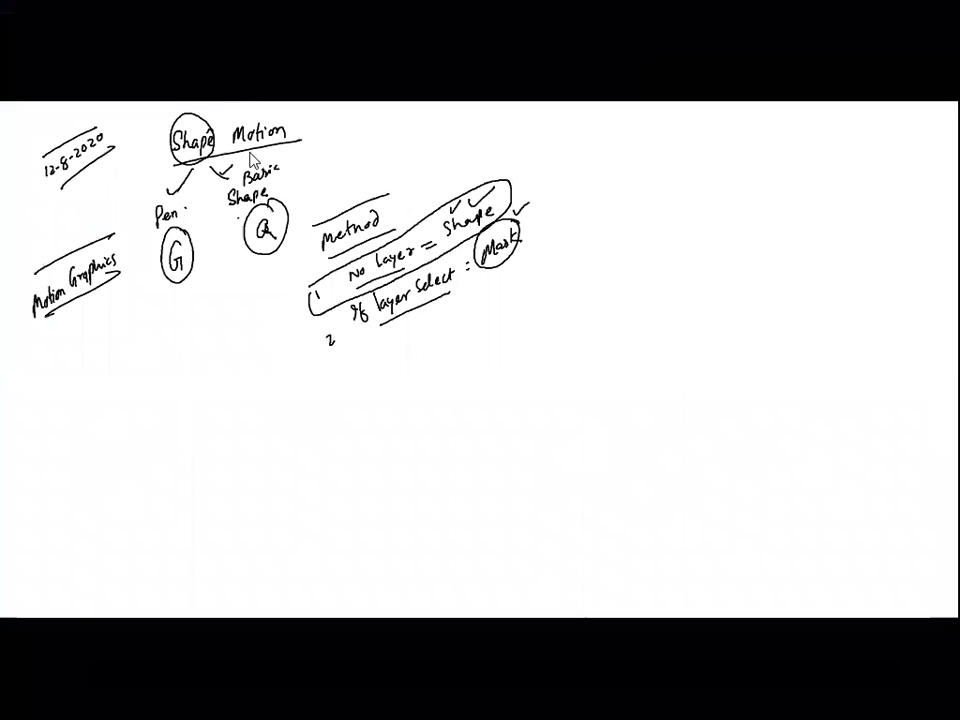
{"action": "left_click", "coordinate": [190, 125]}
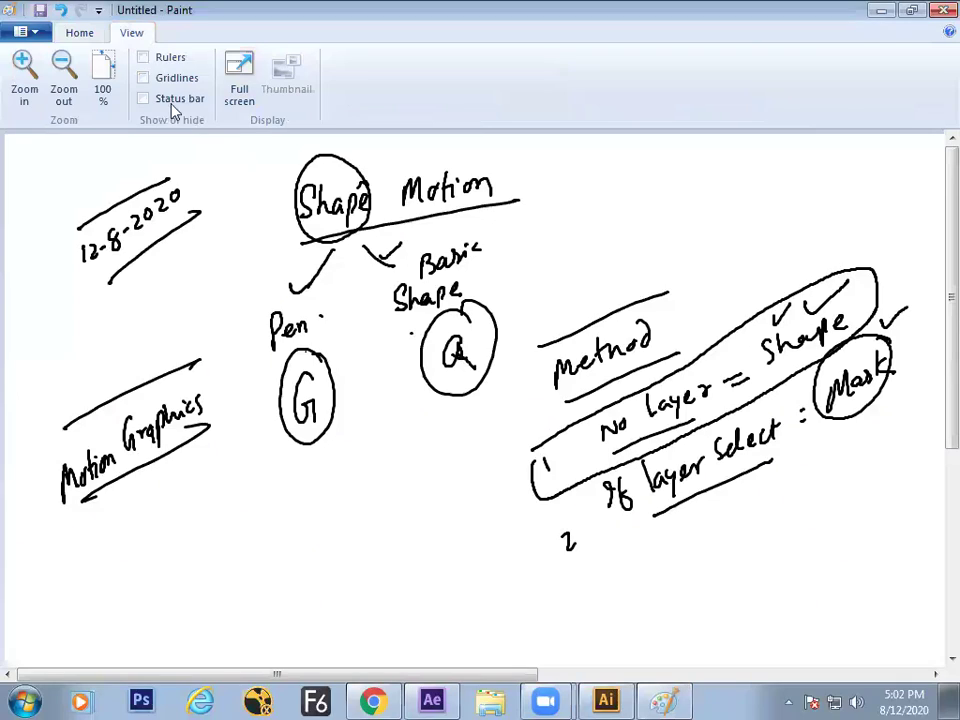
Step: Crop the Paint canvas to a rectangle enclosing all the handwritten notes
{"action": "left_click", "coordinate": [62, 68]}
{"action": "left_click", "coordinate": [62, 68]}
{"action": "left_click", "coordinate": [88, 34]}
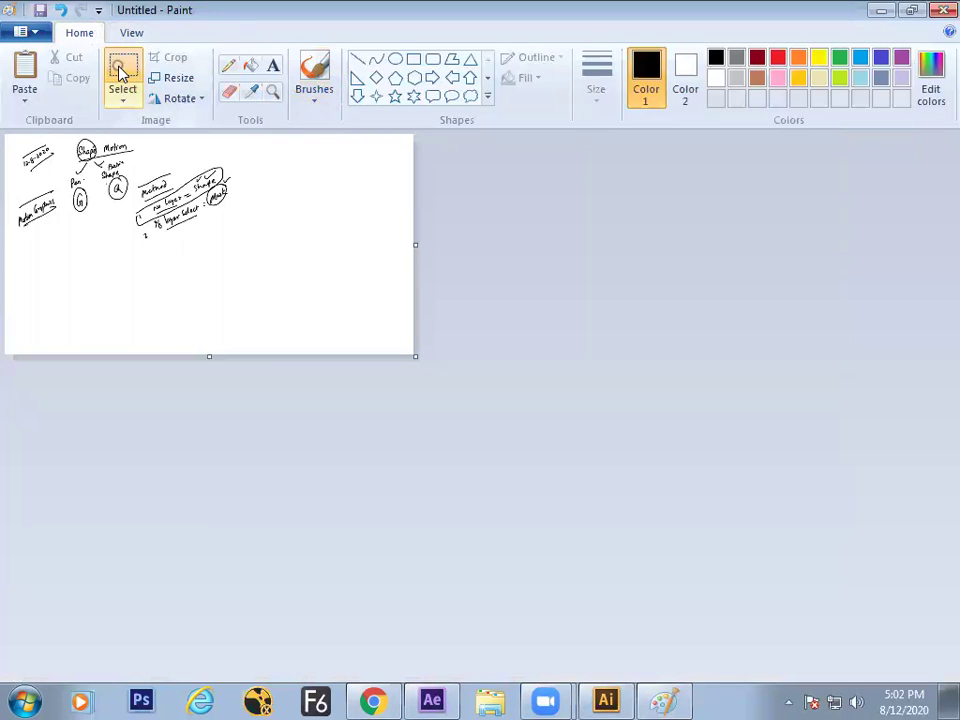
{"action": "left_click", "coordinate": [120, 72]}
{"action": "mouse_move", "coordinate": [253, 260]}
{"action": "left_mouse_down"}
{"action": "mouse_move", "coordinate": [32, 169]}
{"action": "mouse_move", "coordinate": [5, 136]}
{"action": "left_mouse_up"}
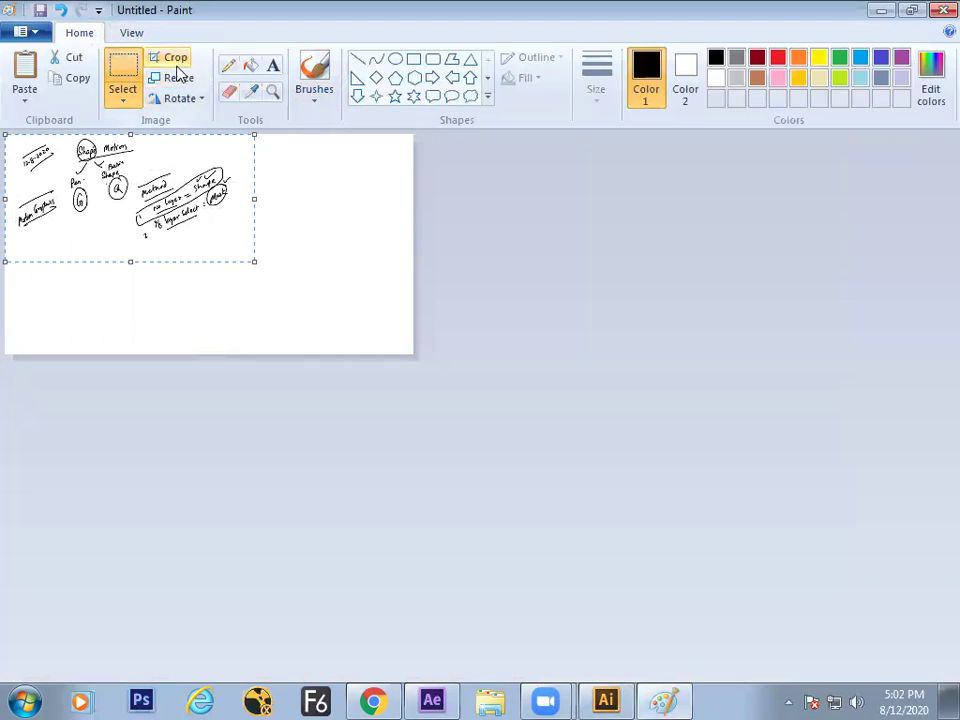
{"action": "left_click", "coordinate": [175, 62]}
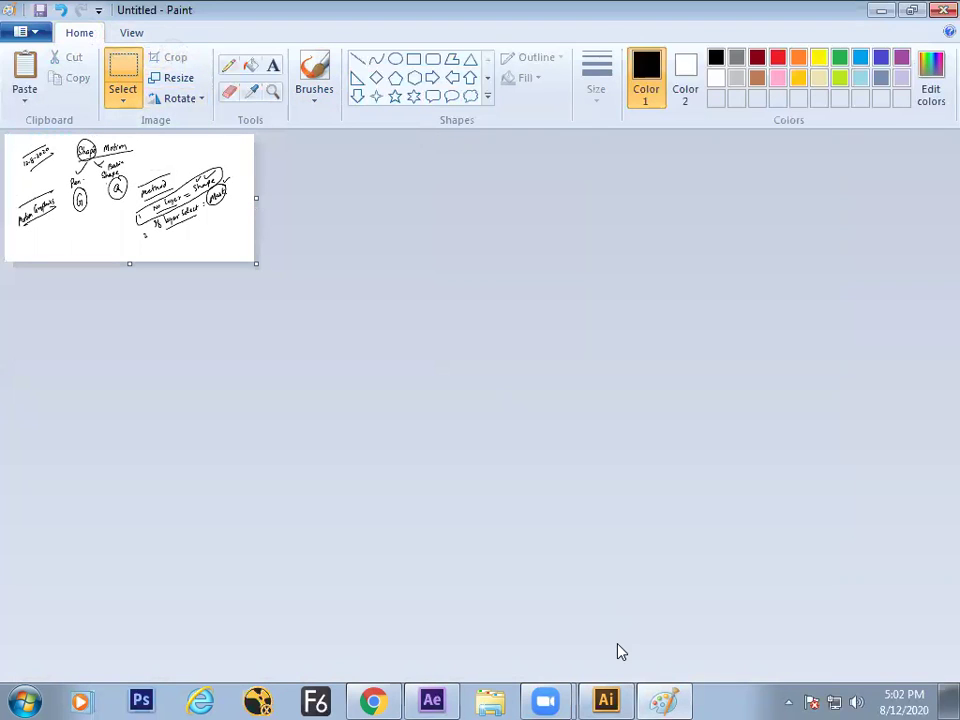